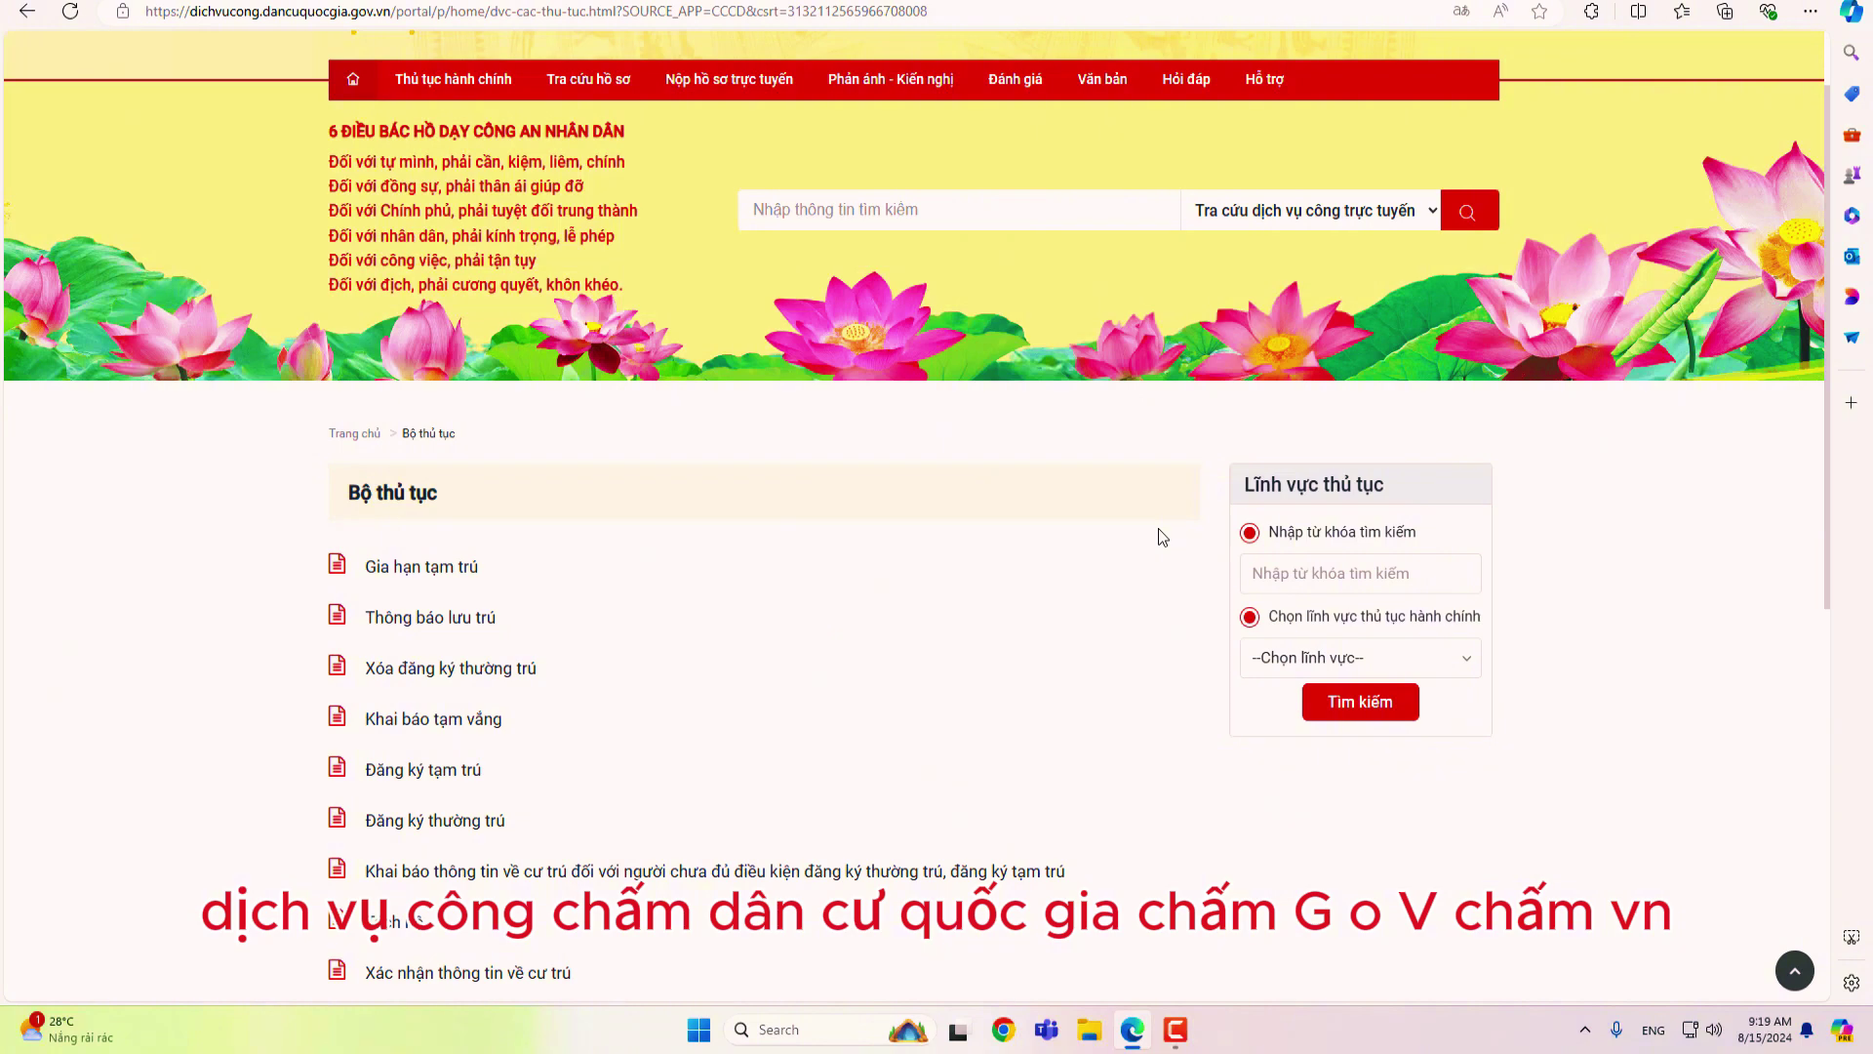
Step: Scroll the procedures list down until 'Cấp thẻ Căn cước cho người dưới 14 tuổi' is visible
{"action": "scroll", "coordinate": [1158, 528], "scroll_direction": "down", "scroll_amount": 3}
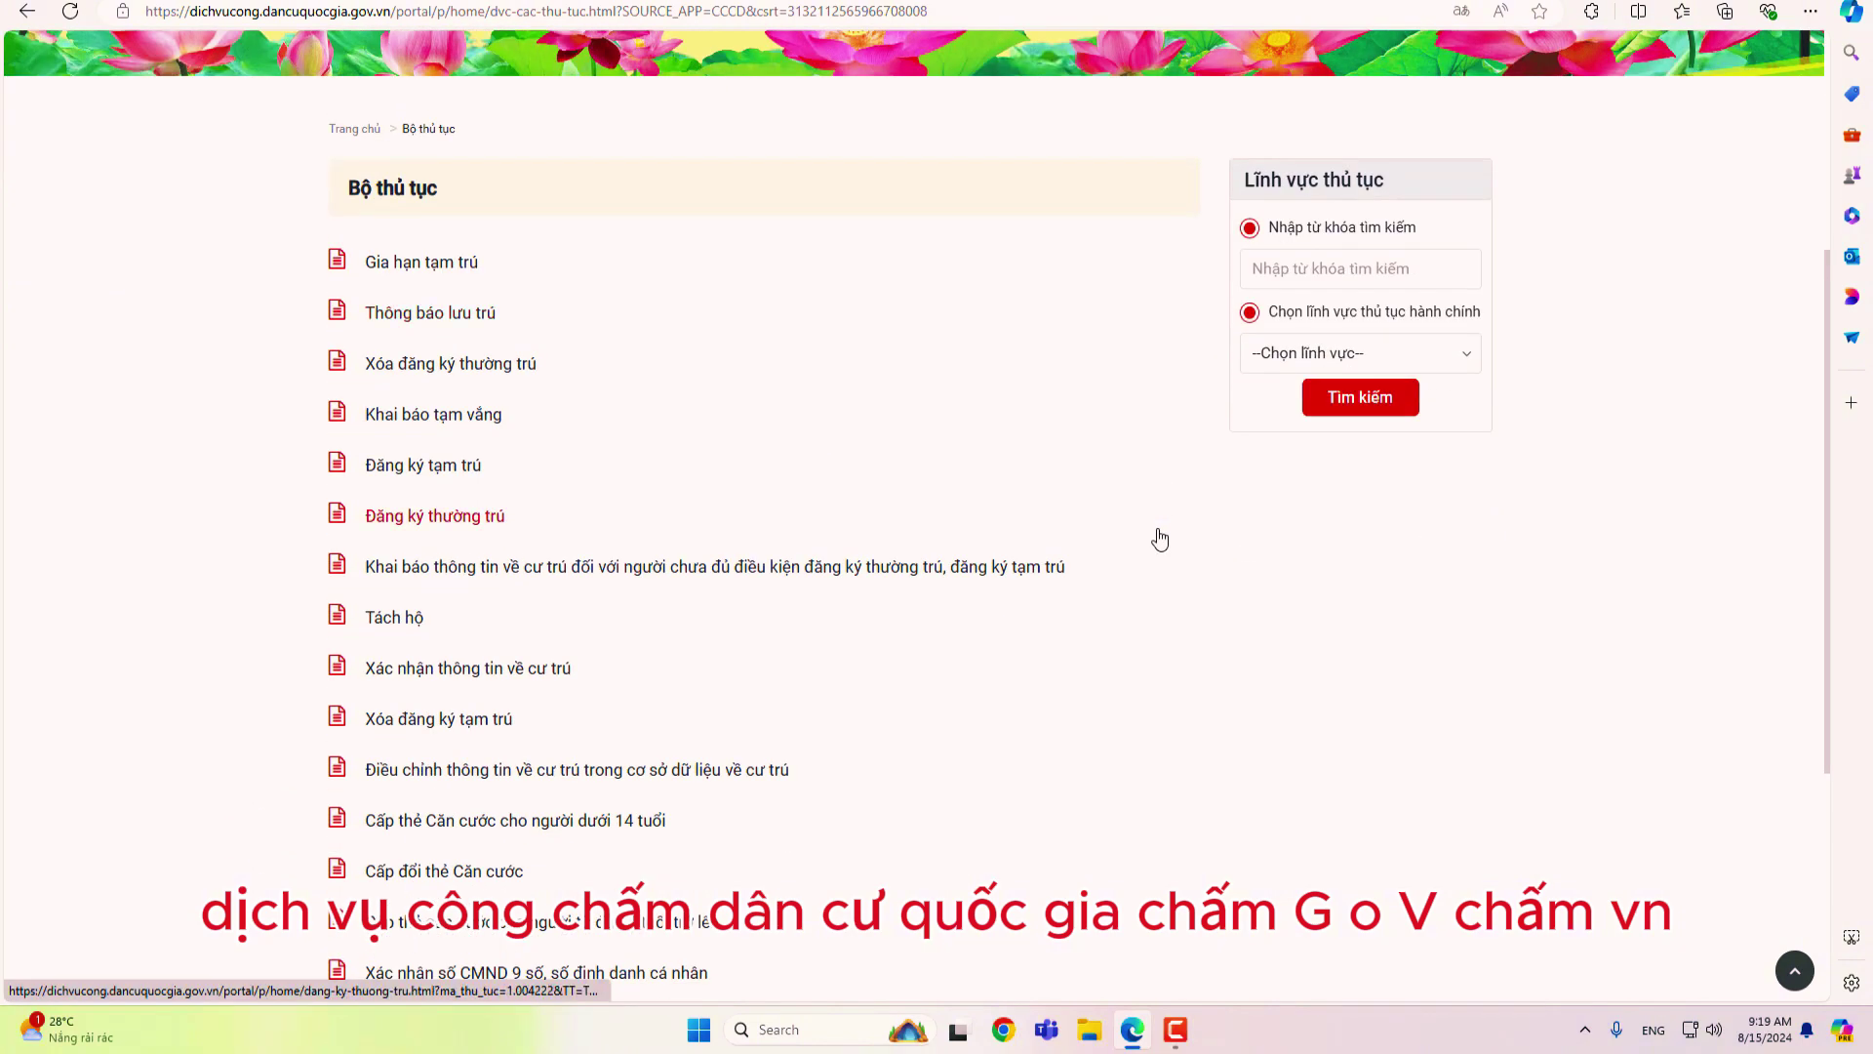
{"action": "scroll", "coordinate": [1159, 539], "scroll_direction": "down", "scroll_amount": 2}
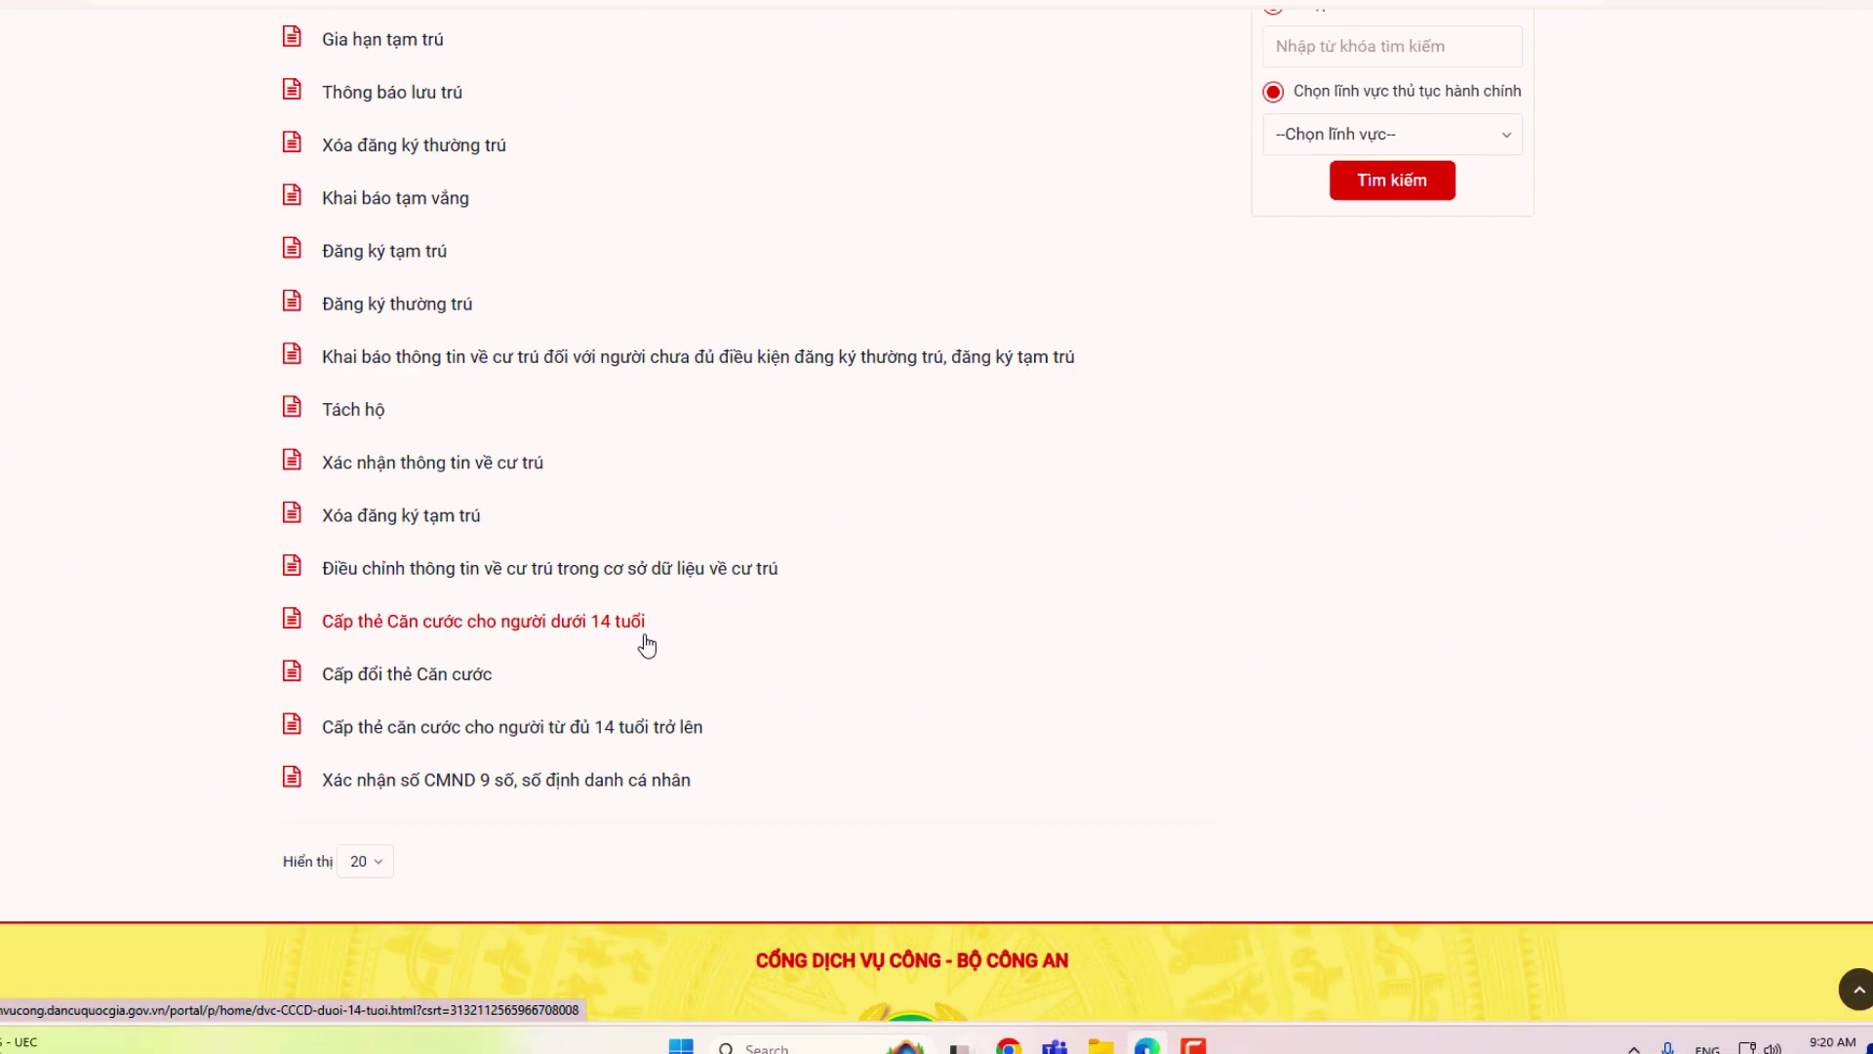
Step: Open the under-14 ID card form and autofill the child's name and contact details from saved info
{"action": "left_click", "coordinate": [652, 627]}
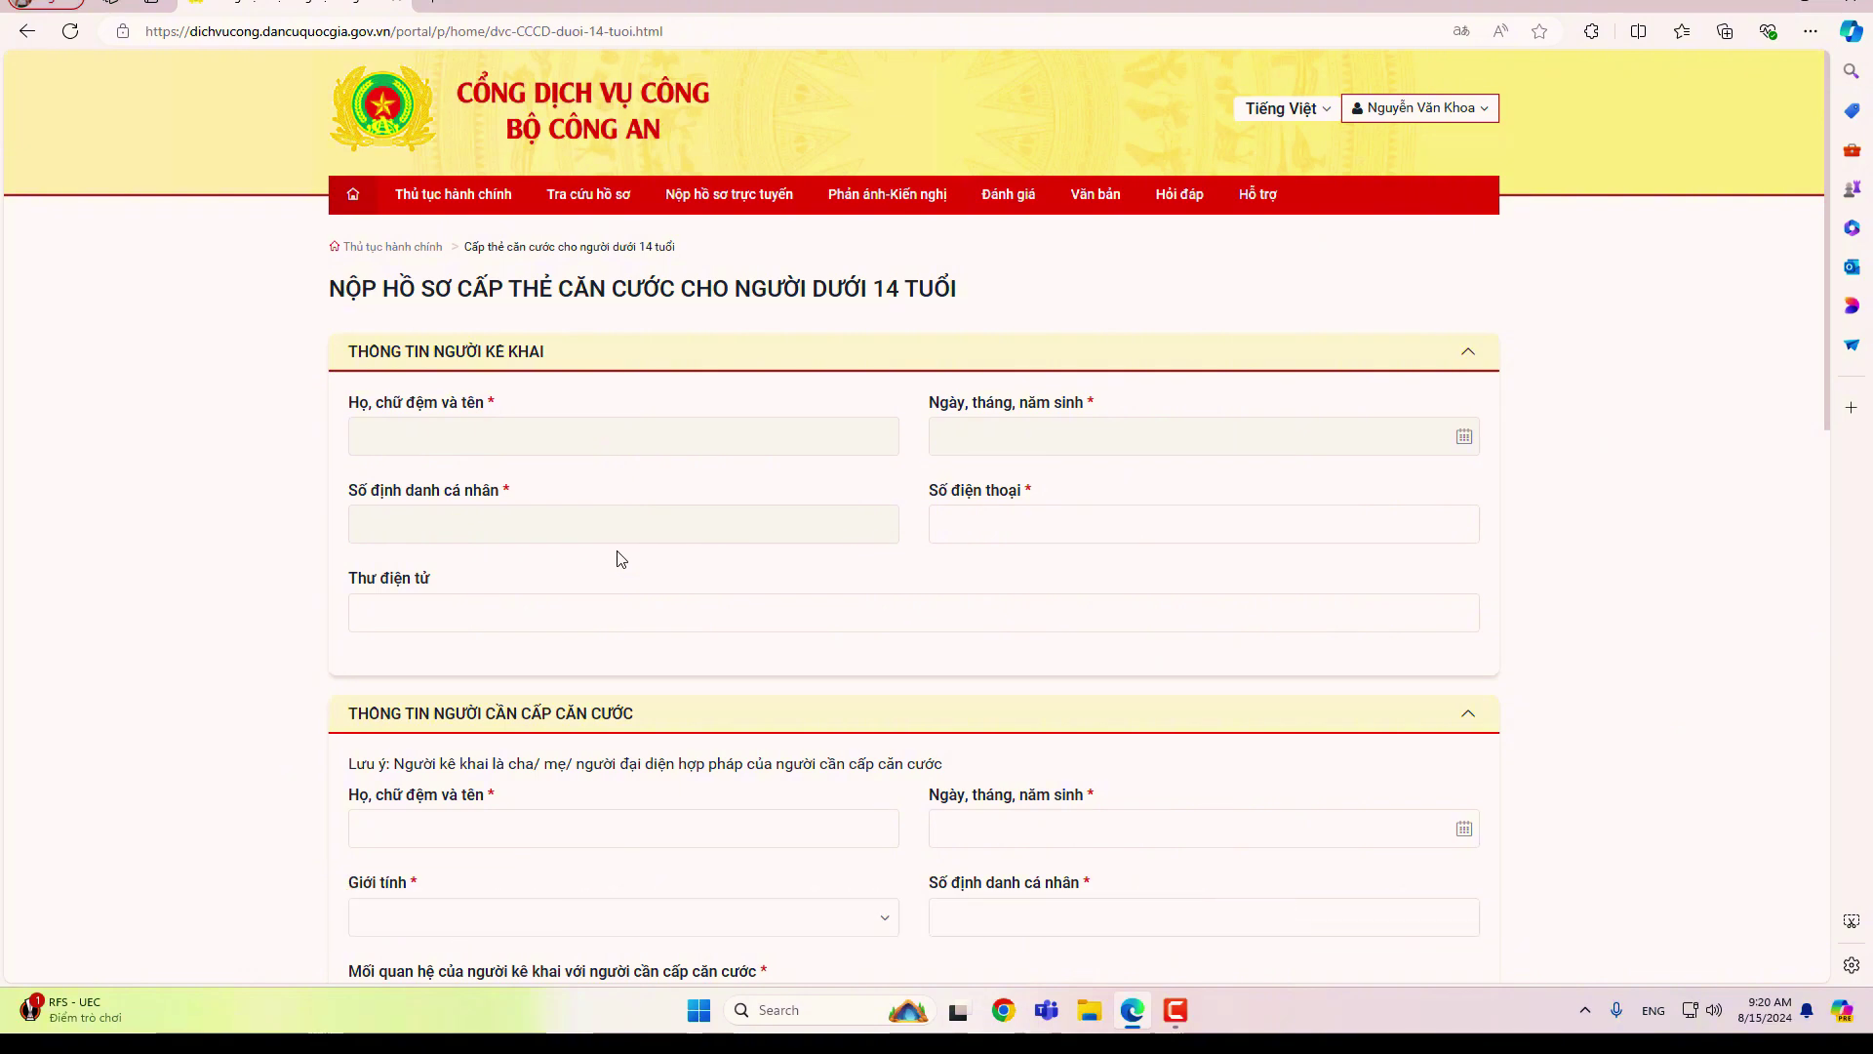
{"action": "scroll", "coordinate": [622, 559], "scroll_direction": "down", "scroll_amount": 2}
{"action": "left_click", "coordinate": [538, 641]}
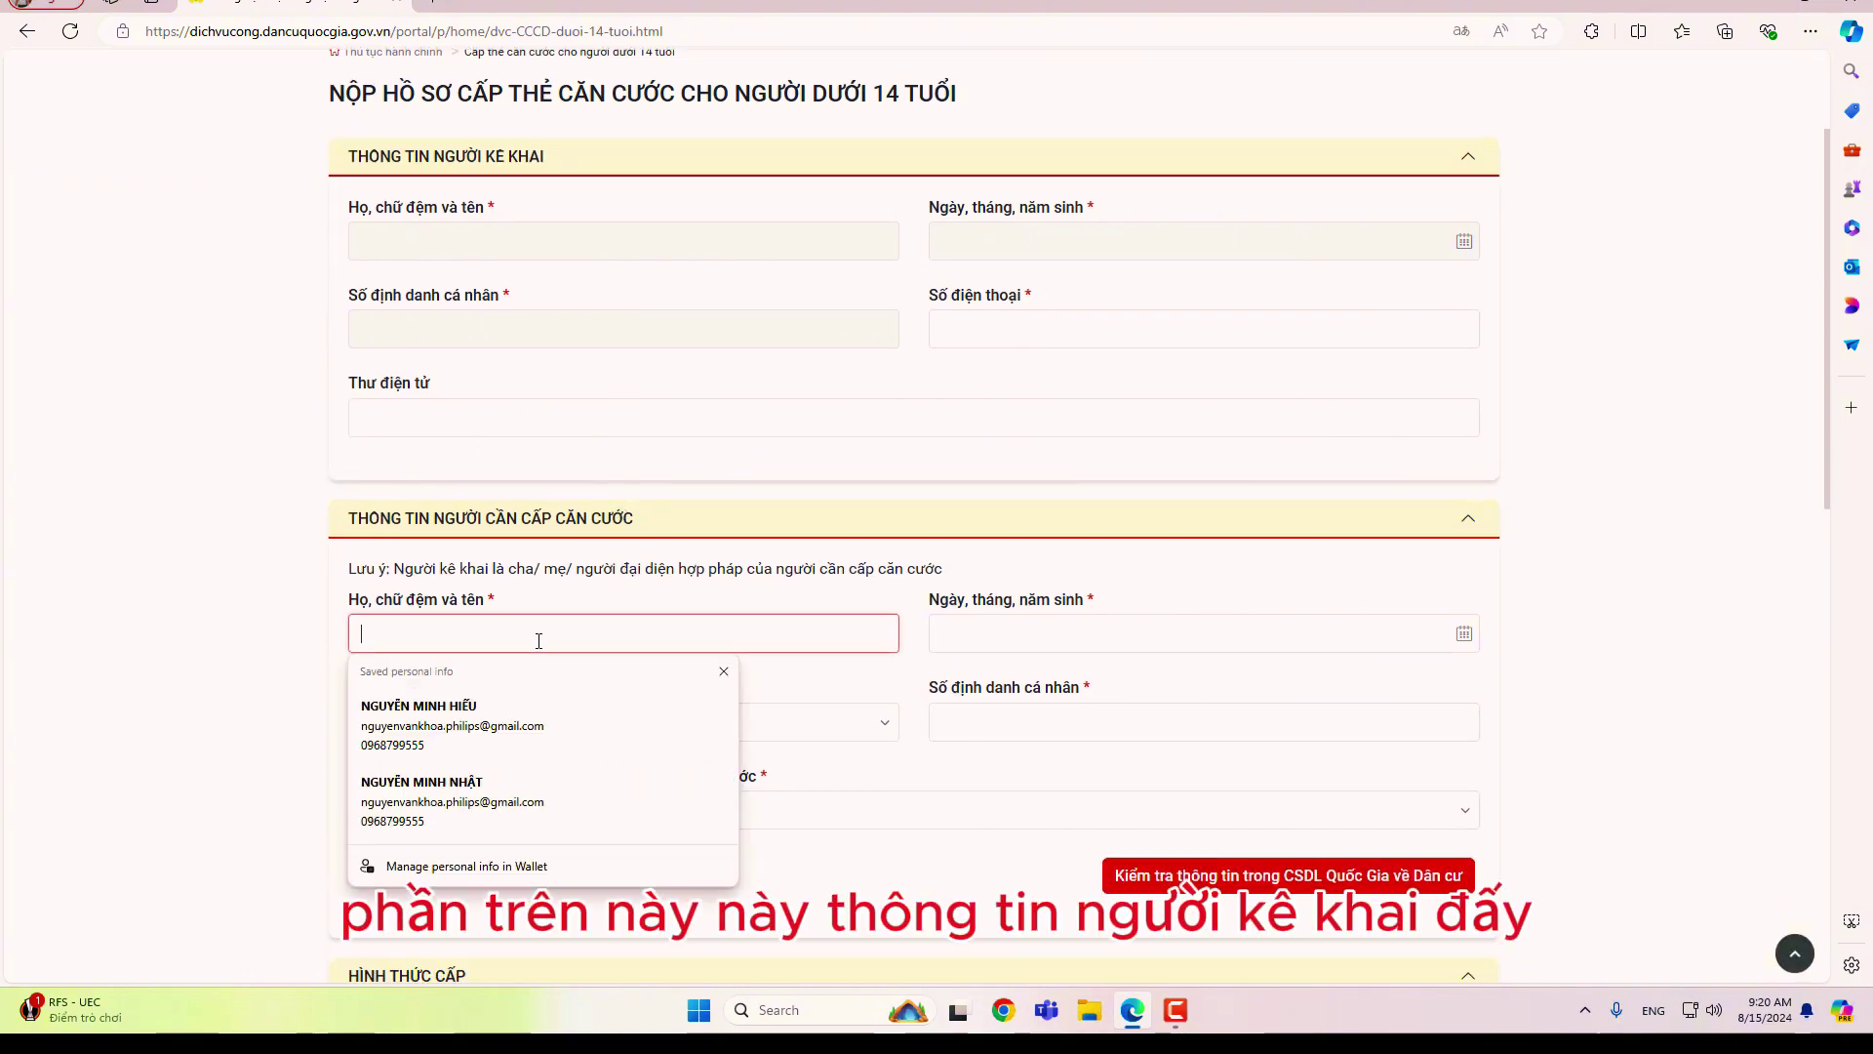
{"action": "left_click", "coordinate": [481, 712]}
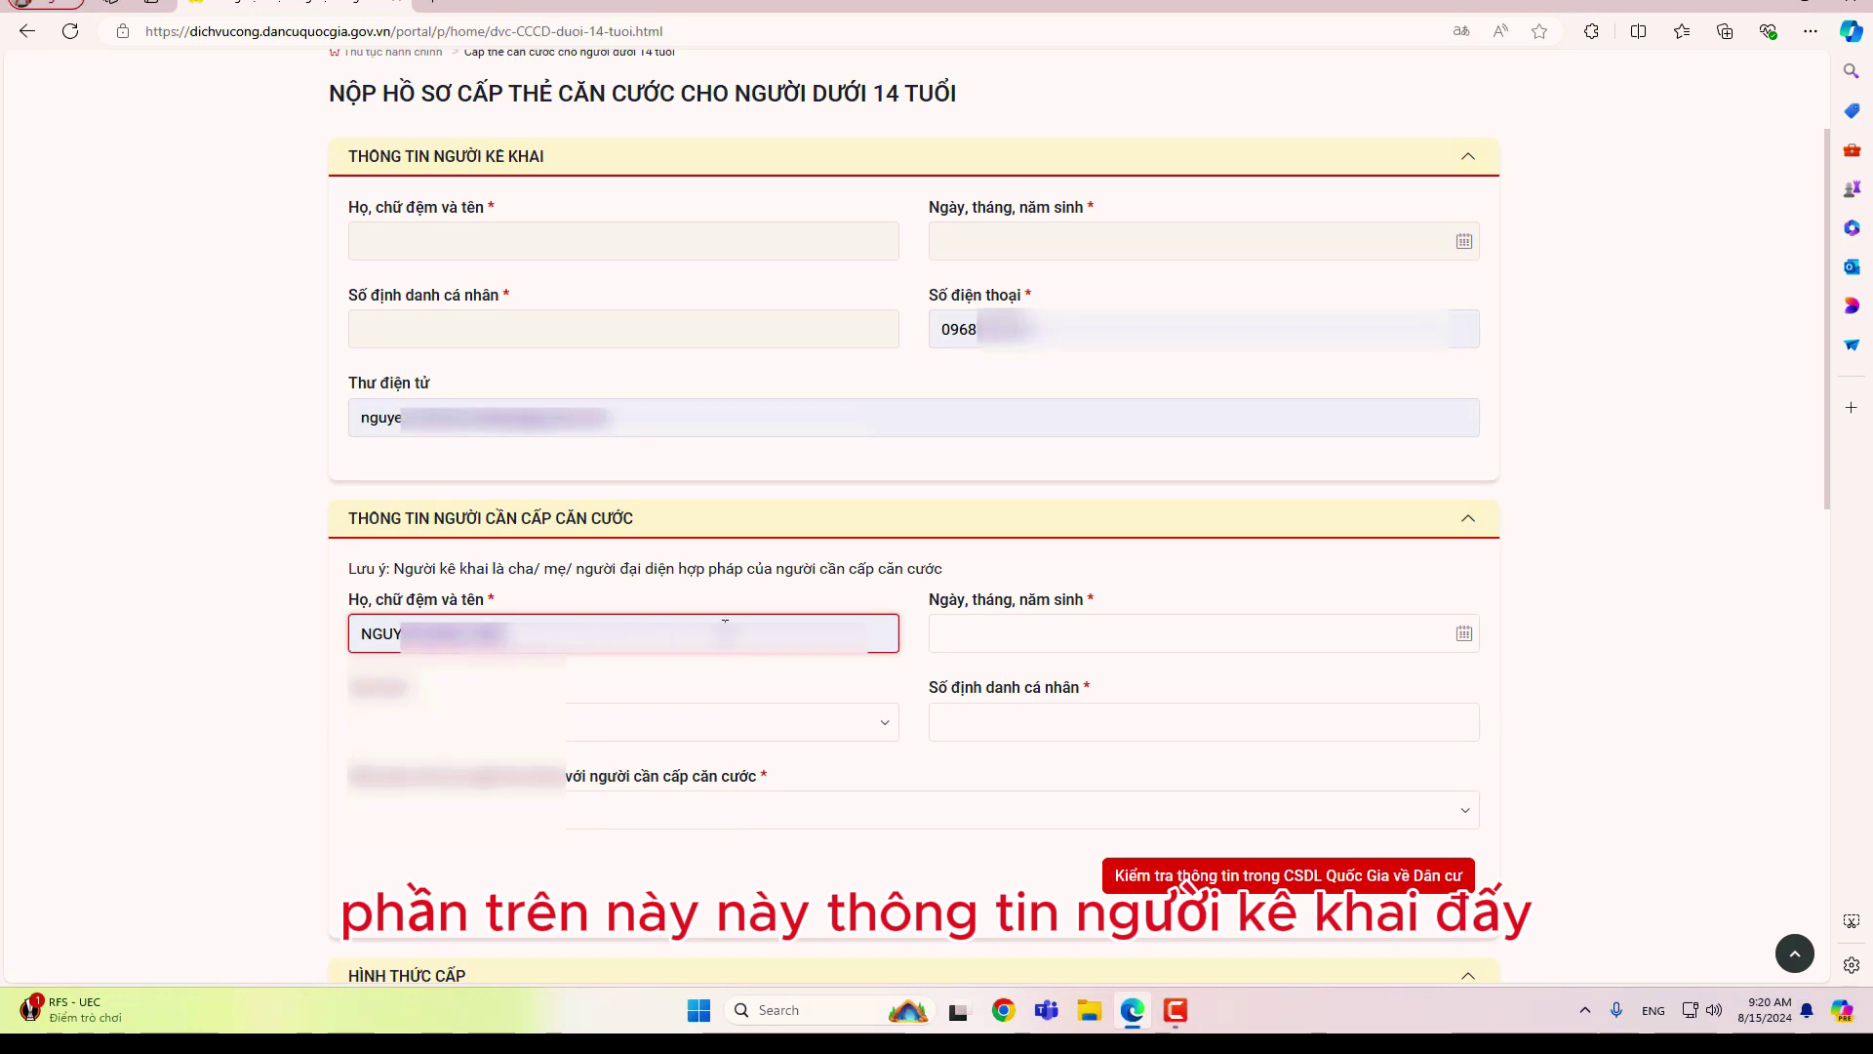
{"action": "left_click", "coordinate": [994, 636]}
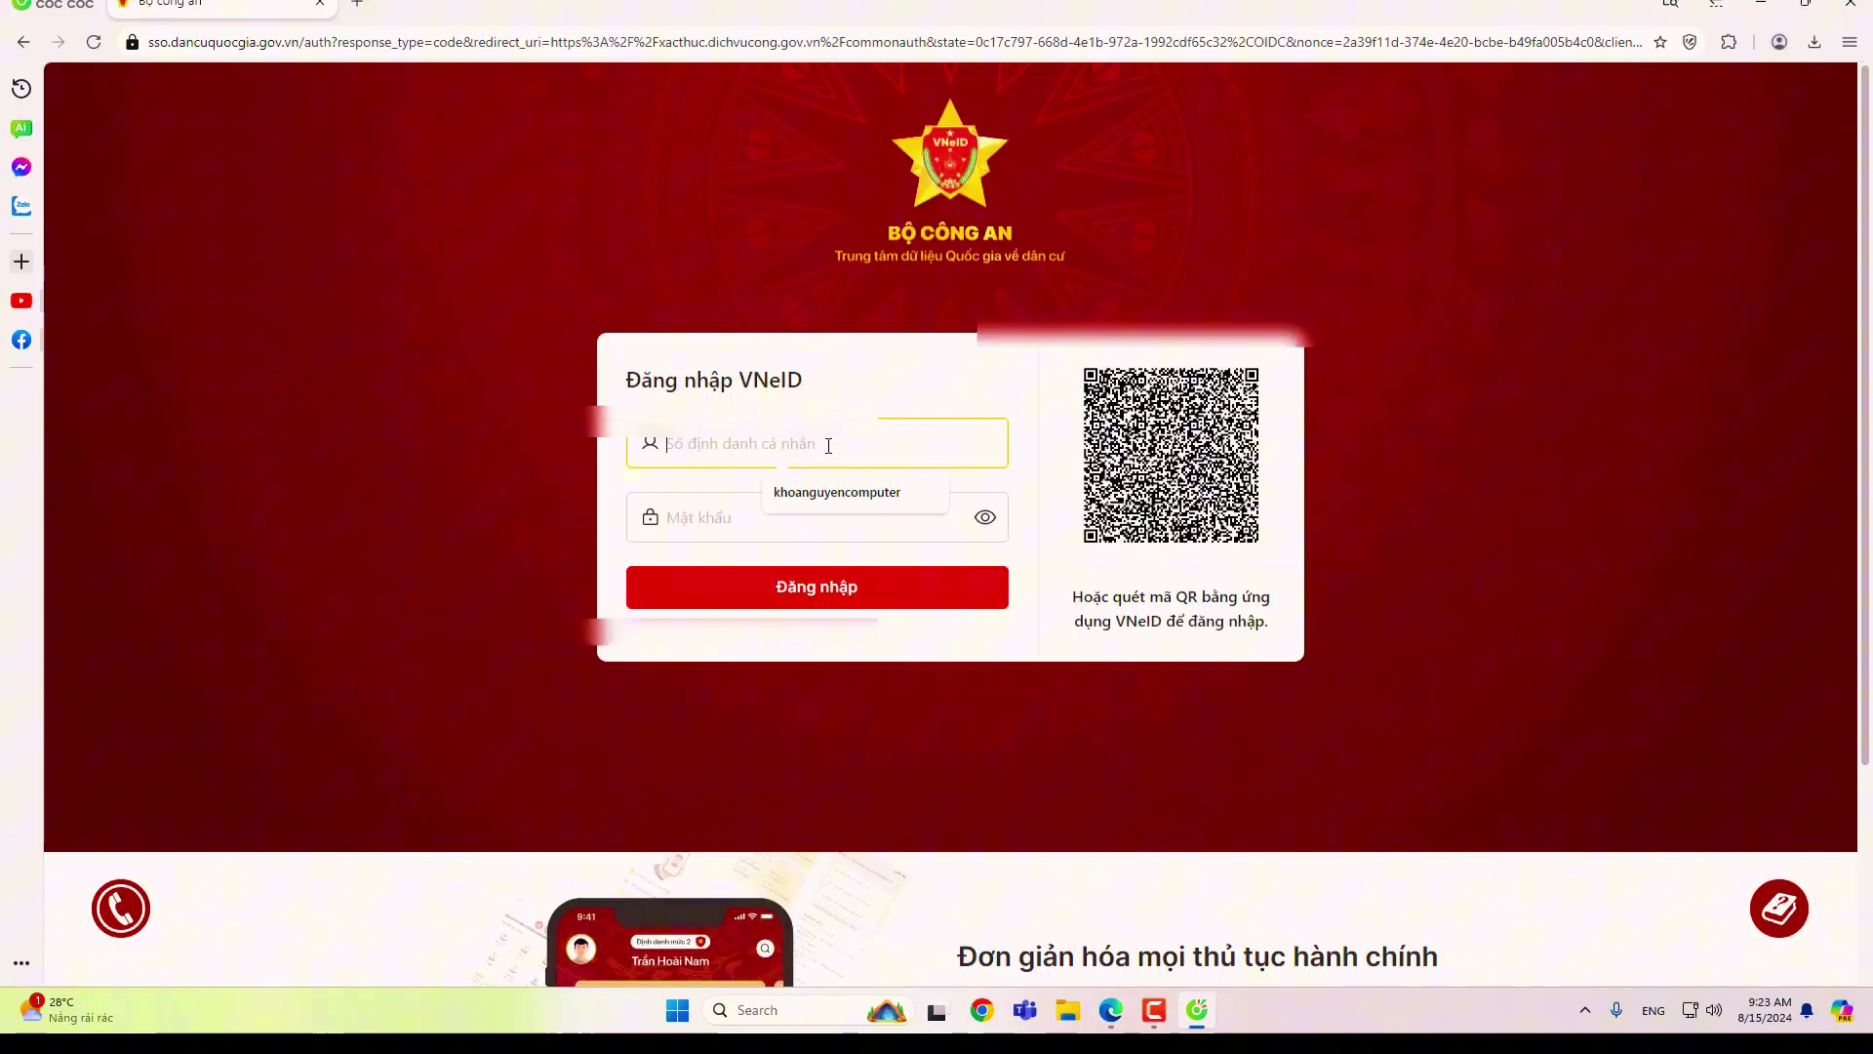
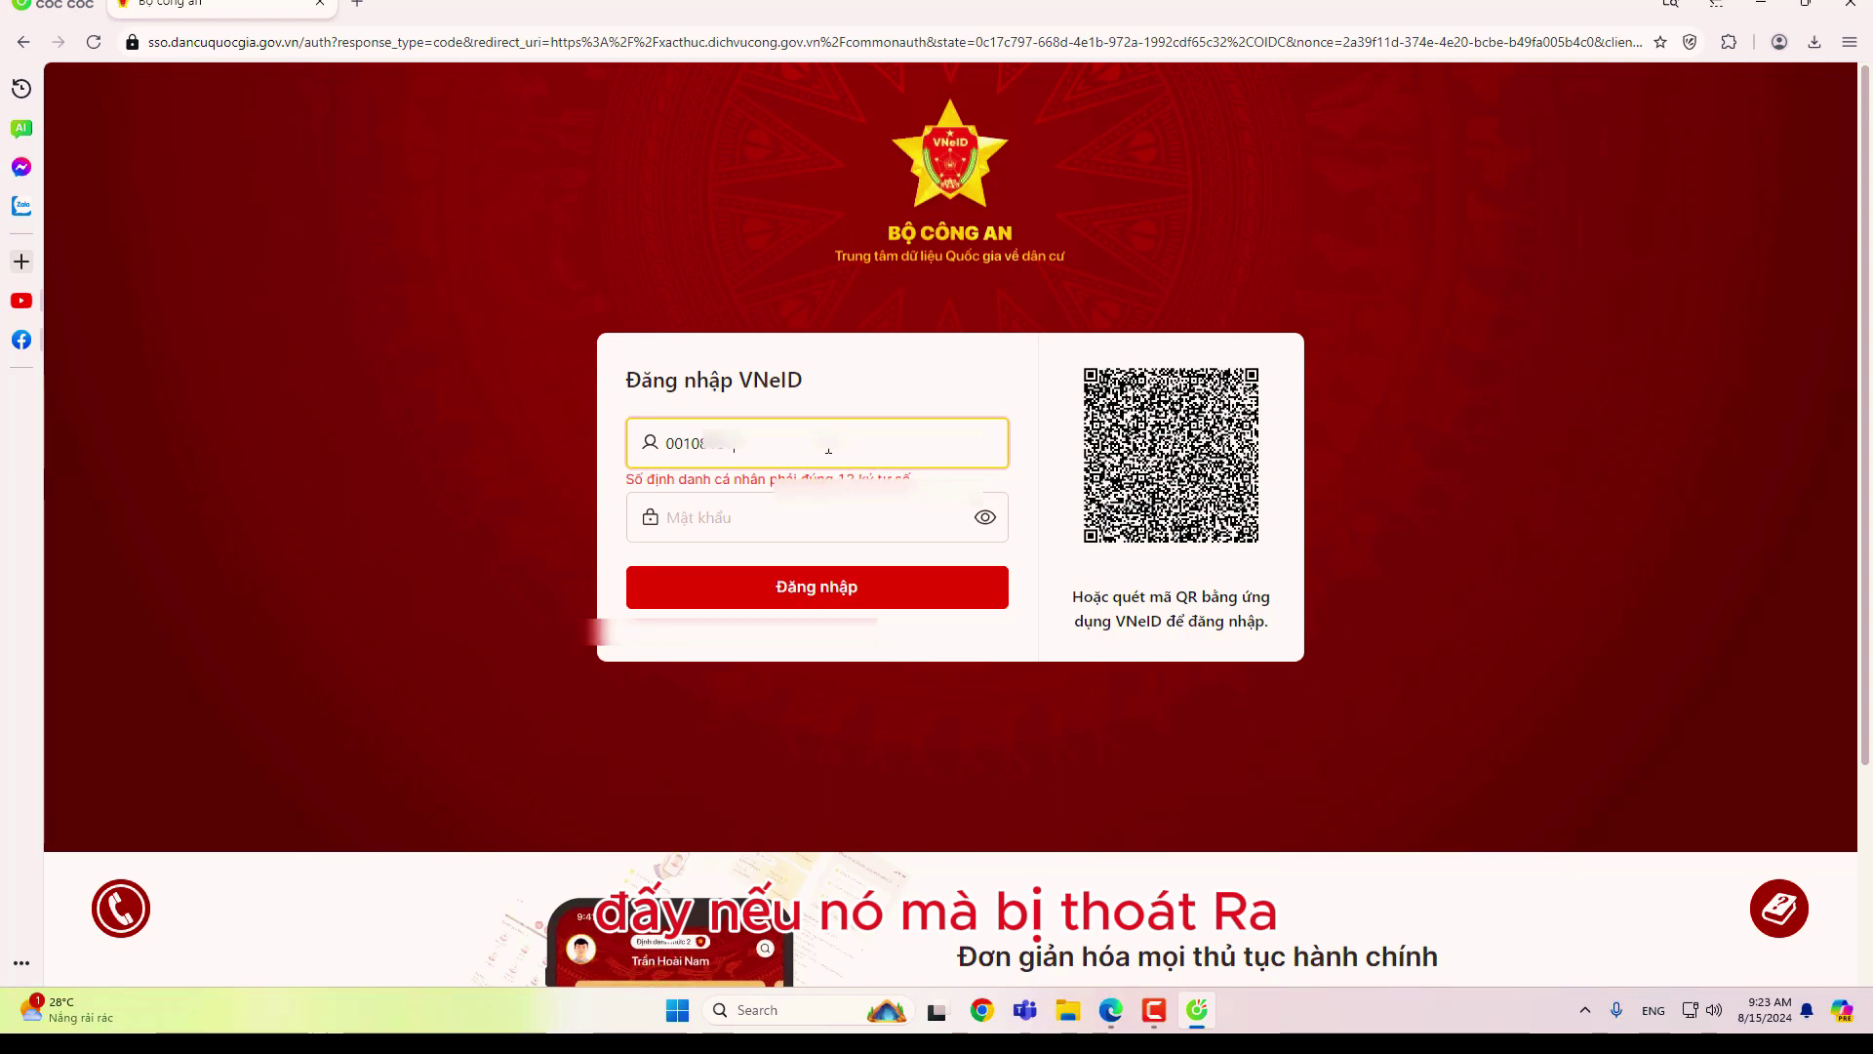
Step: Sign in to VNeID with the personal ID number and the account password
{"action": "key", "text": "Tab"}
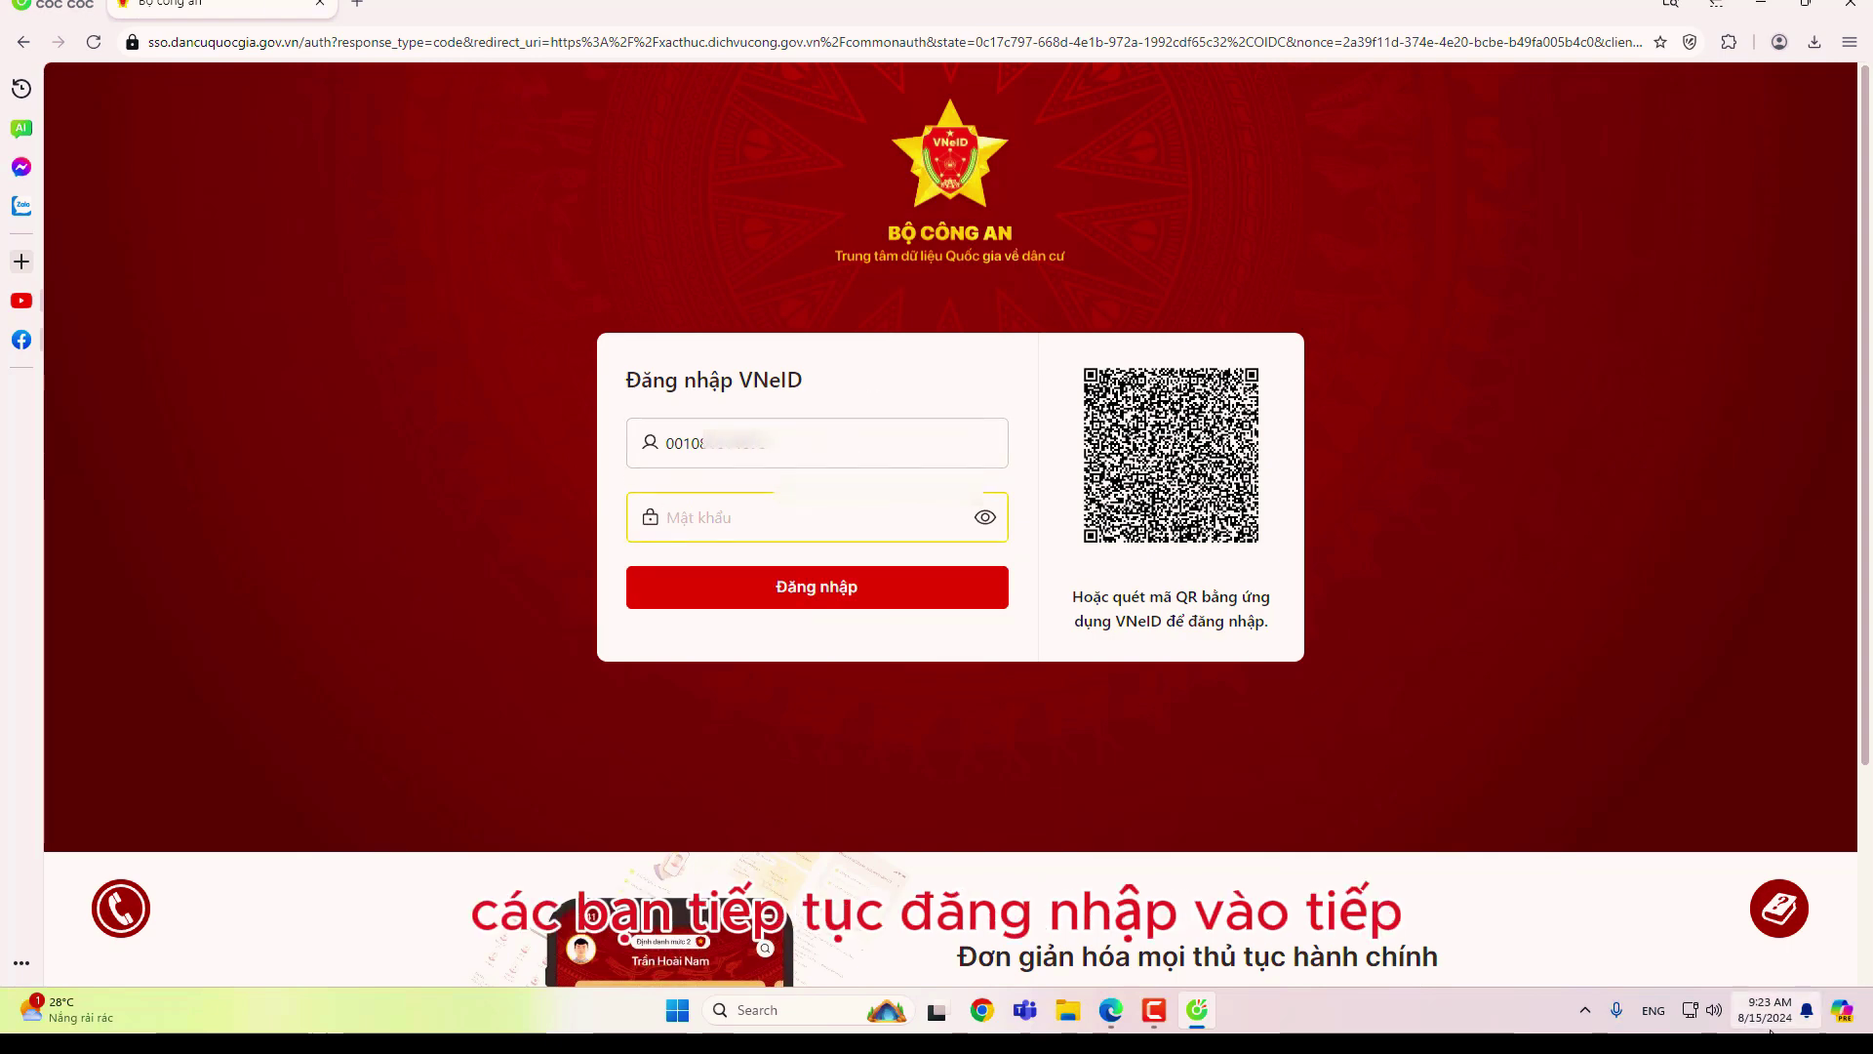
{"action": "left_click", "coordinate": [1585, 1010]}
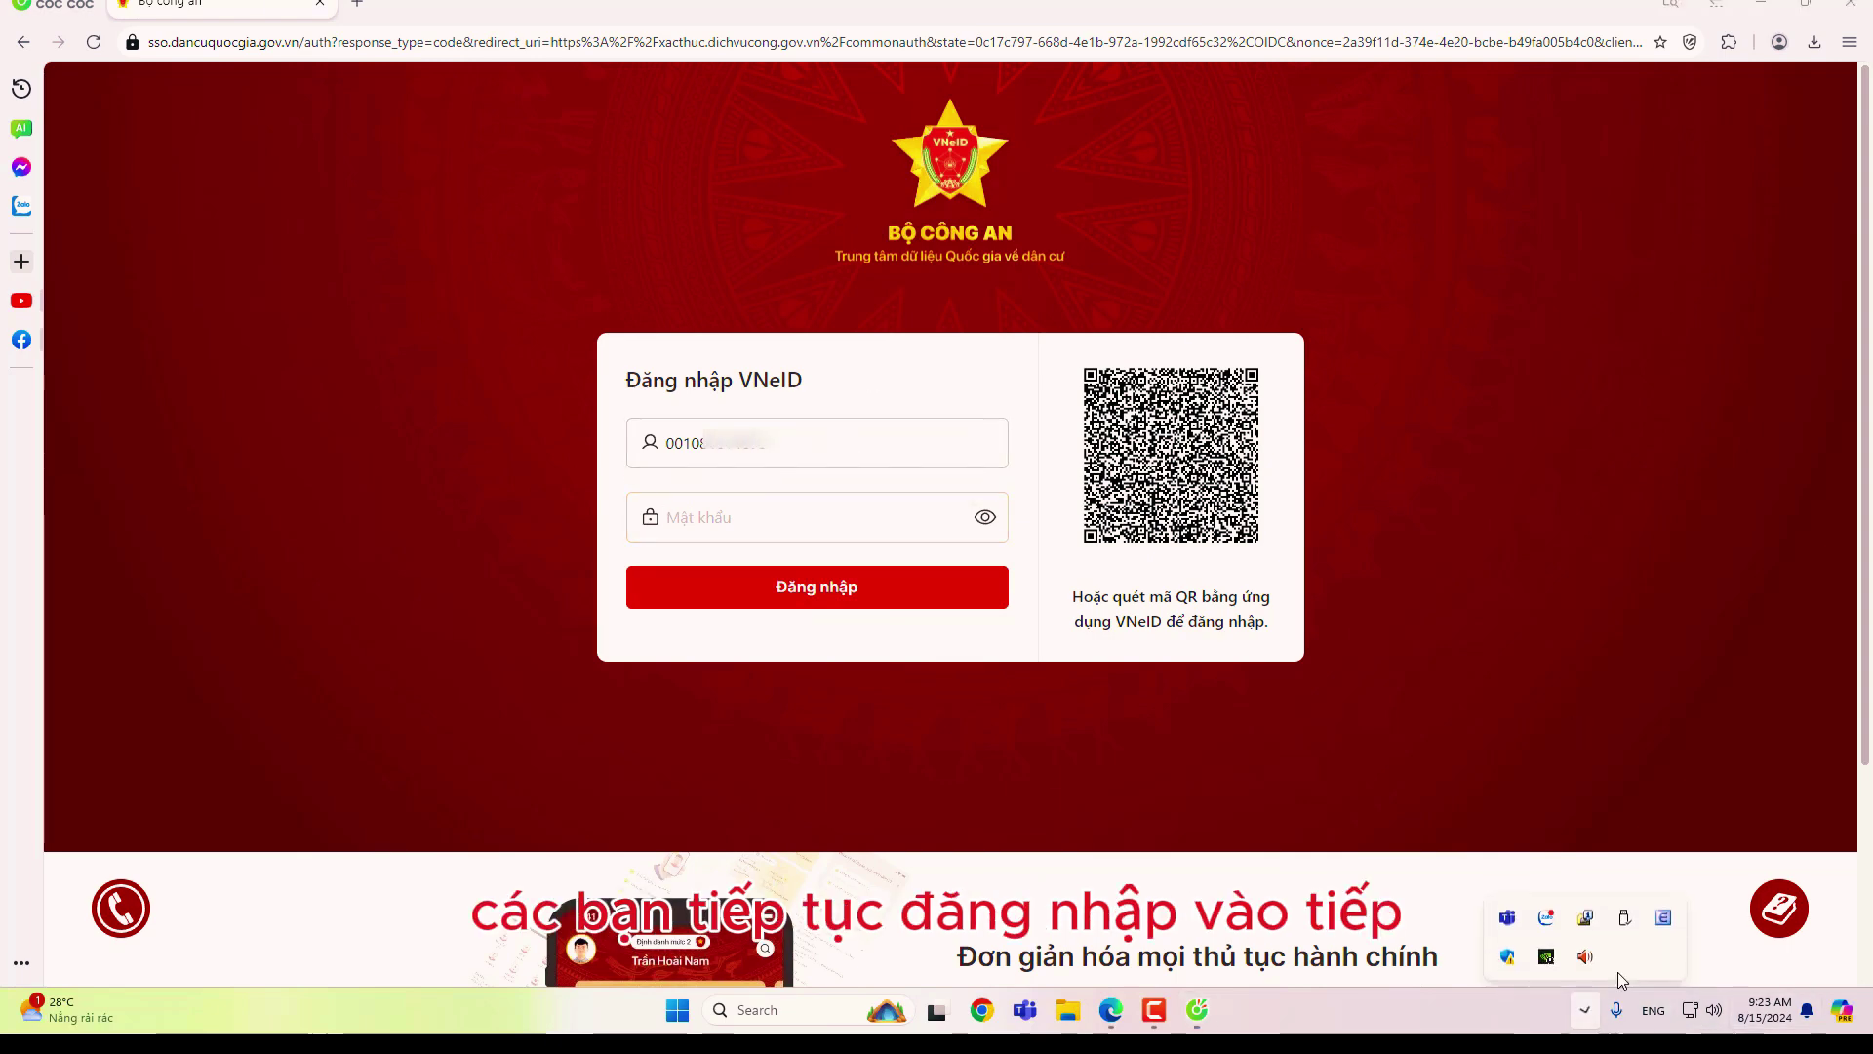
{"action": "left_click", "coordinate": [730, 532]}
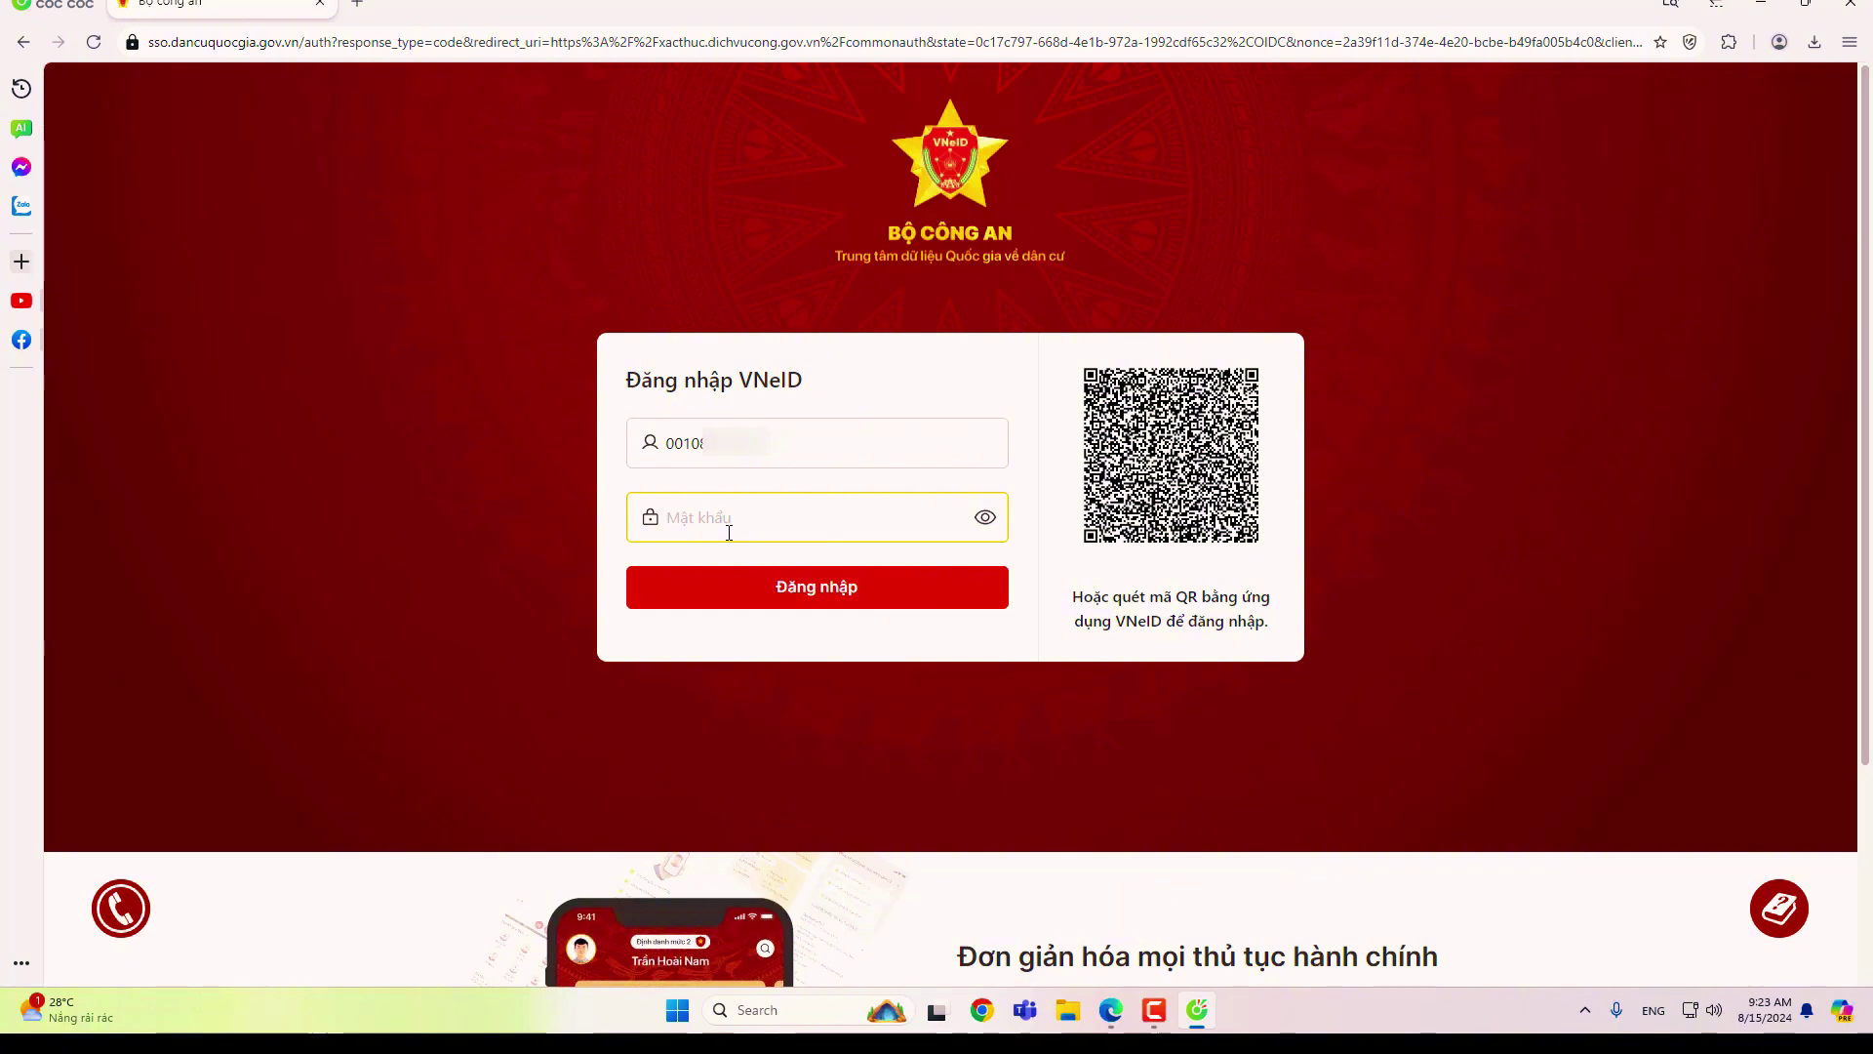
{"action": "type", "text": "•"}
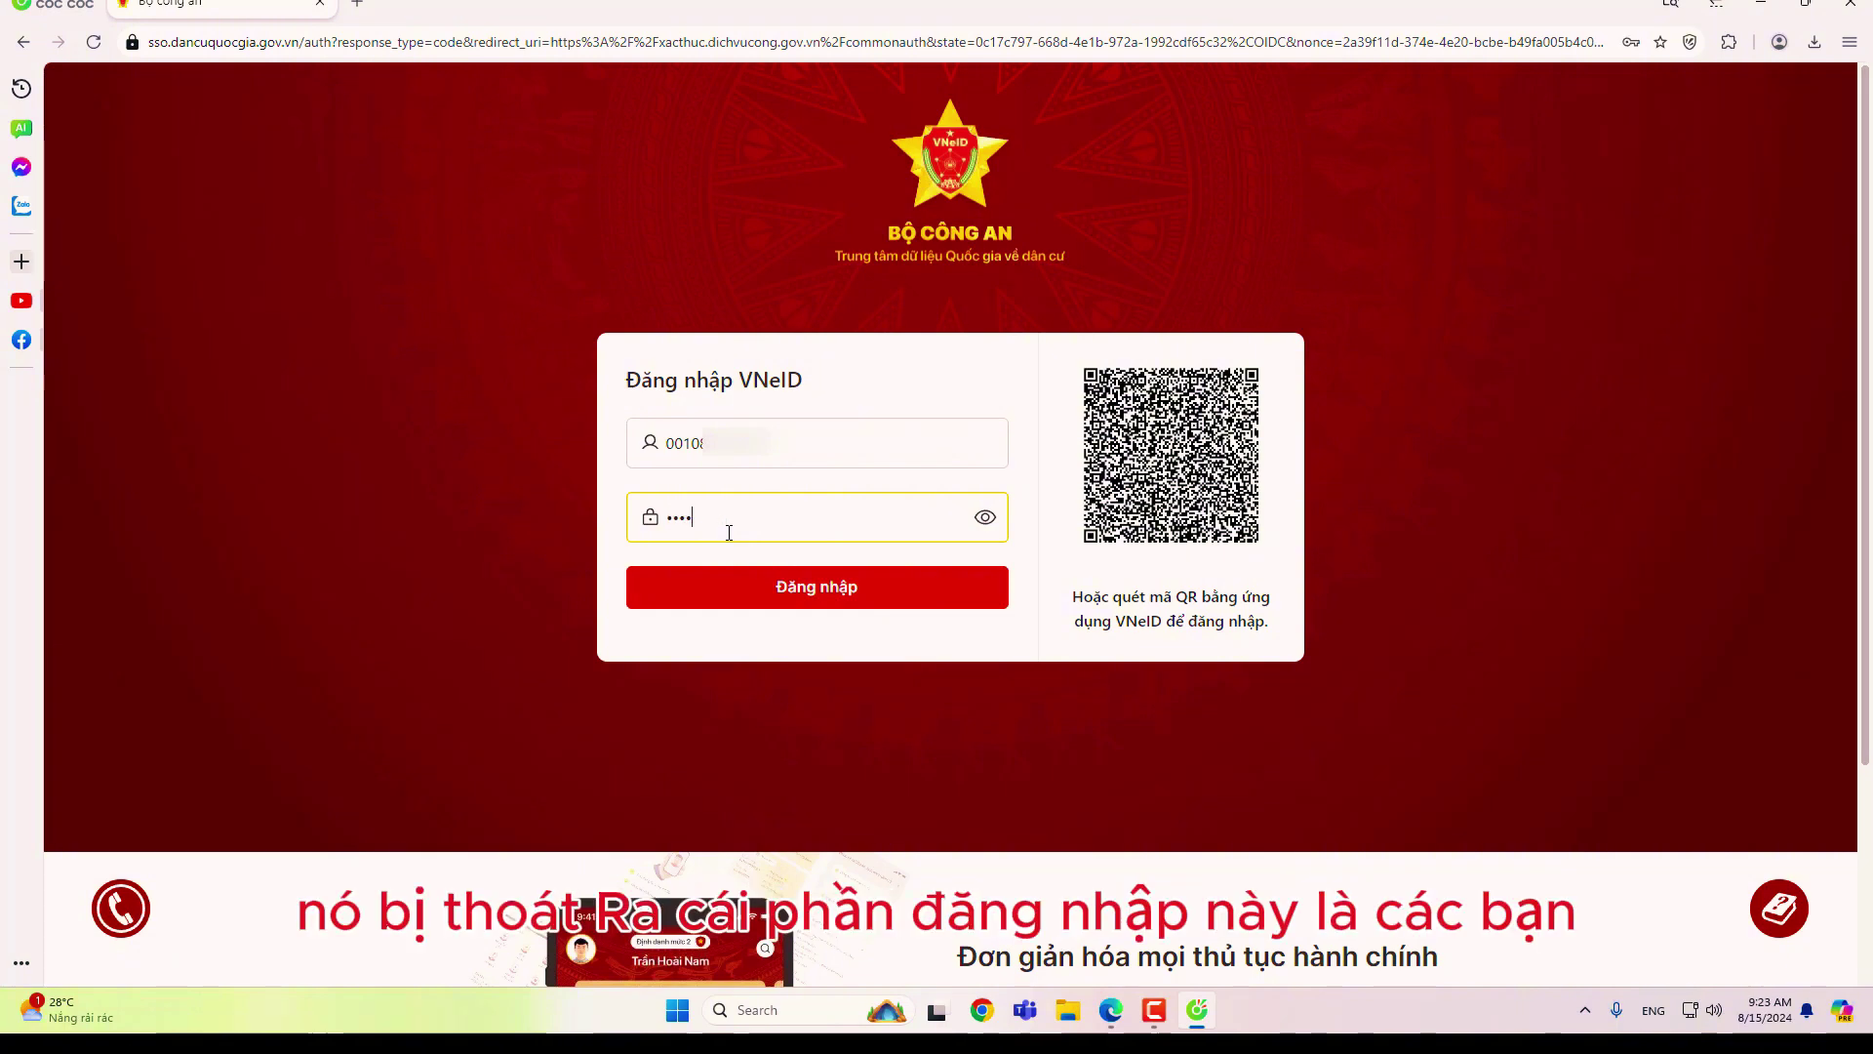
{"action": "type", "text": "••••••••"}
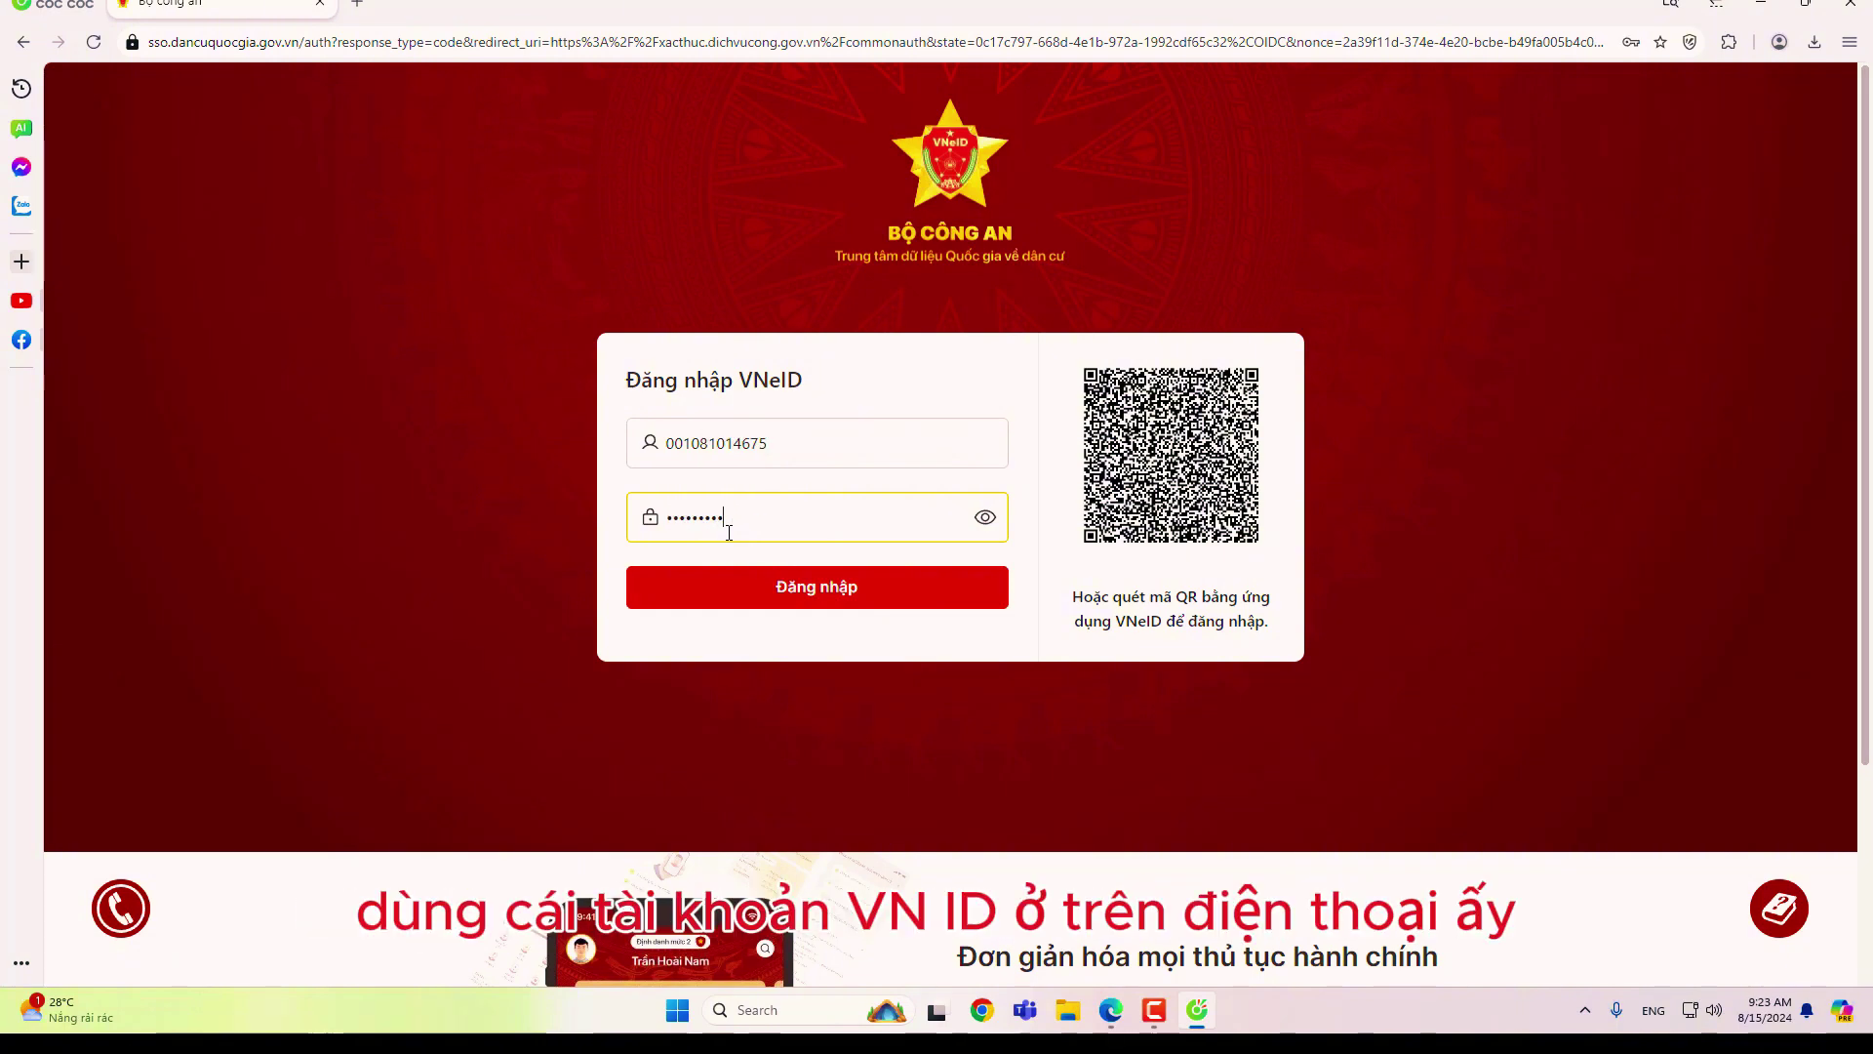
{"action": "type", "text": "••••"}
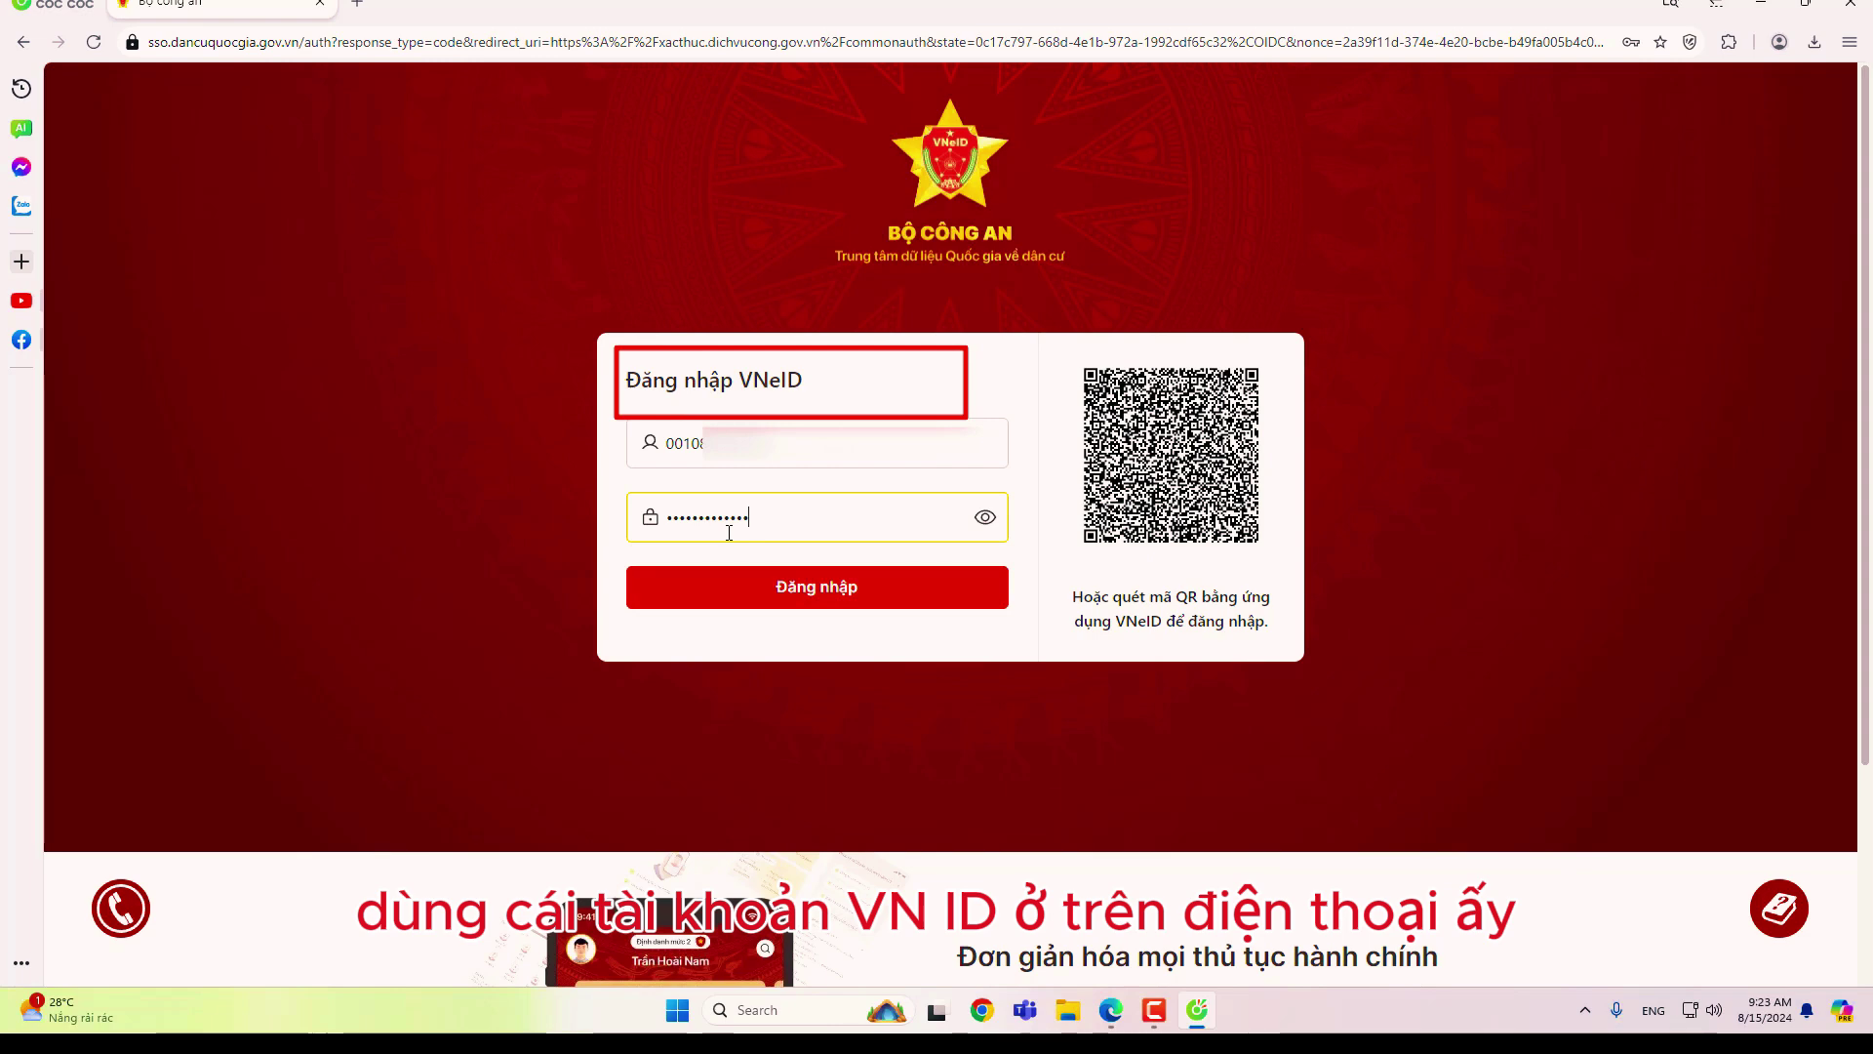
{"action": "type", "text": "•"}
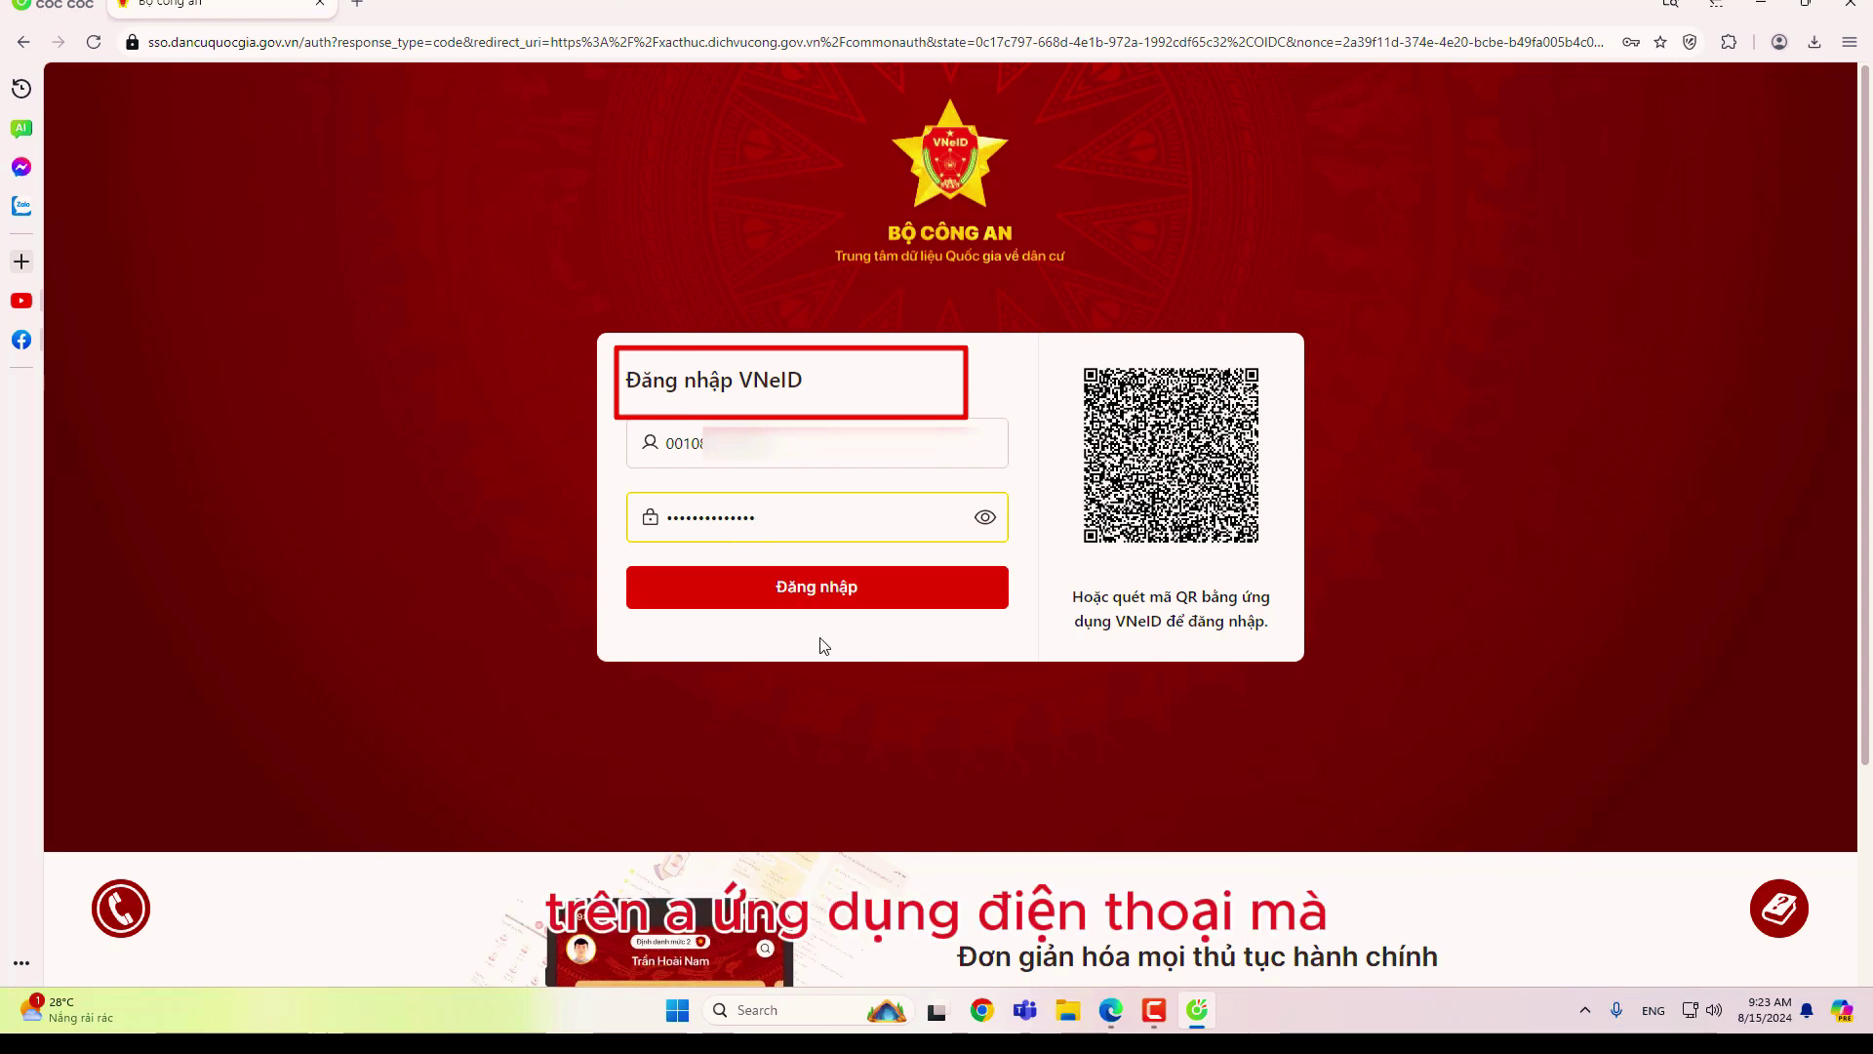
{"action": "left_click", "coordinate": [800, 597]}
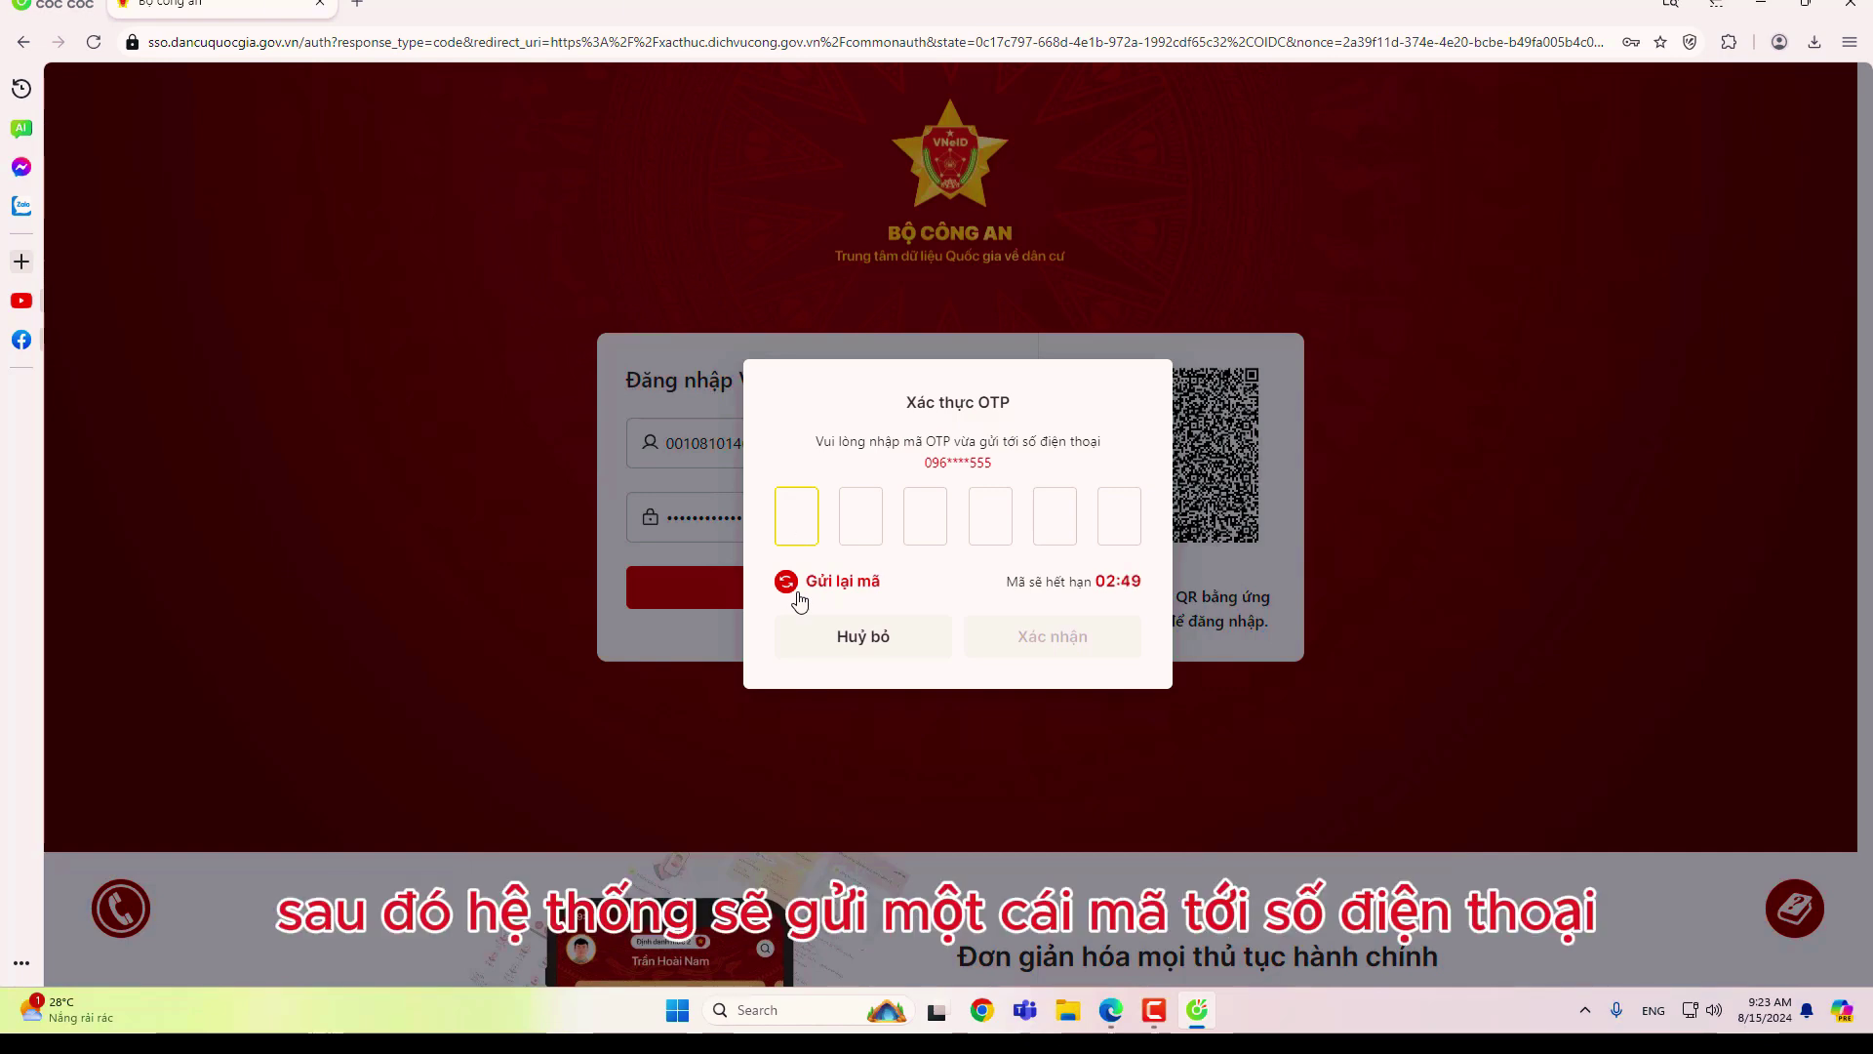
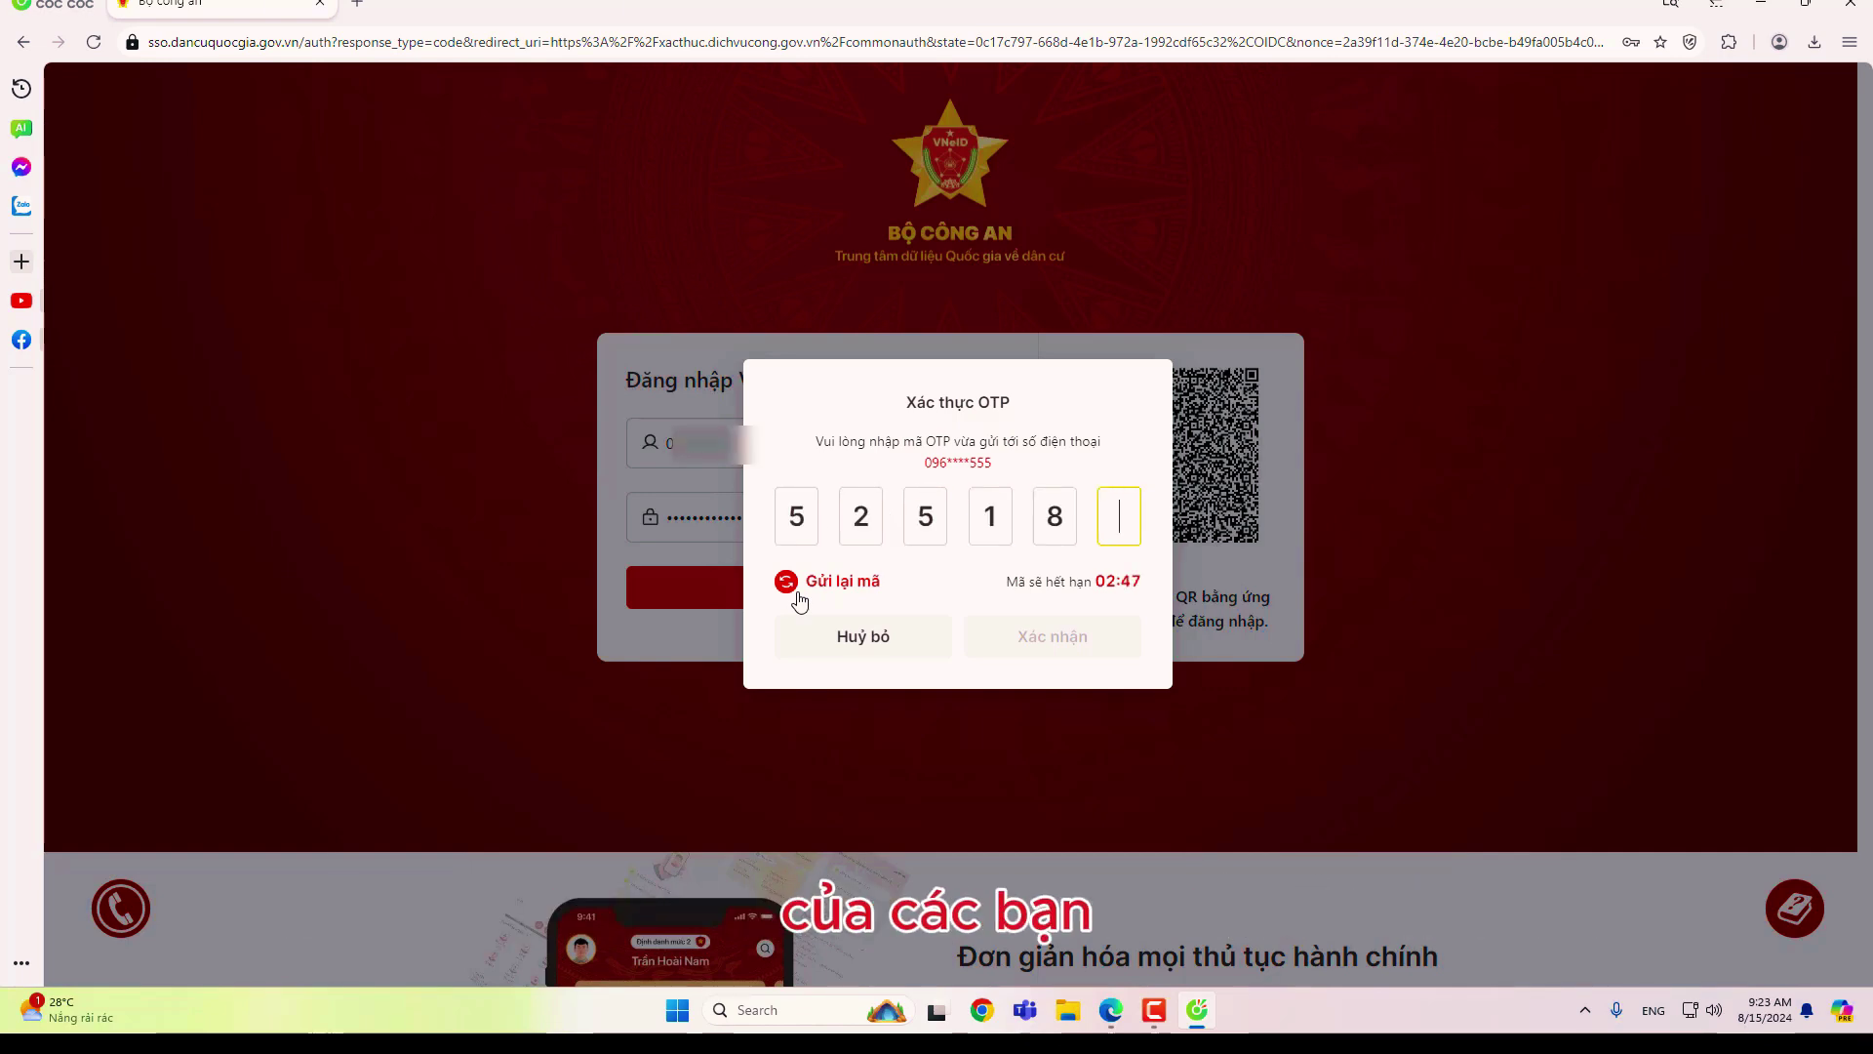
Step: Enter and confirm the six-digit OTP, request a new one and confirm again; the login is rejected
{"action": "left_click", "coordinate": [1014, 634]}
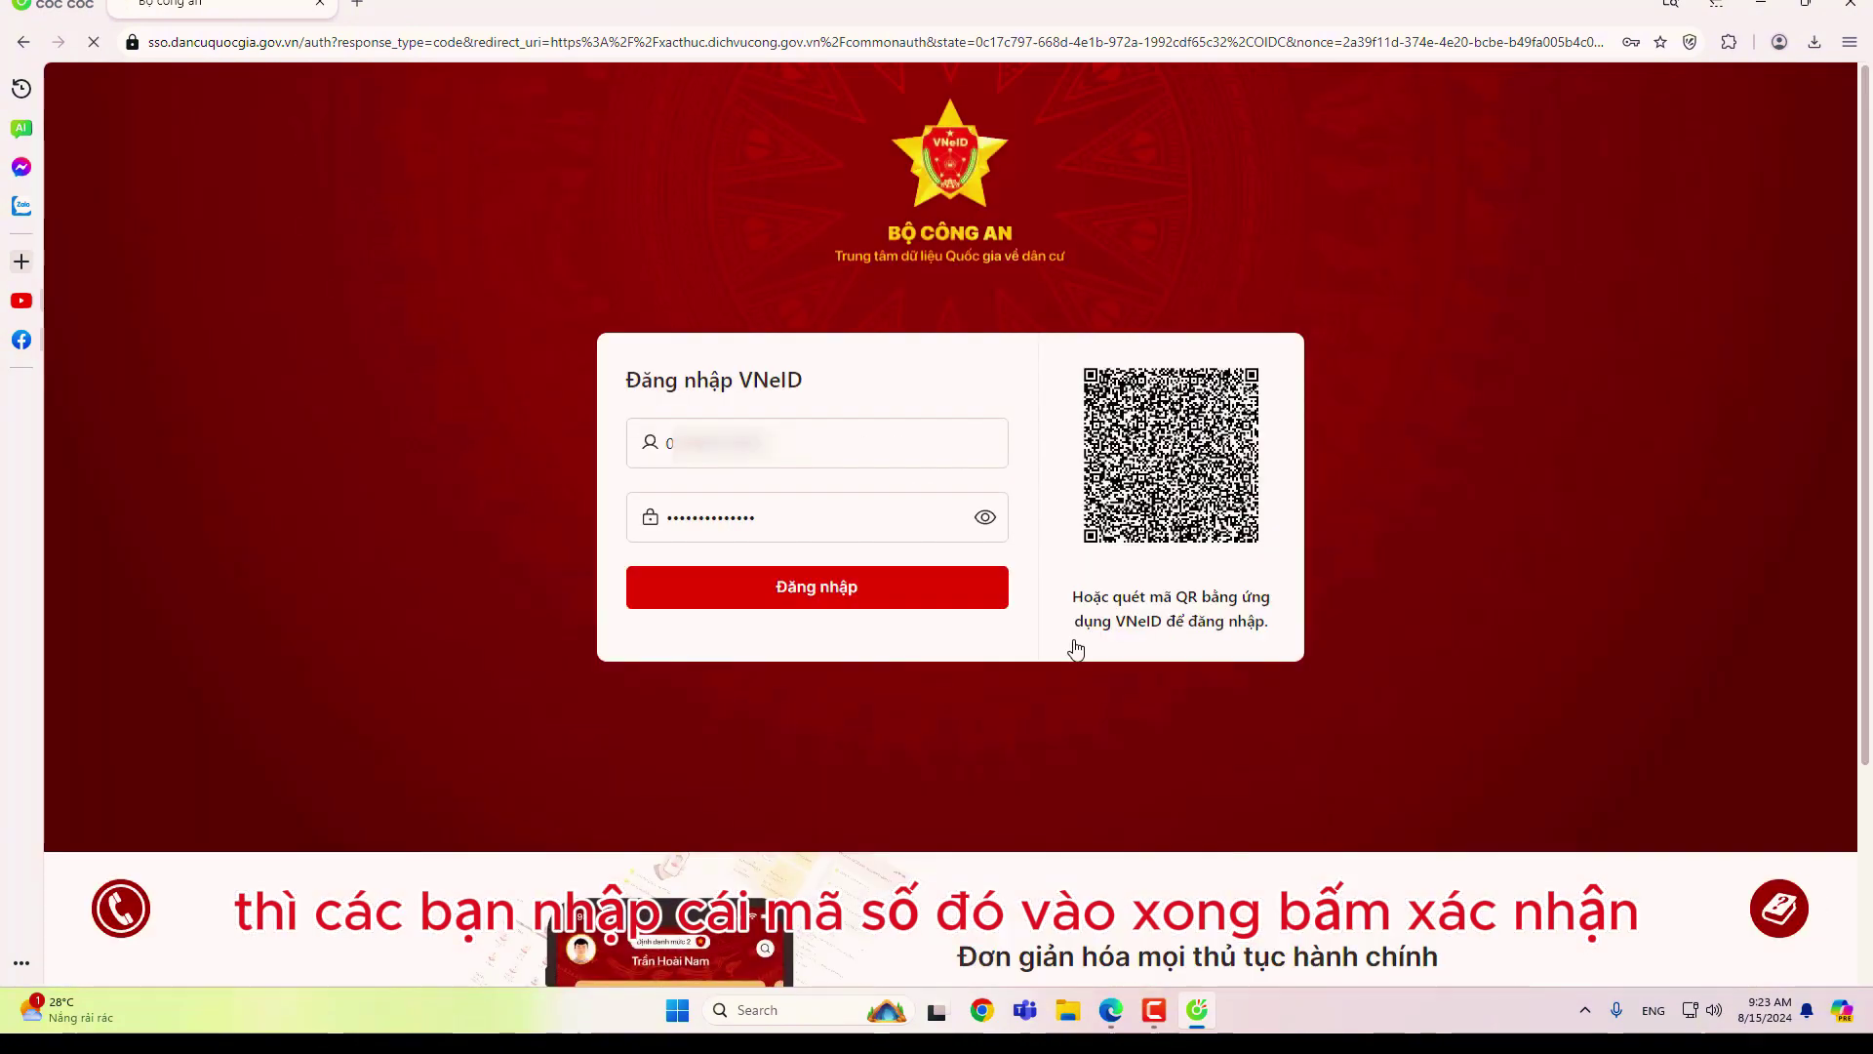
{"action": "left_click", "coordinate": [840, 588]}
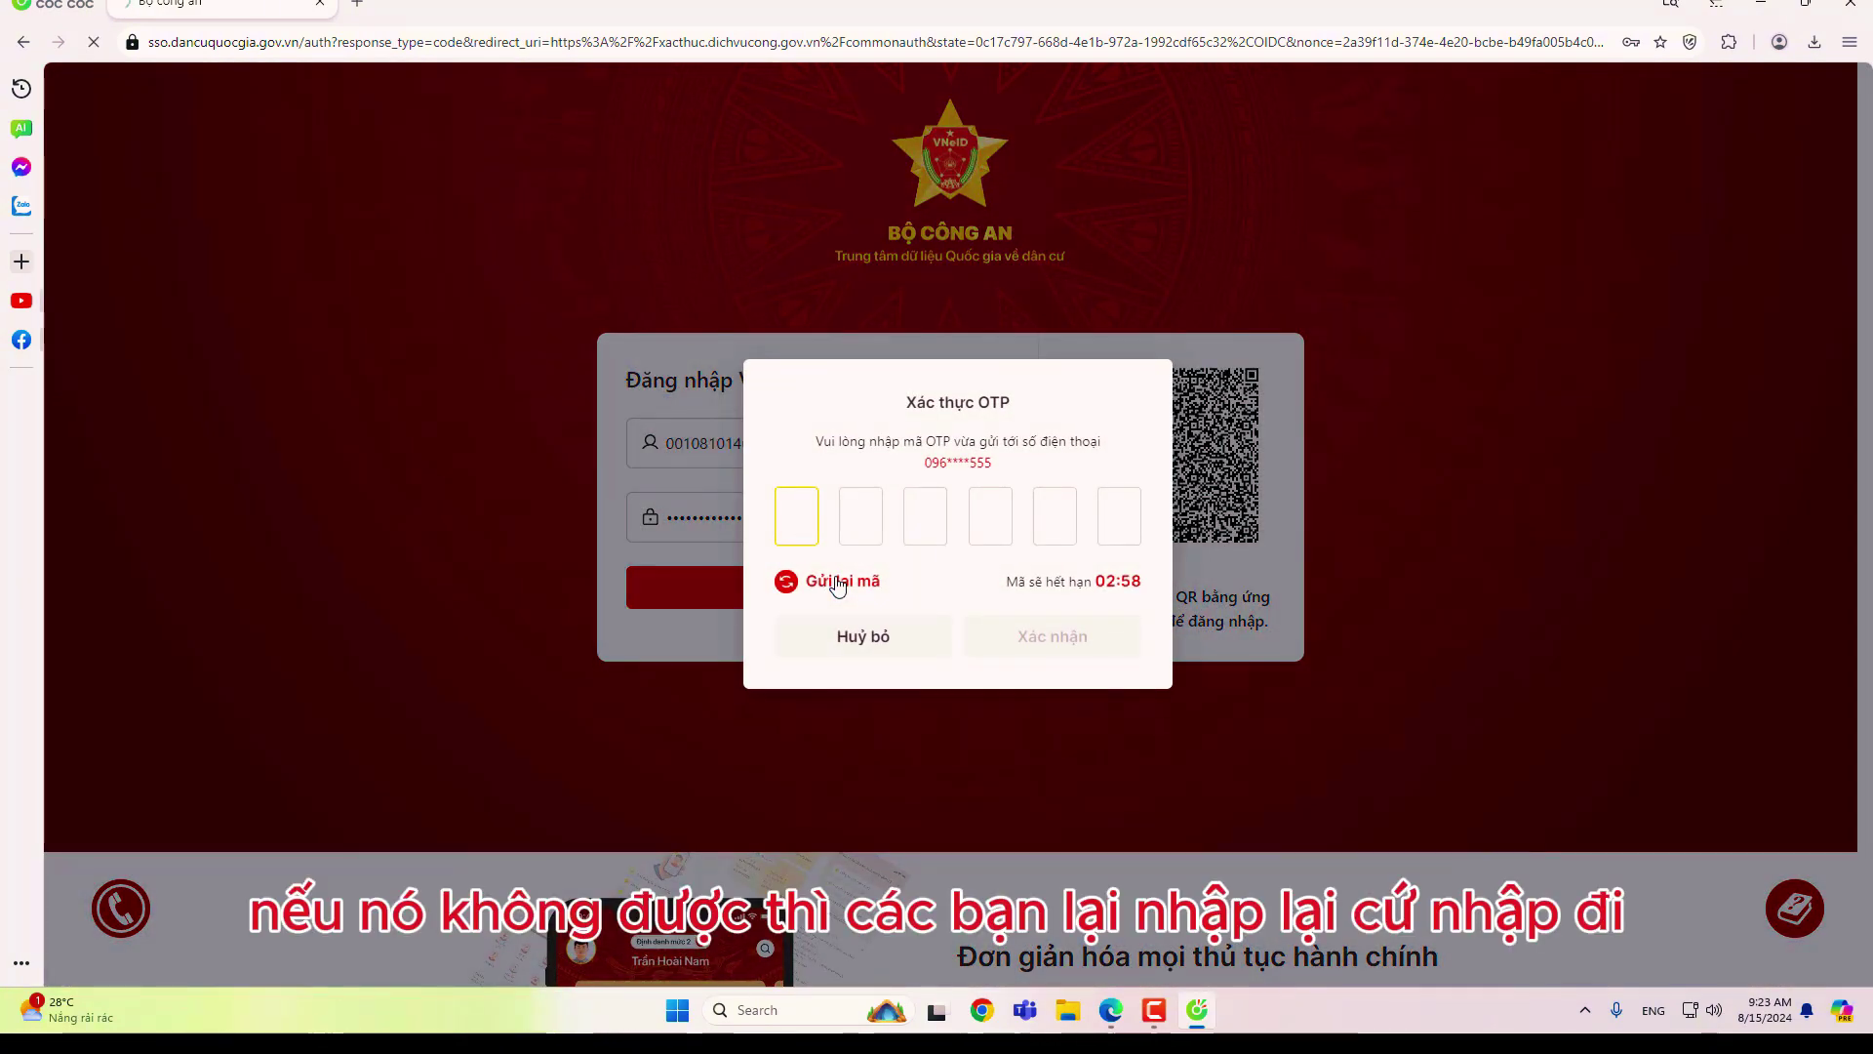
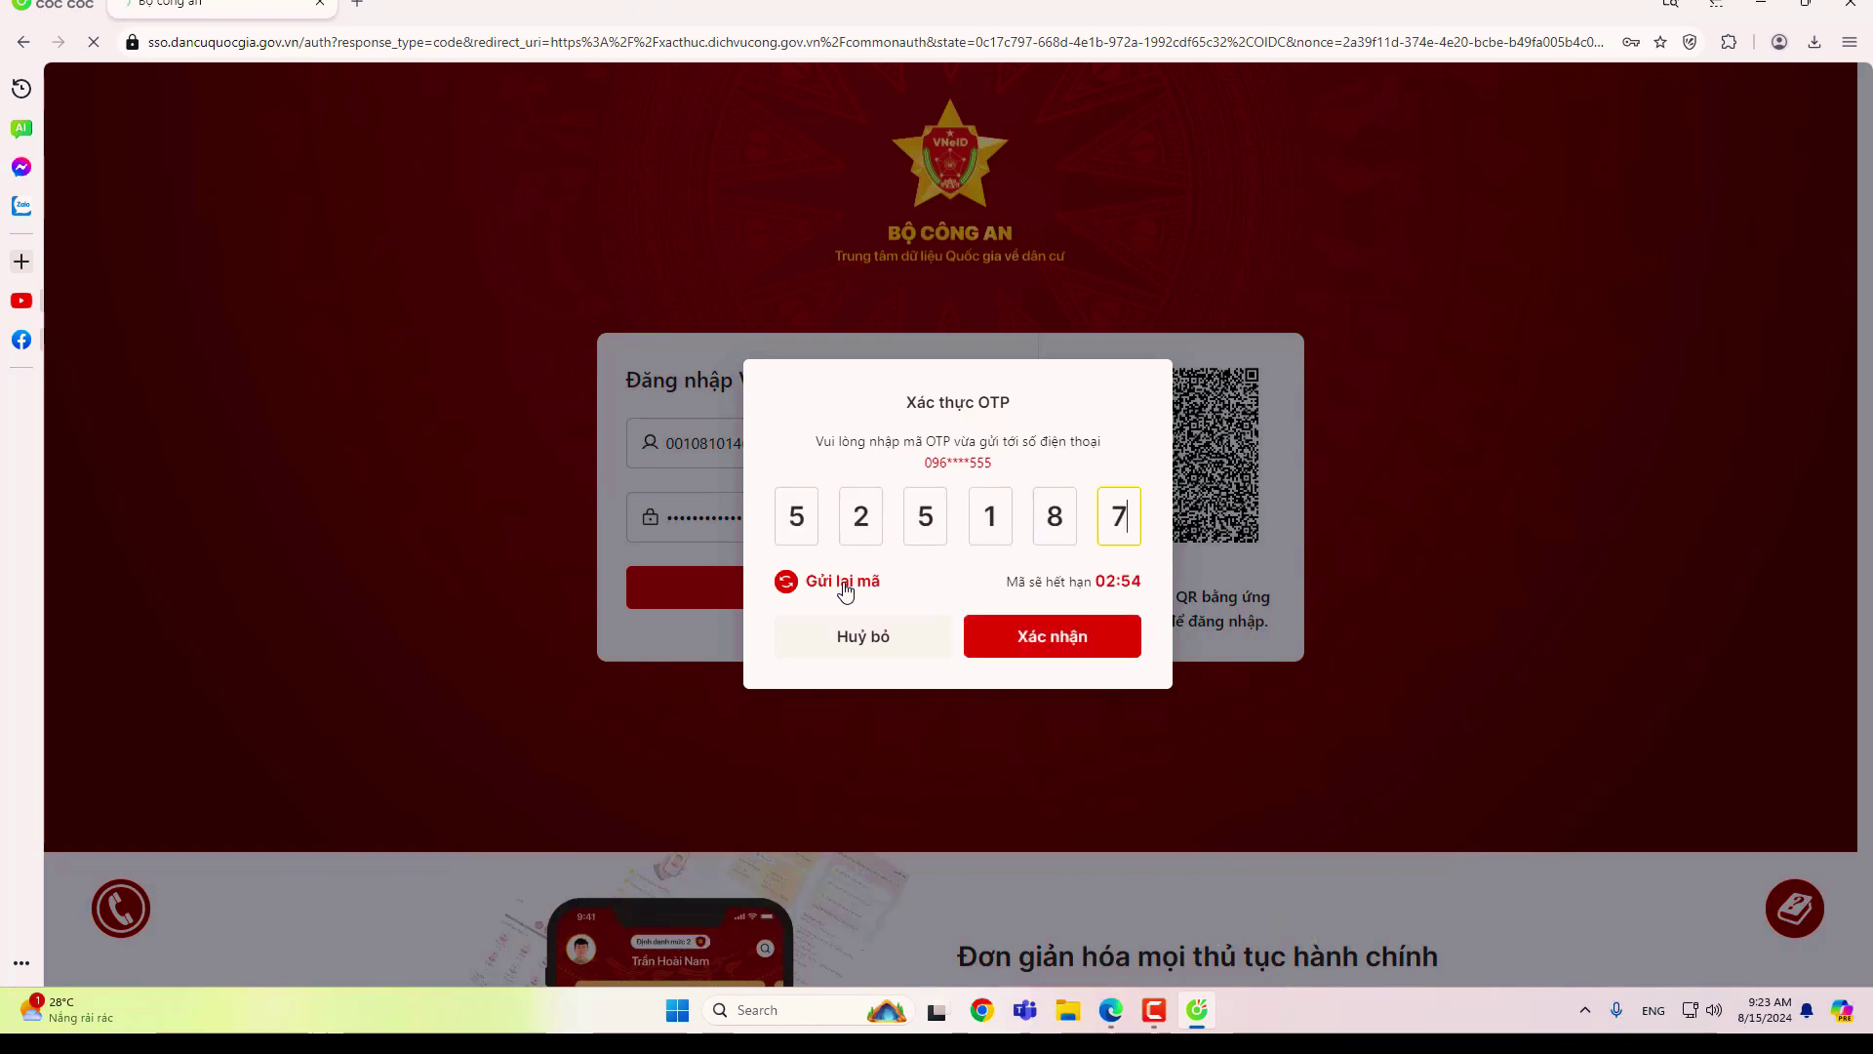
{"action": "left_click", "coordinate": [1049, 649]}
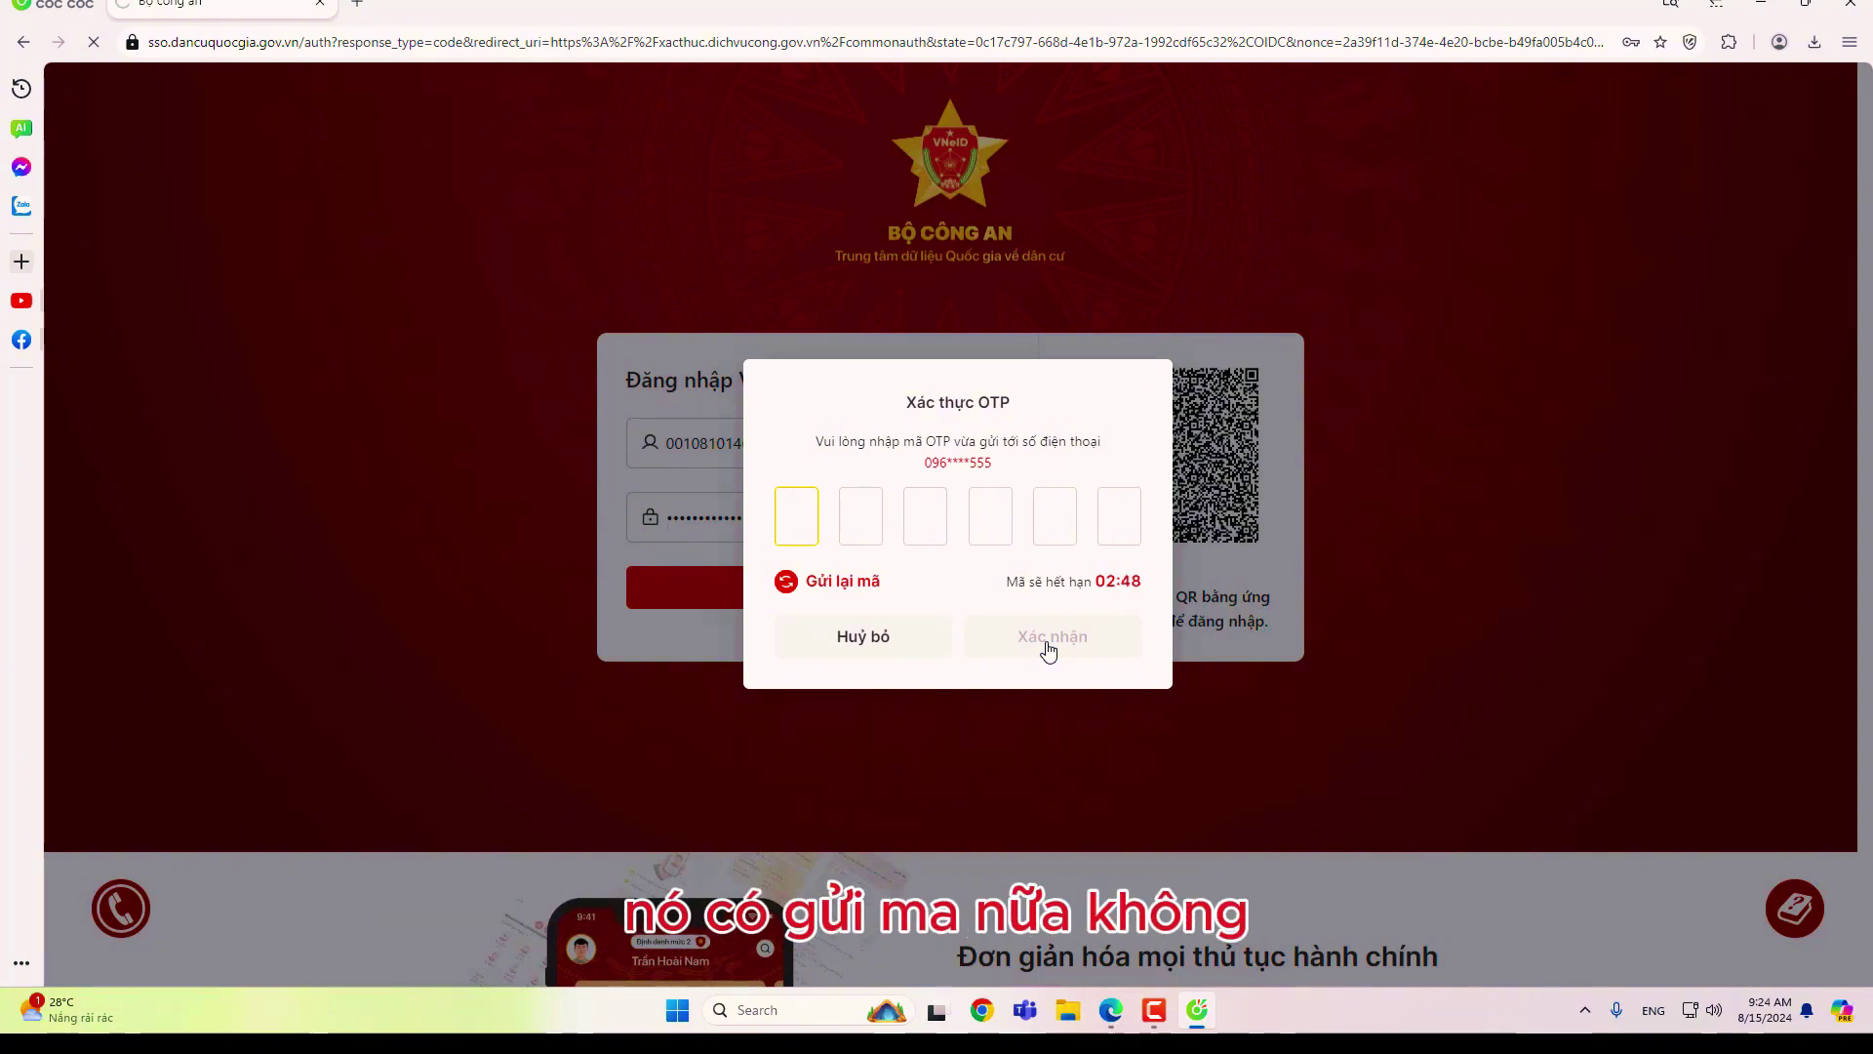
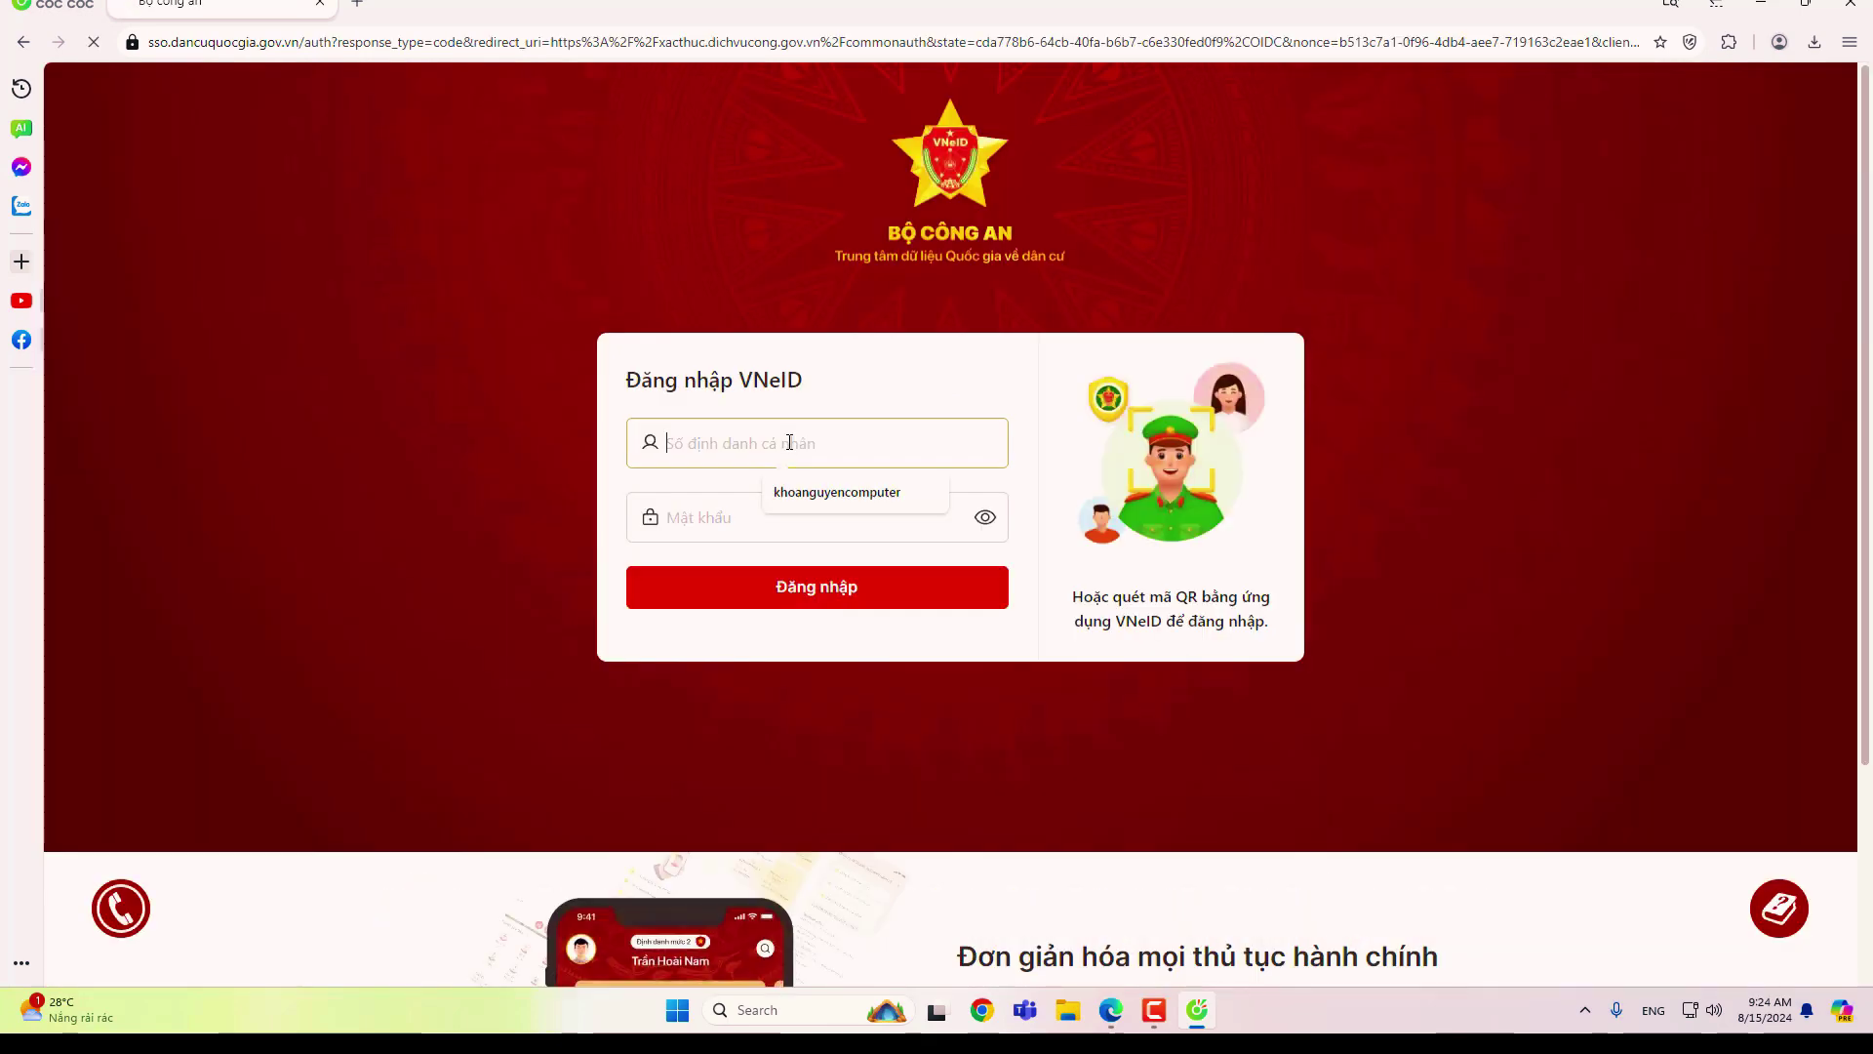
Step: Re-enter the personal ID number on the VNeID login page and begin typing the password
{"action": "left_click", "coordinate": [796, 451]}
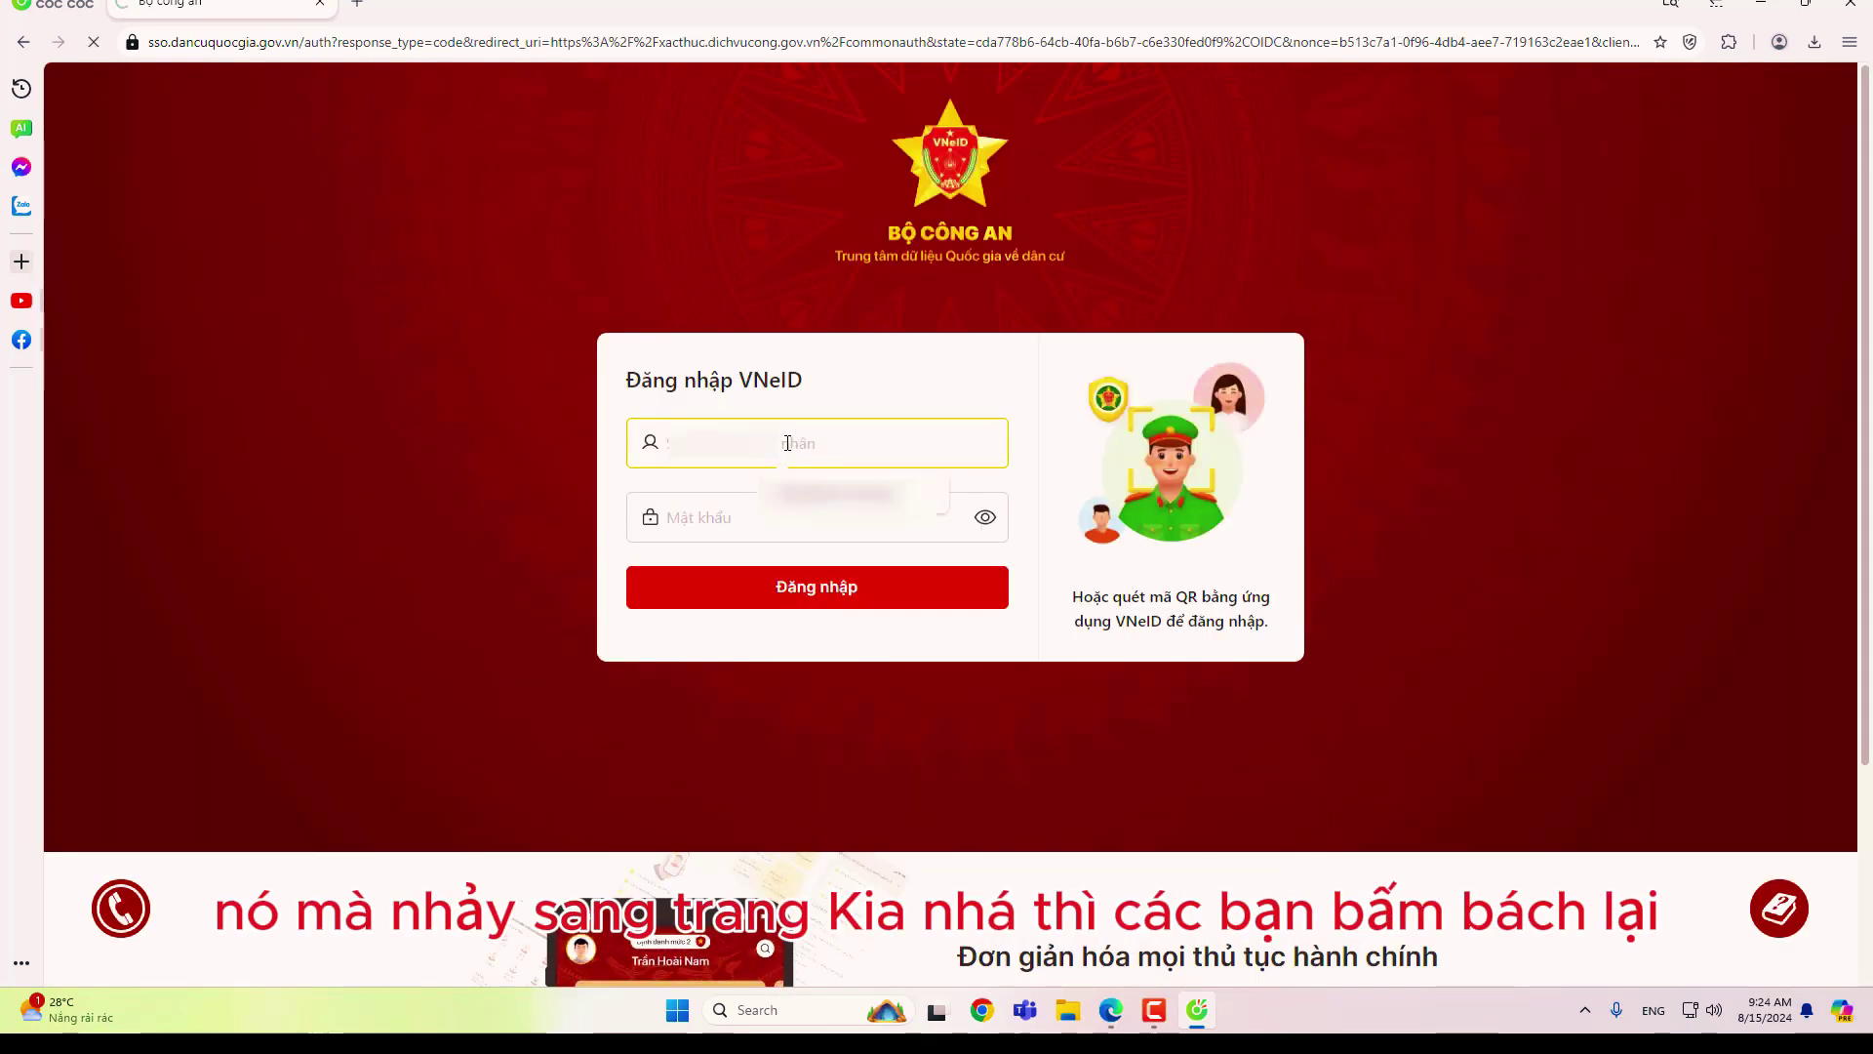
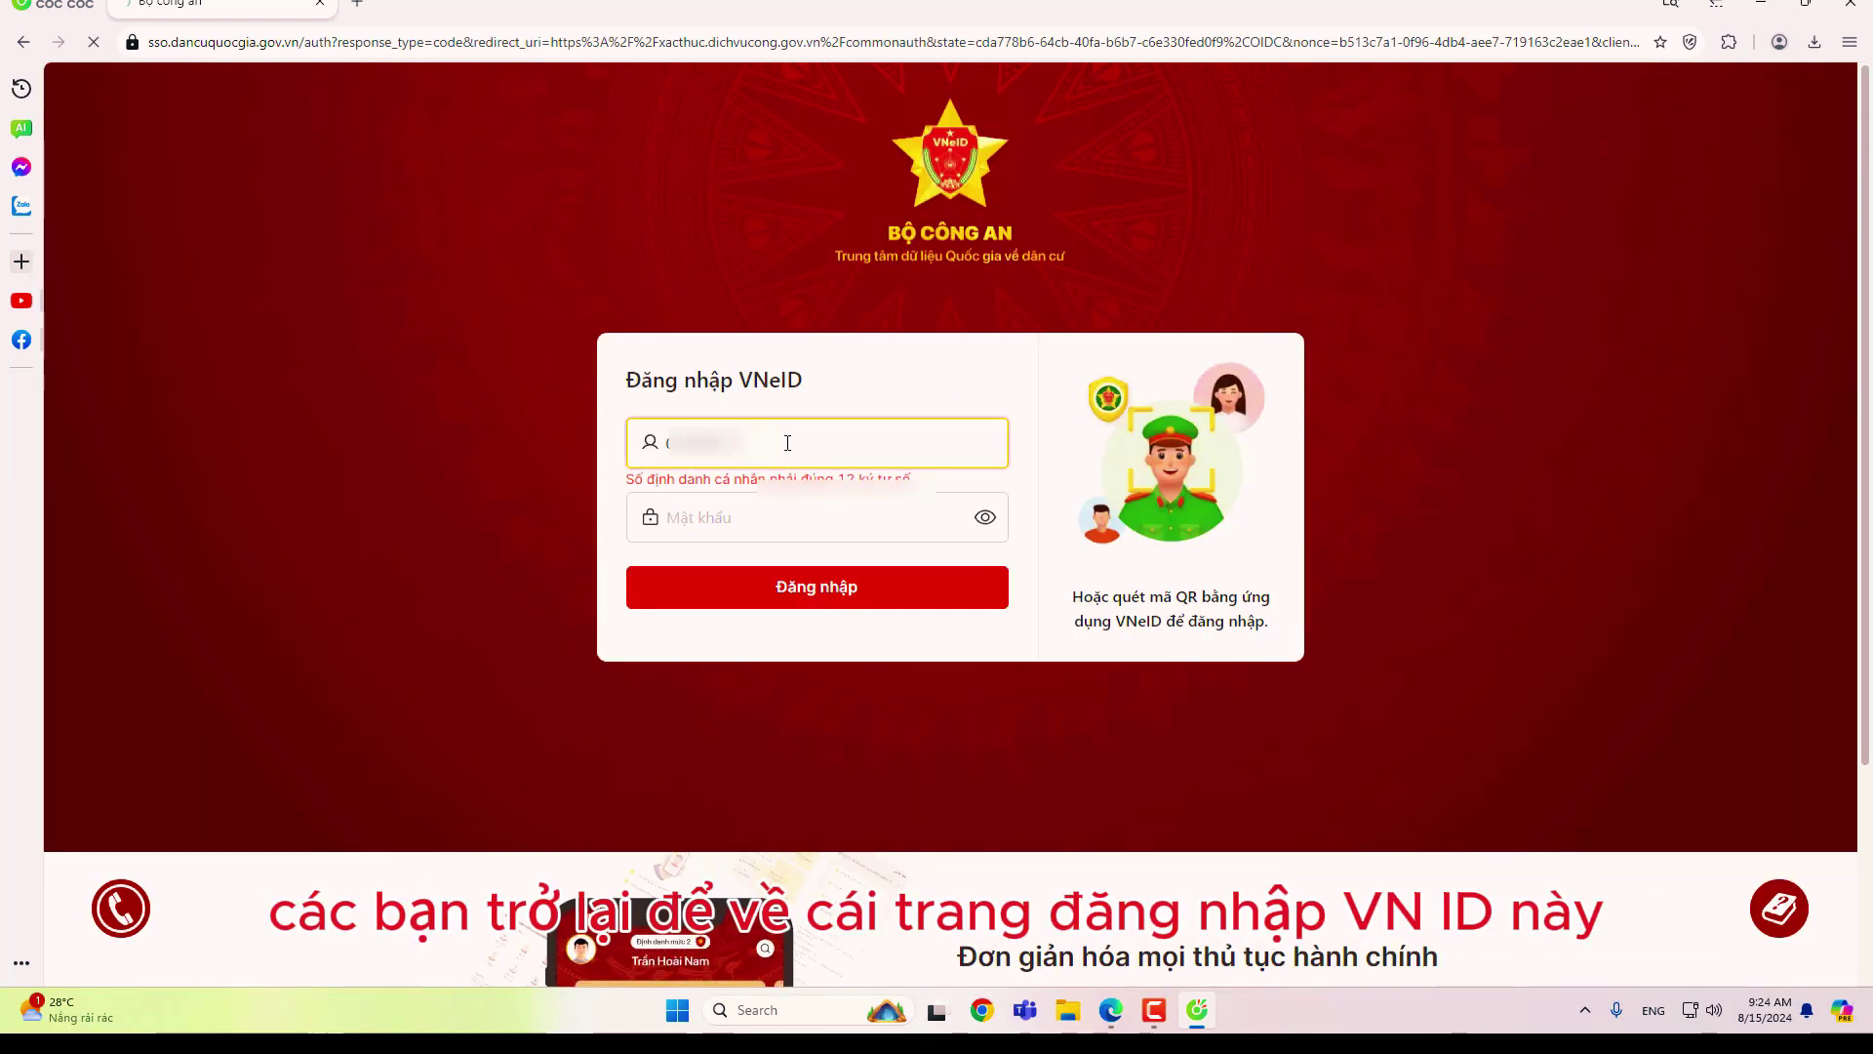
{"action": "left_click", "coordinate": [817, 517]}
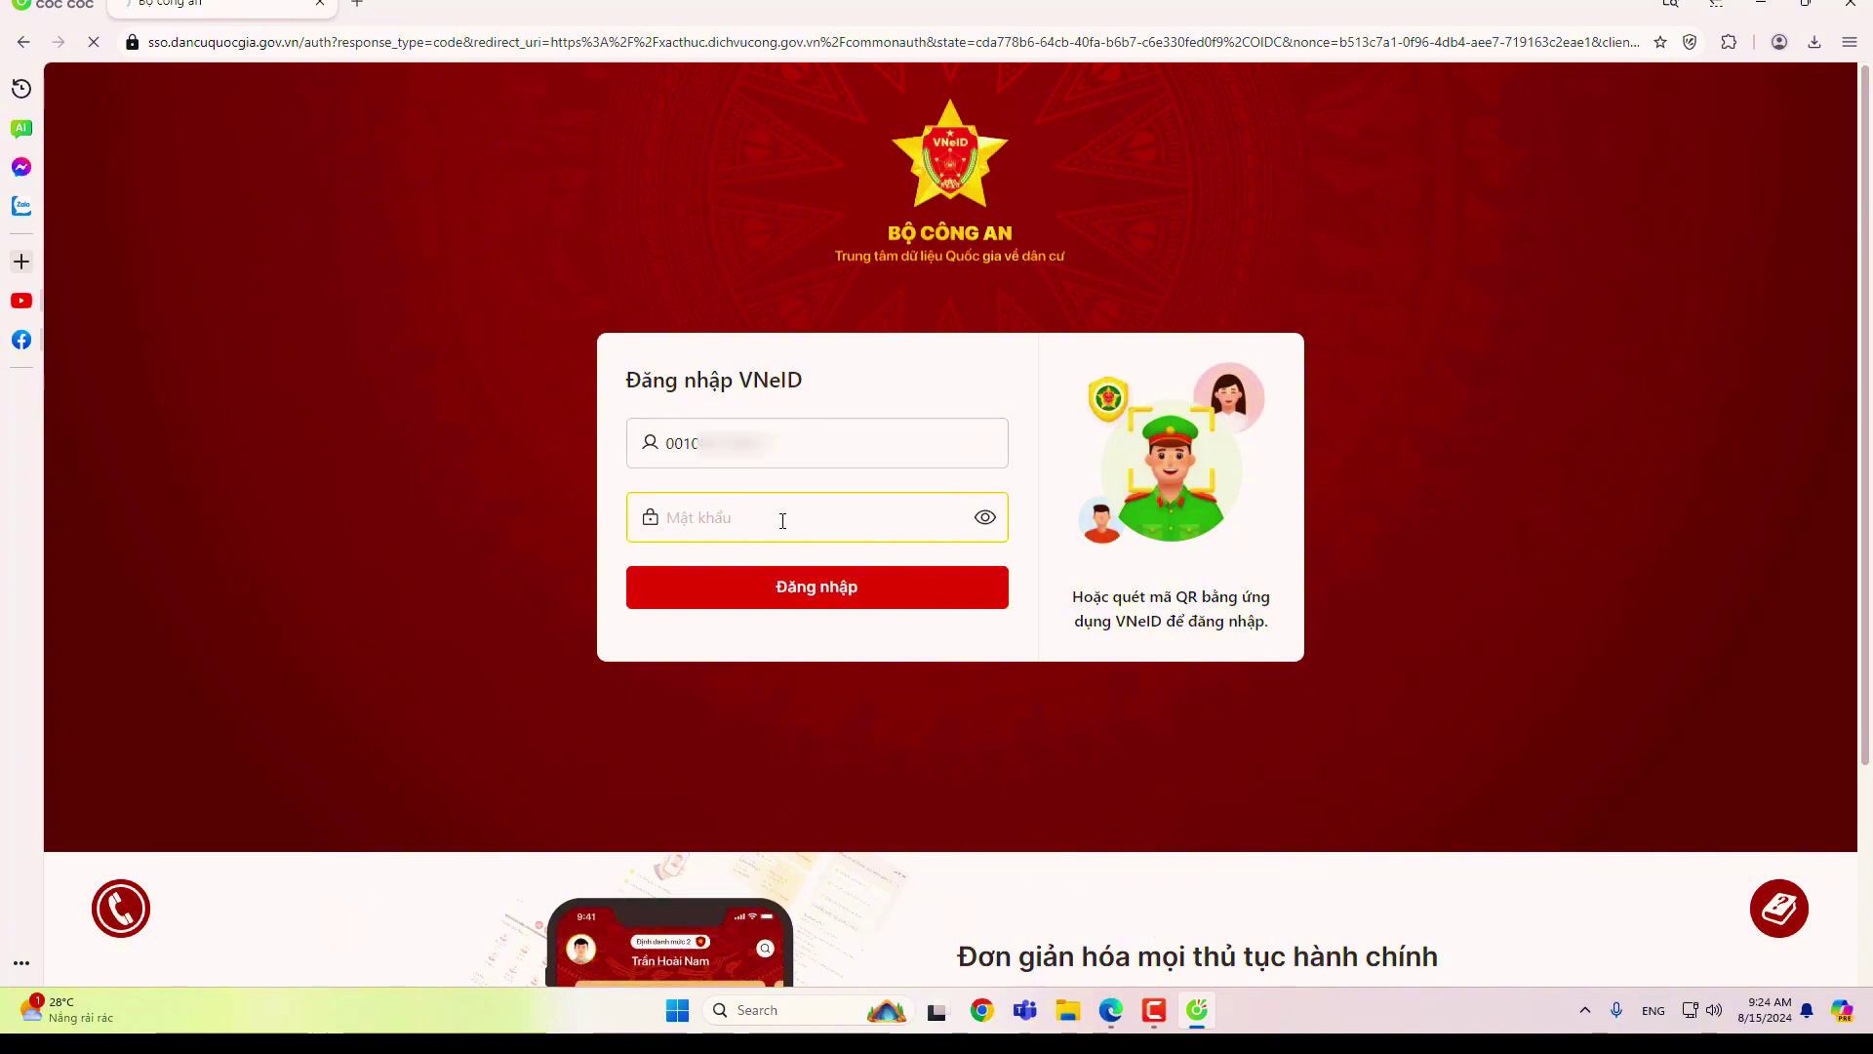
{"action": "type", "text": "•"}
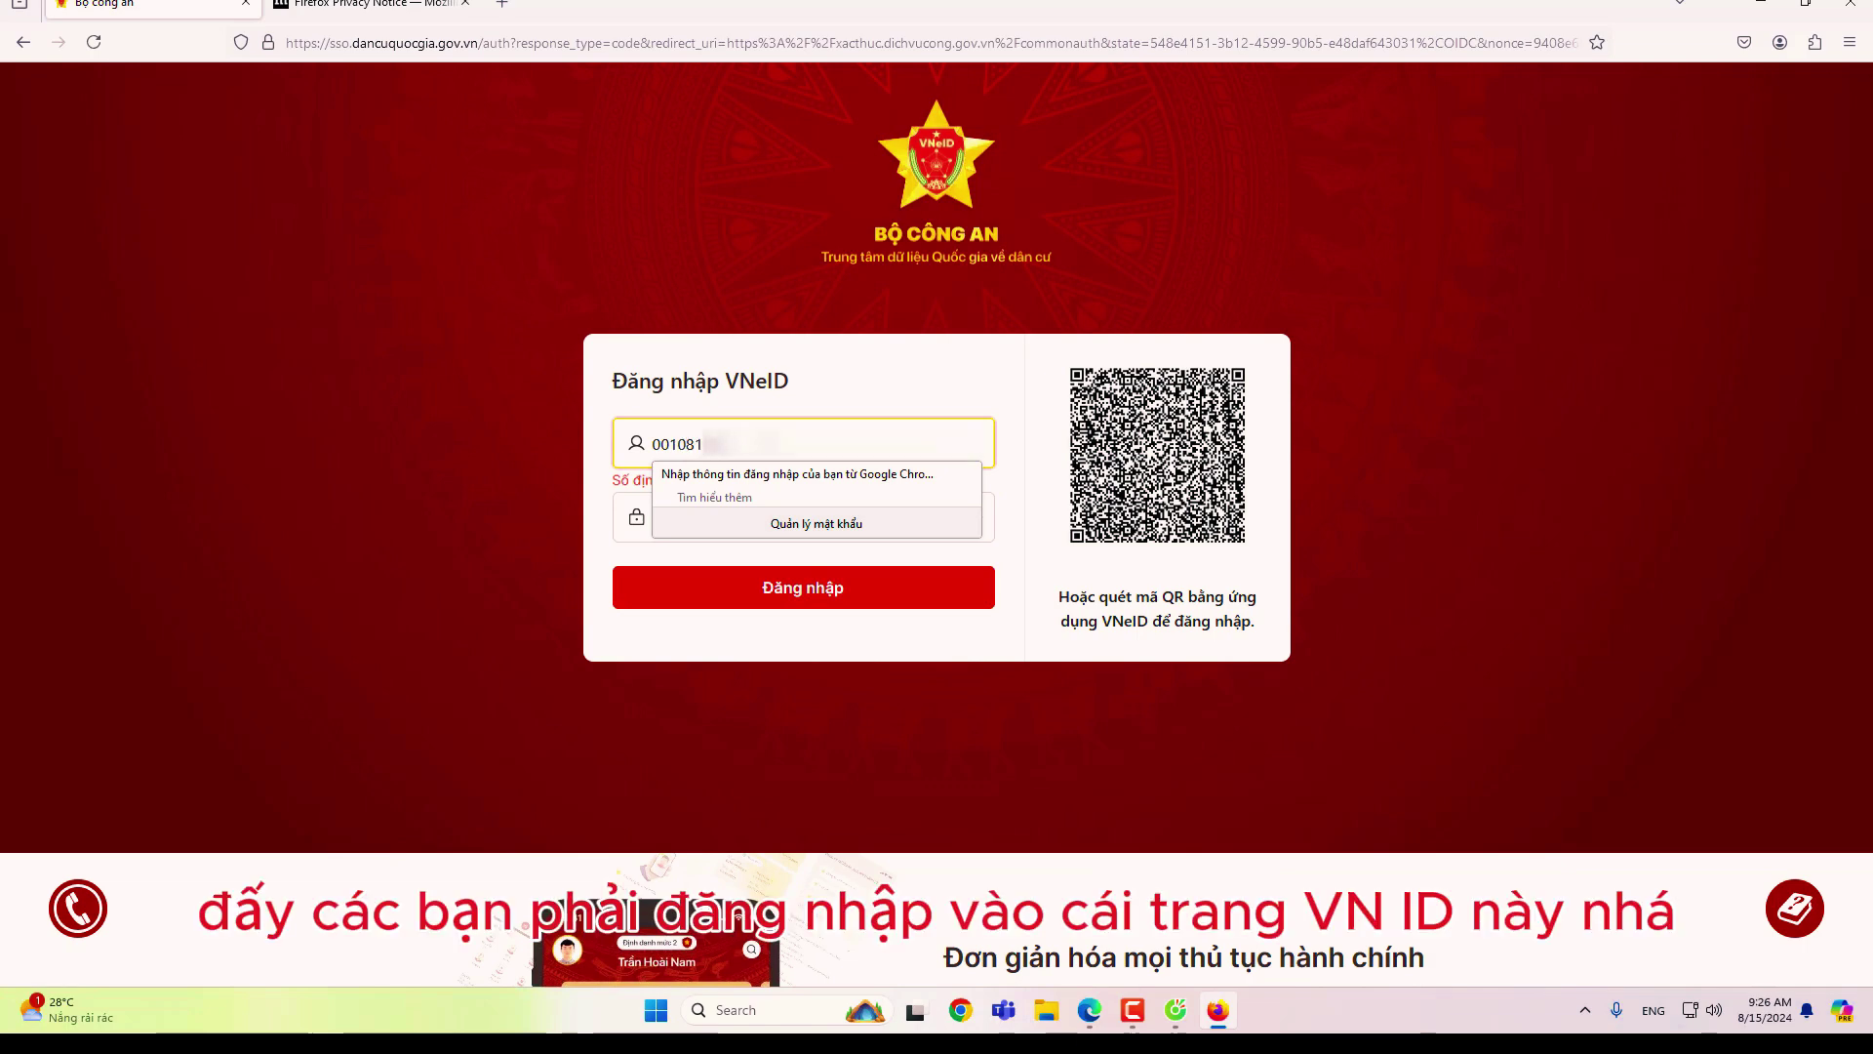
Step: Enter the account password and submit the VNeID login to get a new OTP
{"action": "key", "text": "Tab"}
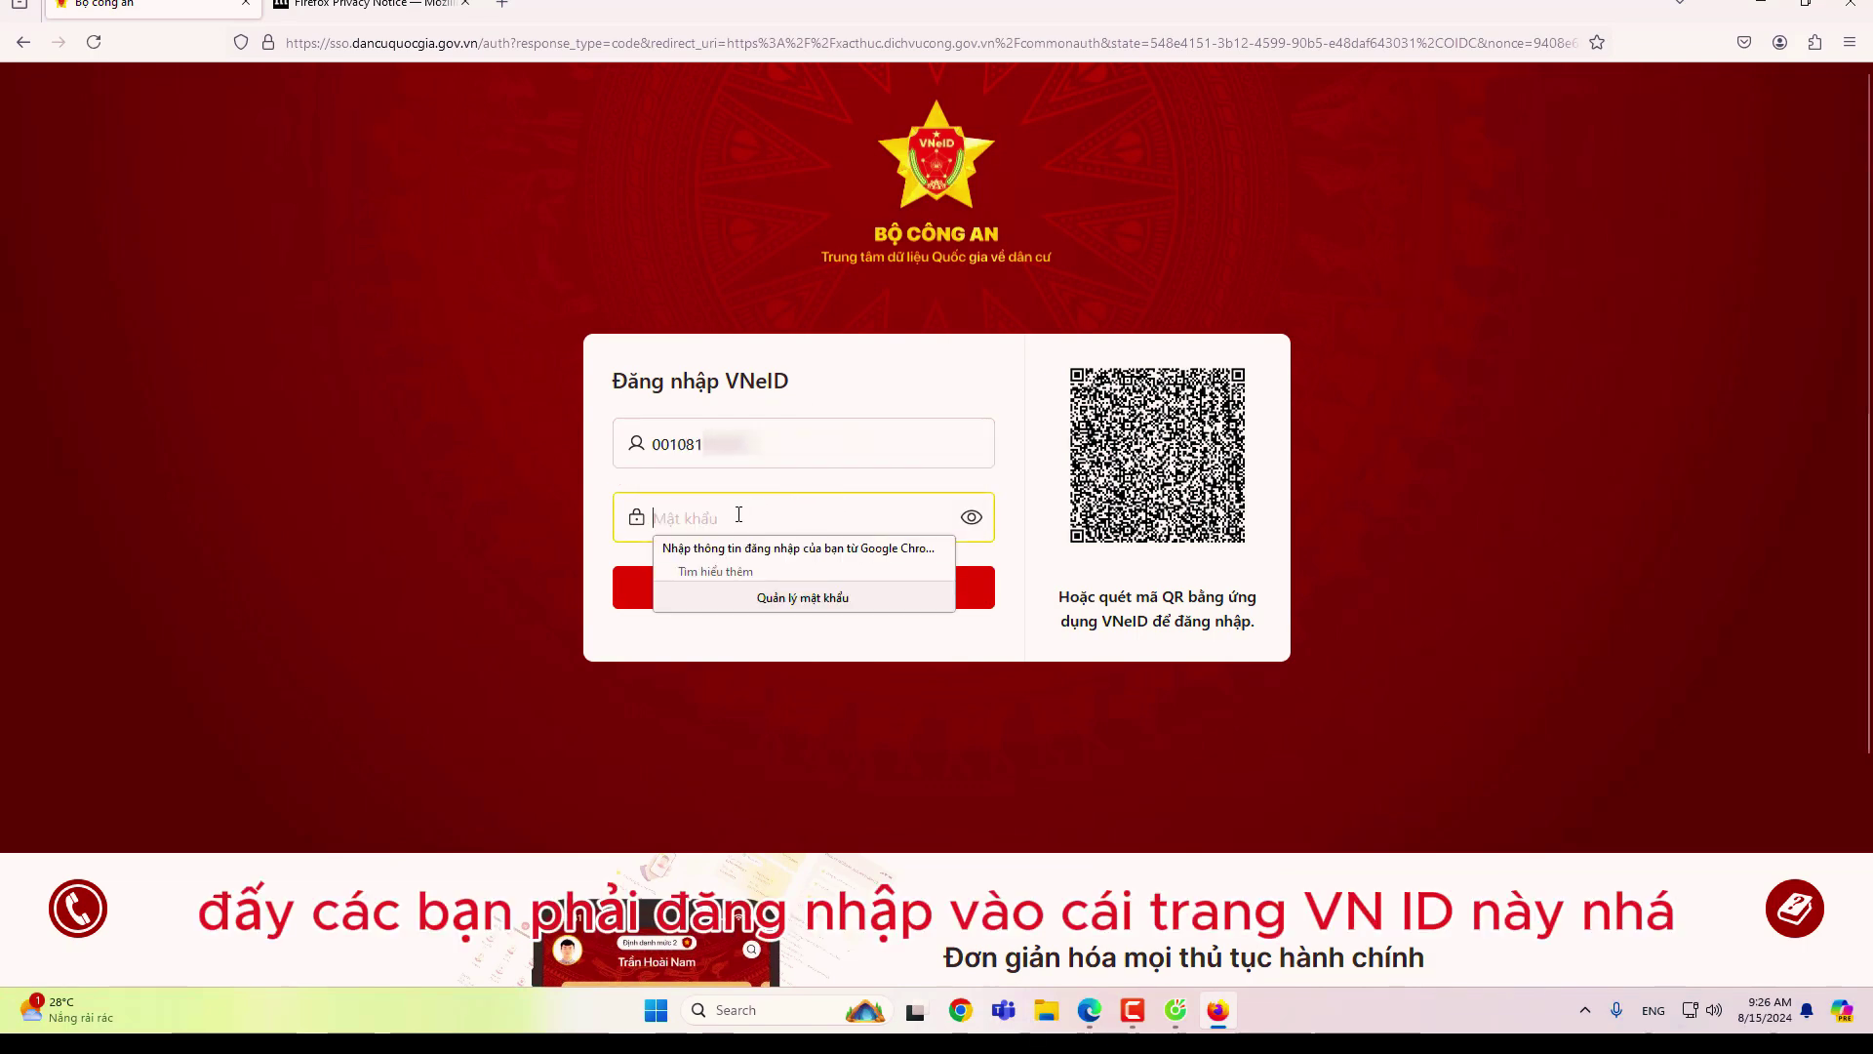
{"action": "left_click", "coordinate": [739, 514]}
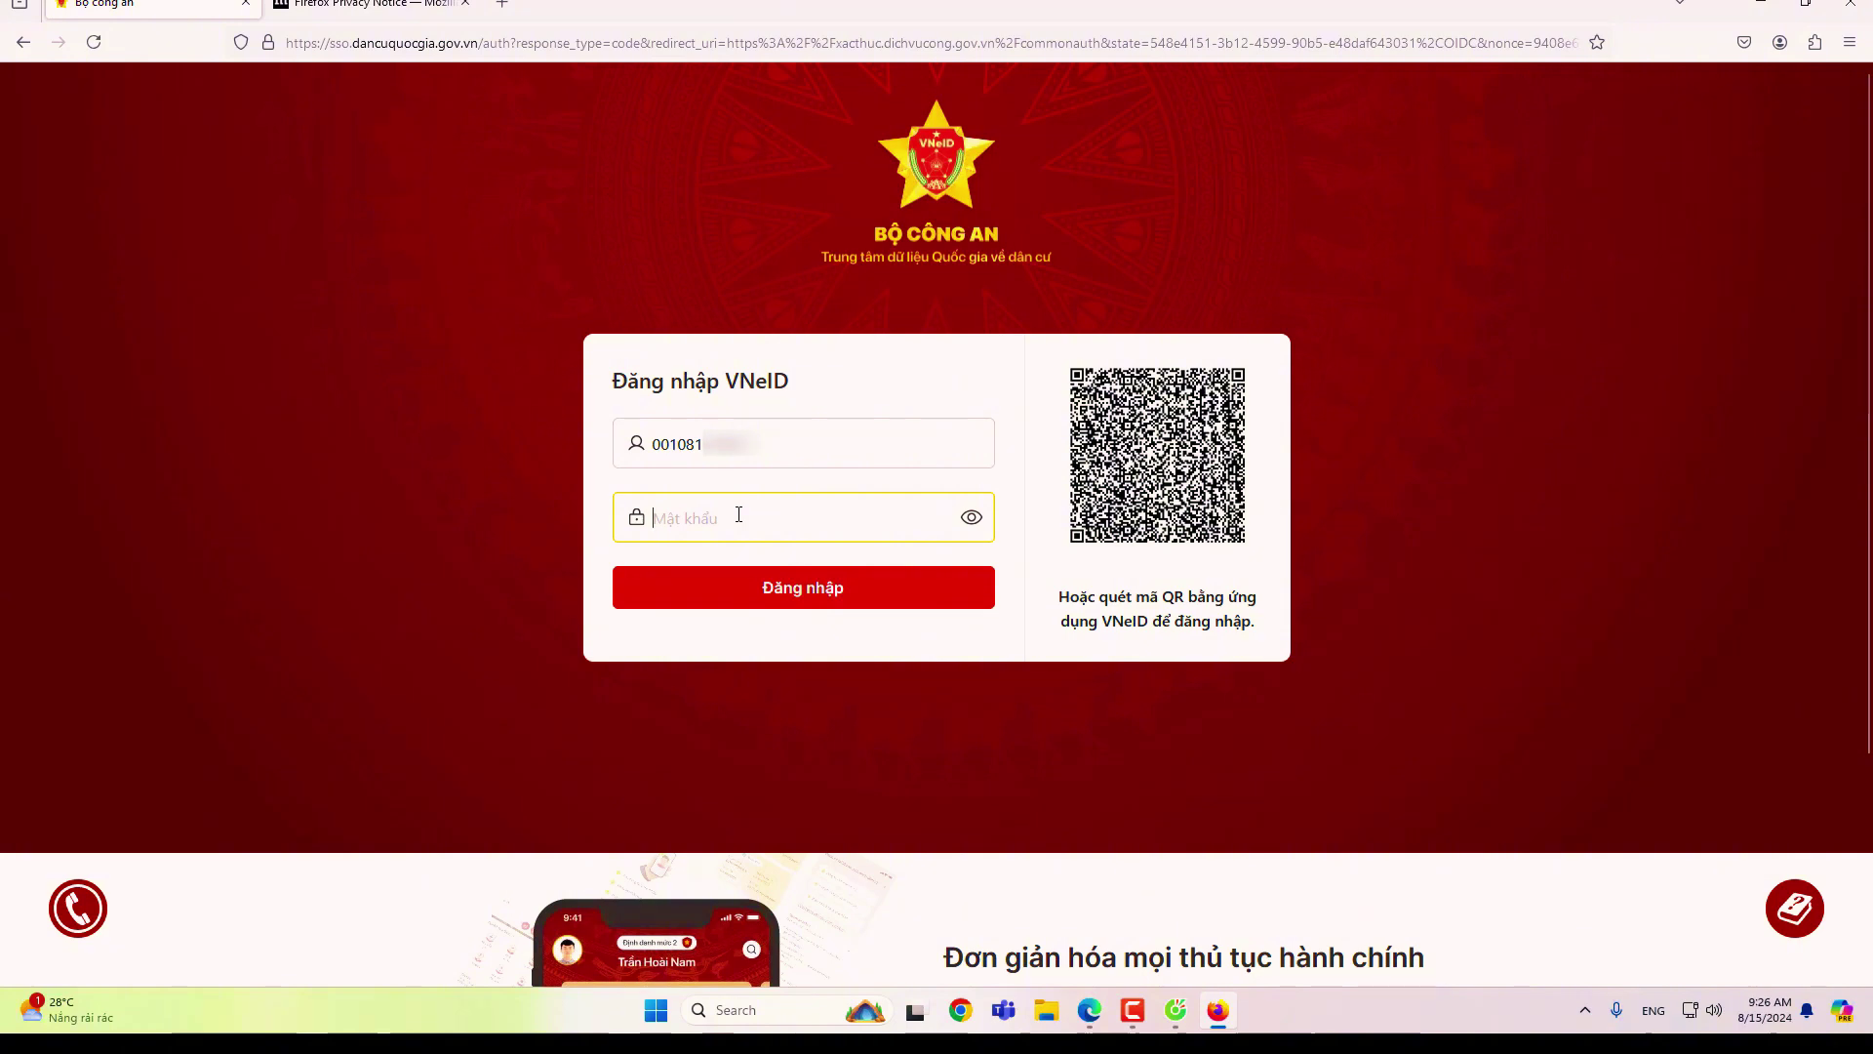
{"action": "type", "text": "*******"}
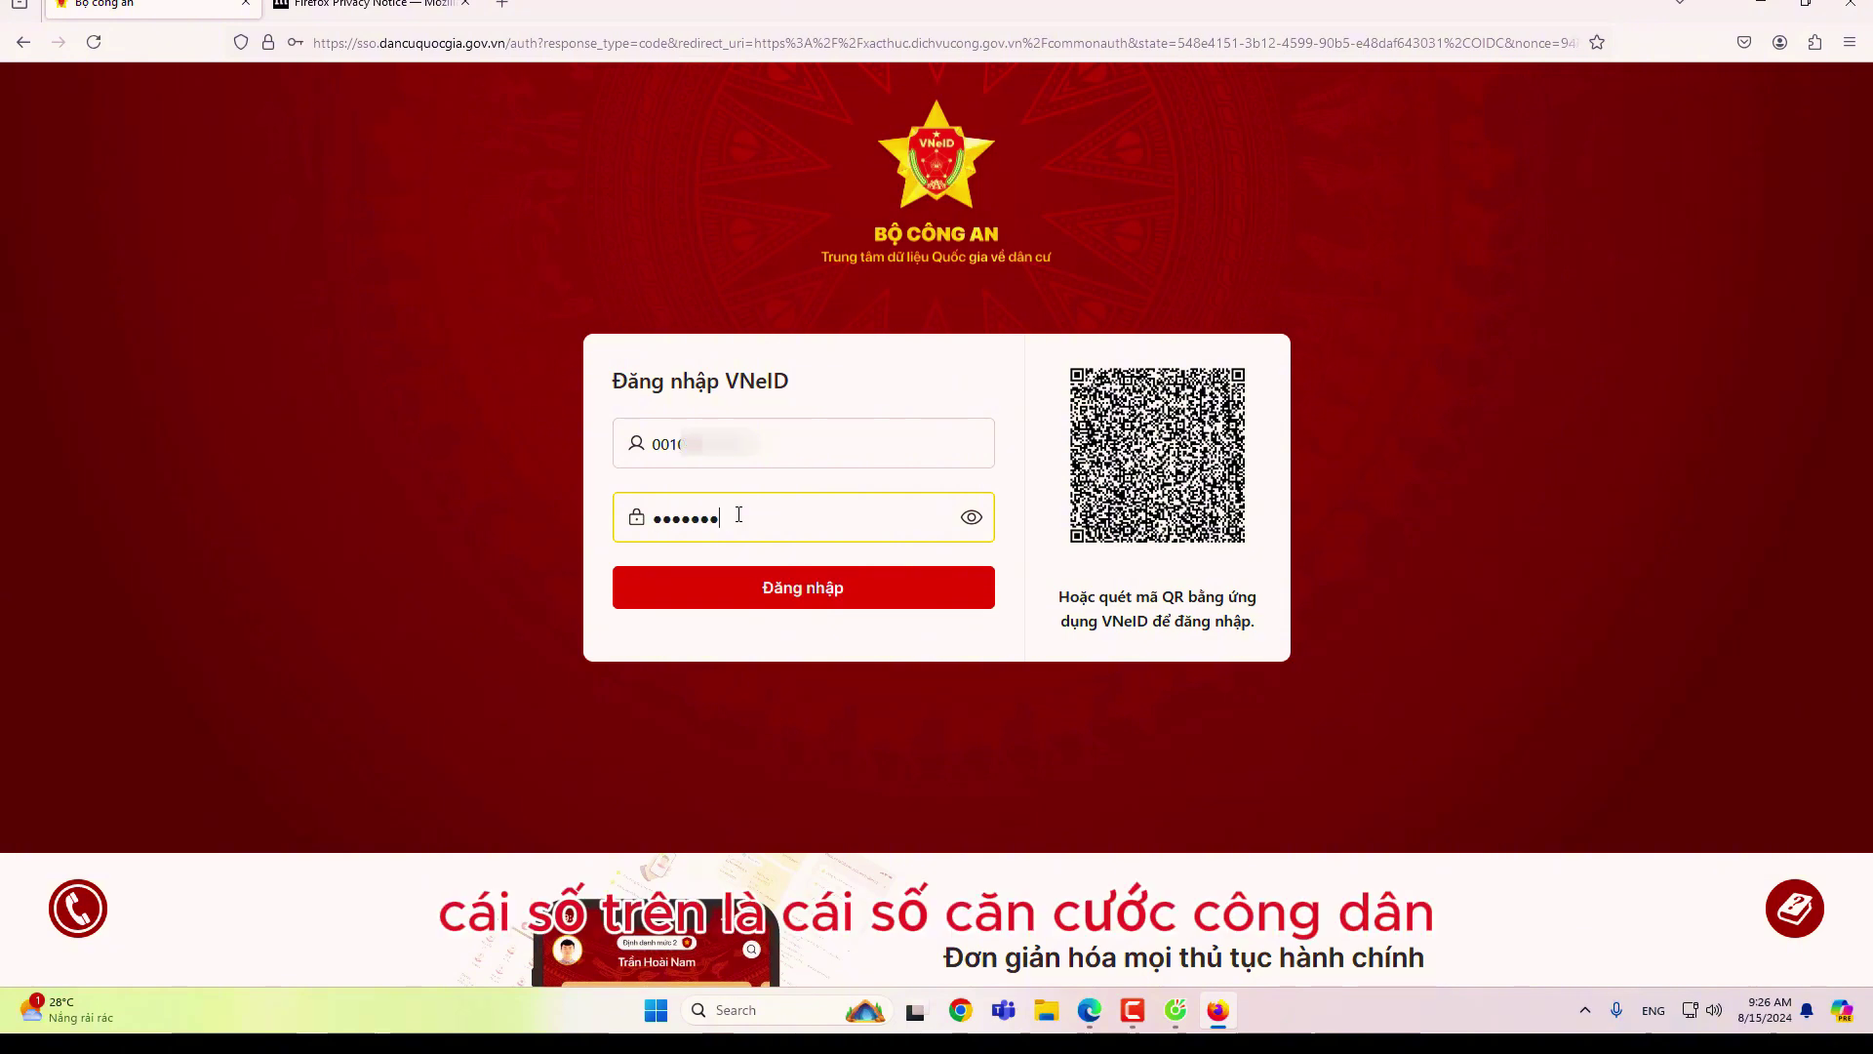
{"action": "type", "text": "**"}
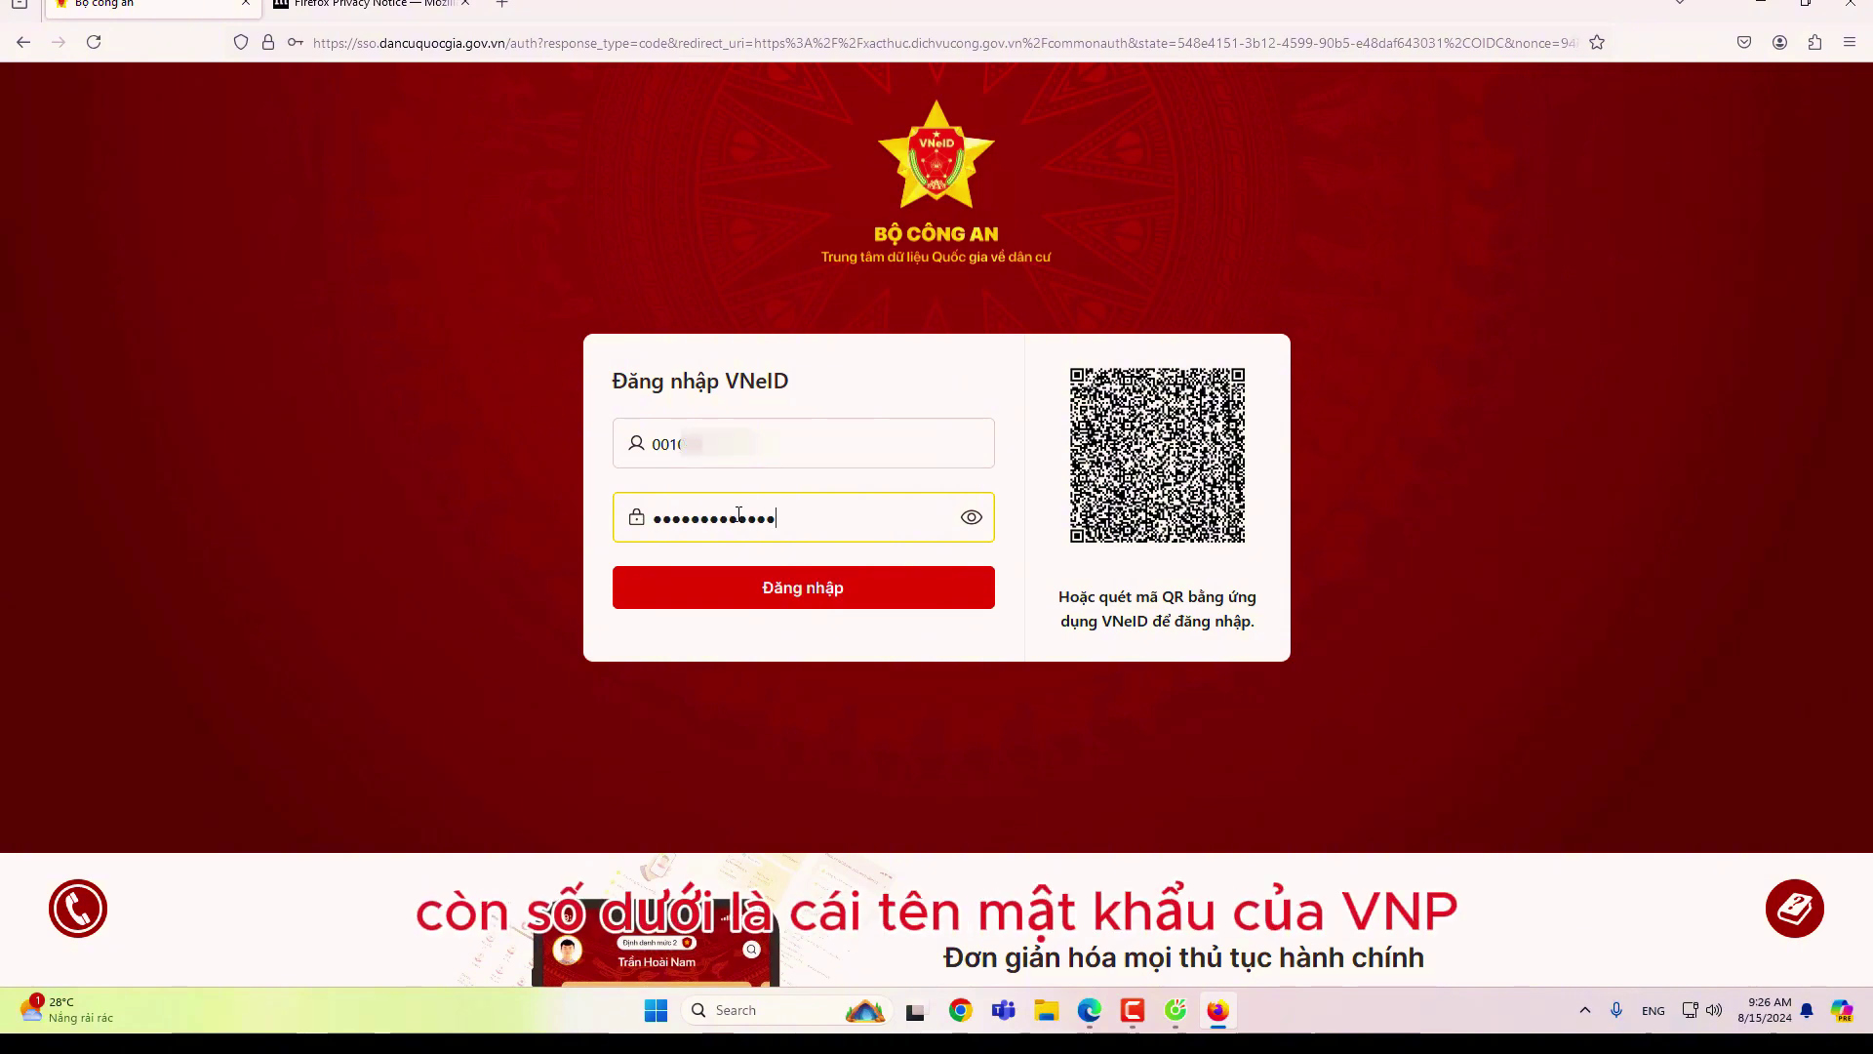
{"action": "type", "text": "*"}
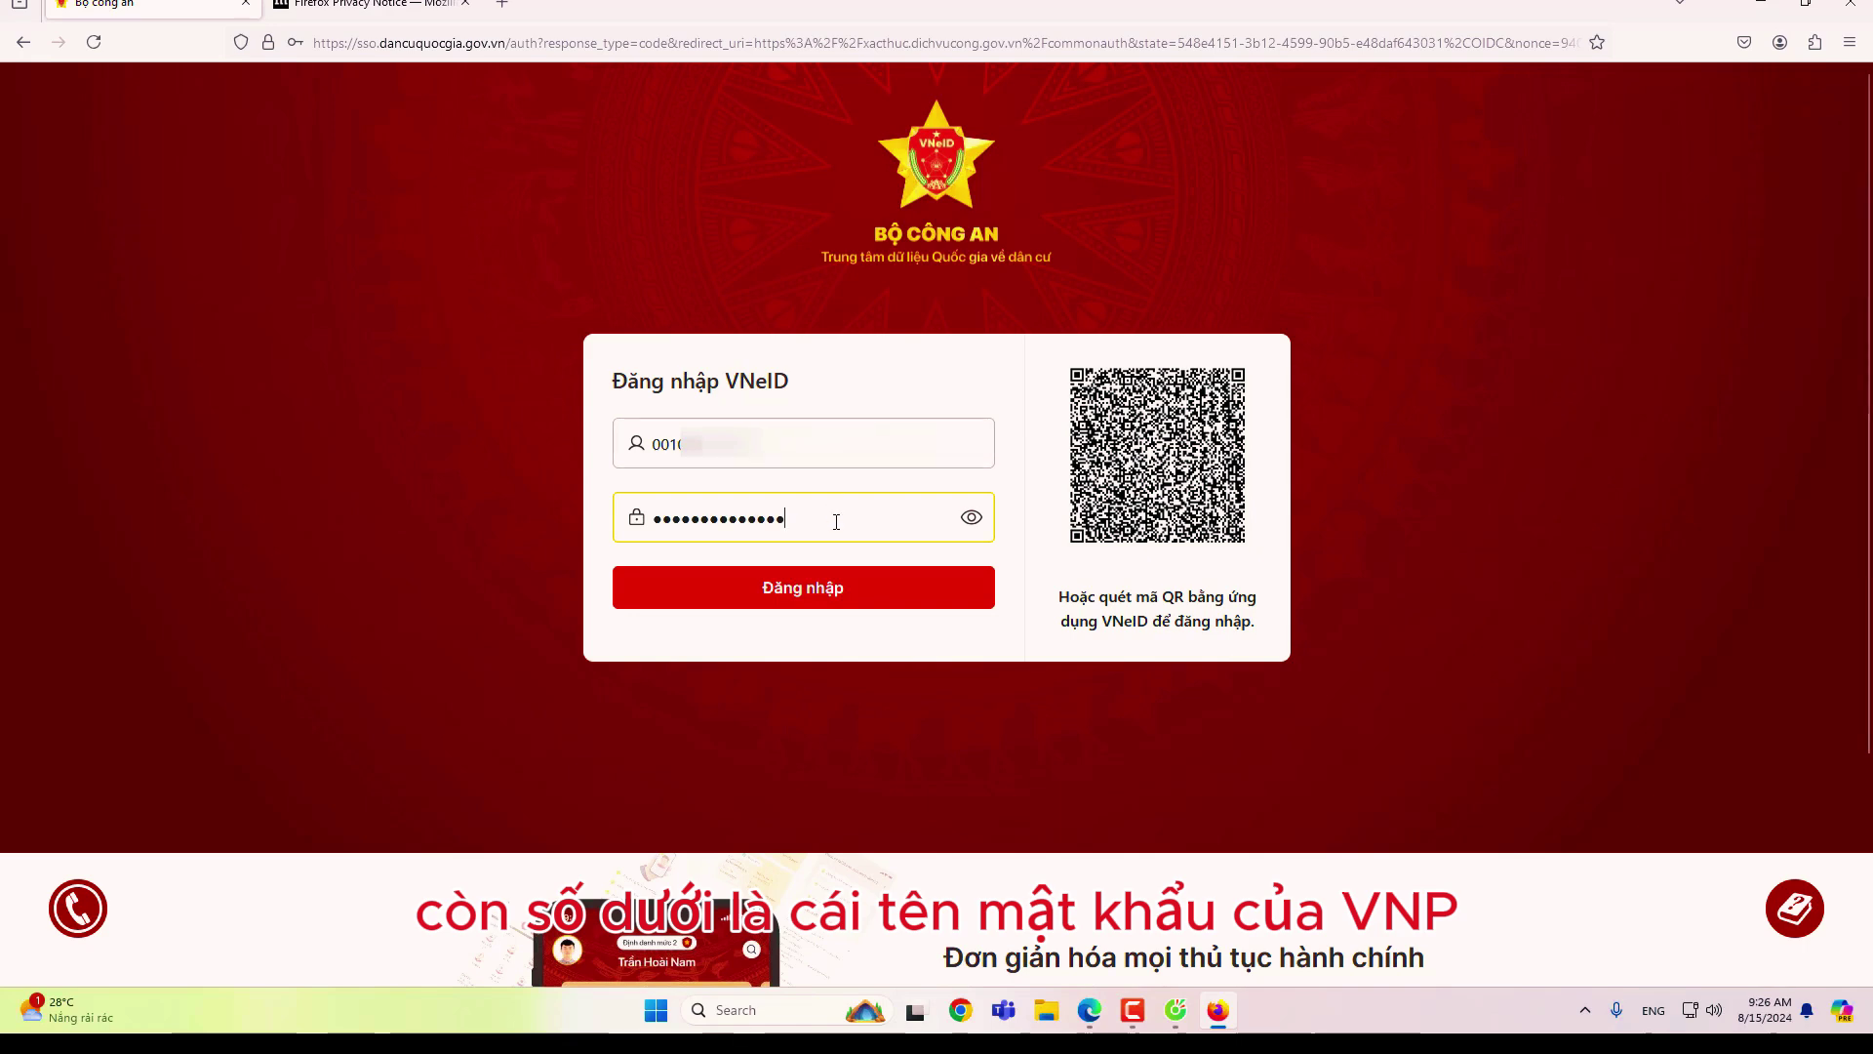
{"action": "left_click", "coordinate": [835, 602]}
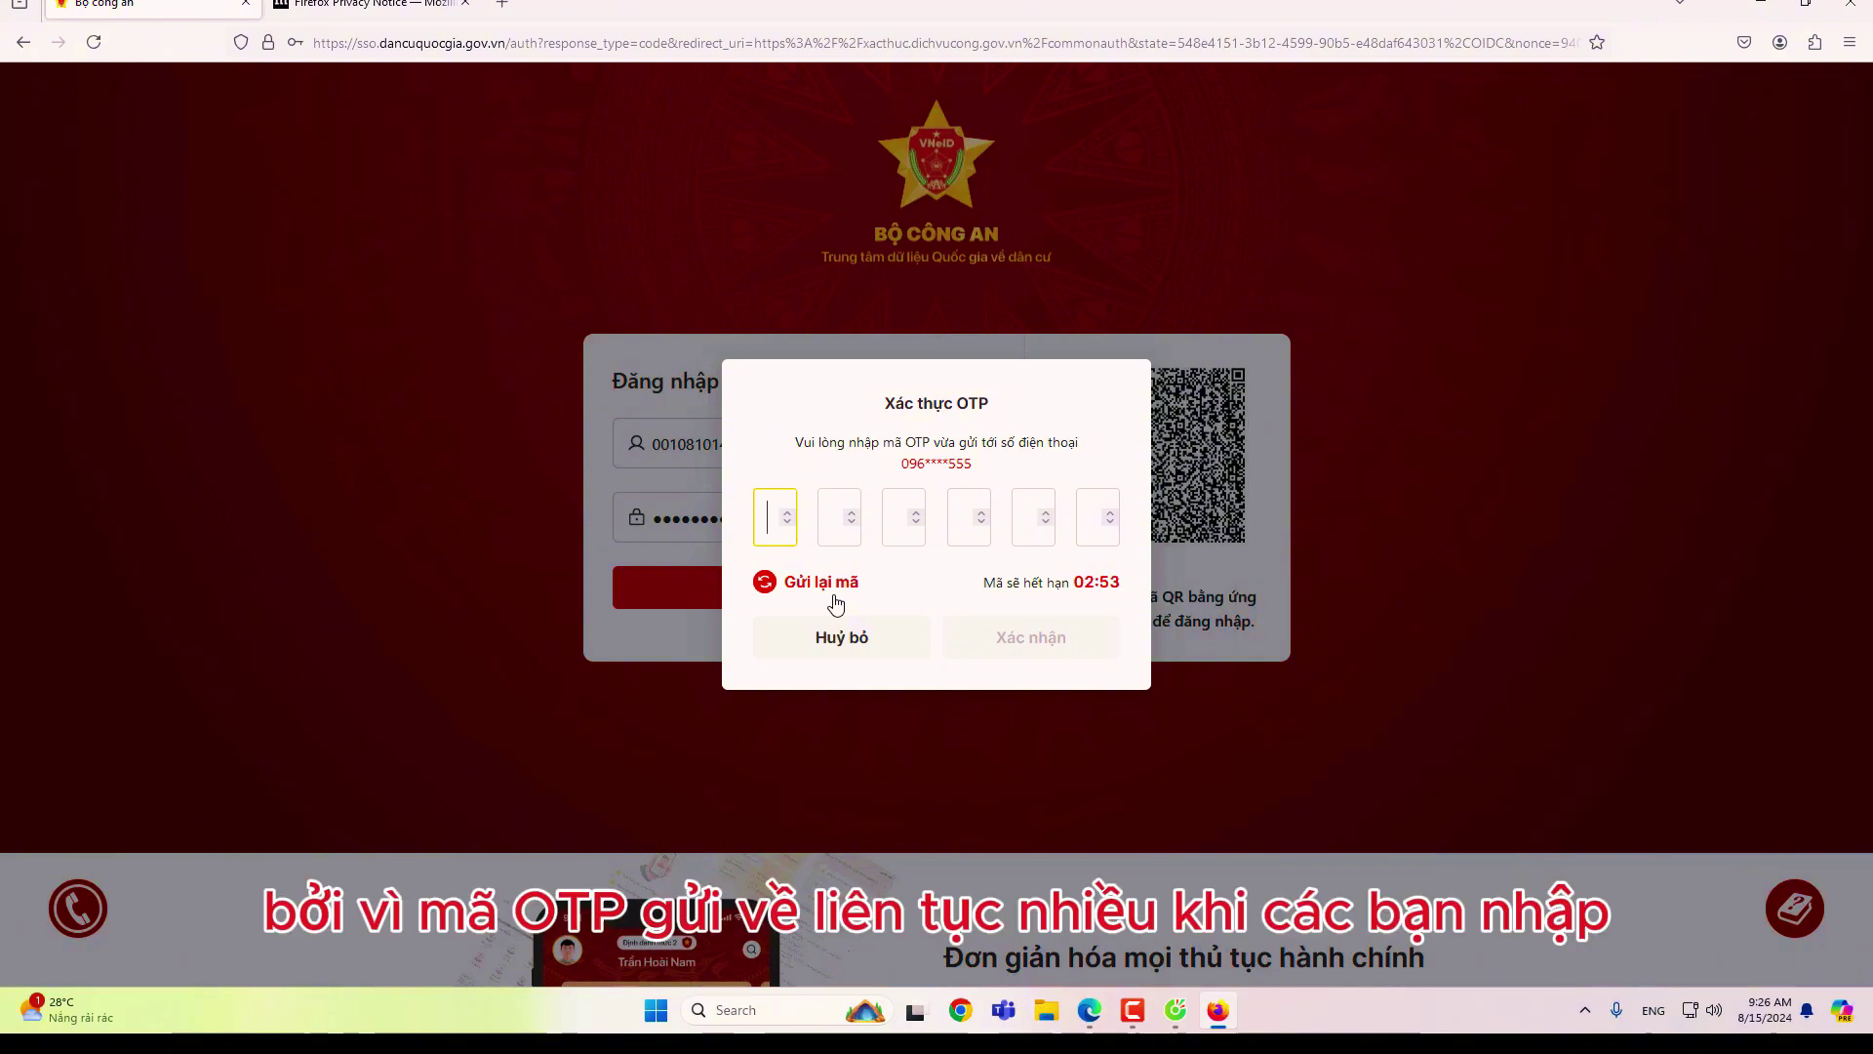
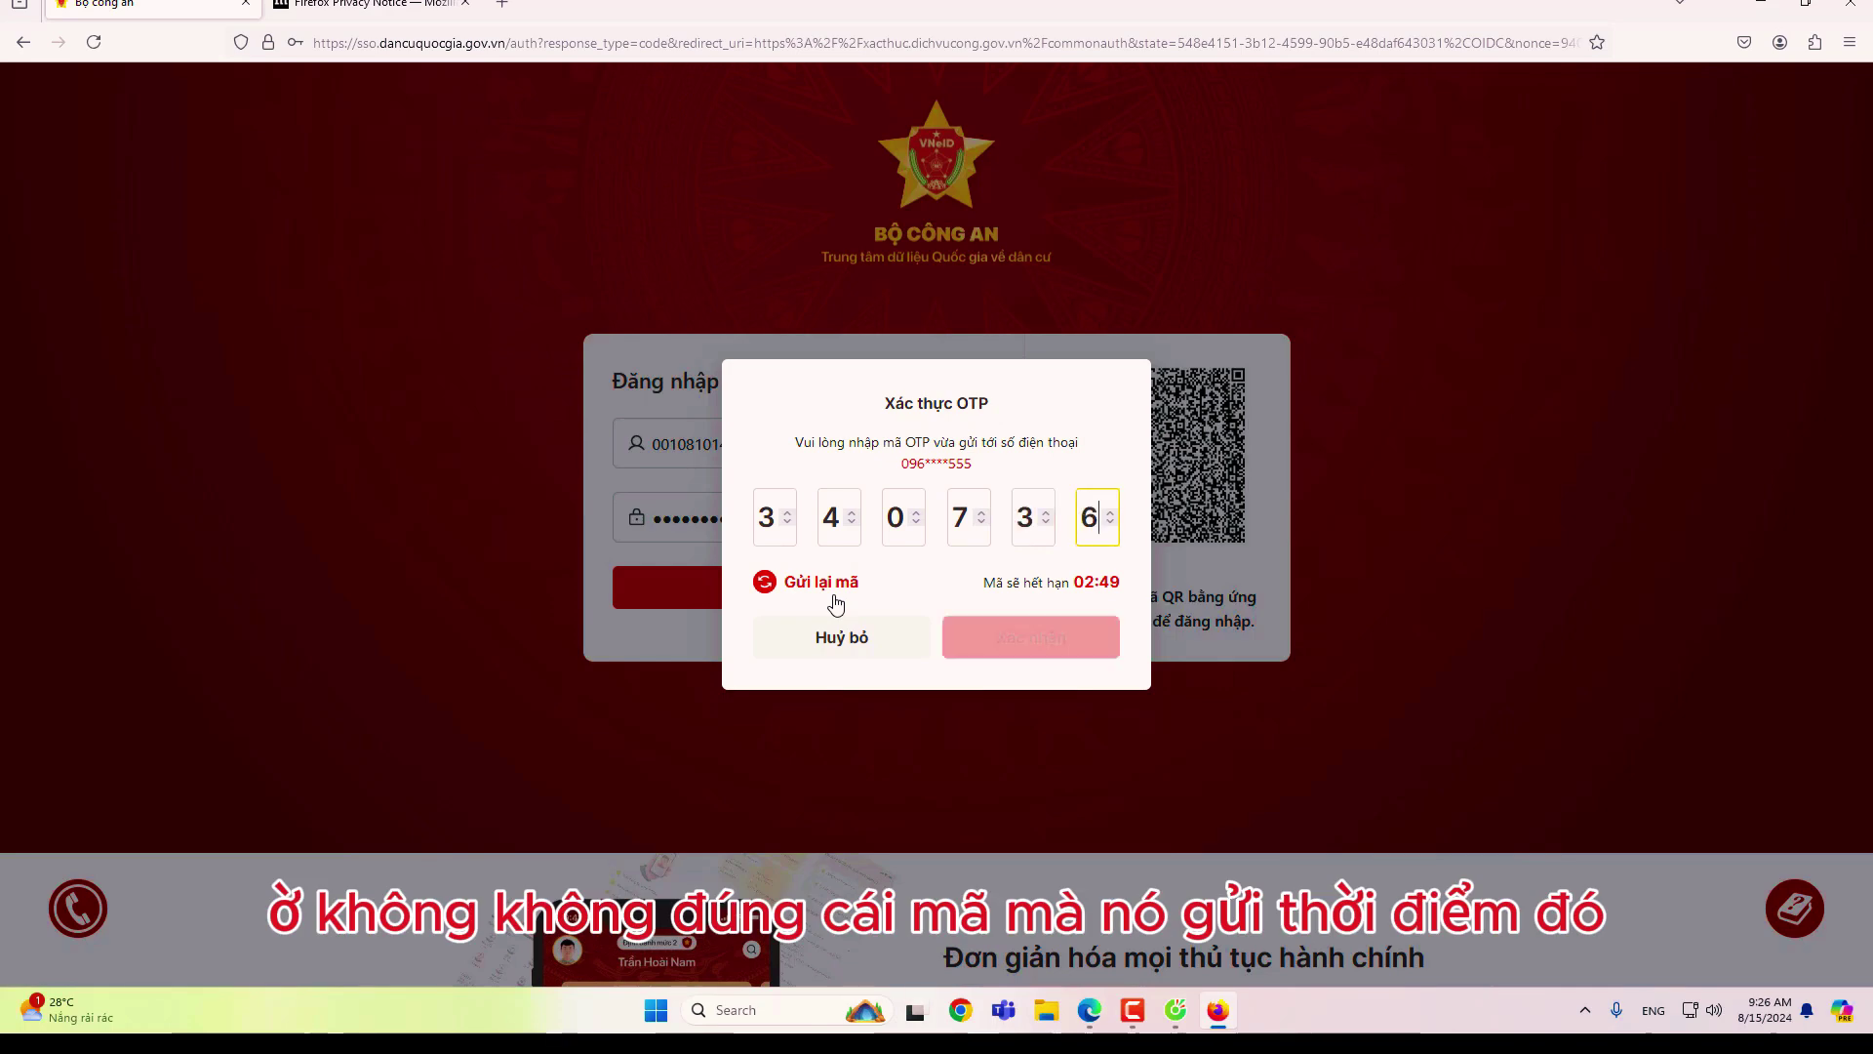
Step: Confirm the new OTP, decline Firefox's save-password offer, and resubmit the login
{"action": "left_click", "coordinate": [1012, 652]}
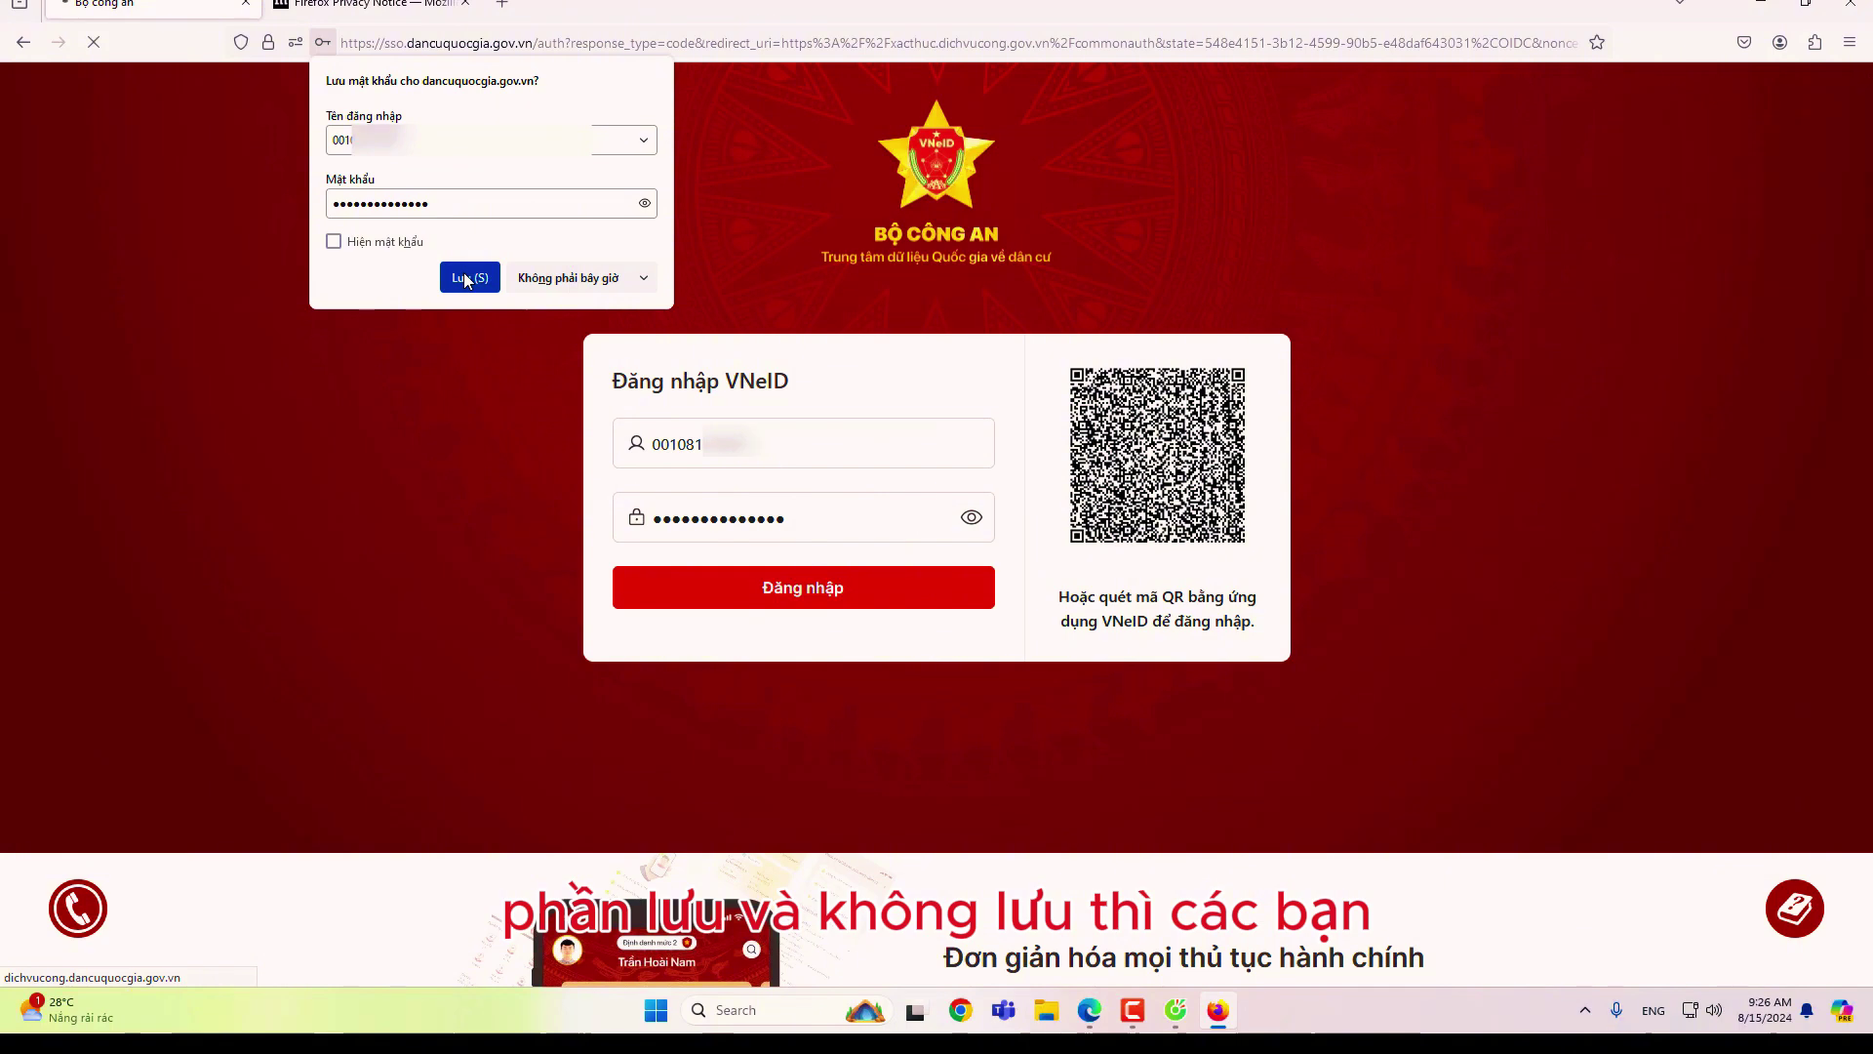
{"action": "left_click", "coordinate": [541, 286]}
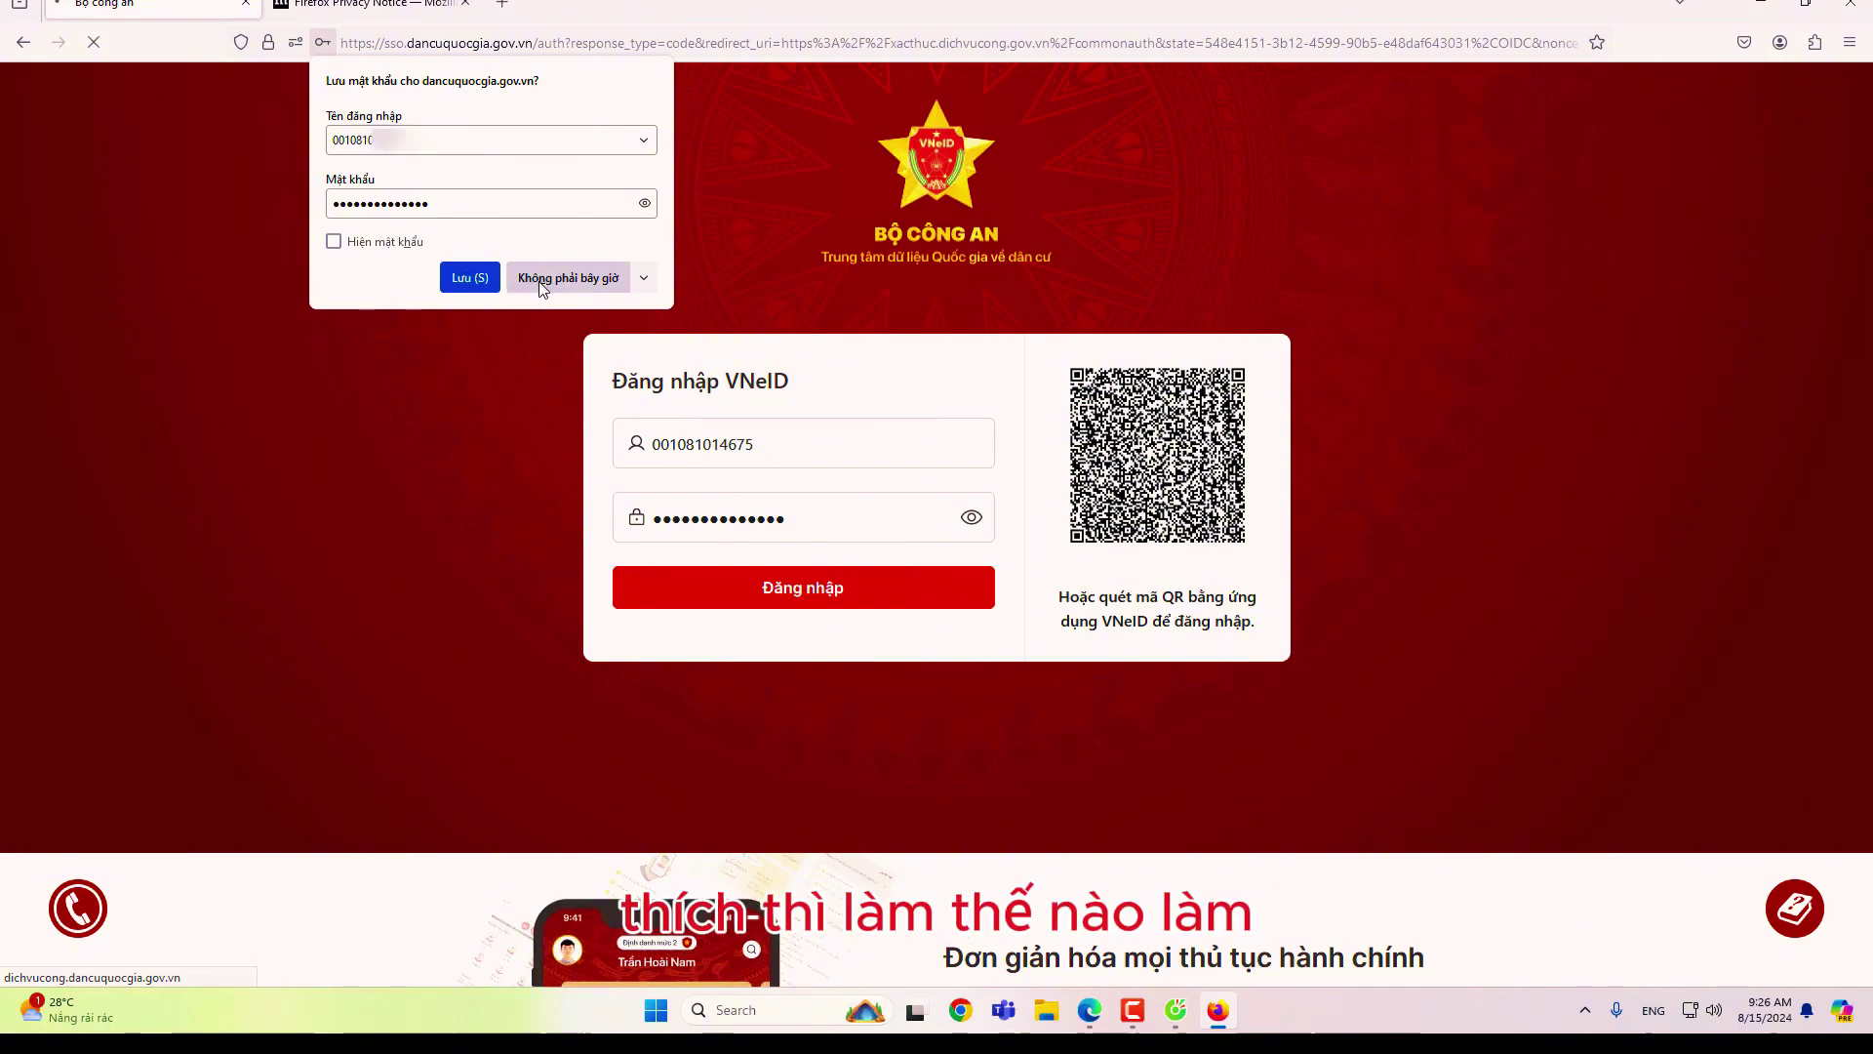
{"action": "left_click", "coordinate": [825, 593]}
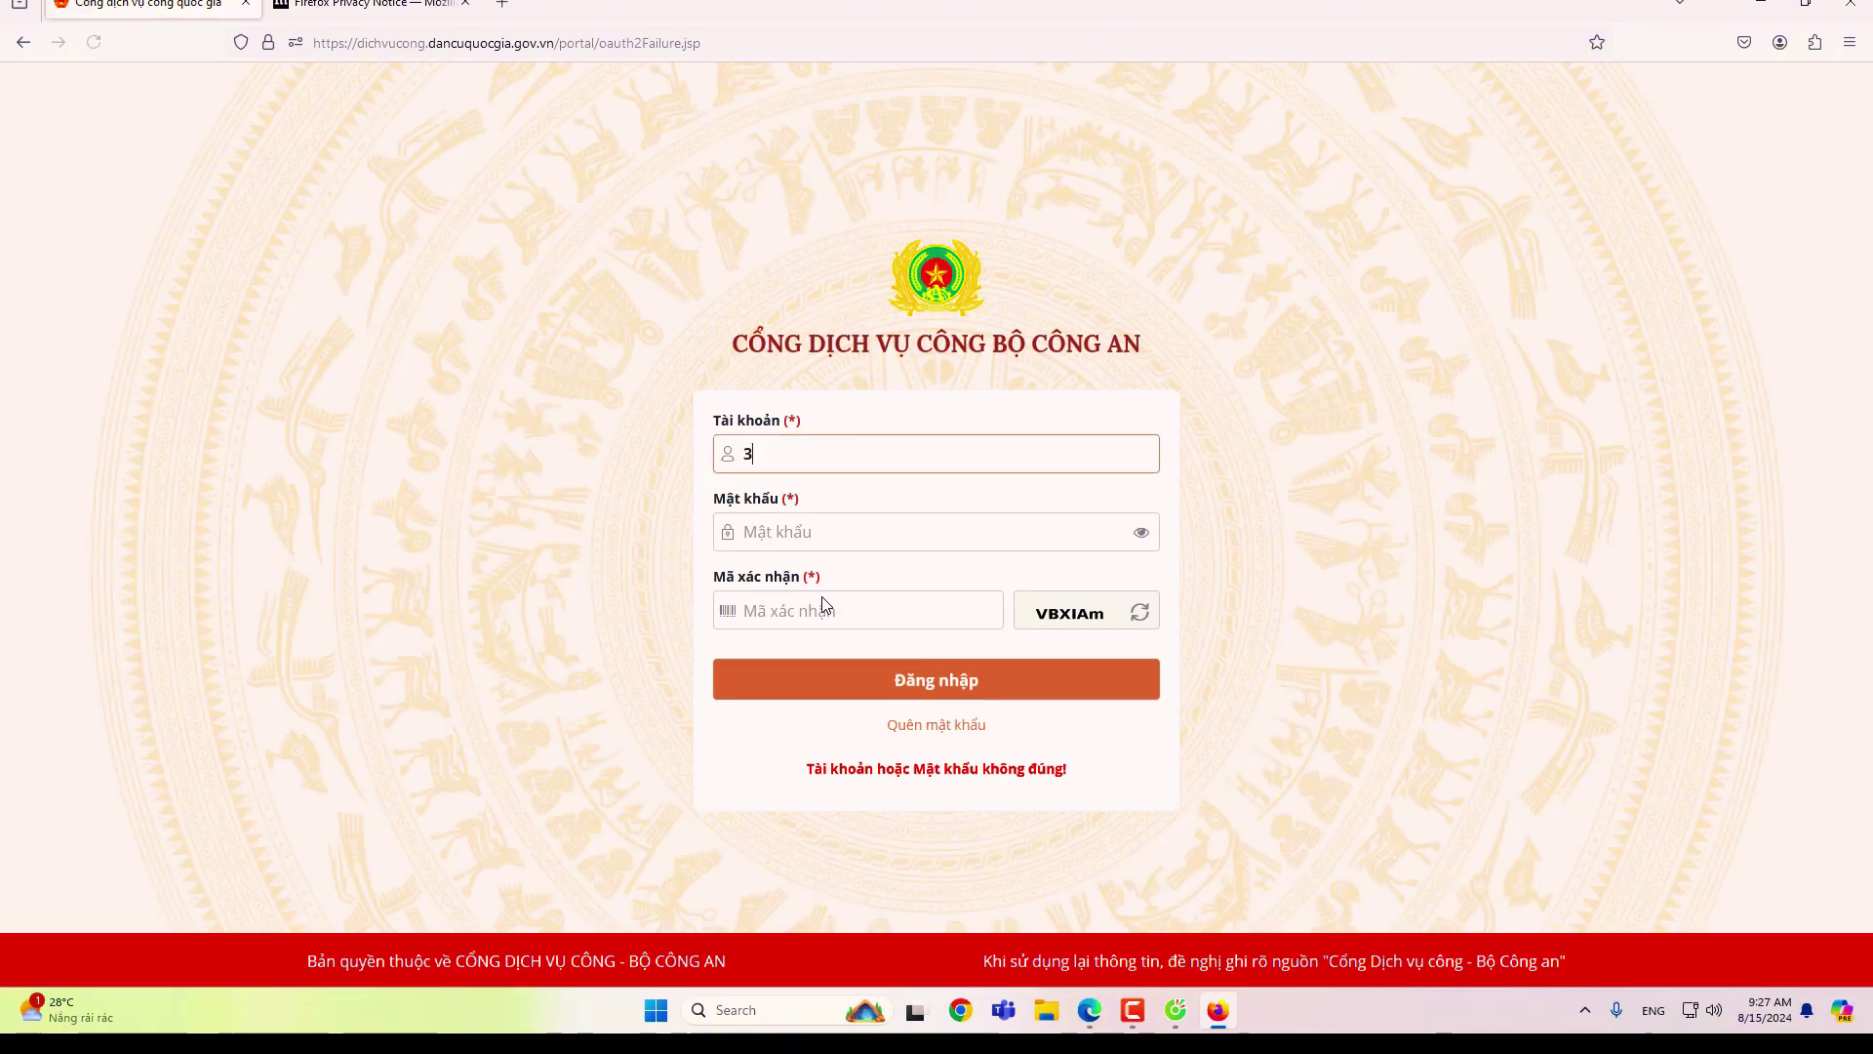
Step: Return to the login choice, pick VNeID sign-in, and reload the Bộ thủ tục page
{"action": "left_click", "coordinate": [23, 42]}
{"action": "left_click", "coordinate": [1077, 476]}
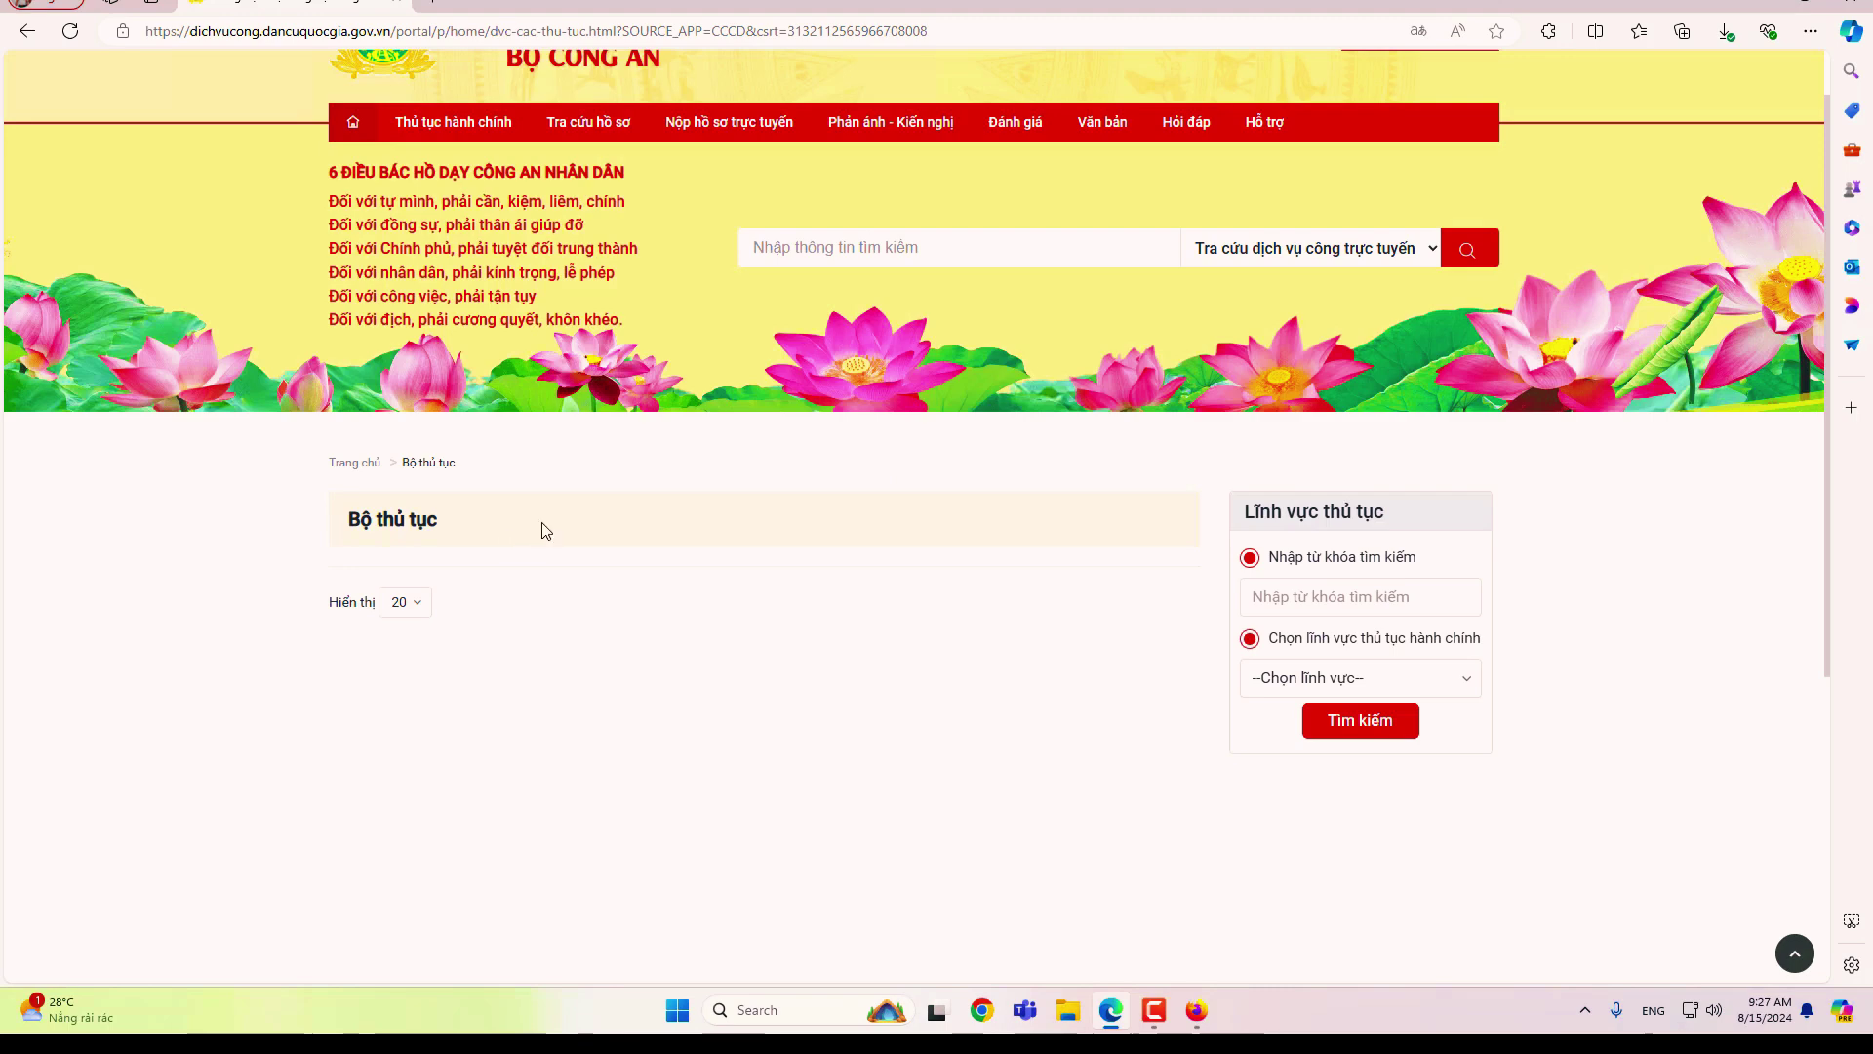
{"action": "left_click", "coordinate": [73, 32]}
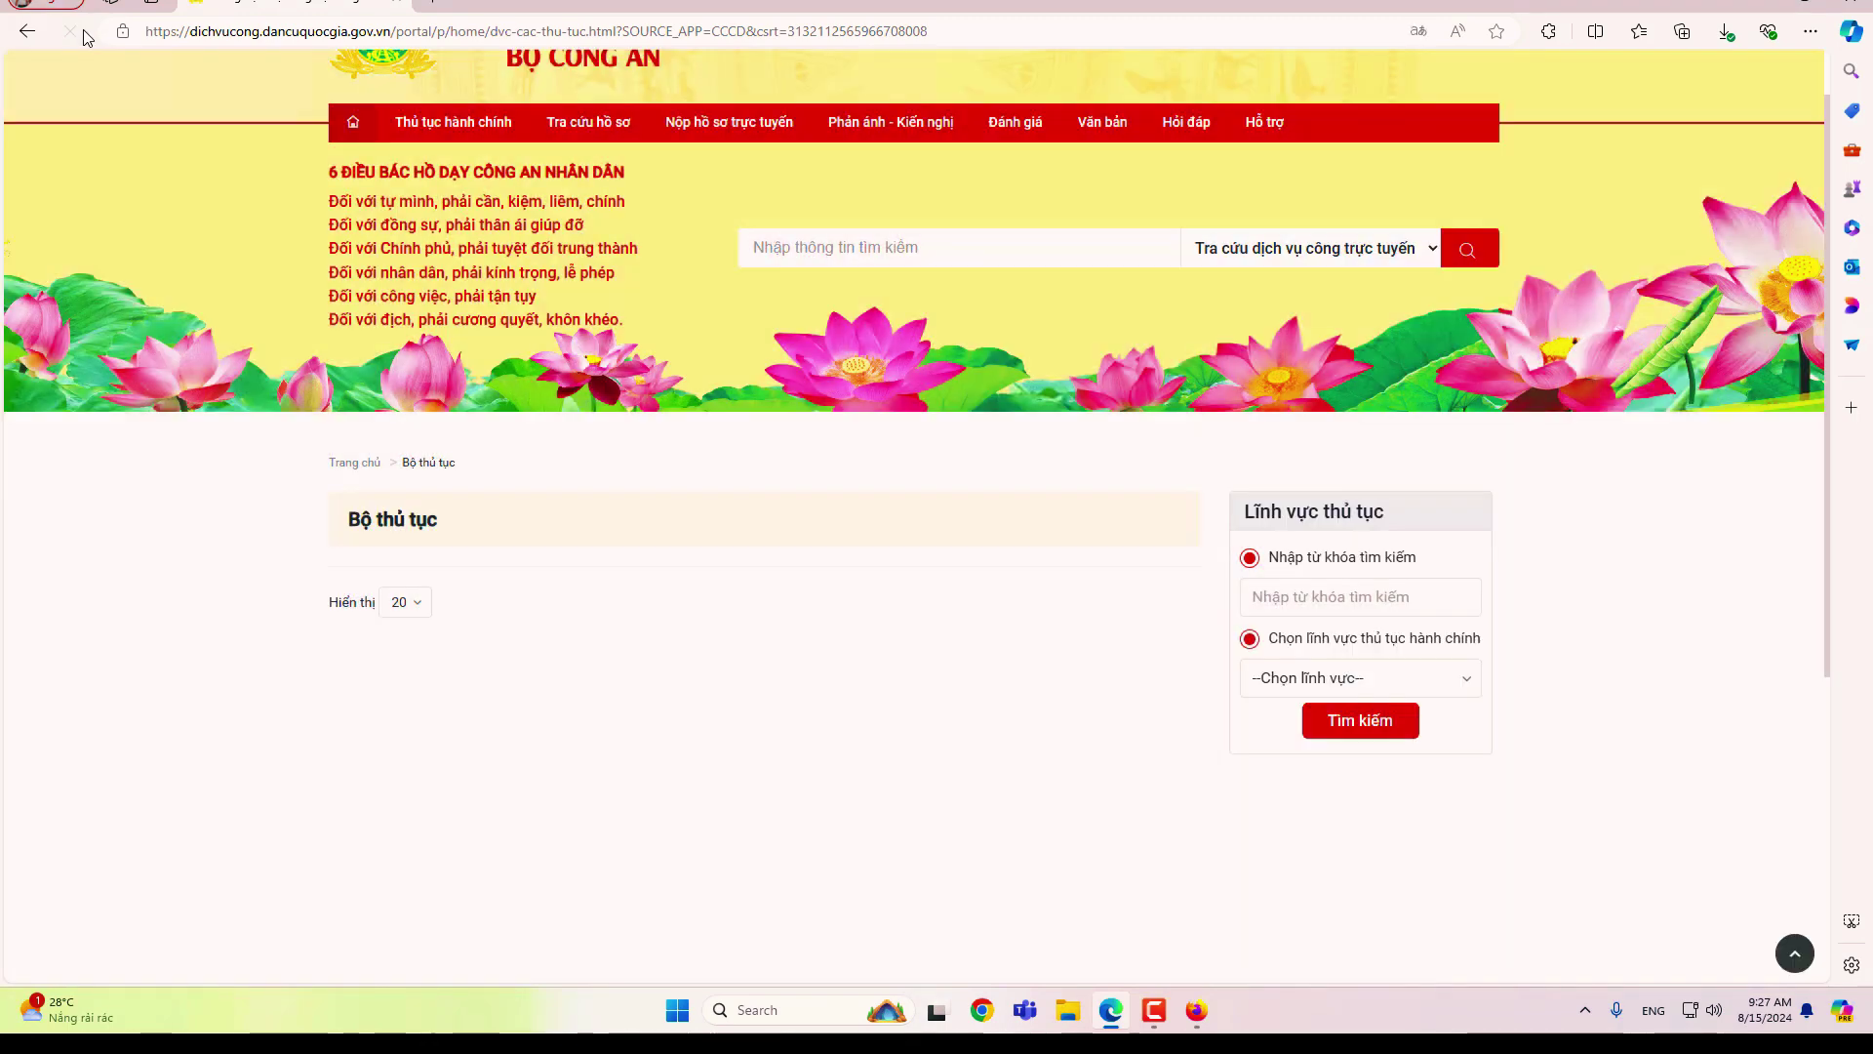
{"action": "scroll", "coordinate": [748, 450], "scroll_direction": "down", "scroll_amount": 3}
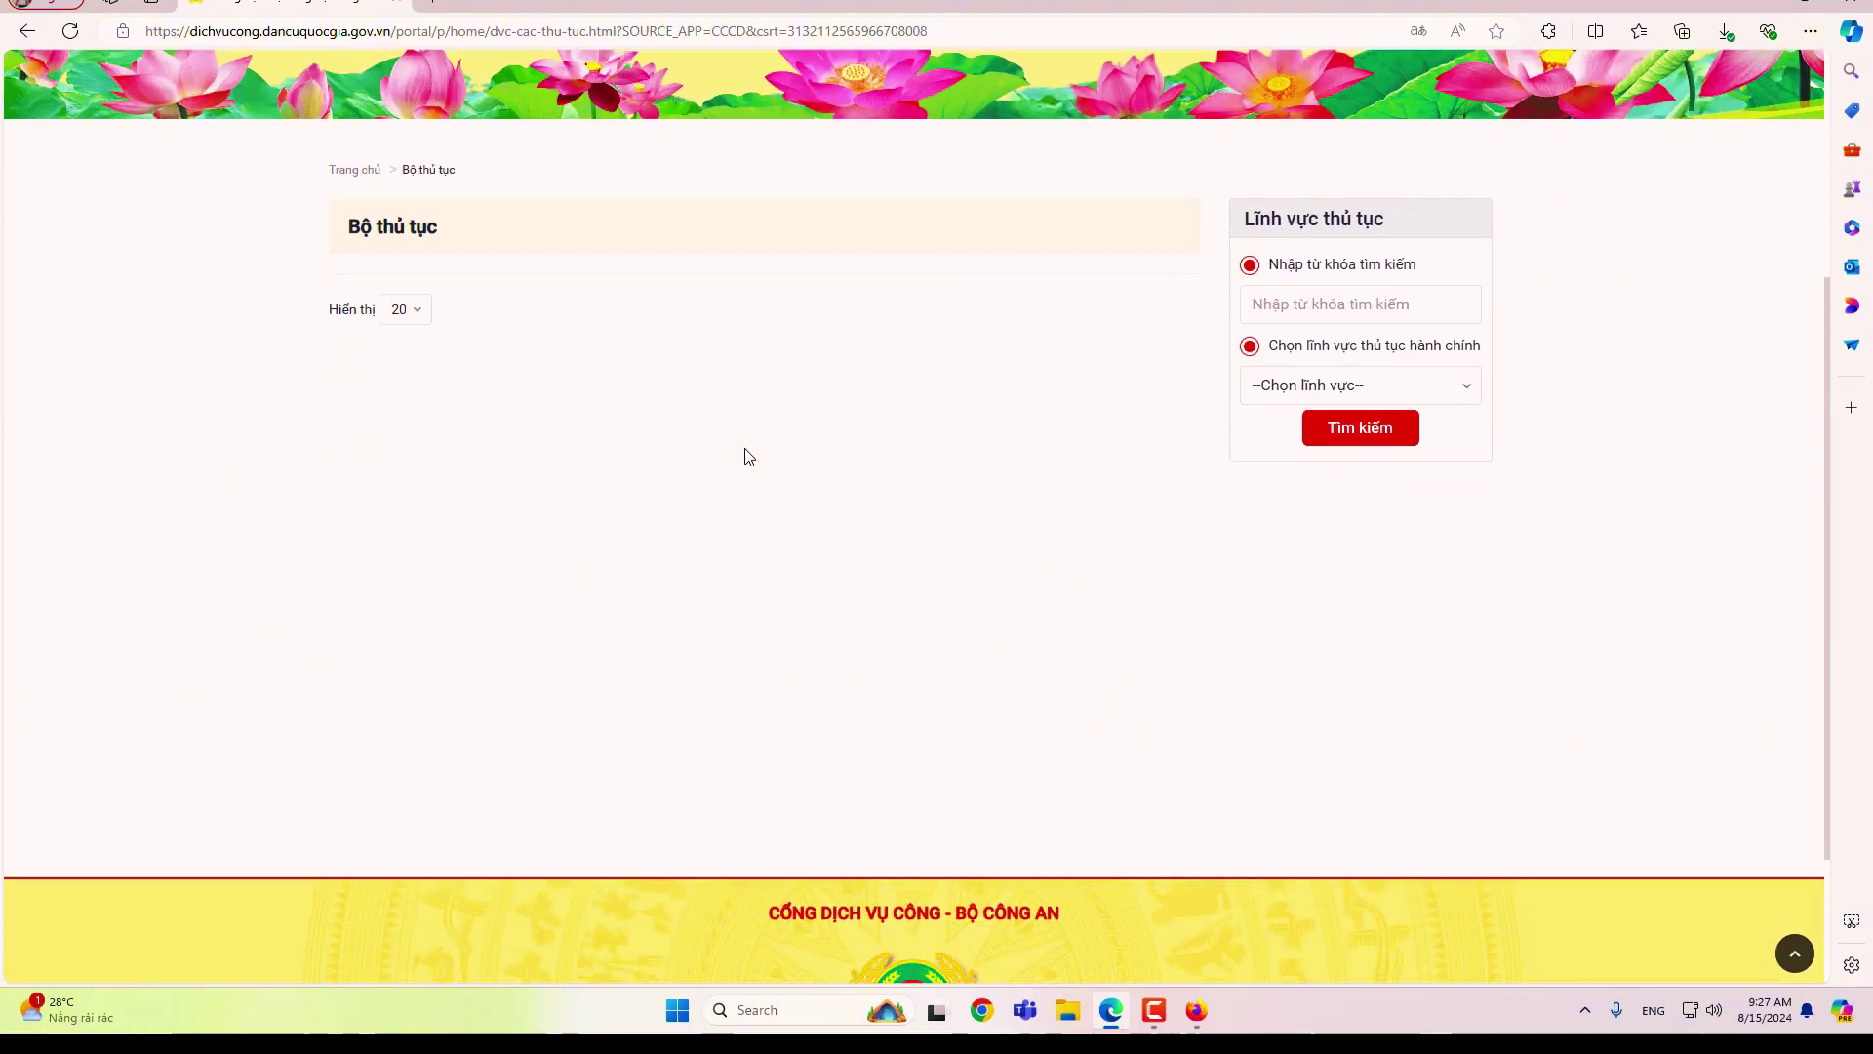
{"action": "scroll", "coordinate": [749, 457], "scroll_direction": "up", "scroll_amount": 4}
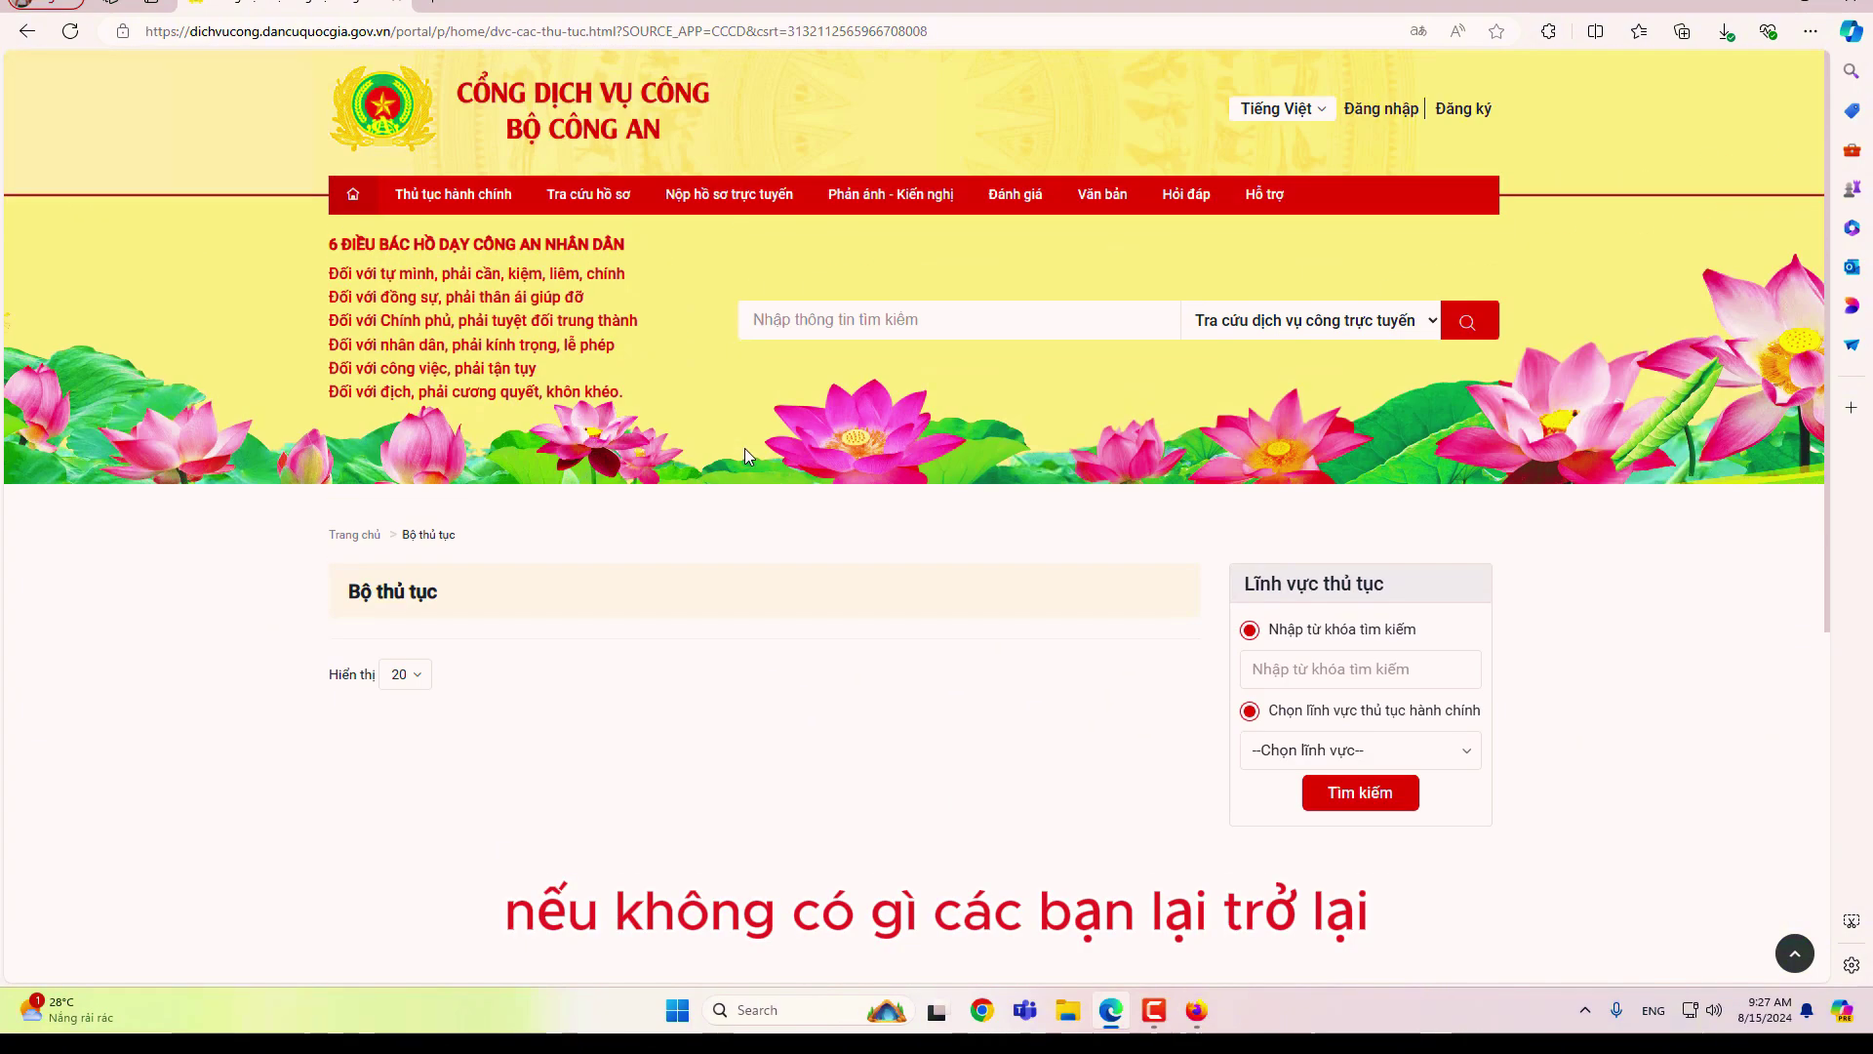
Step: From the home page, open 'Lĩnh vực Cấp, quản lý Căn cước' and then the under-14 ID card procedure
{"action": "left_click", "coordinate": [31, 37]}
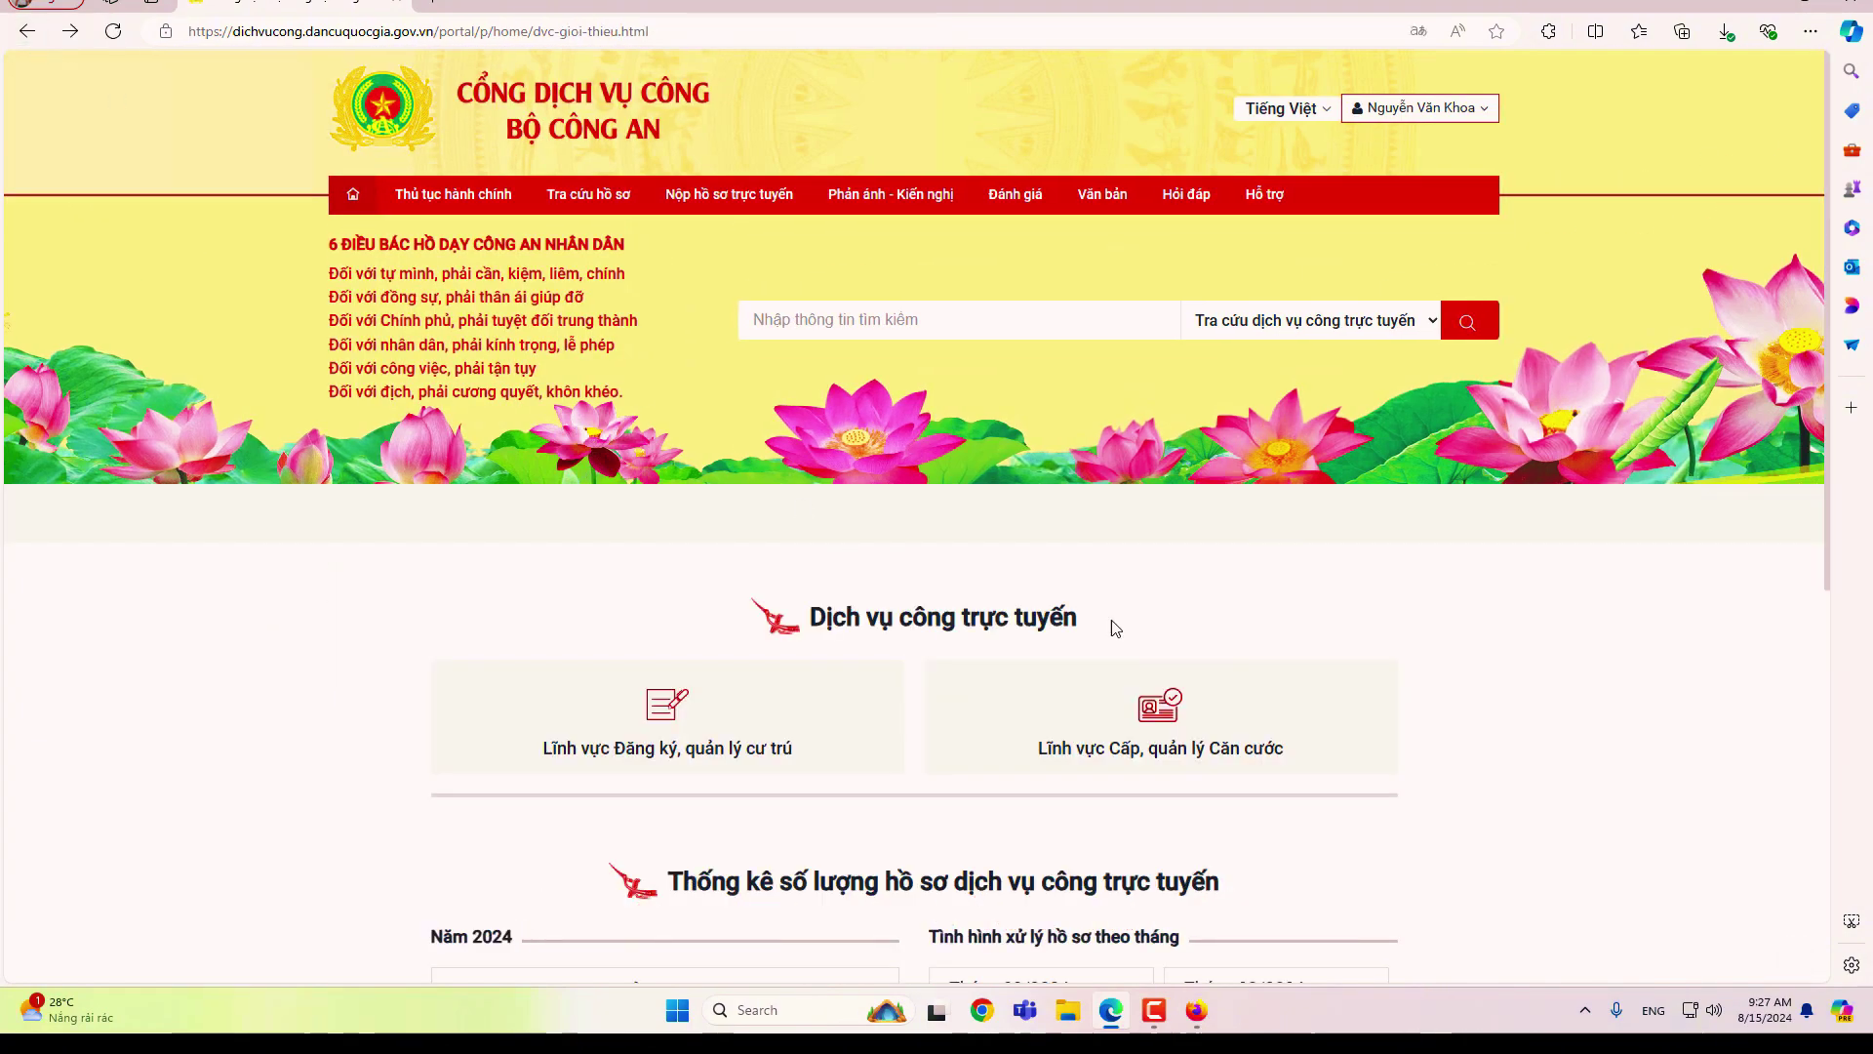
{"action": "left_click", "coordinate": [1151, 727]}
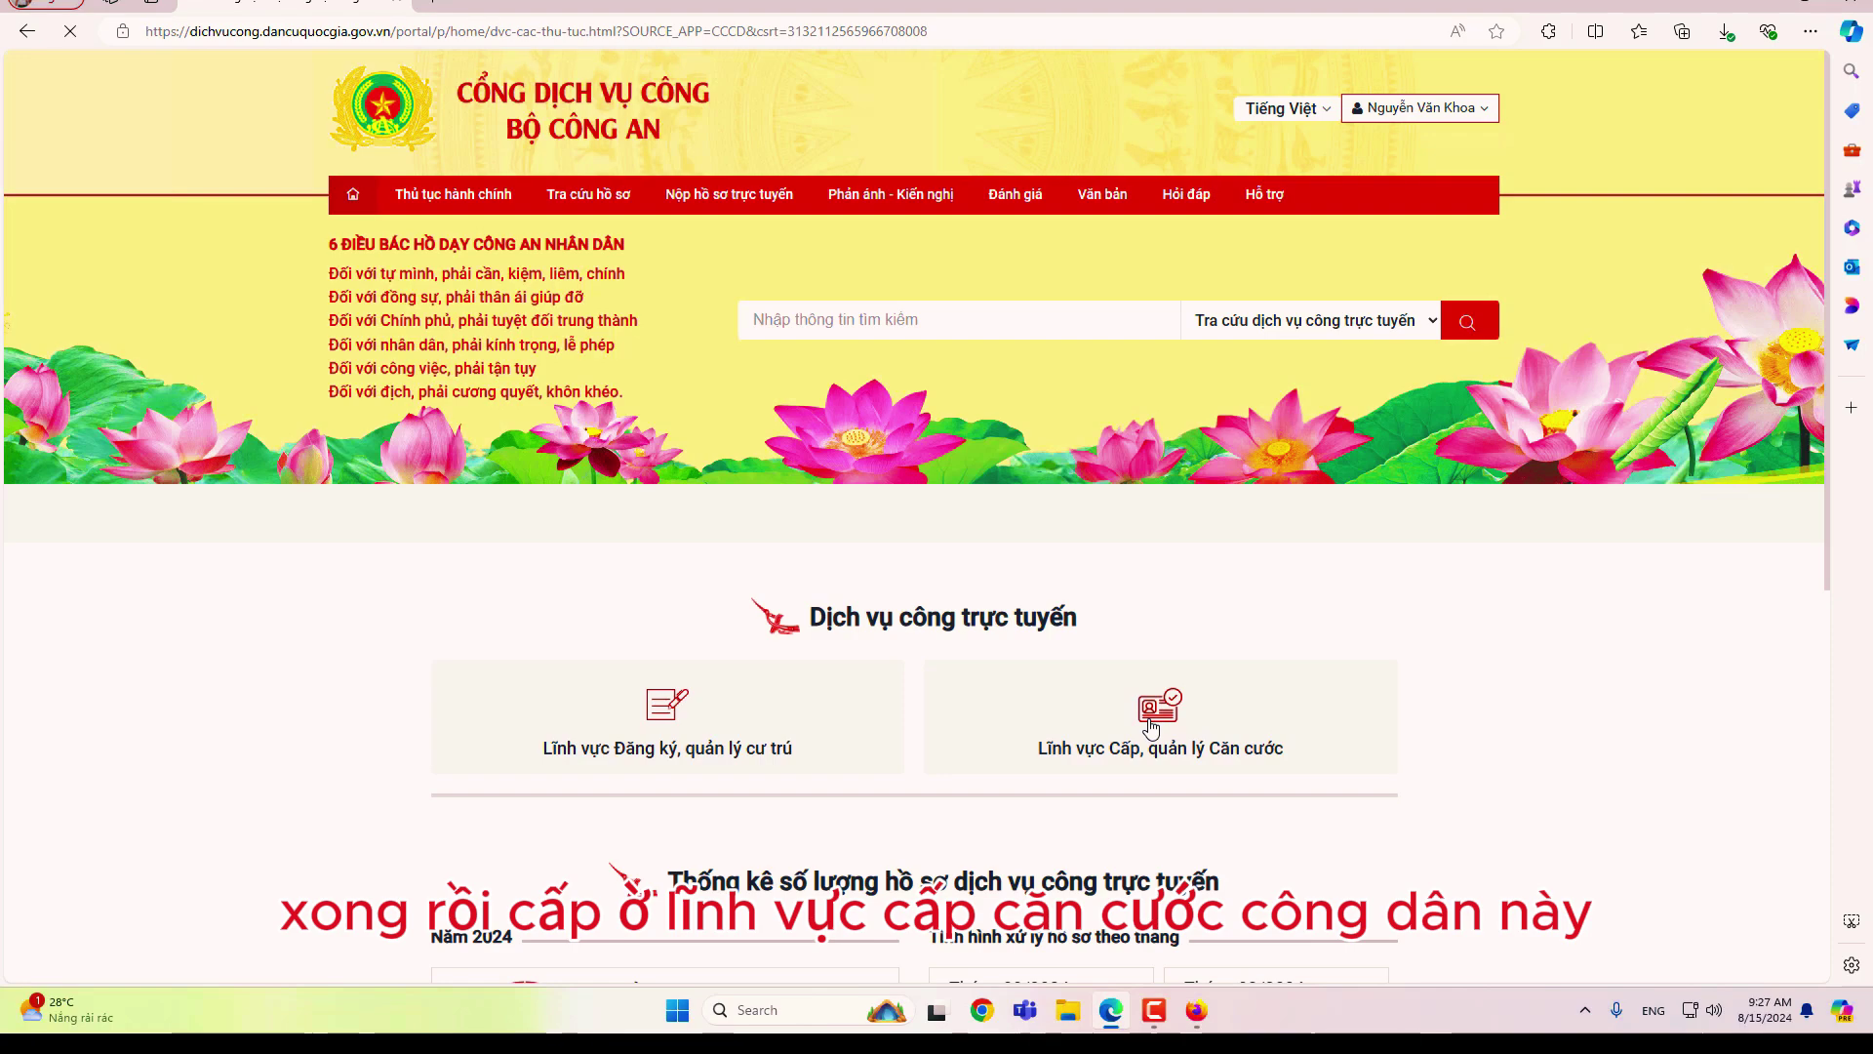
{"action": "scroll", "coordinate": [1090, 690], "scroll_direction": "down", "scroll_amount": 3}
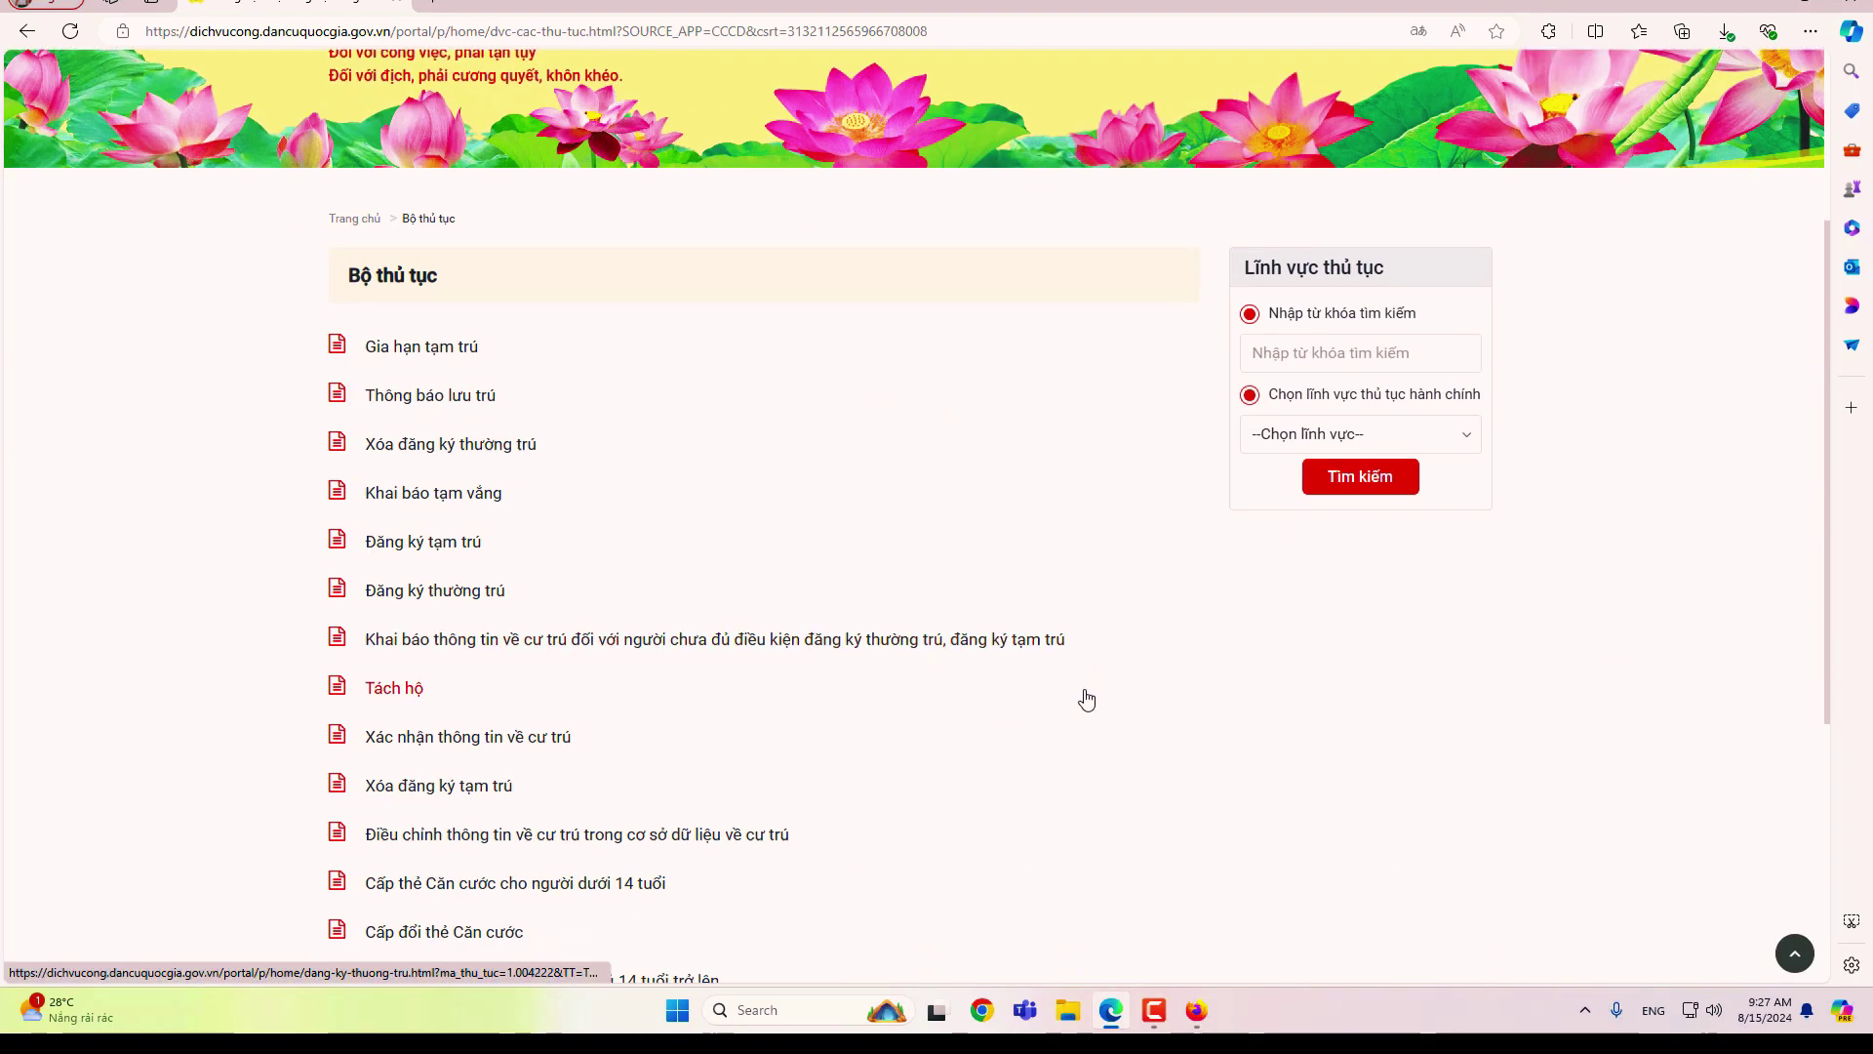
{"action": "scroll", "coordinate": [1087, 699], "scroll_direction": "down", "scroll_amount": 3}
{"action": "left_click", "coordinate": [651, 617]}
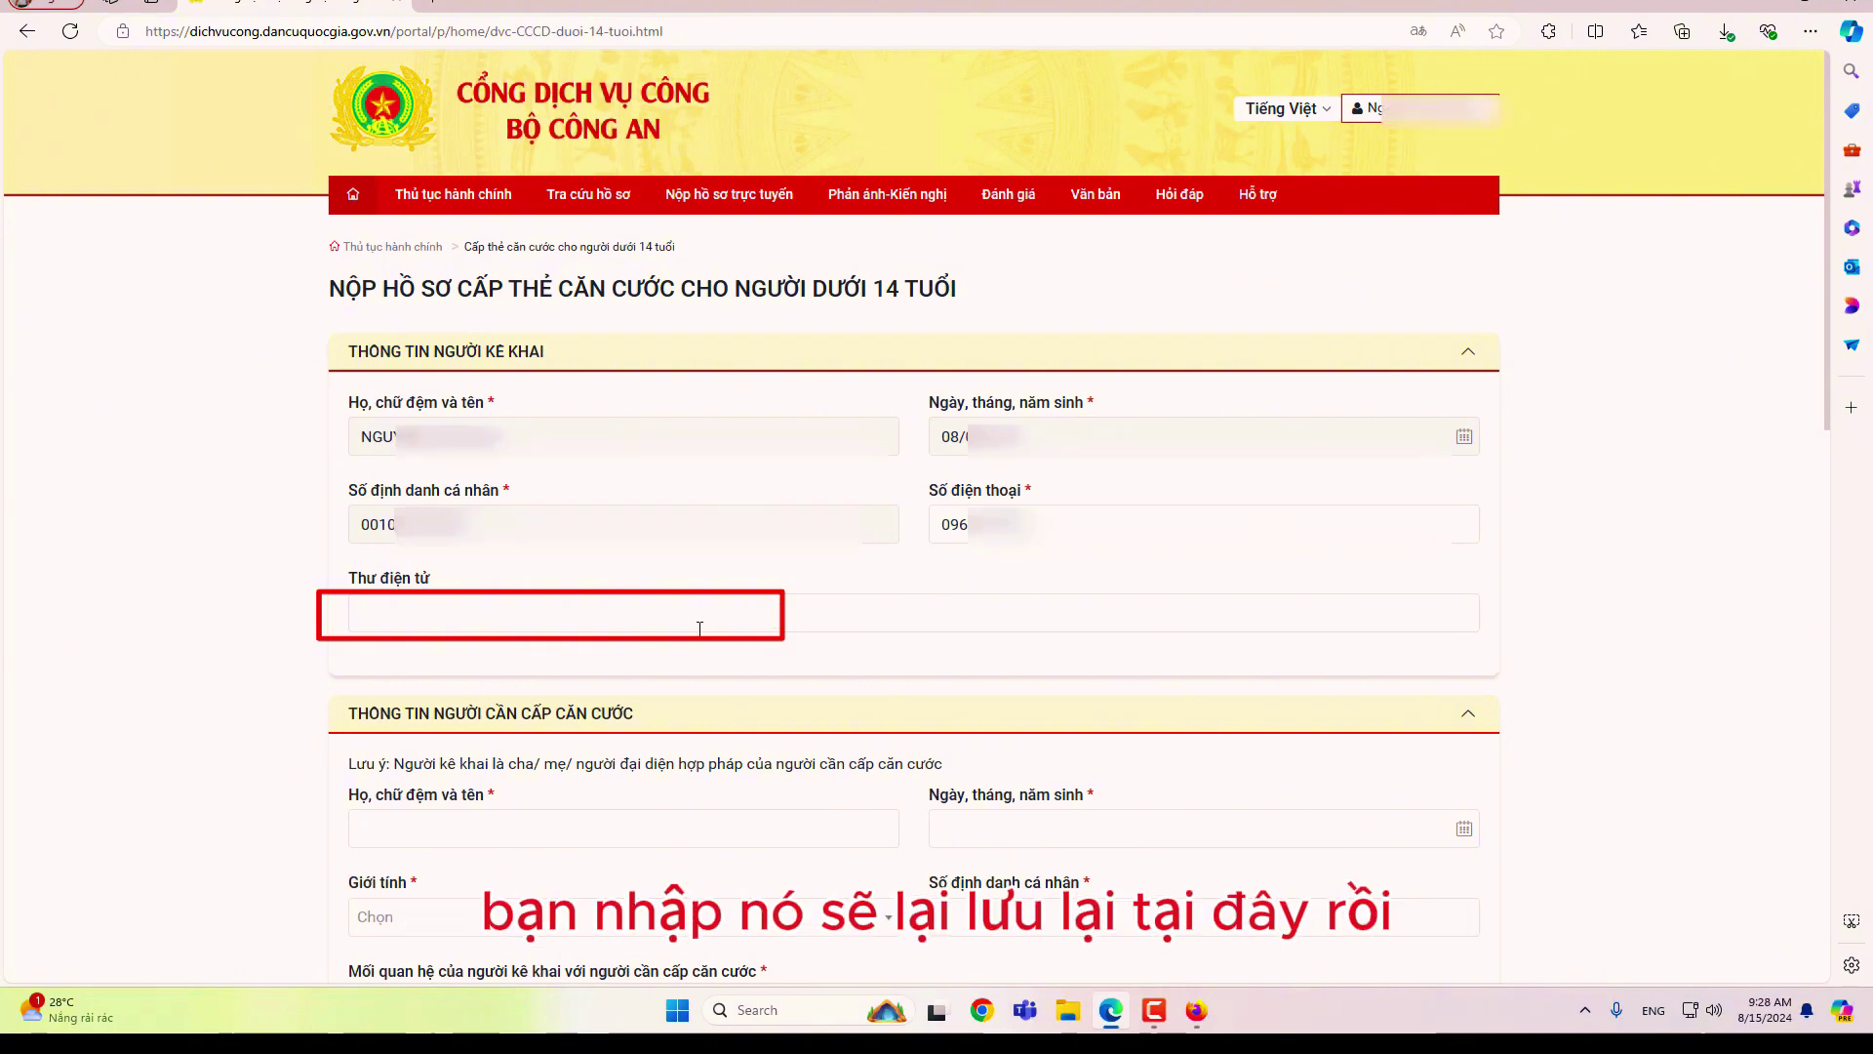
Step: Fill the declarant's e-mail field from a saved browser entry
{"action": "left_click", "coordinate": [699, 627]}
{"action": "left_click", "coordinate": [719, 671]}
{"action": "scroll", "coordinate": [732, 673], "scroll_direction": "down", "scroll_amount": 2}
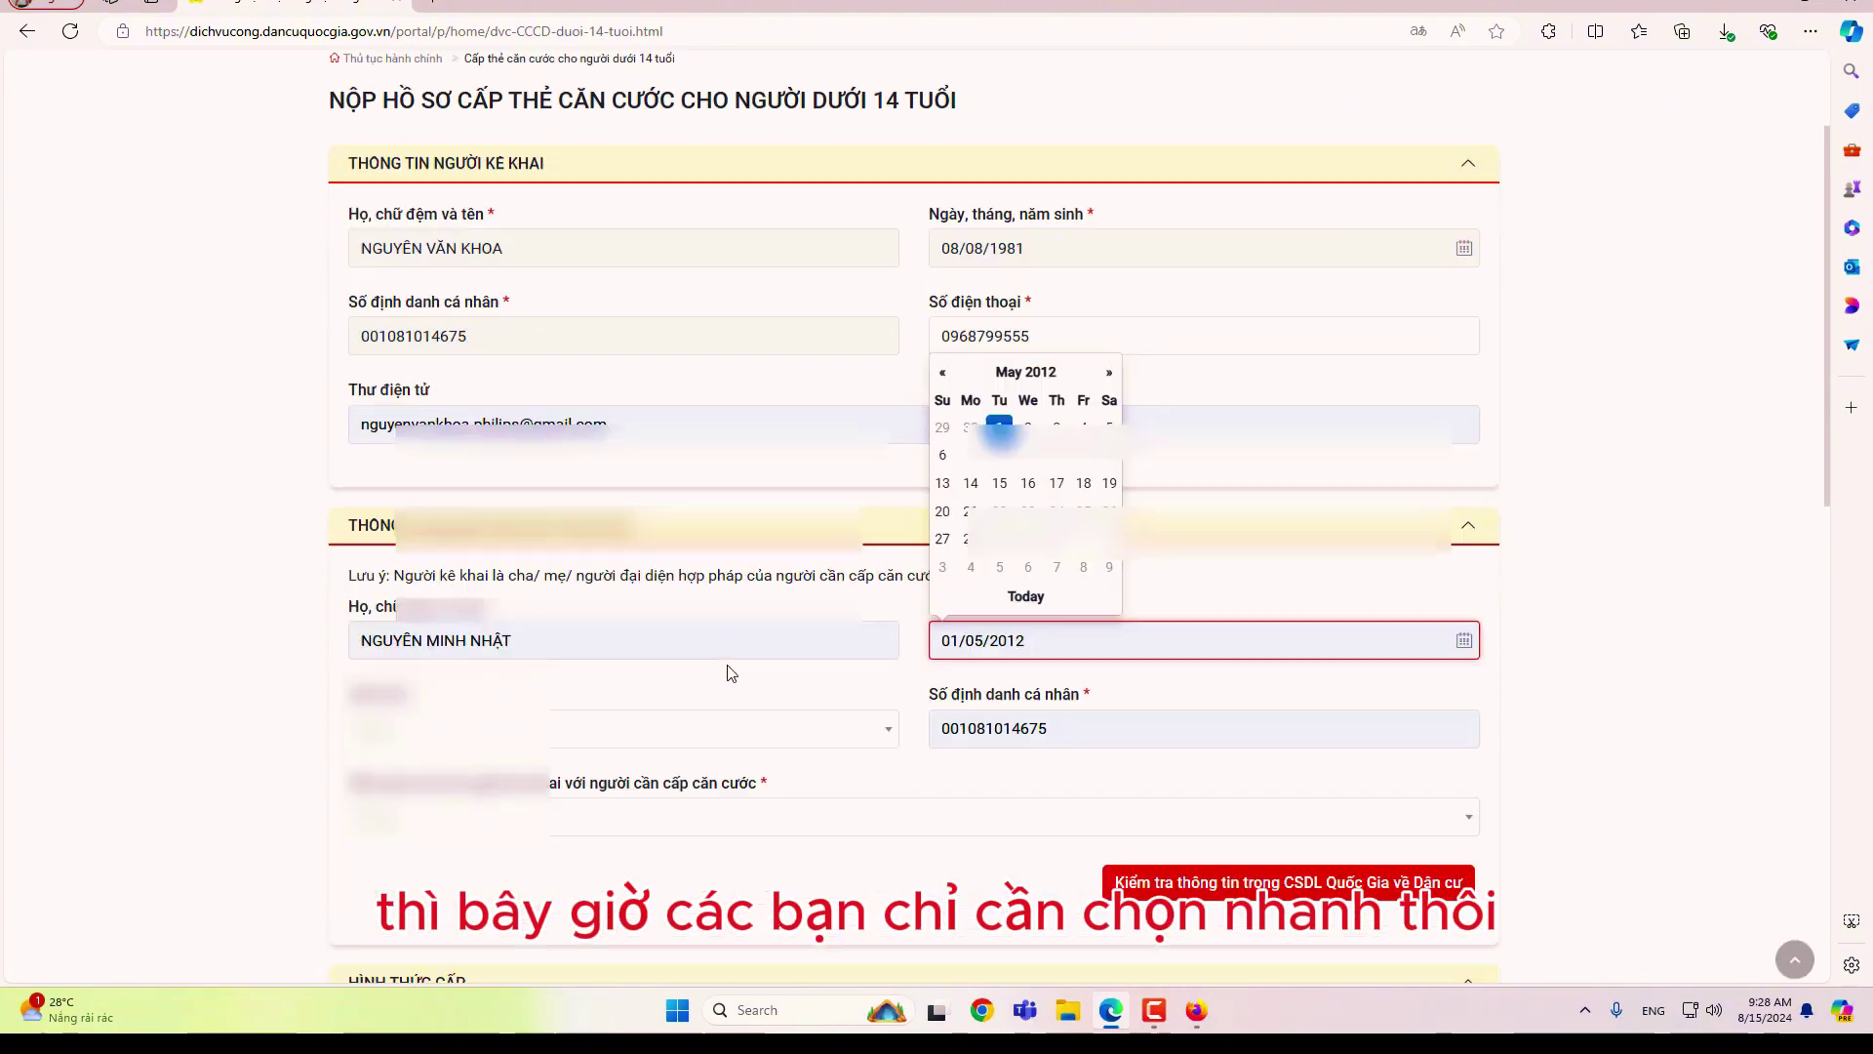
Step: Set the child's sex to Nam and paste in the corrected personal ID number
{"action": "left_click", "coordinate": [627, 636]}
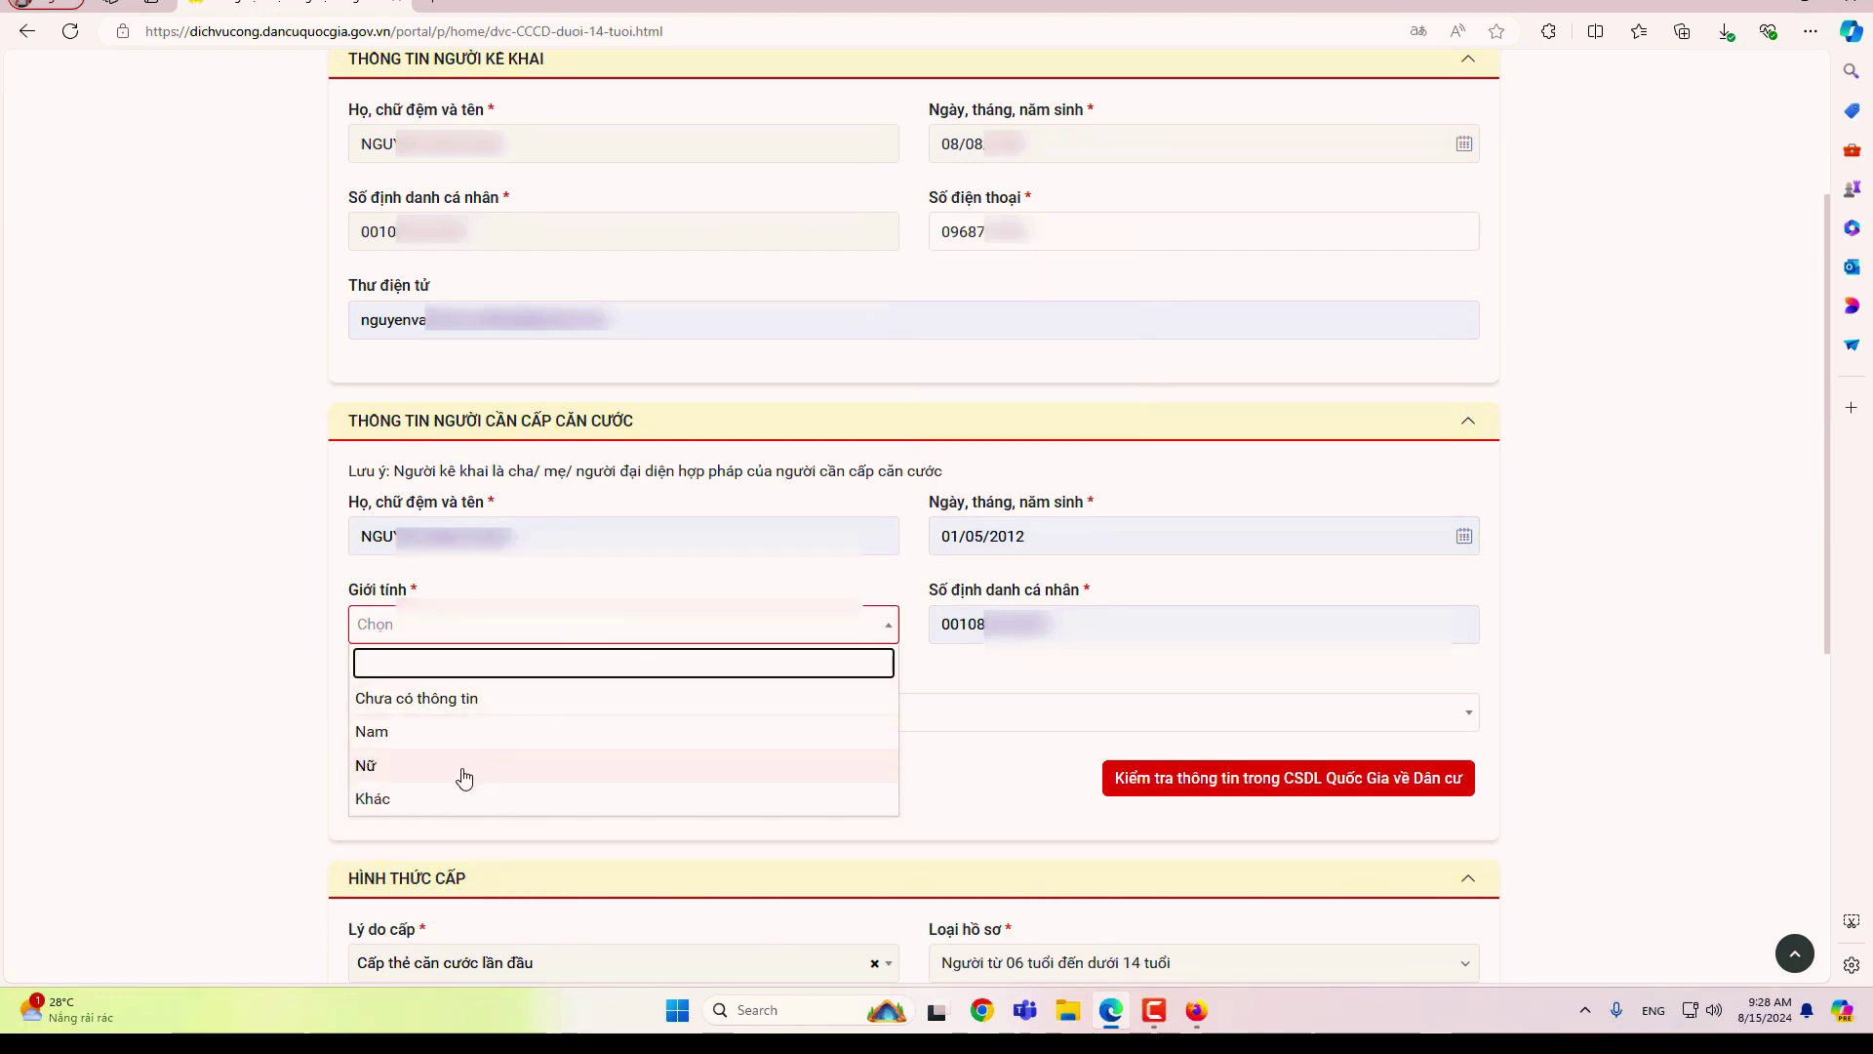
{"action": "left_click", "coordinate": [460, 732]}
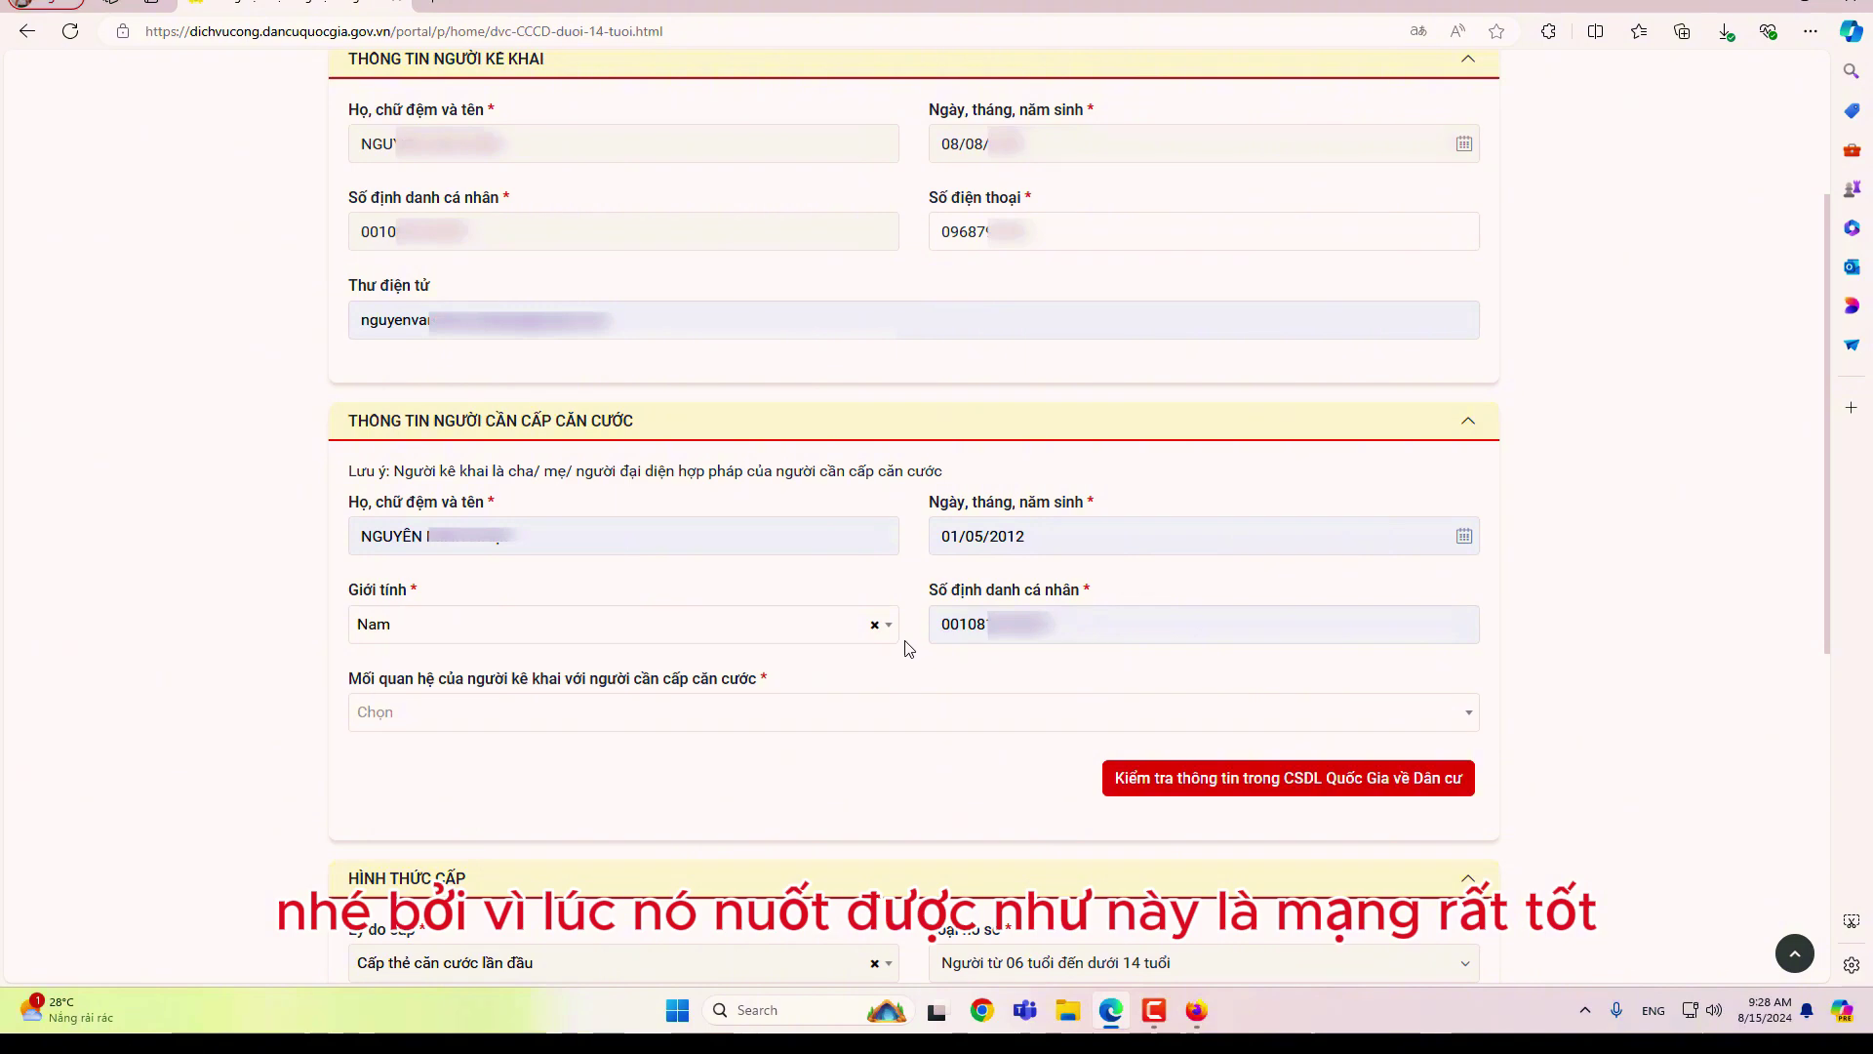
{"action": "double_click", "coordinate": [1061, 624]}
{"action": "key", "text": "ctrl+v"}
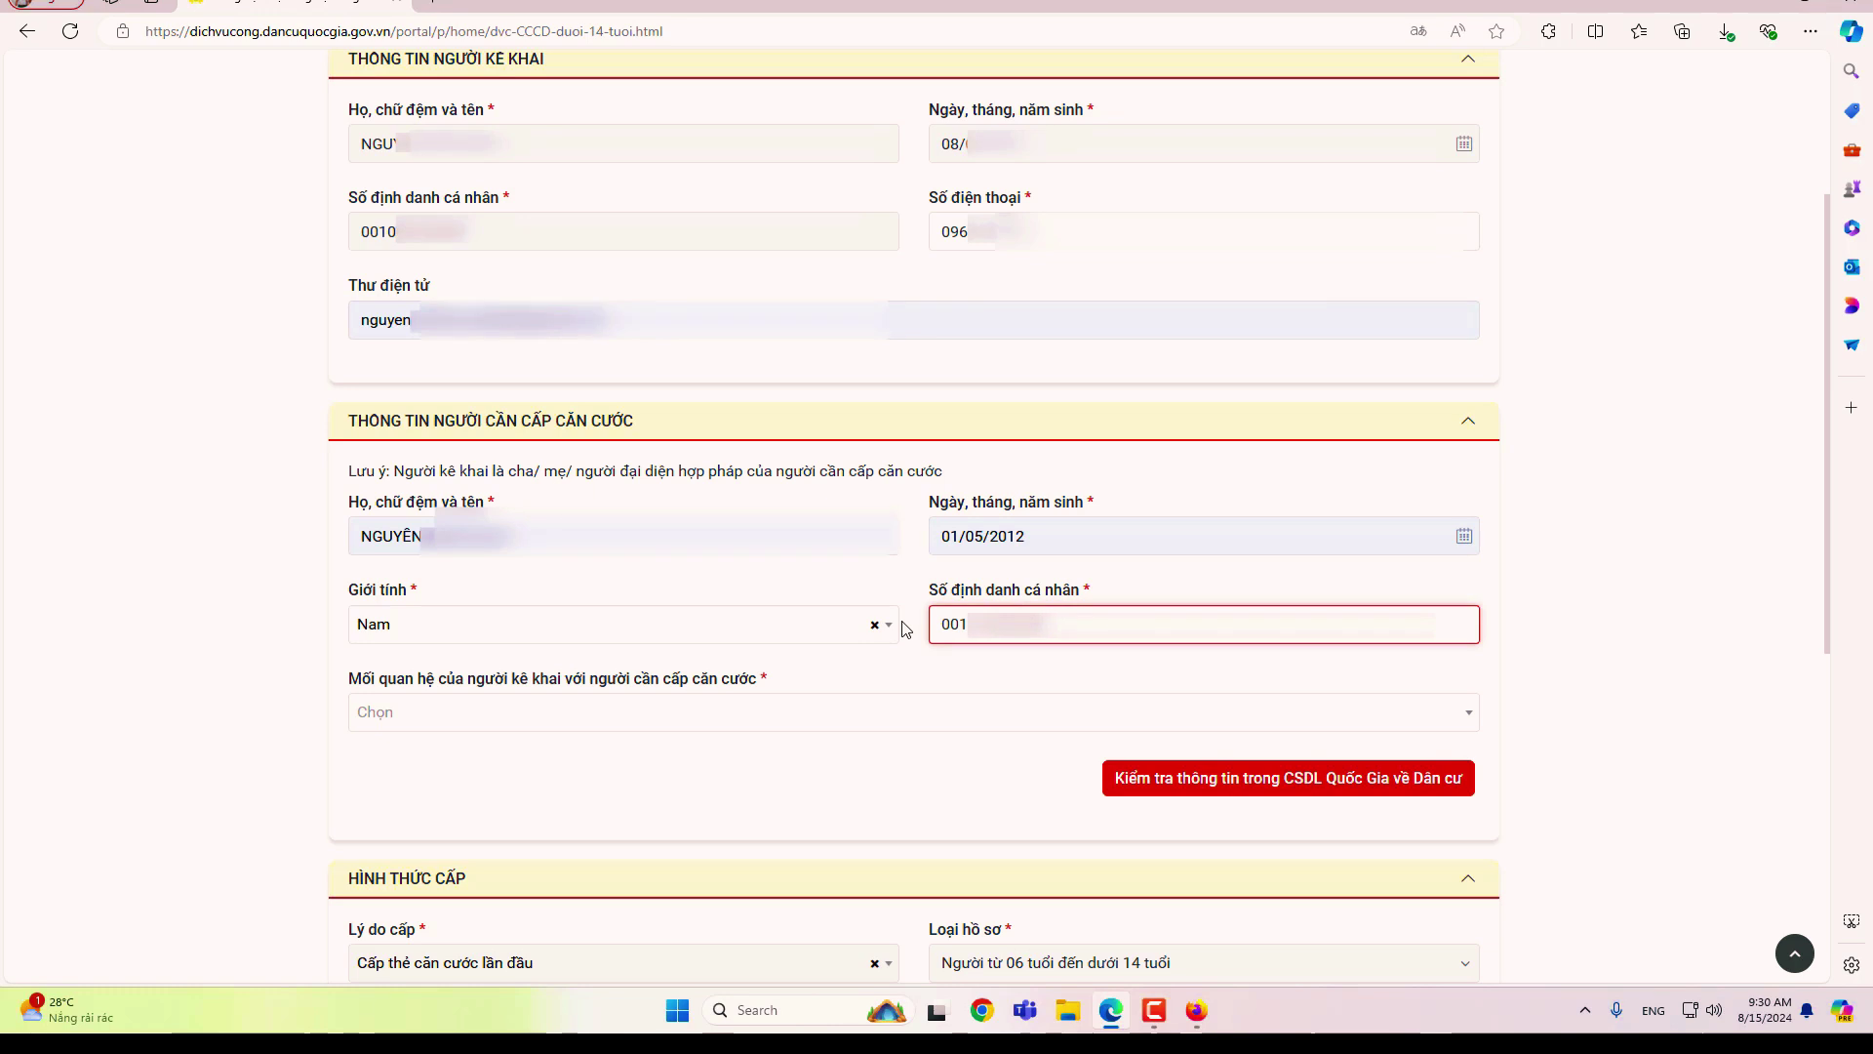
{"action": "scroll", "coordinate": [905, 630], "scroll_direction": "down", "scroll_amount": 1}
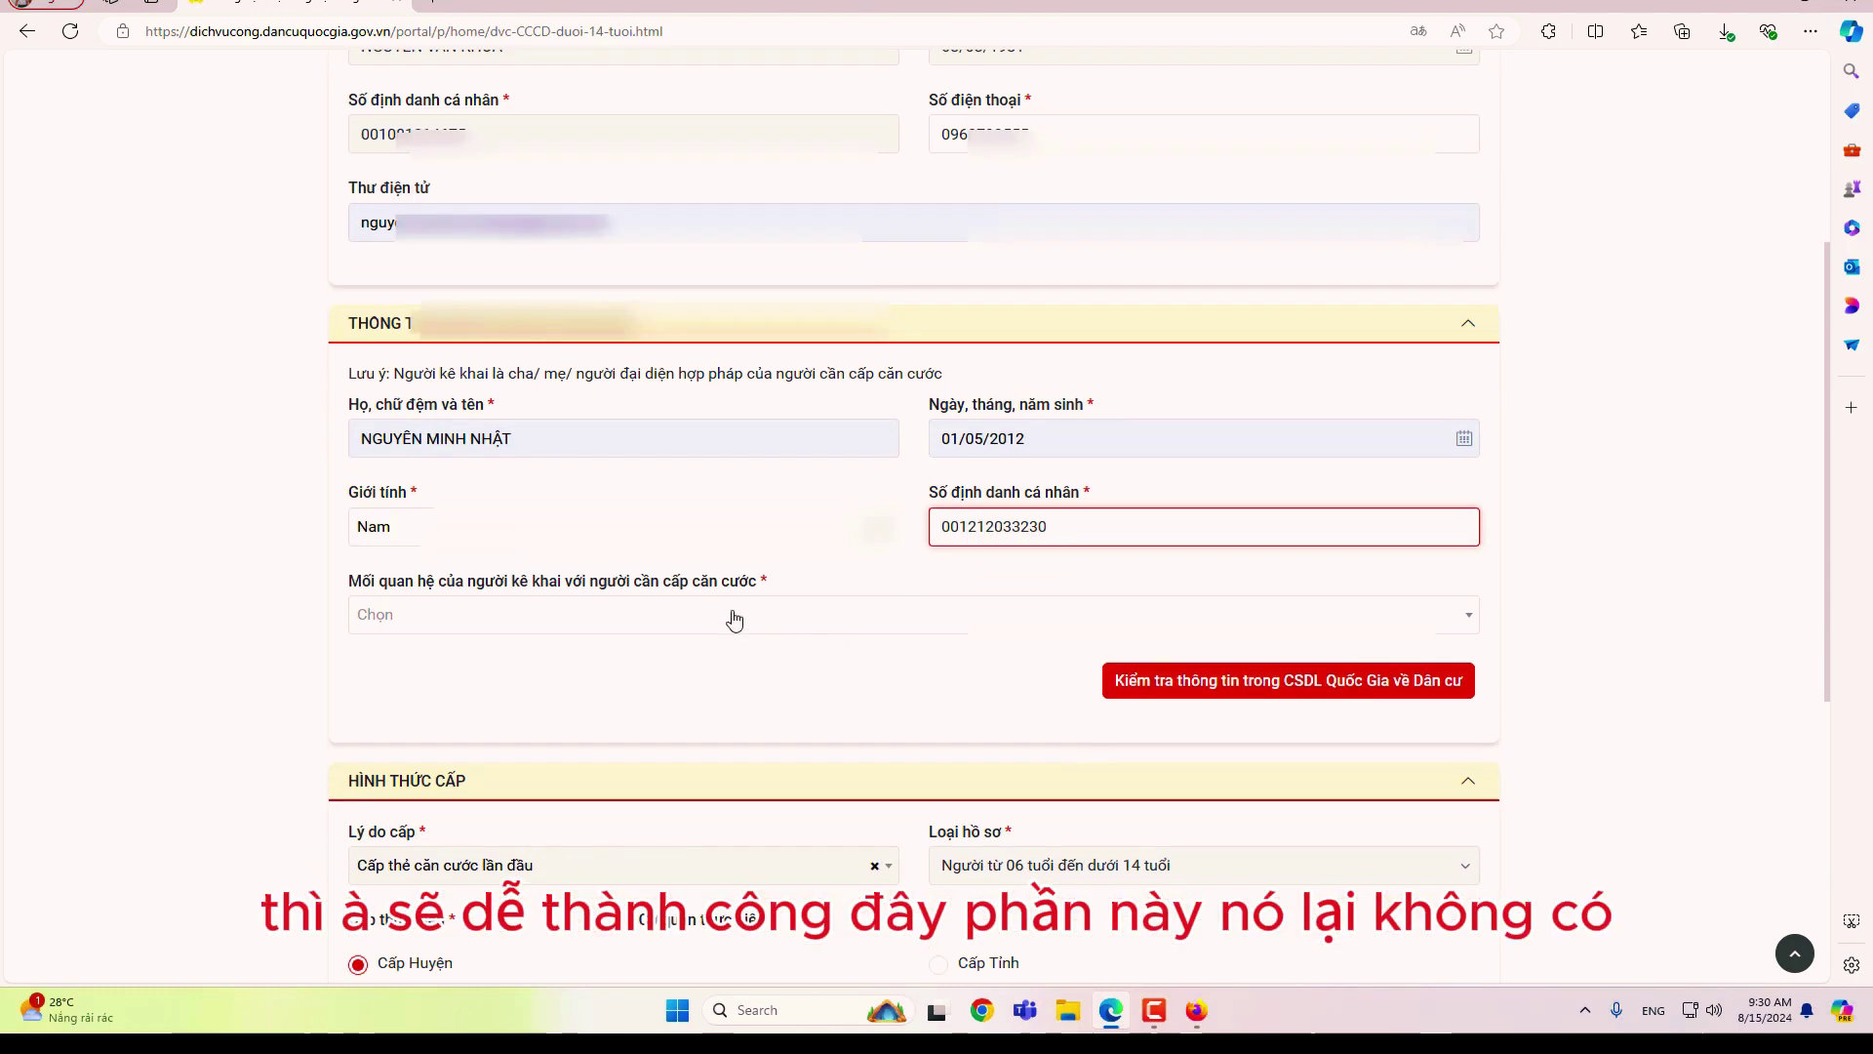
{"action": "left_click", "coordinate": [677, 614]}
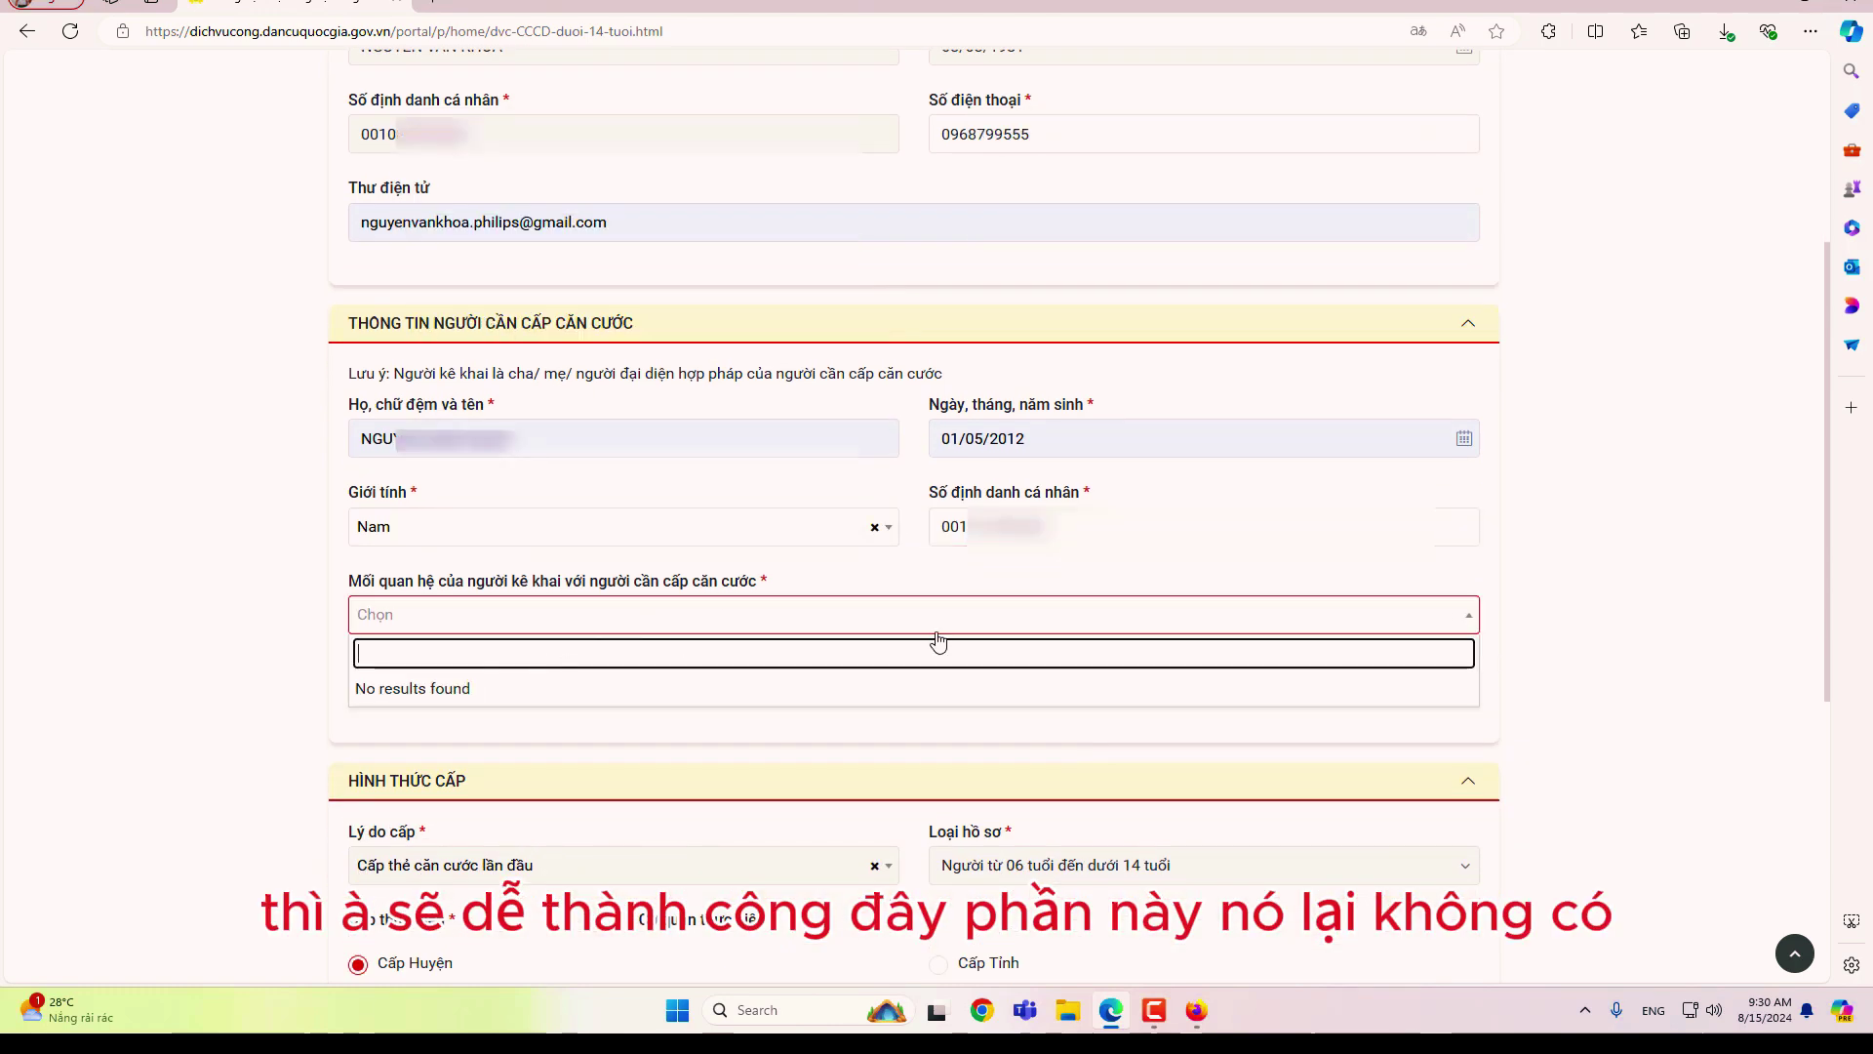
{"action": "left_click", "coordinate": [1405, 615]}
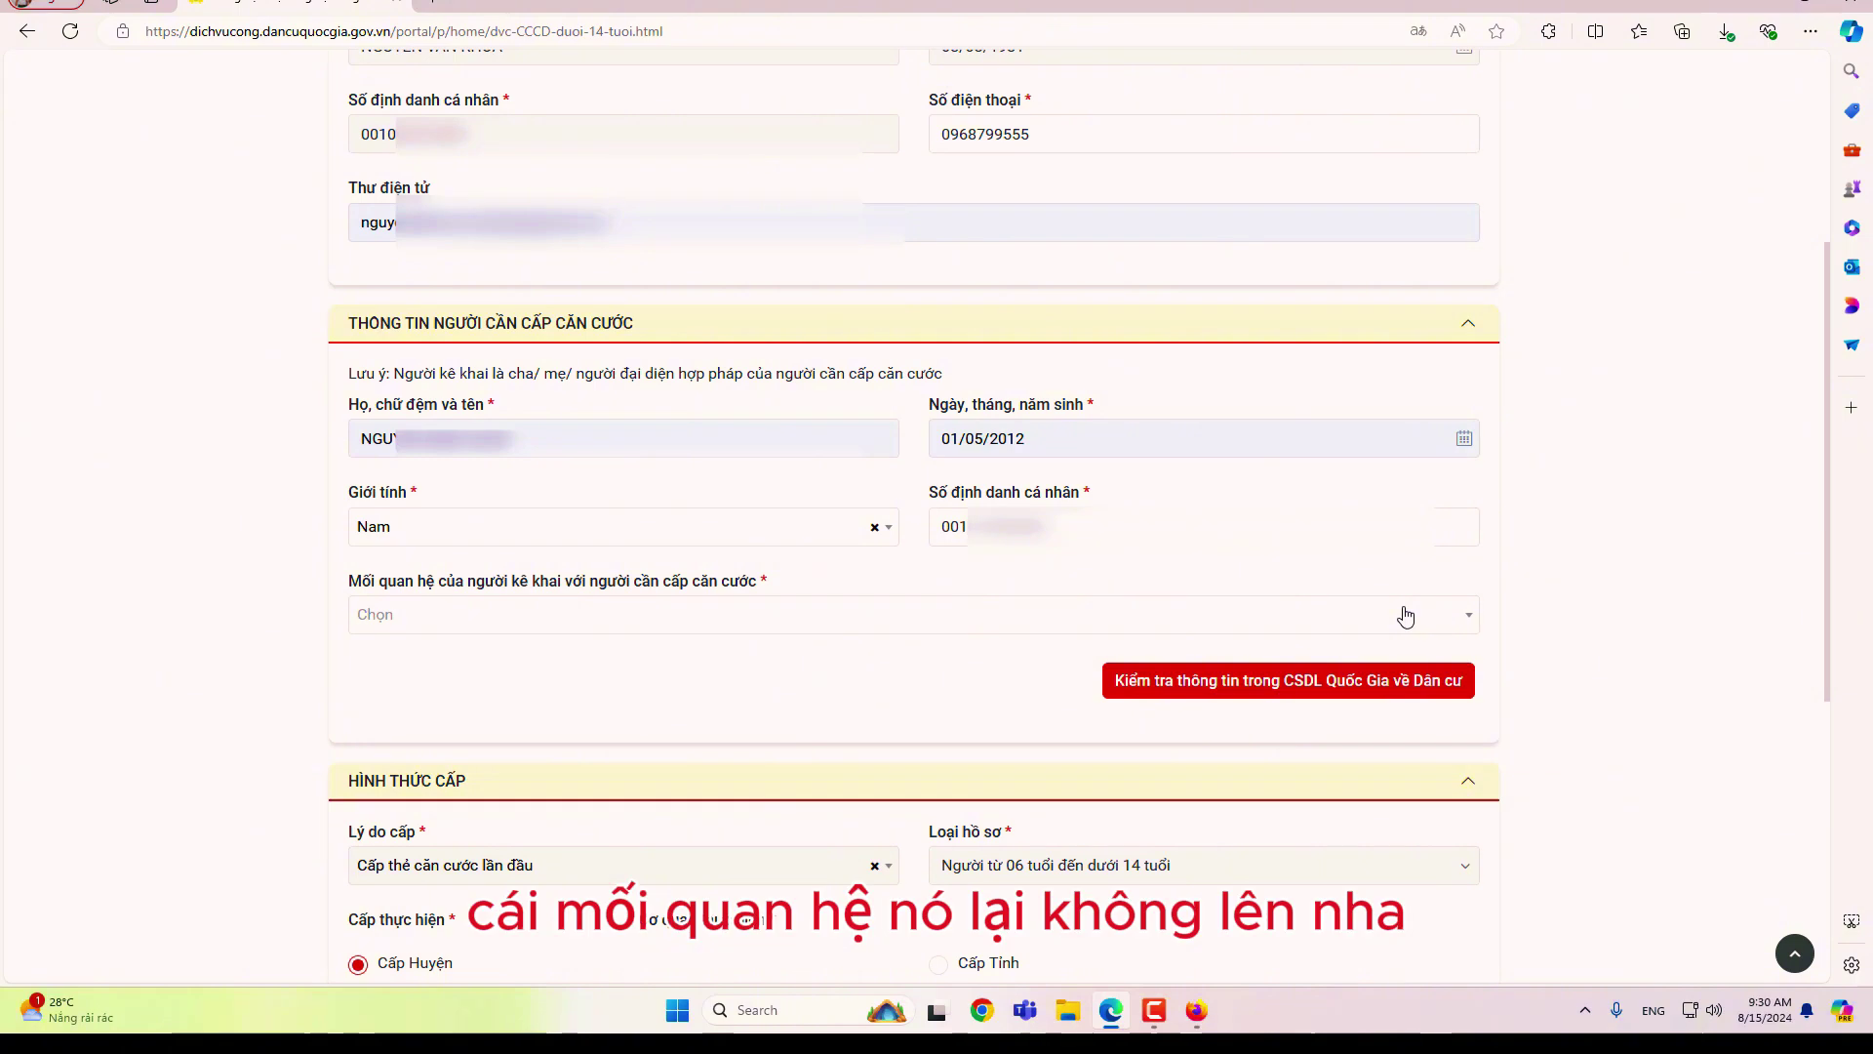
{"action": "left_click", "coordinate": [1232, 673]}
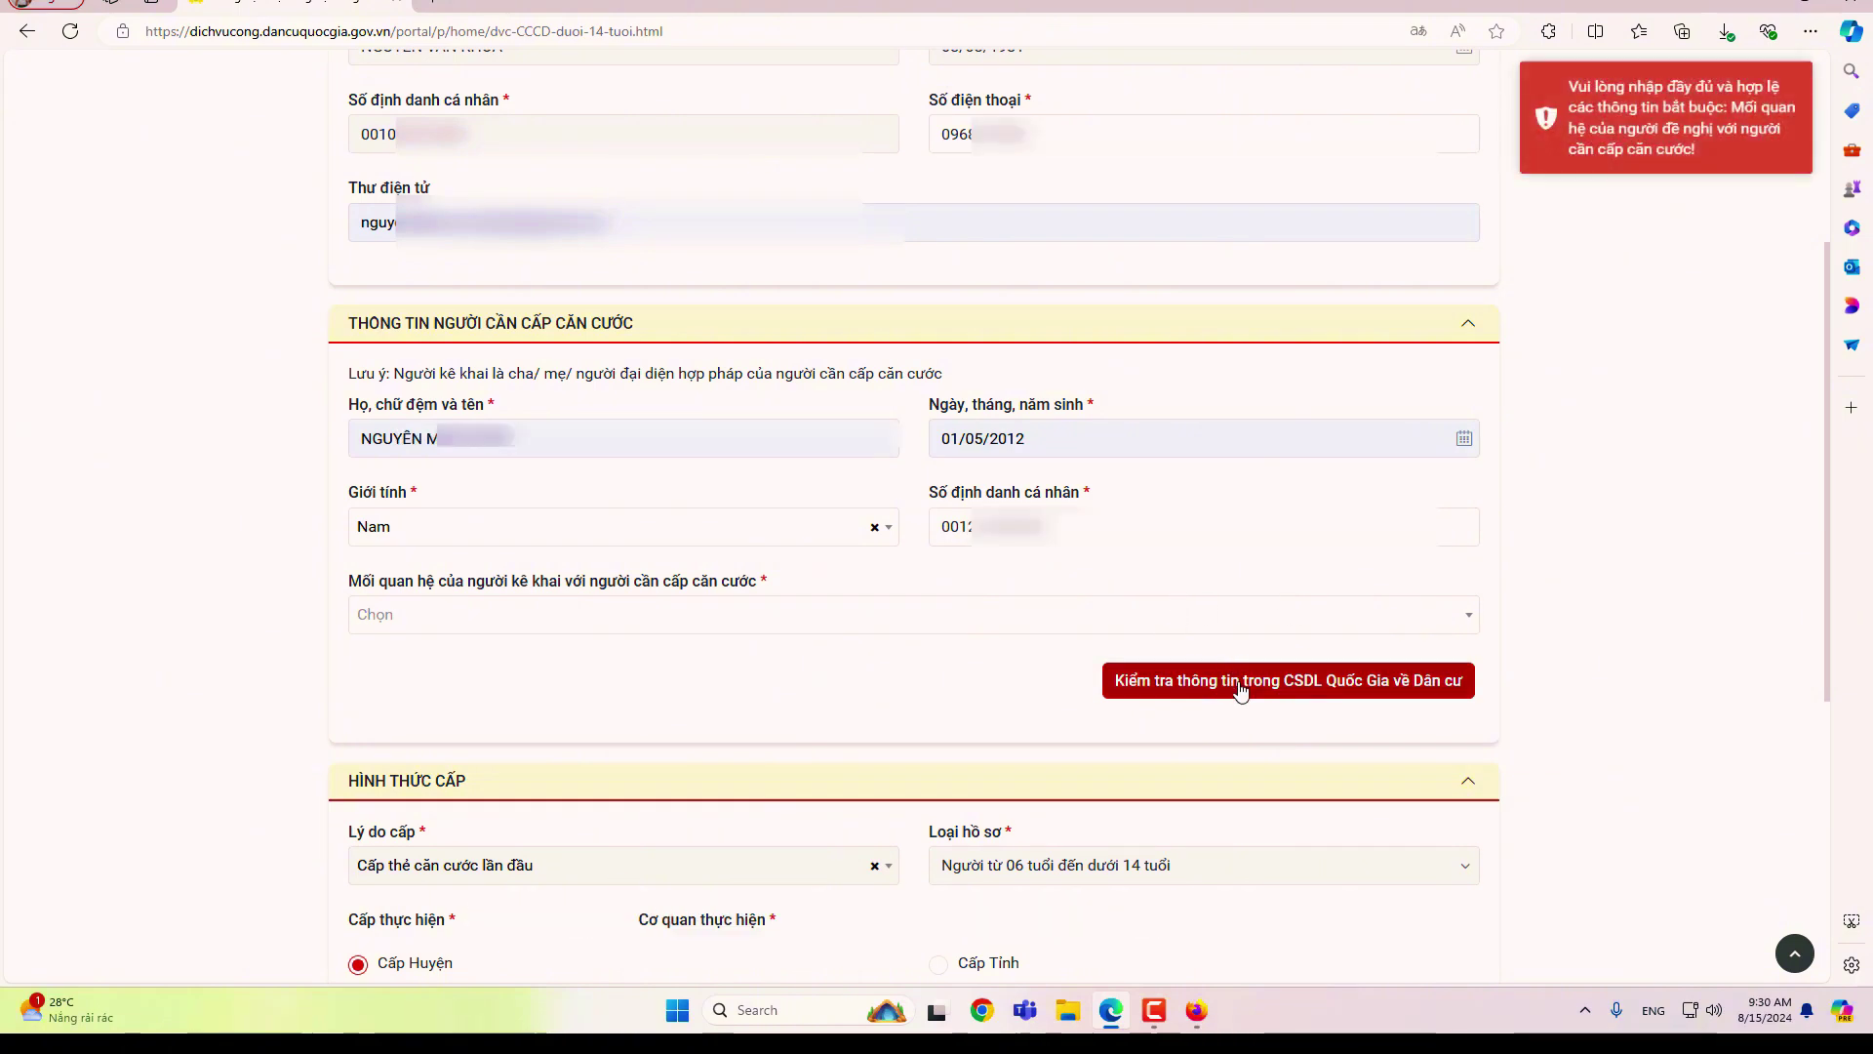
{"action": "scroll", "coordinate": [704, 561], "scroll_direction": "up", "scroll_amount": 3}
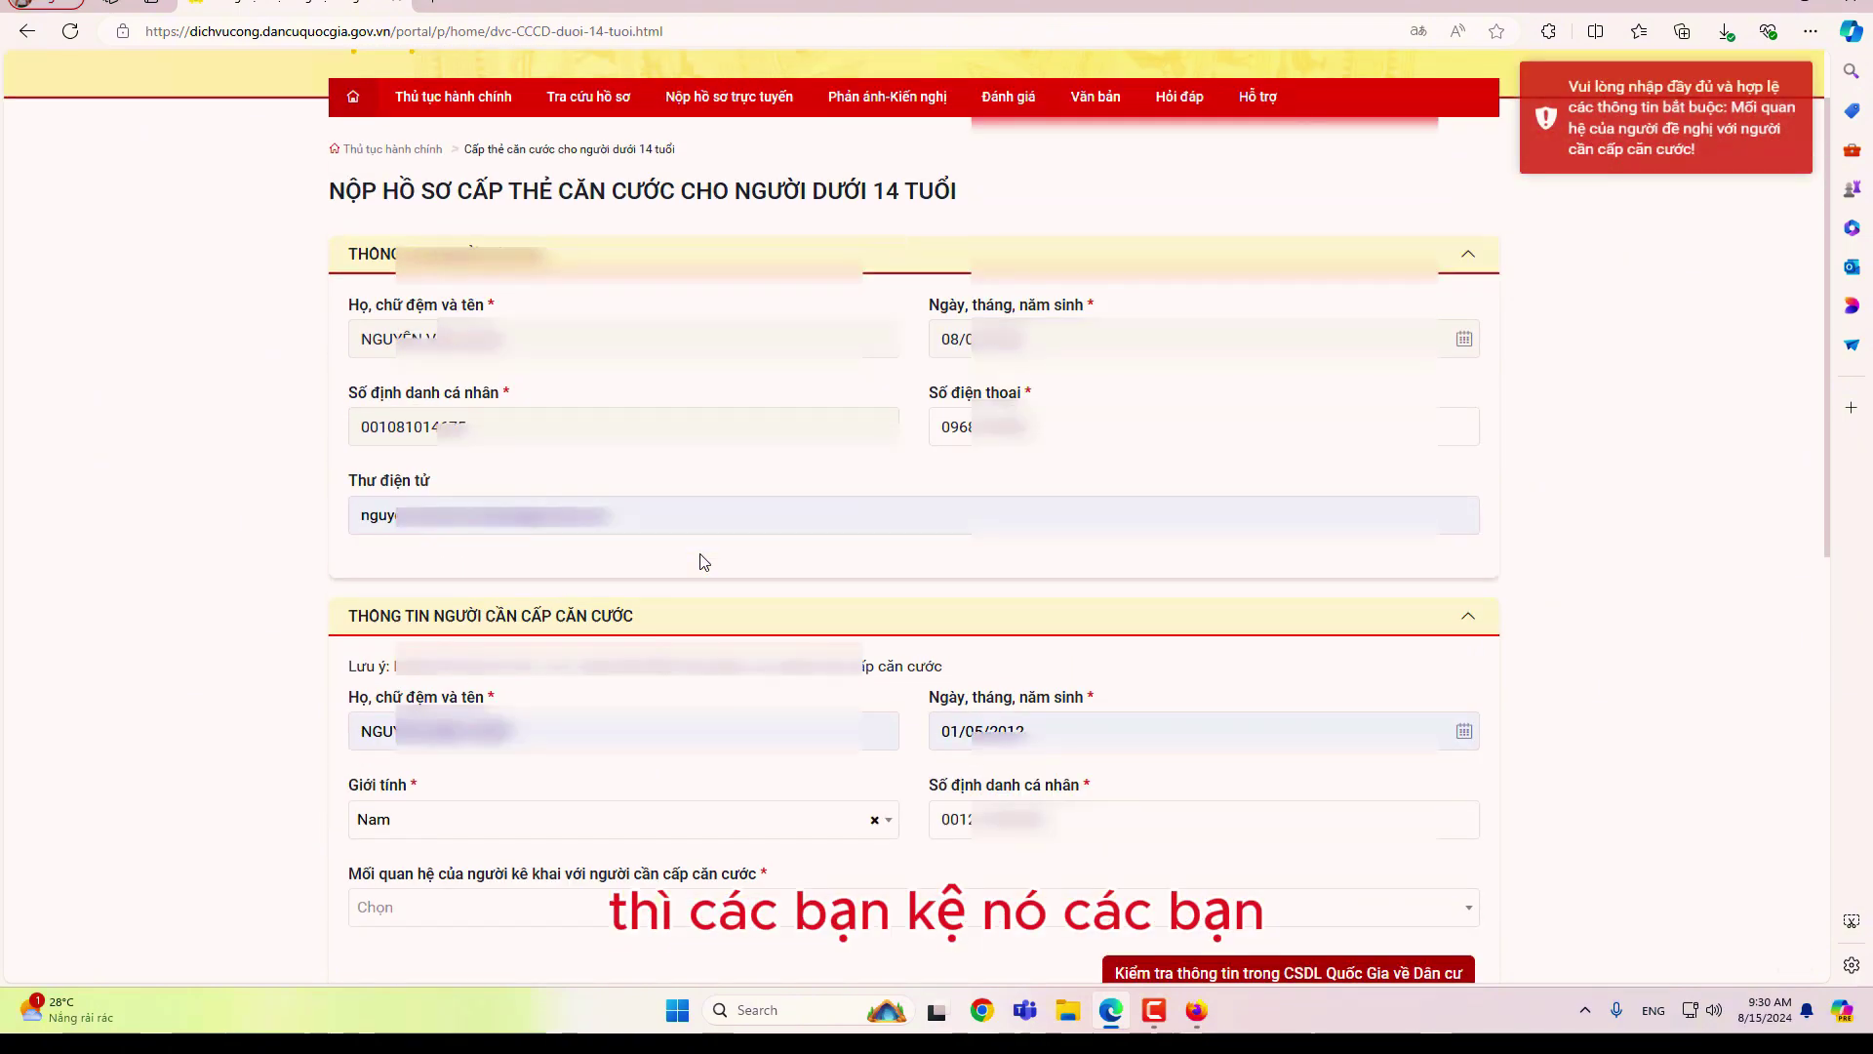
{"action": "scroll", "coordinate": [704, 563], "scroll_direction": "down", "scroll_amount": 1}
{"action": "scroll", "coordinate": [704, 563], "scroll_direction": "down", "scroll_amount": 2}
{"action": "left_click", "coordinate": [596, 526]}
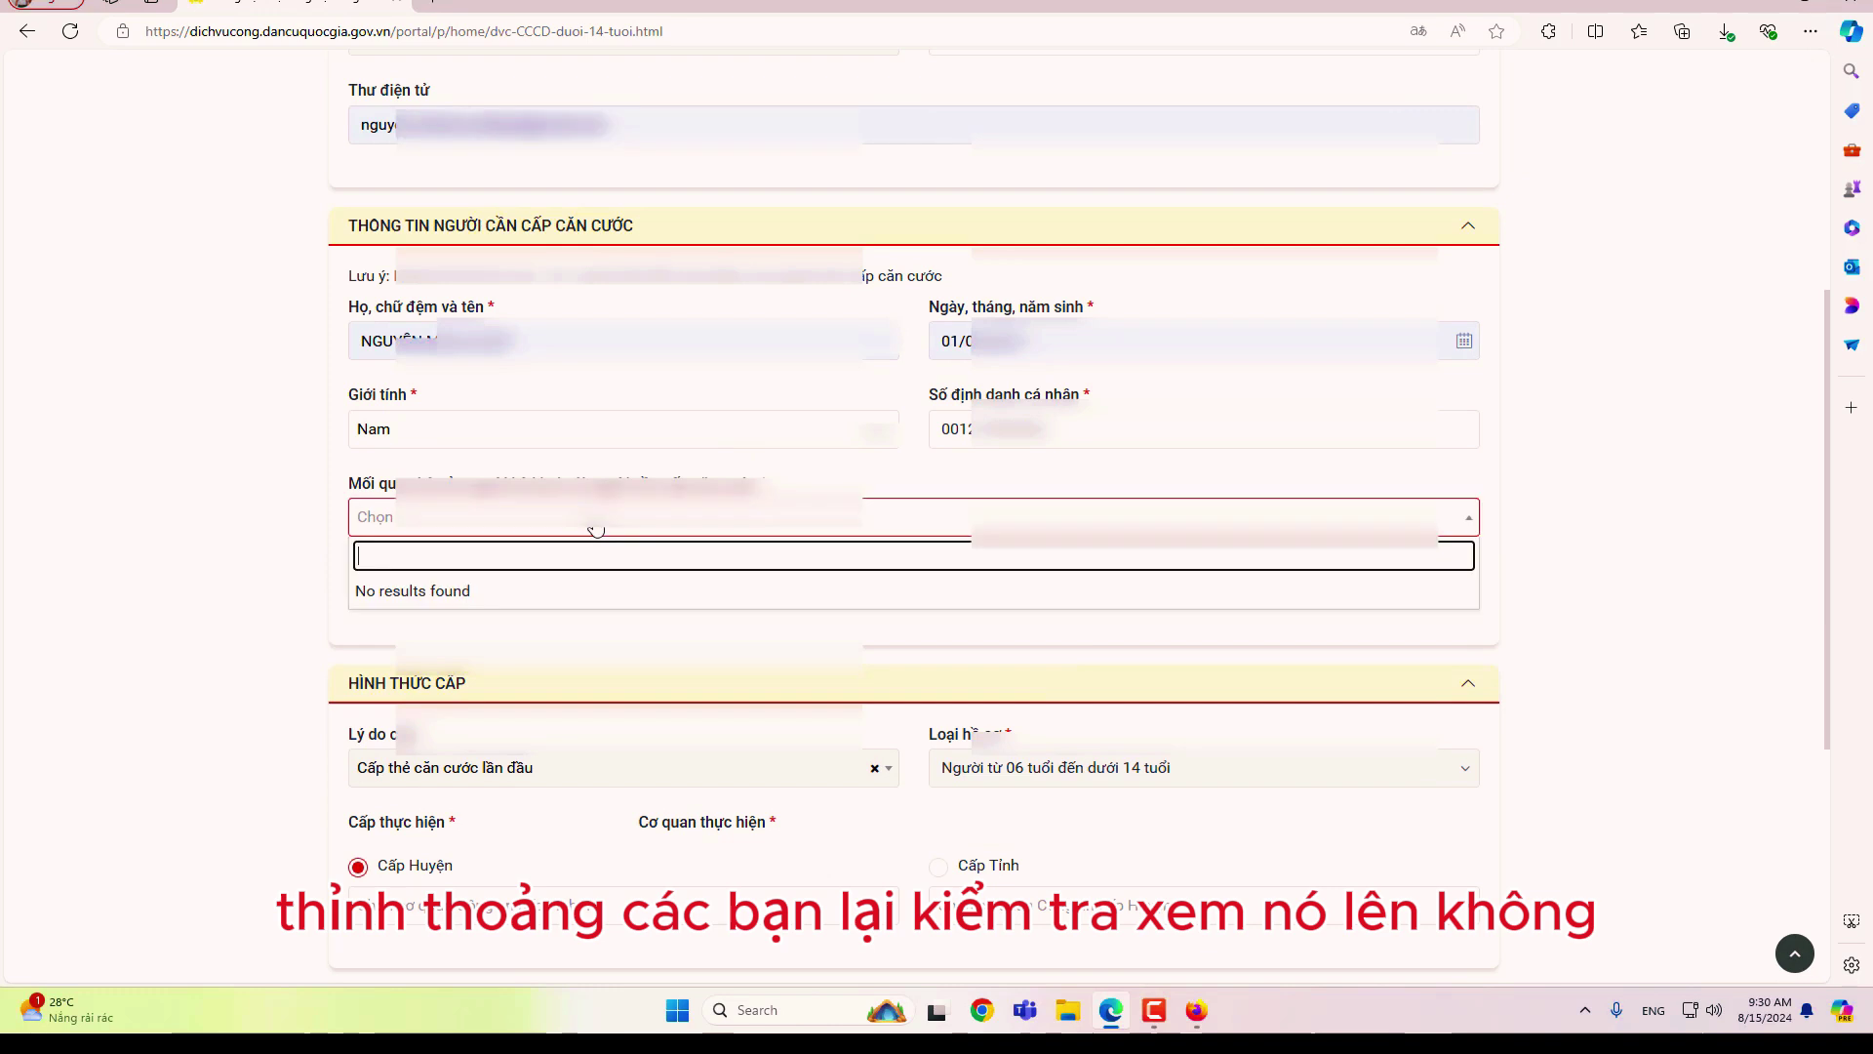
{"action": "left_click", "coordinate": [944, 481]}
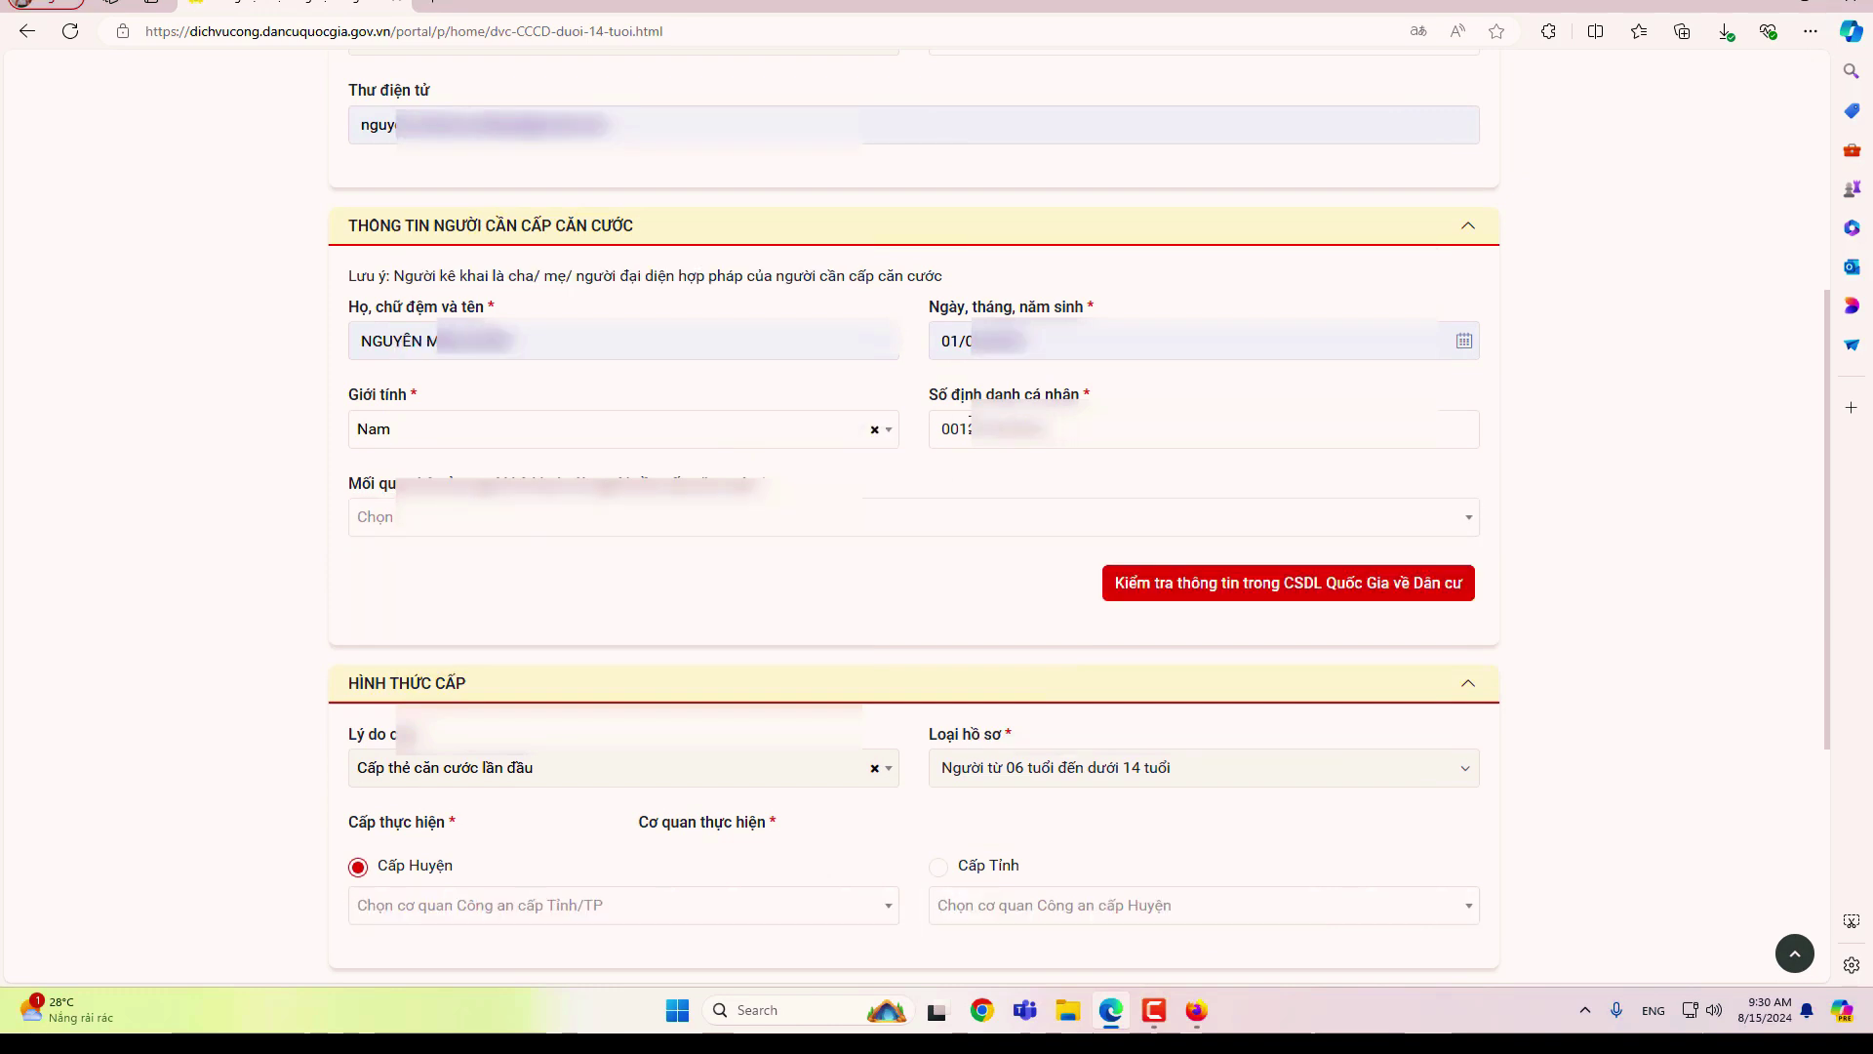
{"action": "left_click", "coordinate": [1015, 429]}
{"action": "left_click_drag", "start_coordinate": [1046, 430], "coordinate": [925, 432]}
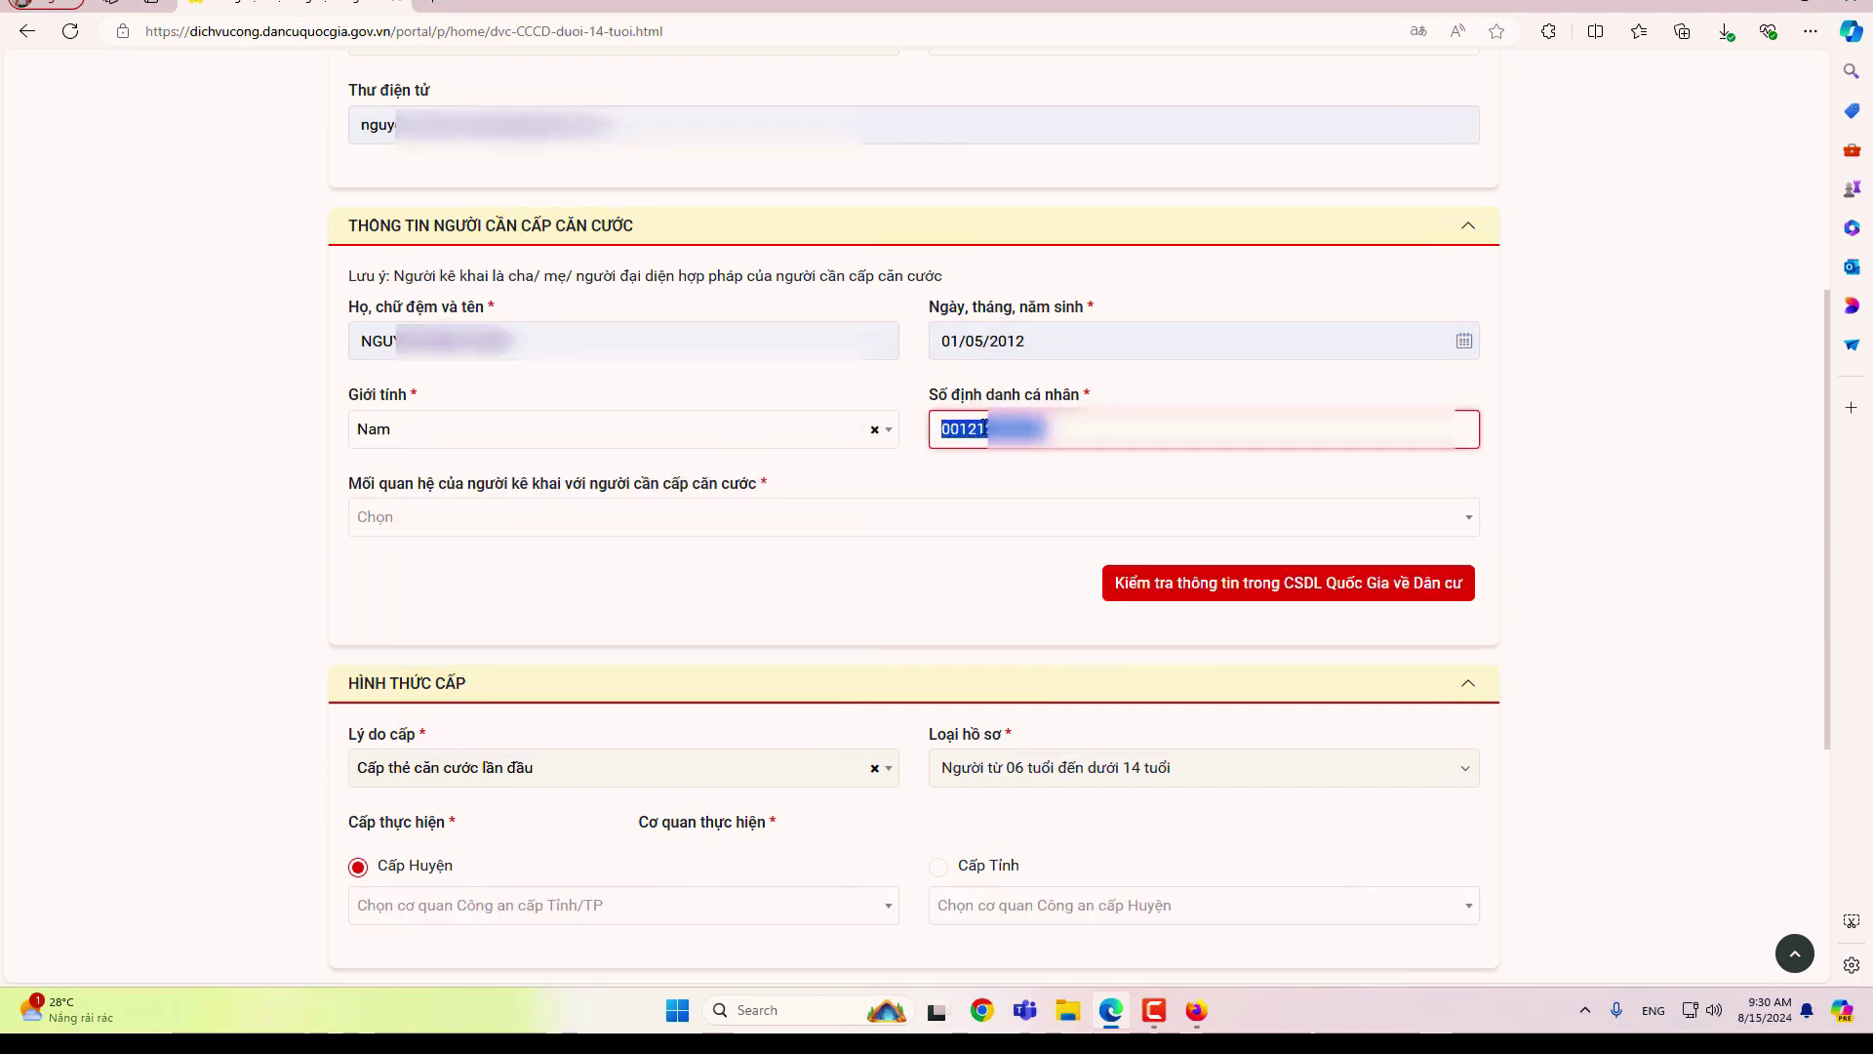
{"action": "scroll", "coordinate": [983, 427], "scroll_direction": "down", "scroll_amount": 2}
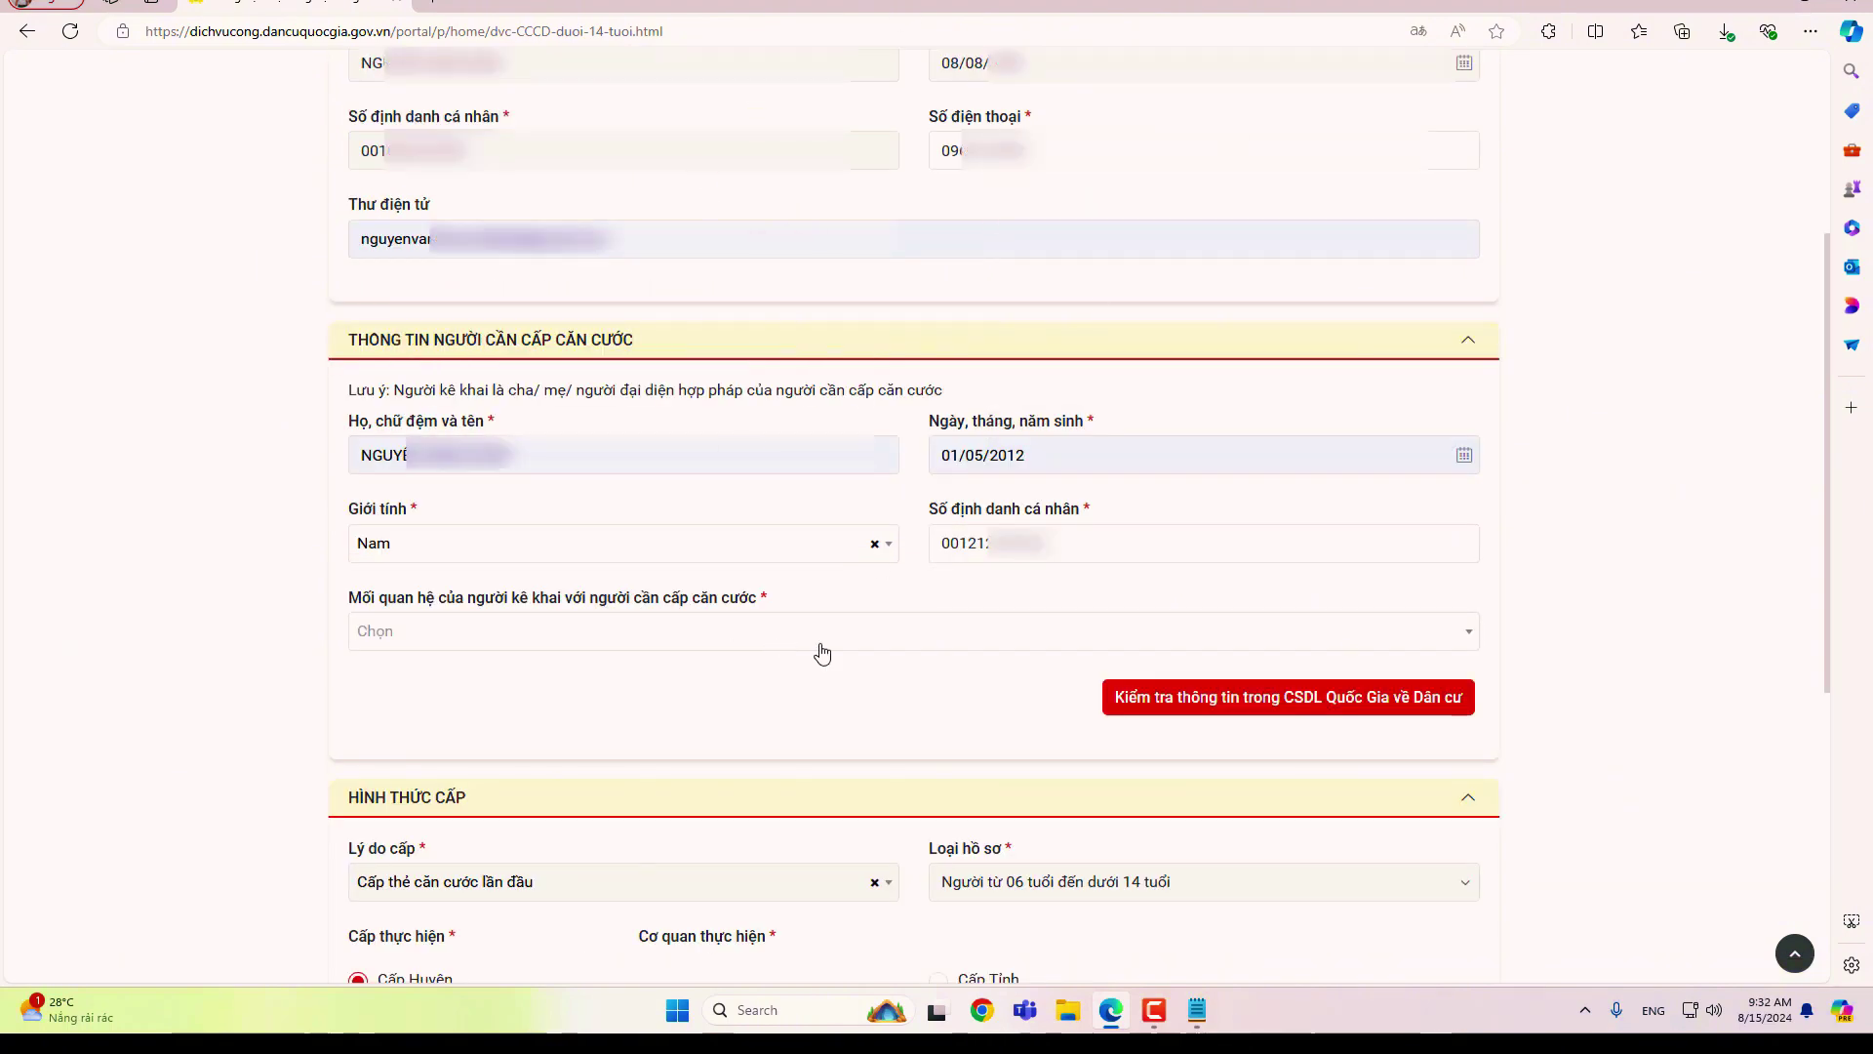
{"action": "left_click", "coordinate": [757, 640]}
{"action": "left_click", "coordinate": [757, 640]}
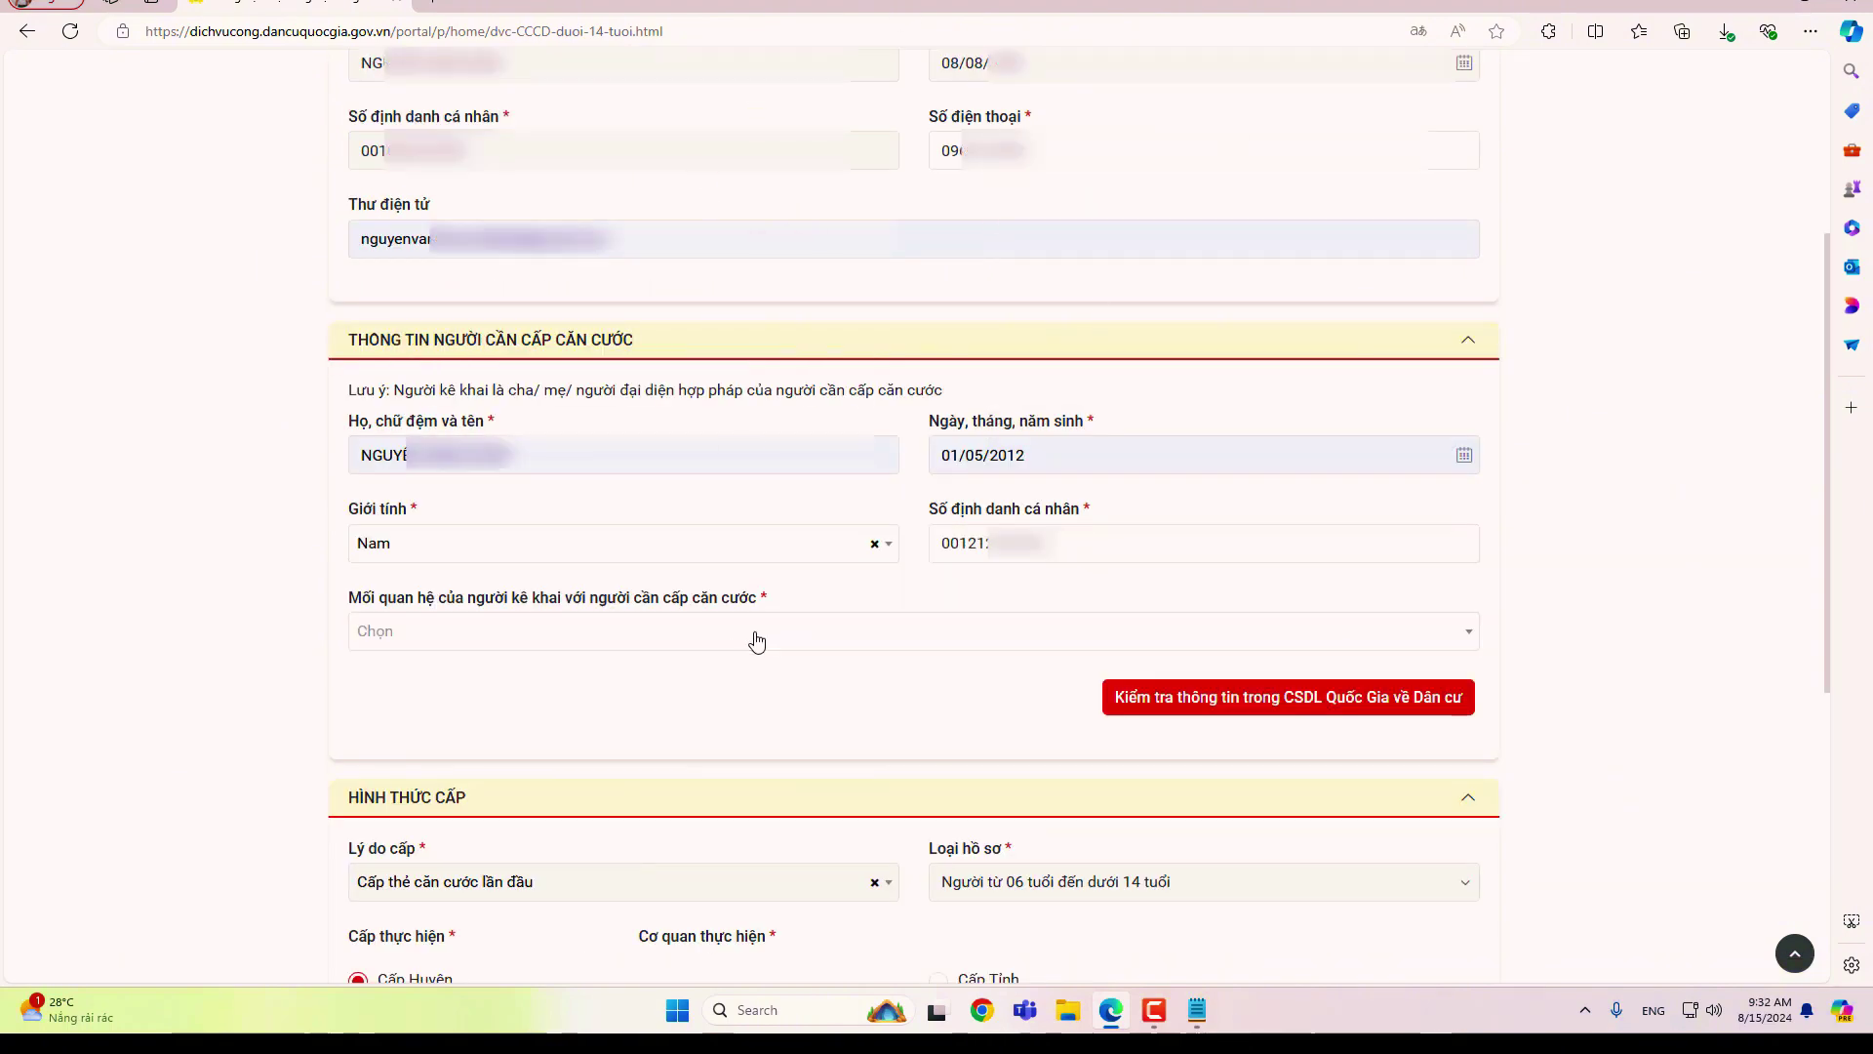
Step: Reload the form and set the relationship to the child as Cha
{"action": "left_click", "coordinate": [76, 35]}
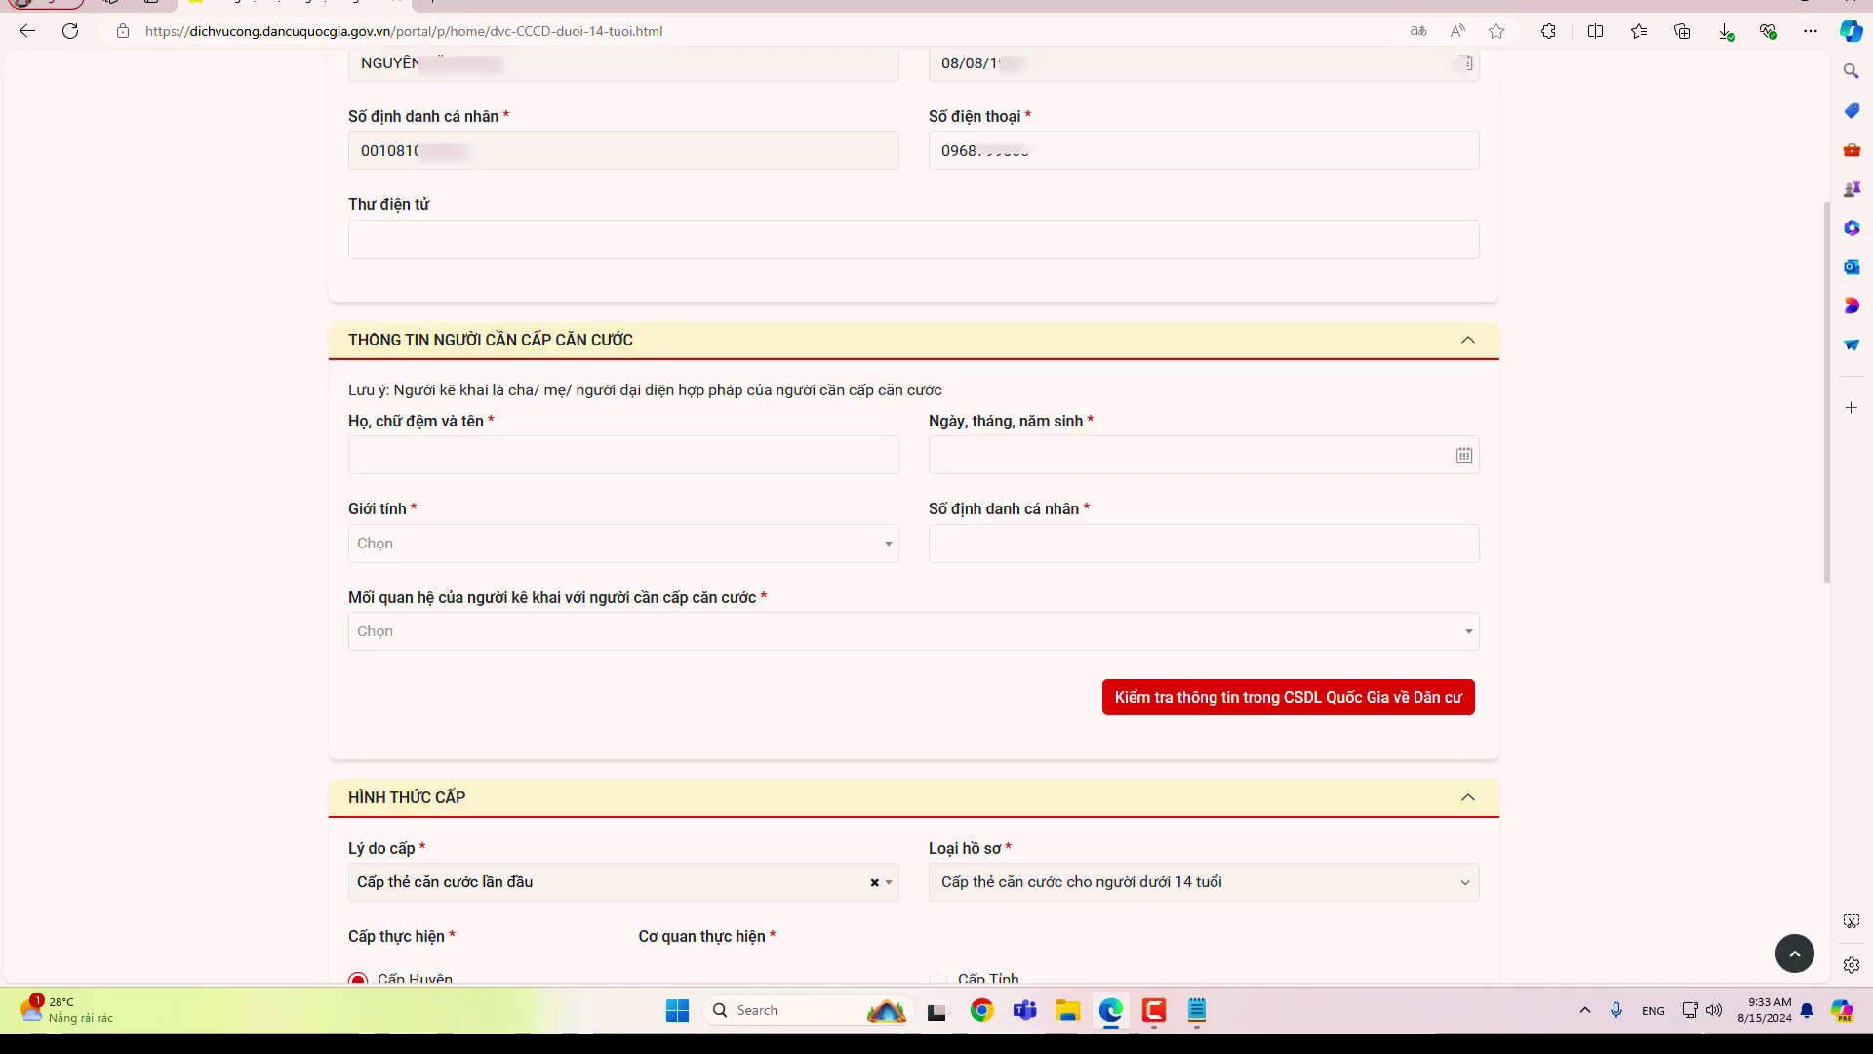
{"action": "left_click", "coordinate": [570, 640]}
{"action": "left_click", "coordinate": [490, 709]}
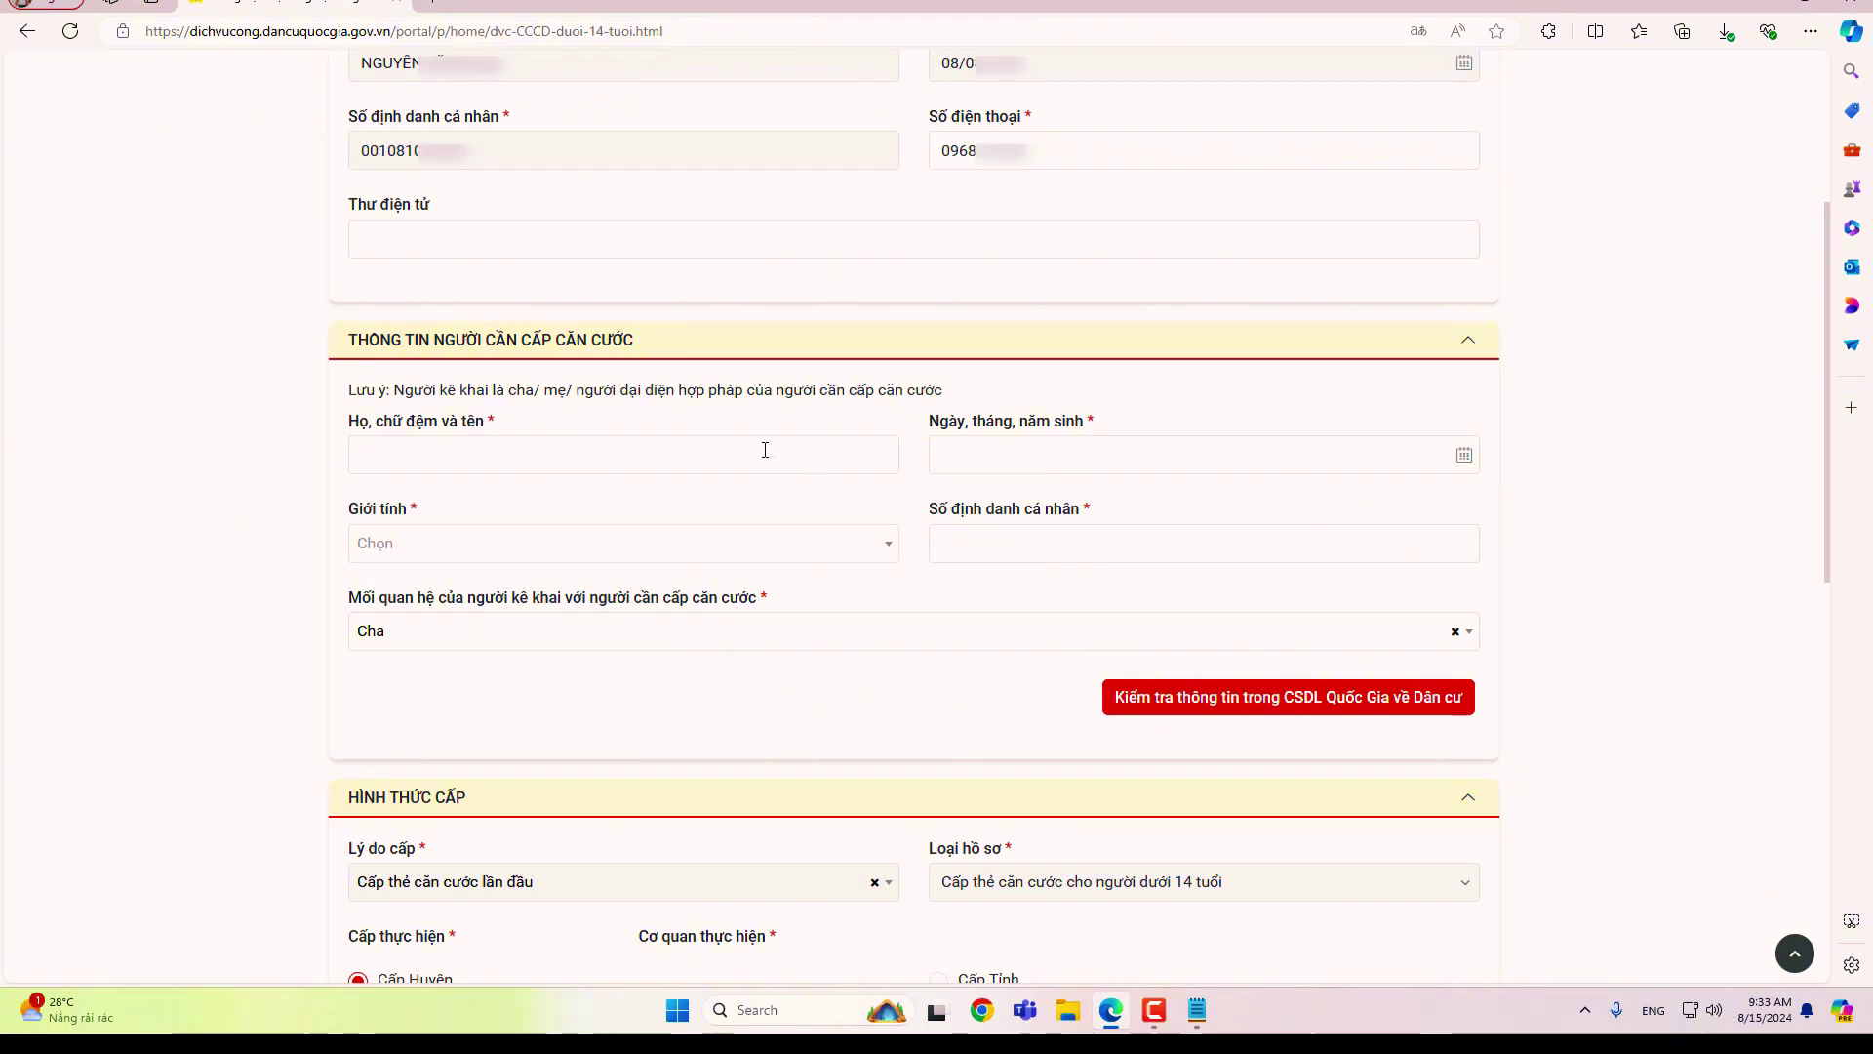
Step: Enter the child's full name and birth date 01/05/2012
{"action": "left_click", "coordinate": [732, 455]}
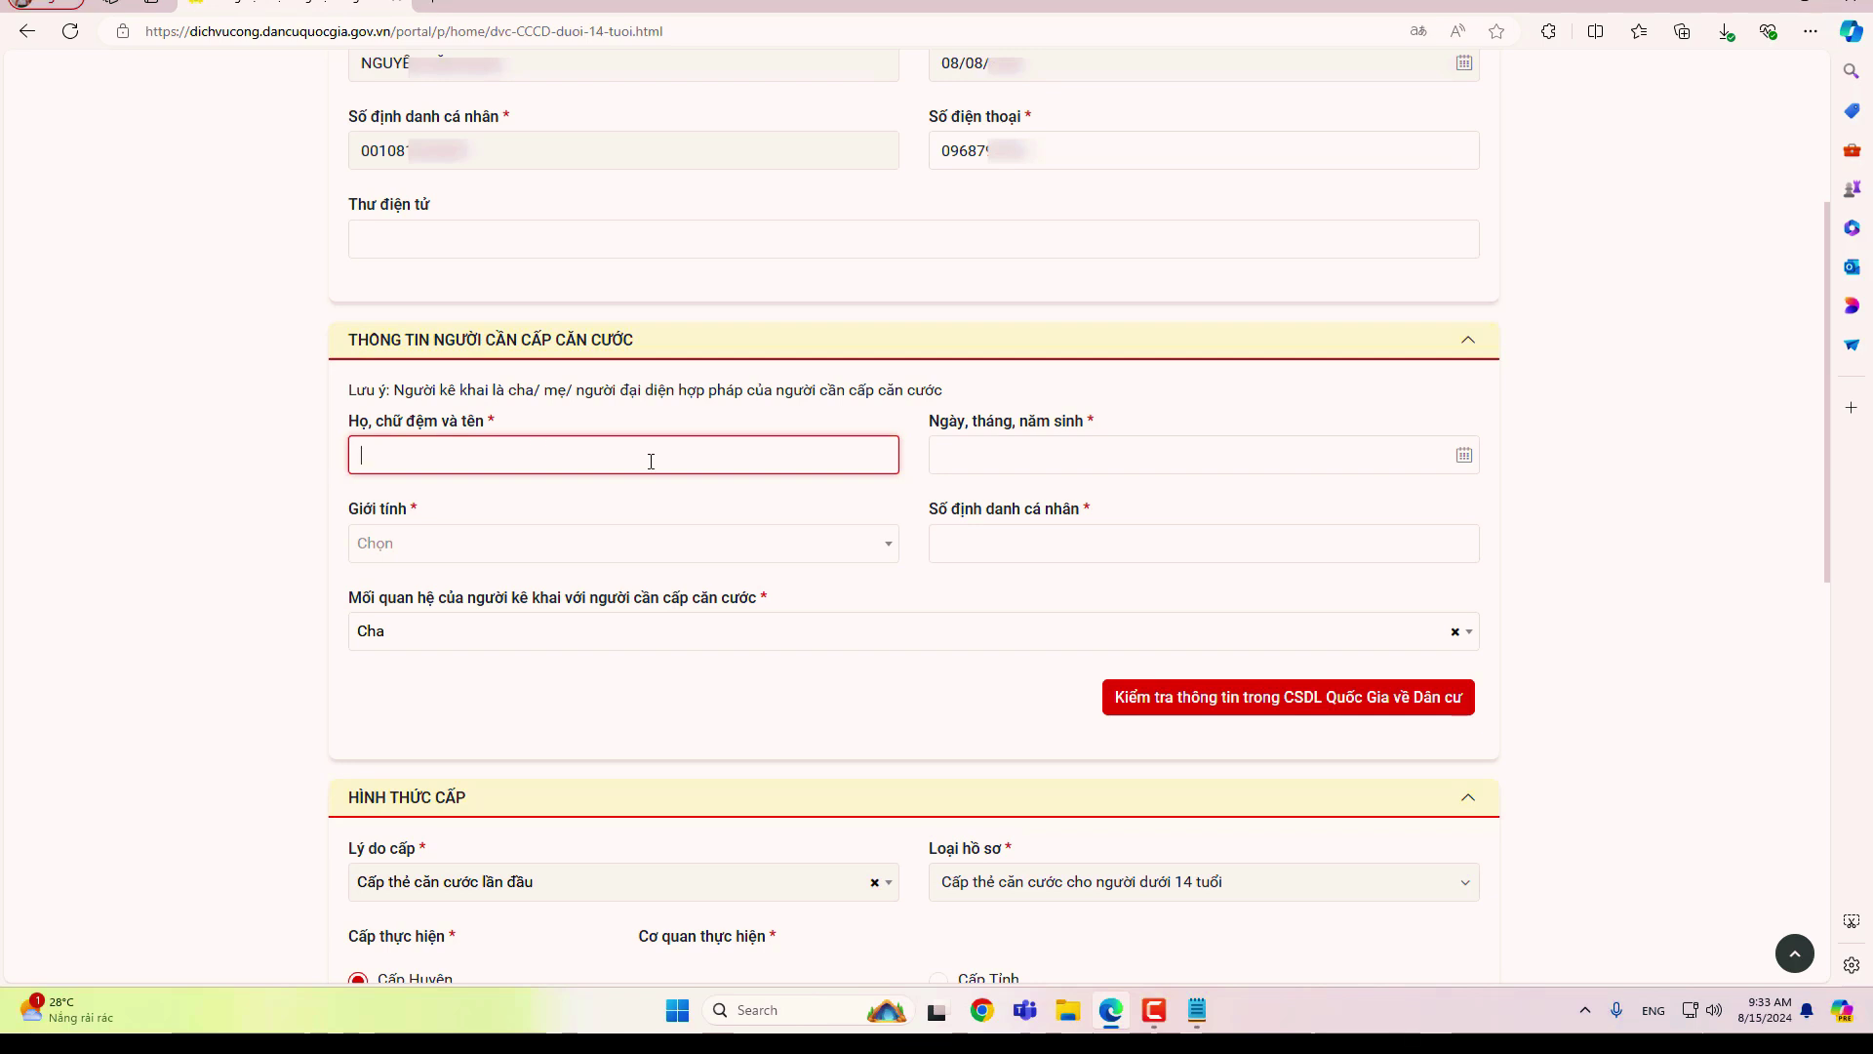
{"action": "left_click", "coordinate": [1584, 1010]}
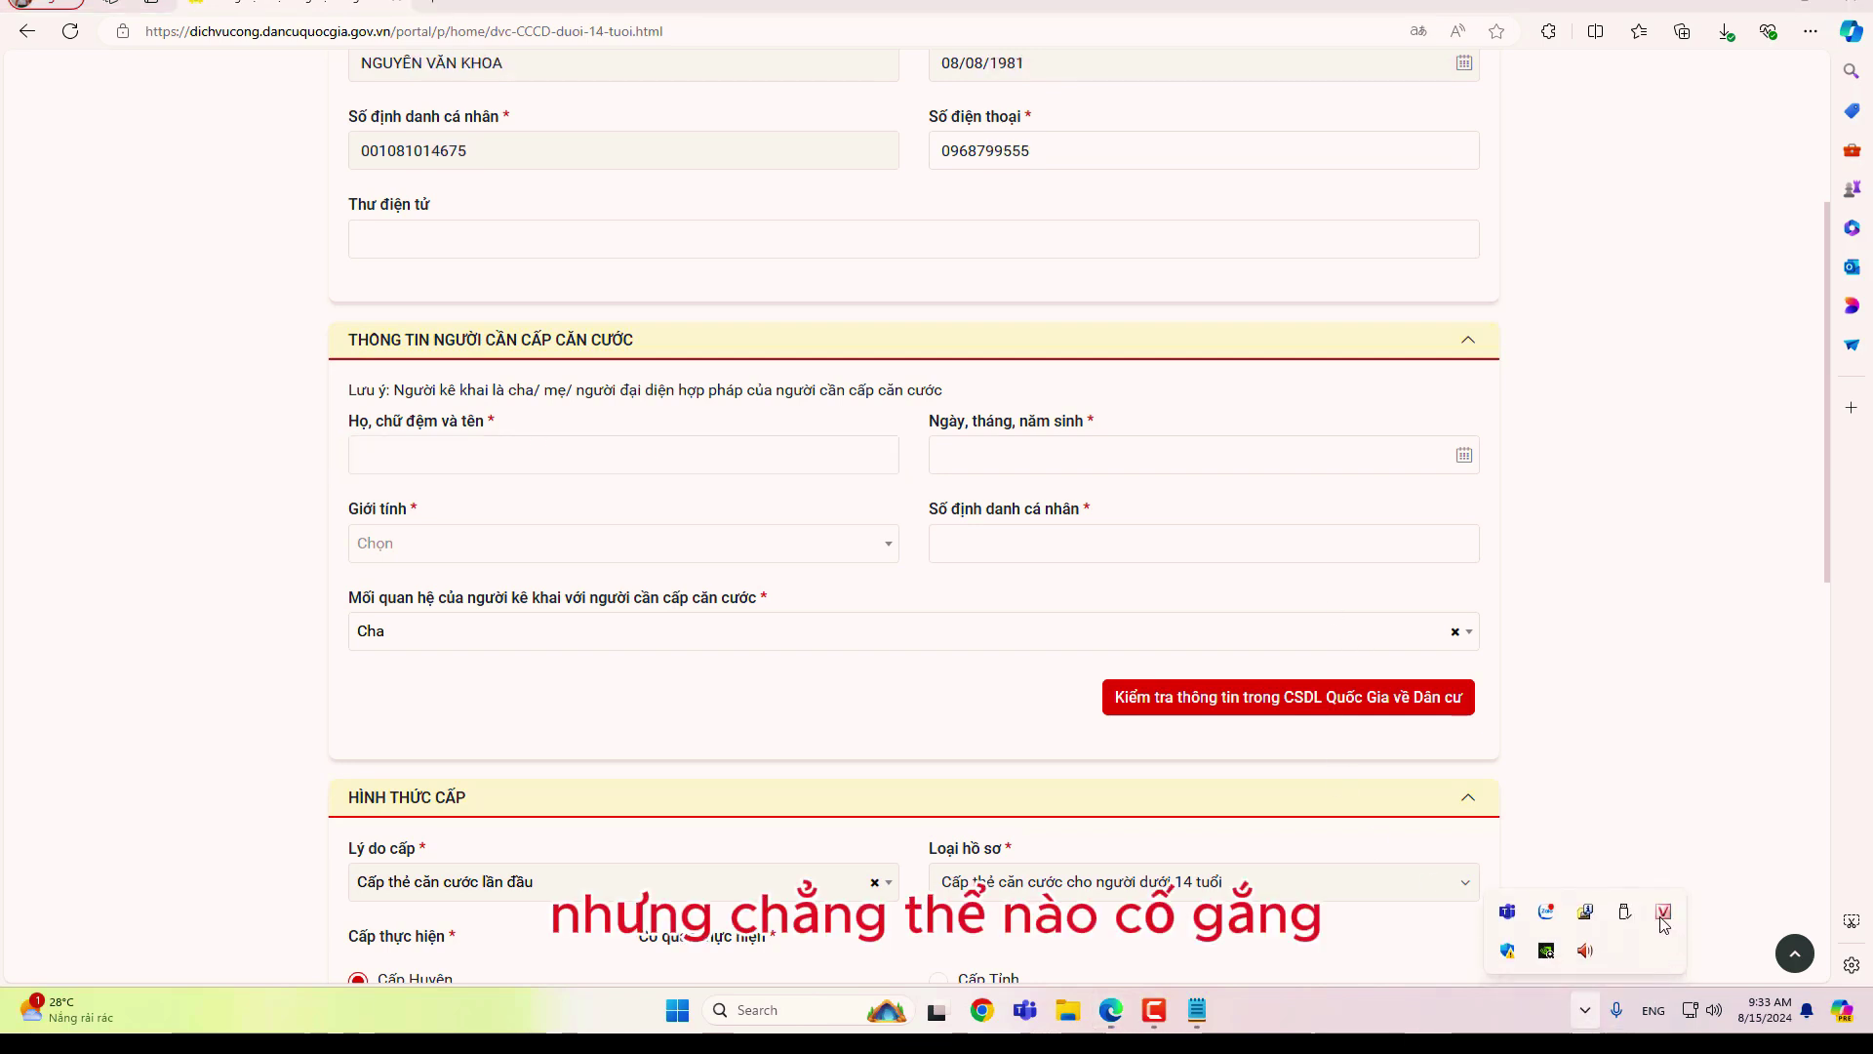
{"action": "left_click", "coordinate": [440, 454]}
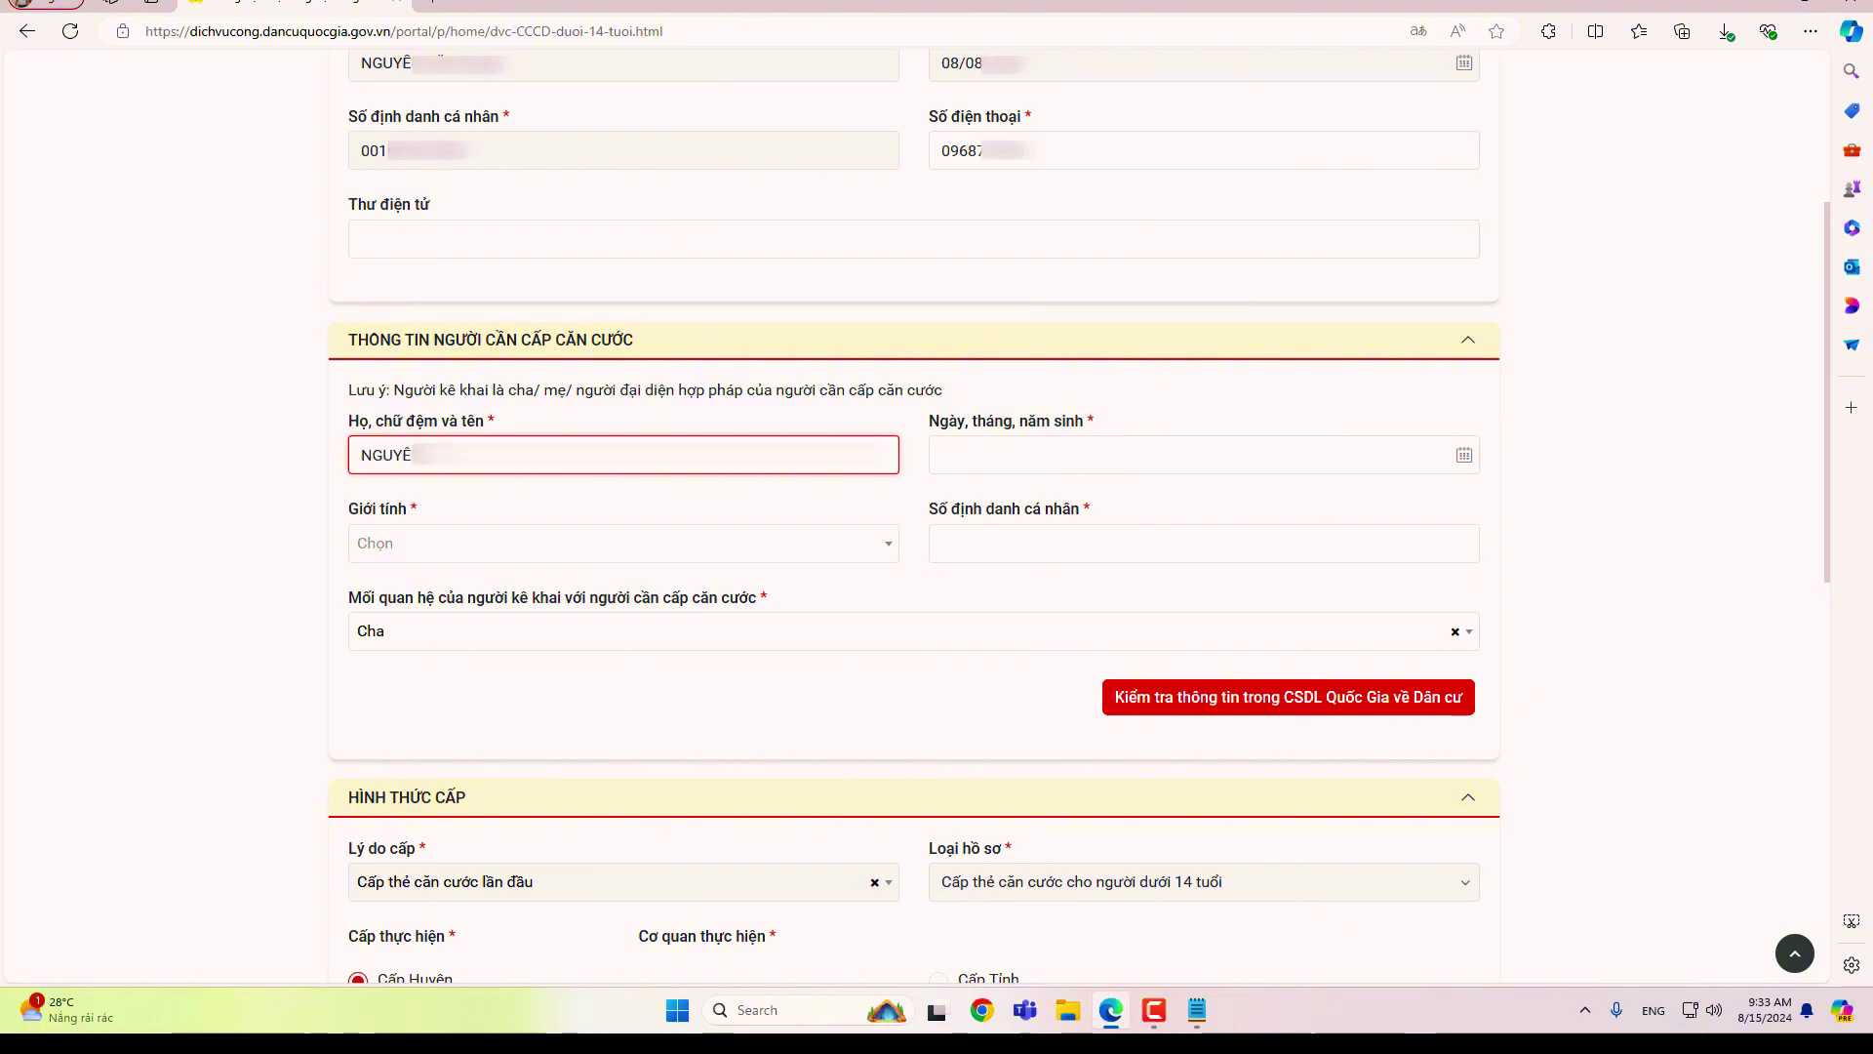
{"action": "type", "text": "VAN"}
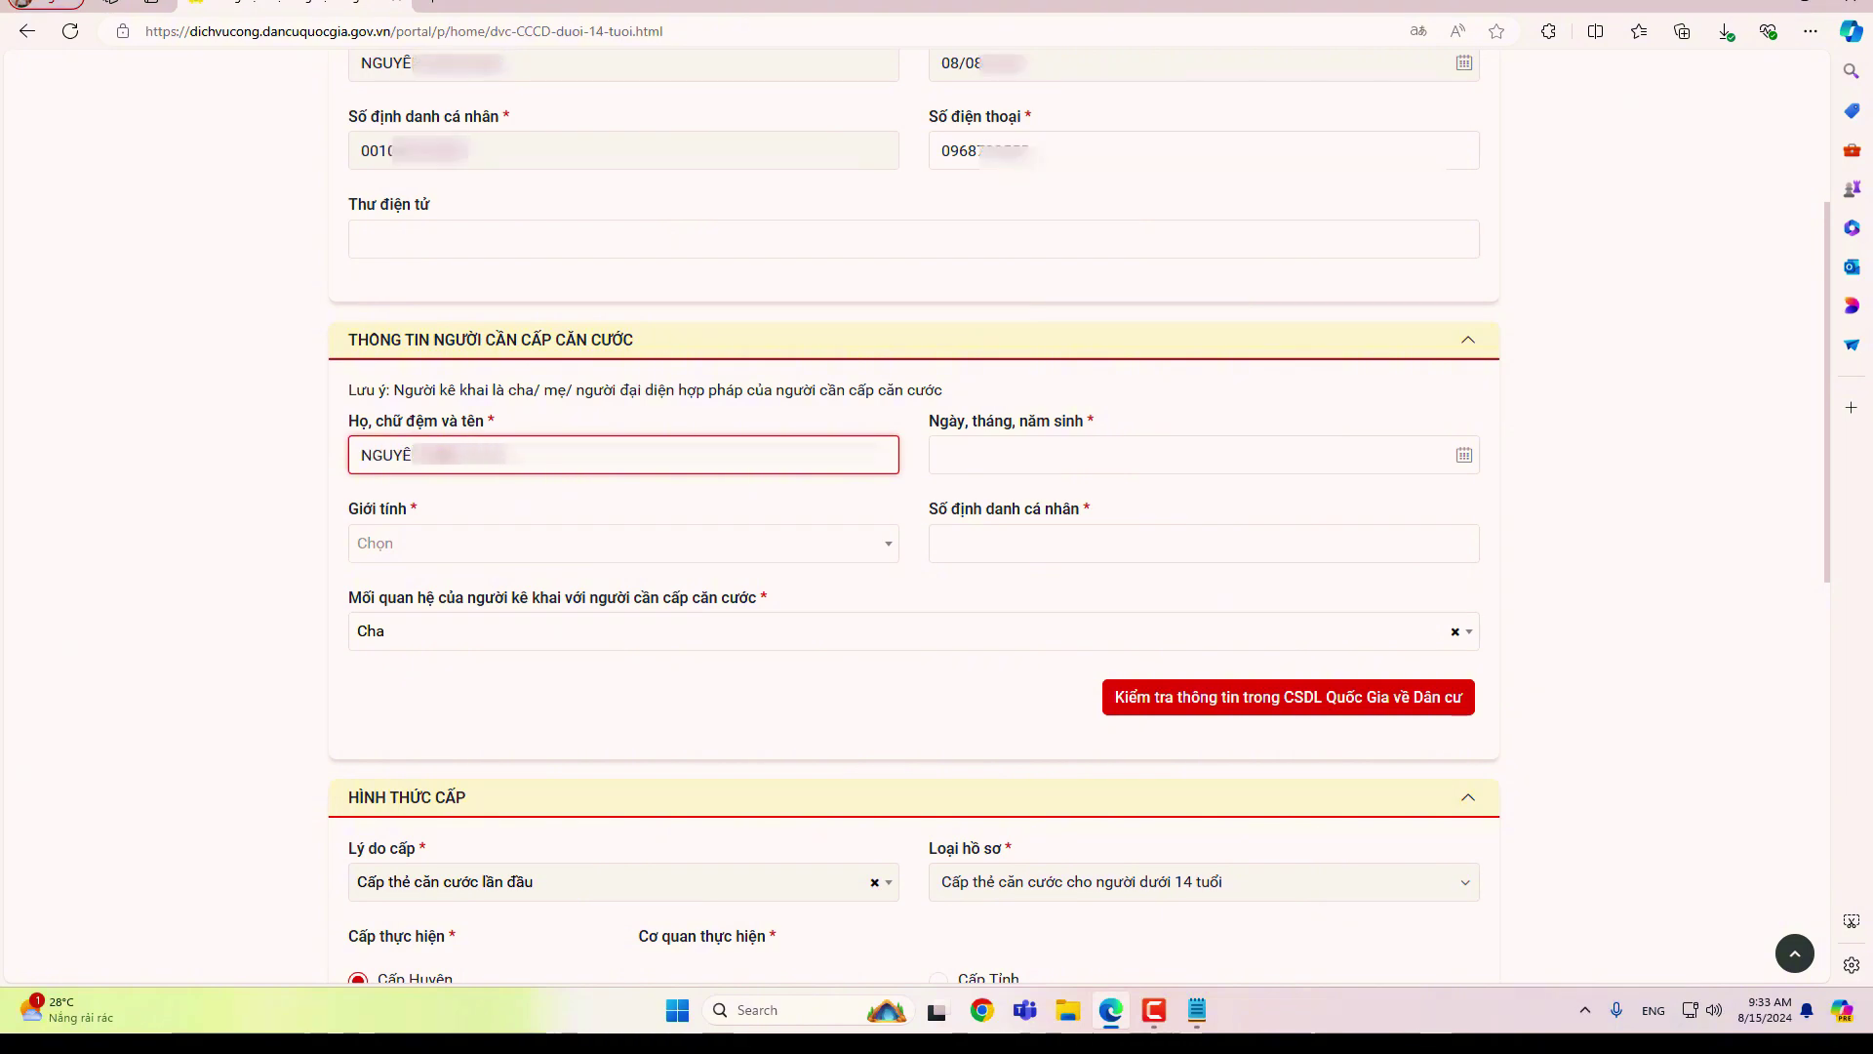
{"action": "left_click", "coordinate": [976, 455]}
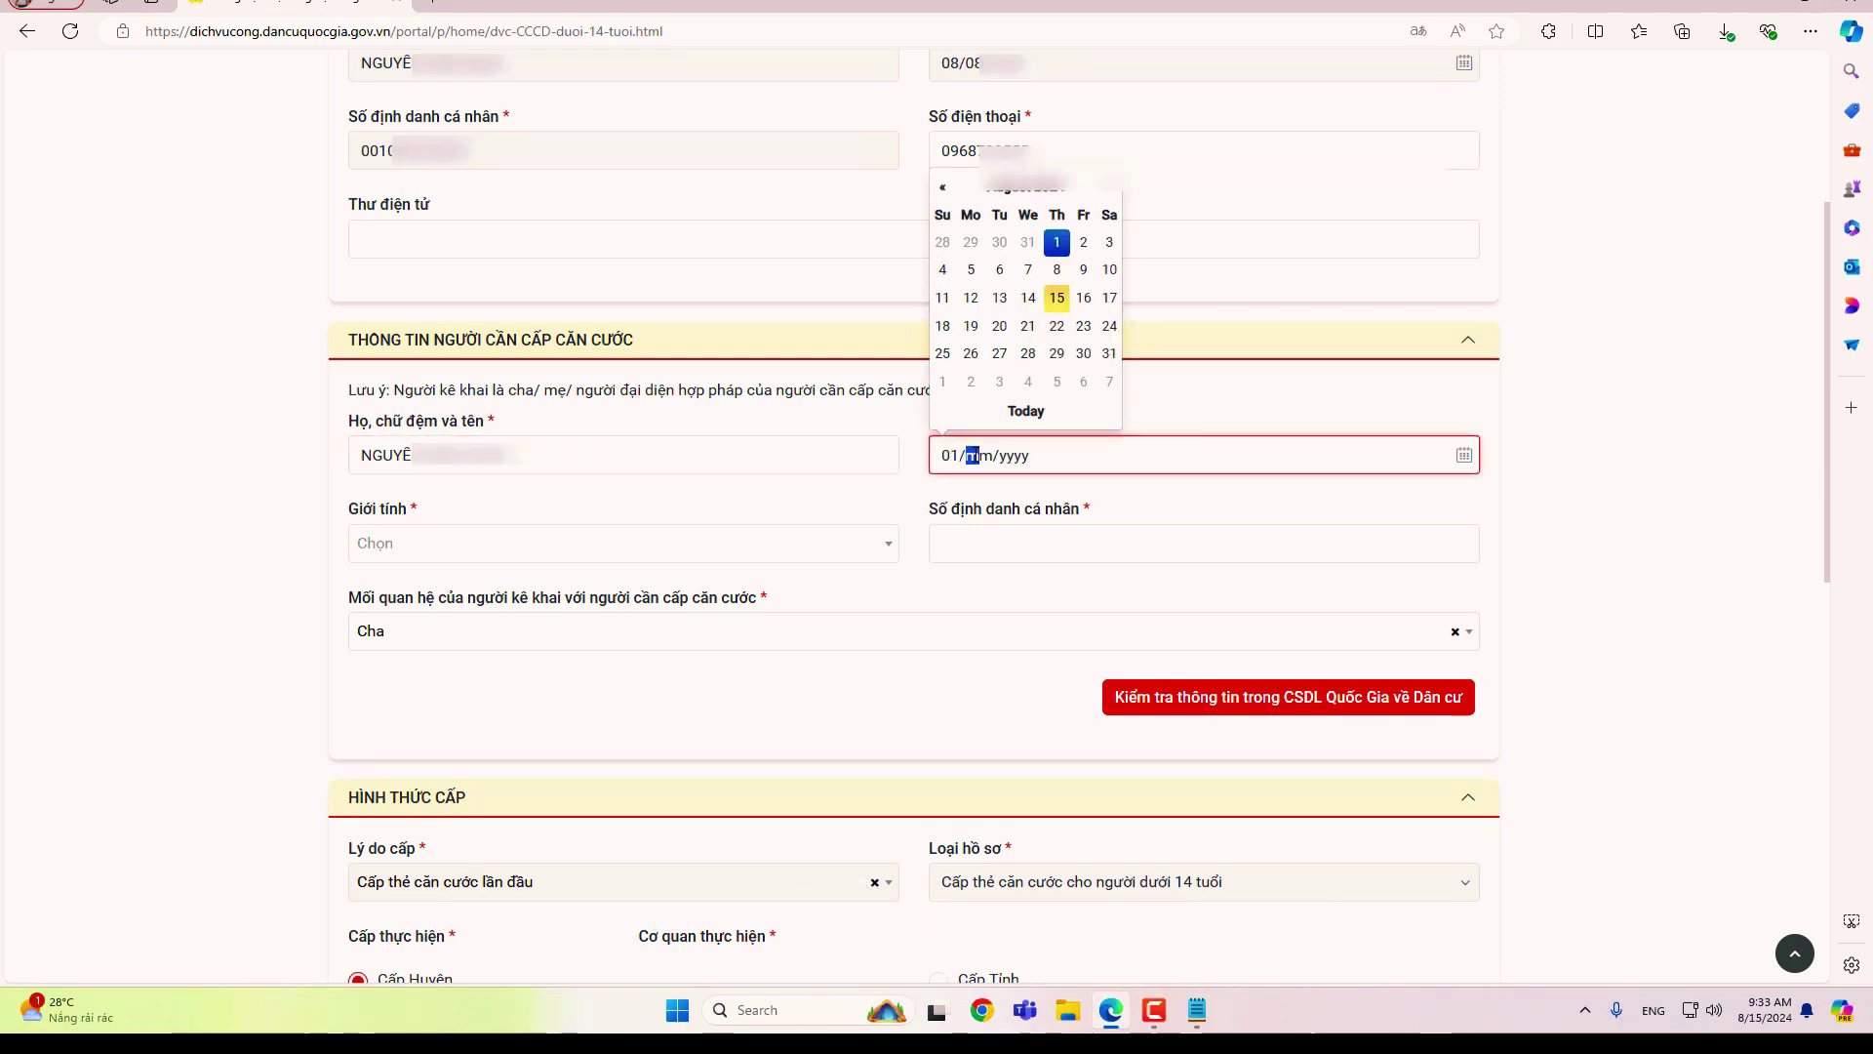
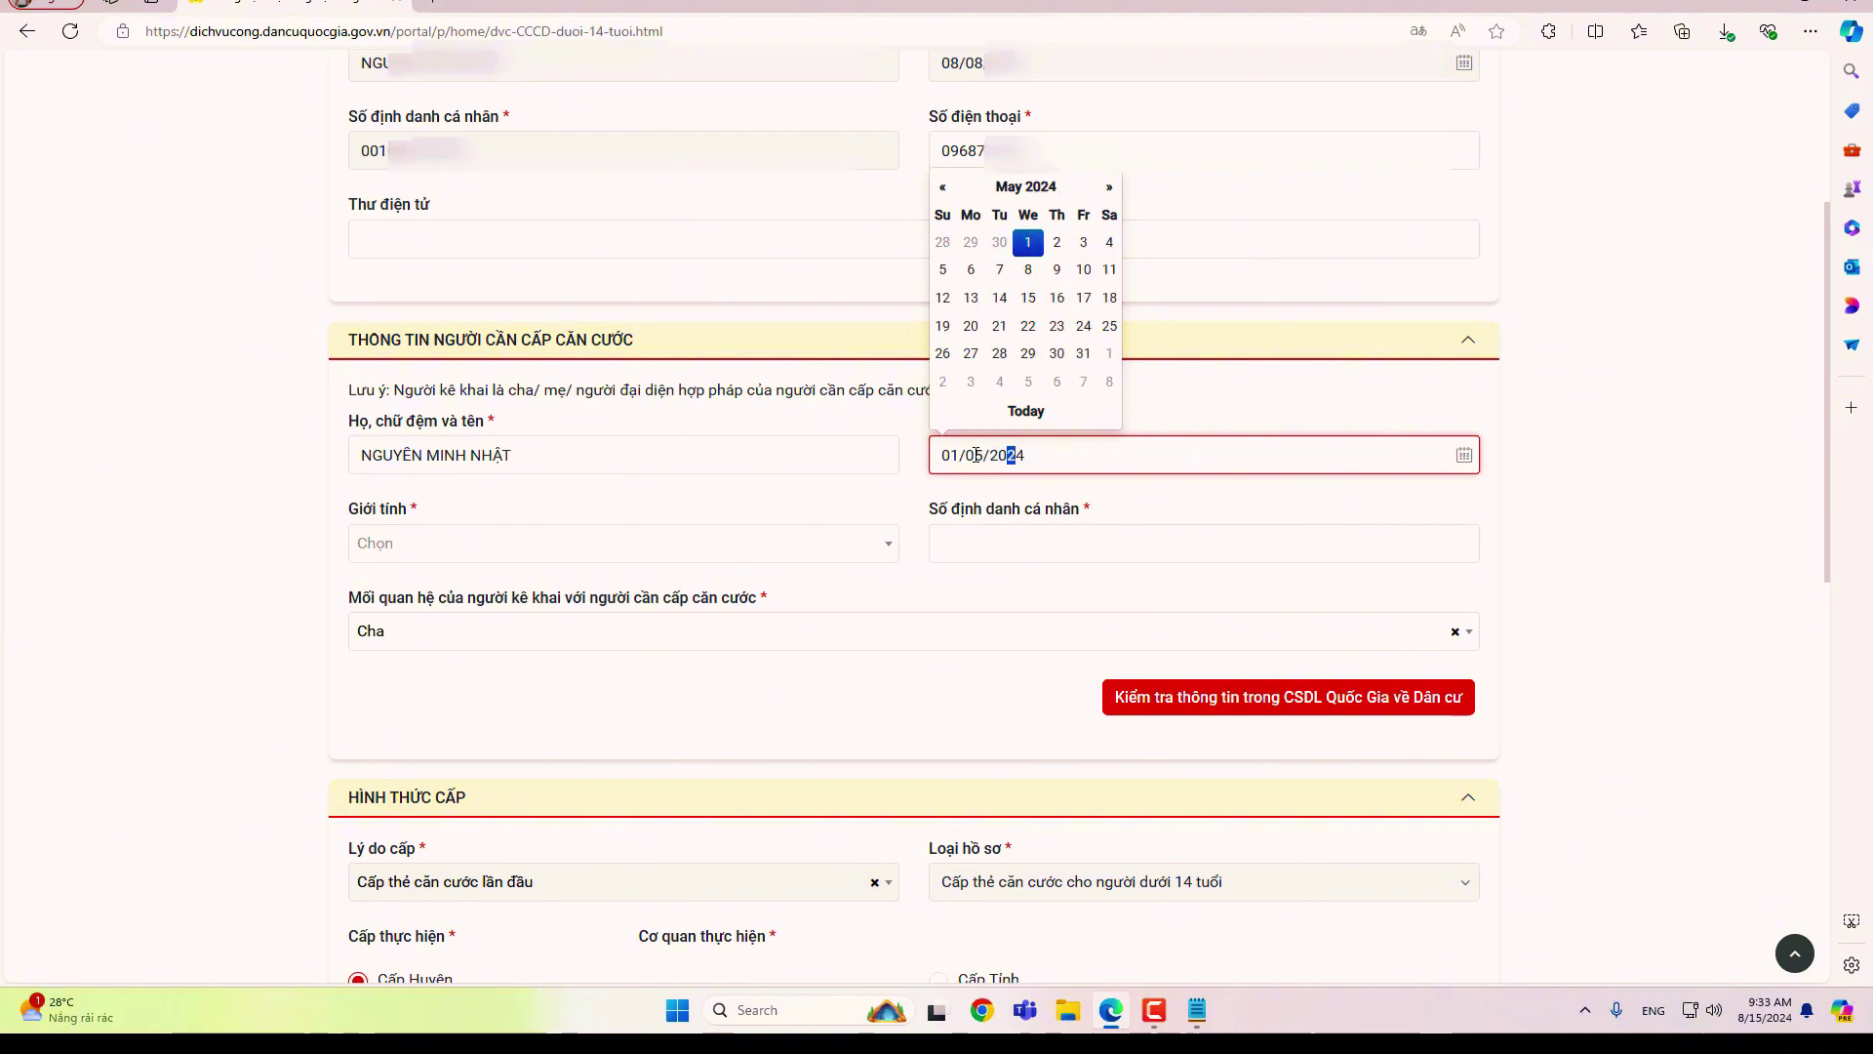
Step: Fill the child's ID number from the saved suggestion and set gender to Nam
{"action": "left_click", "coordinate": [981, 547]}
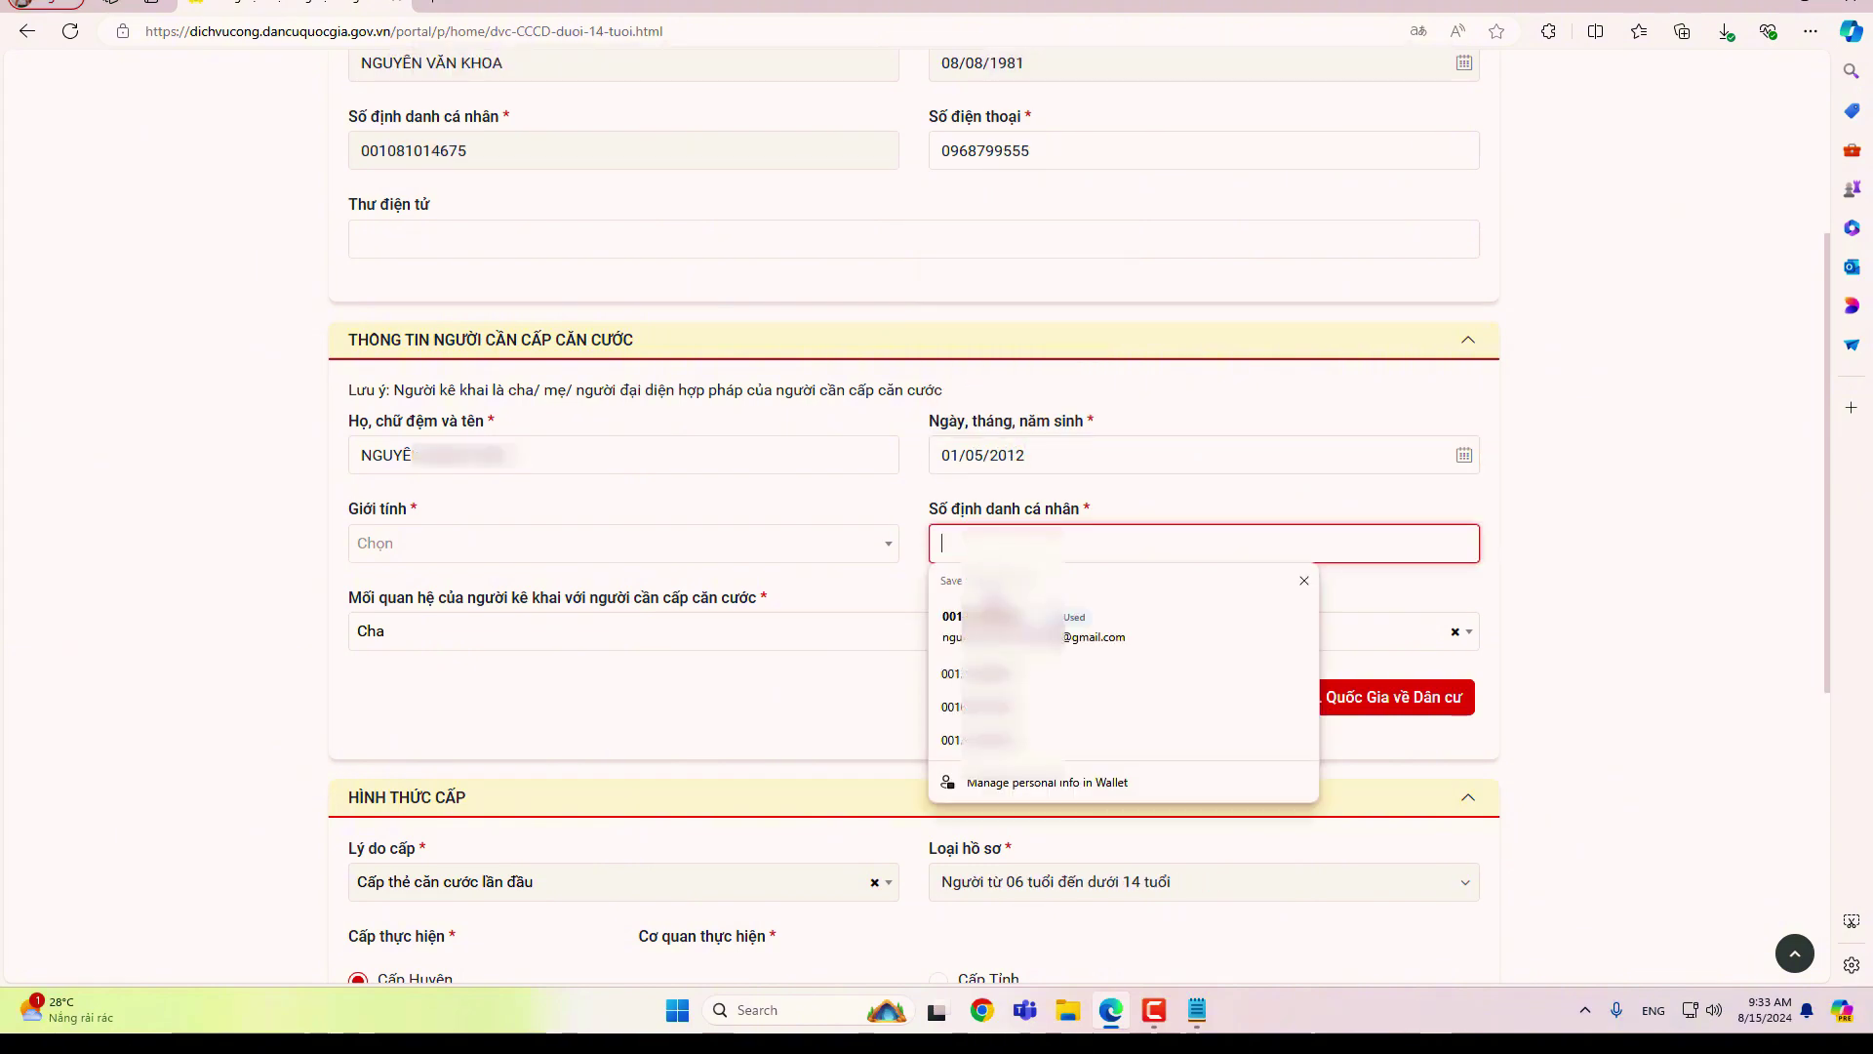
{"action": "key", "text": "Down"}
{"action": "key", "text": "Down"}
{"action": "key", "text": "Return"}
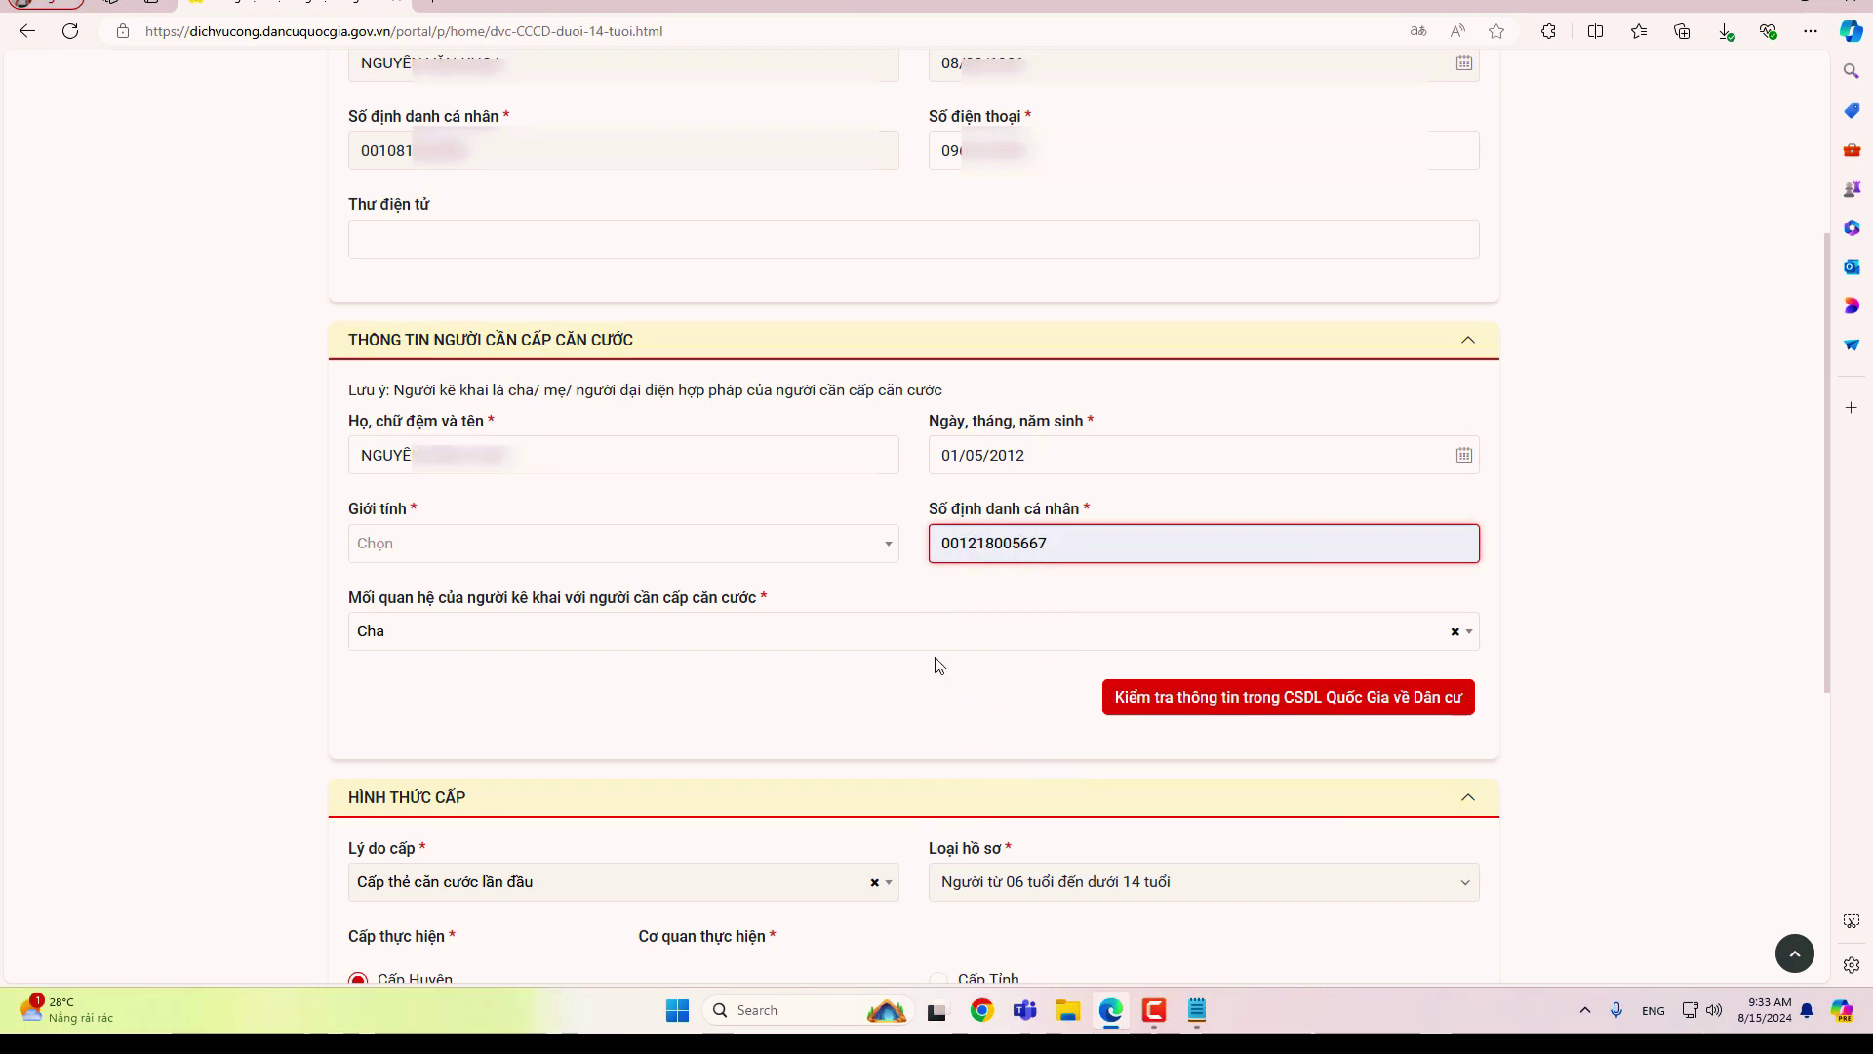
{"action": "left_click", "coordinate": [807, 546]}
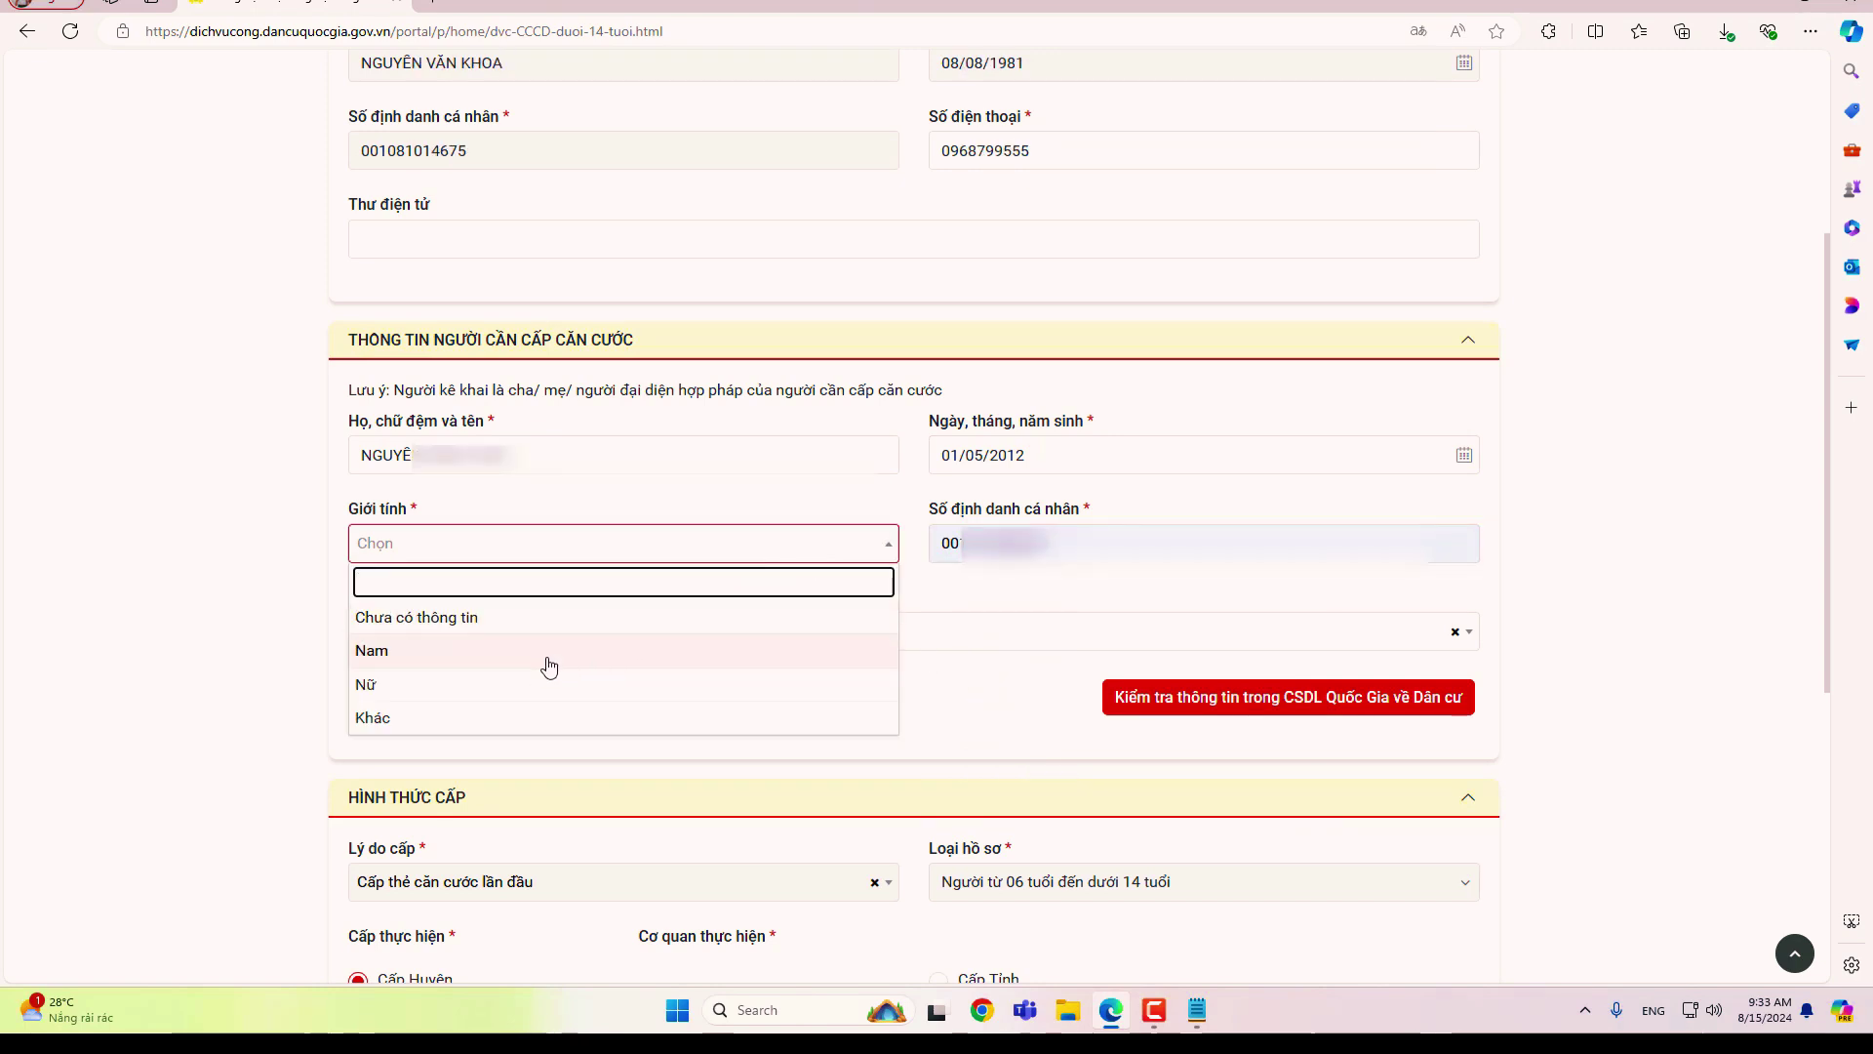
{"action": "left_click", "coordinate": [697, 656]}
{"action": "scroll", "coordinate": [847, 683], "scroll_direction": "down", "scroll_amount": 4}
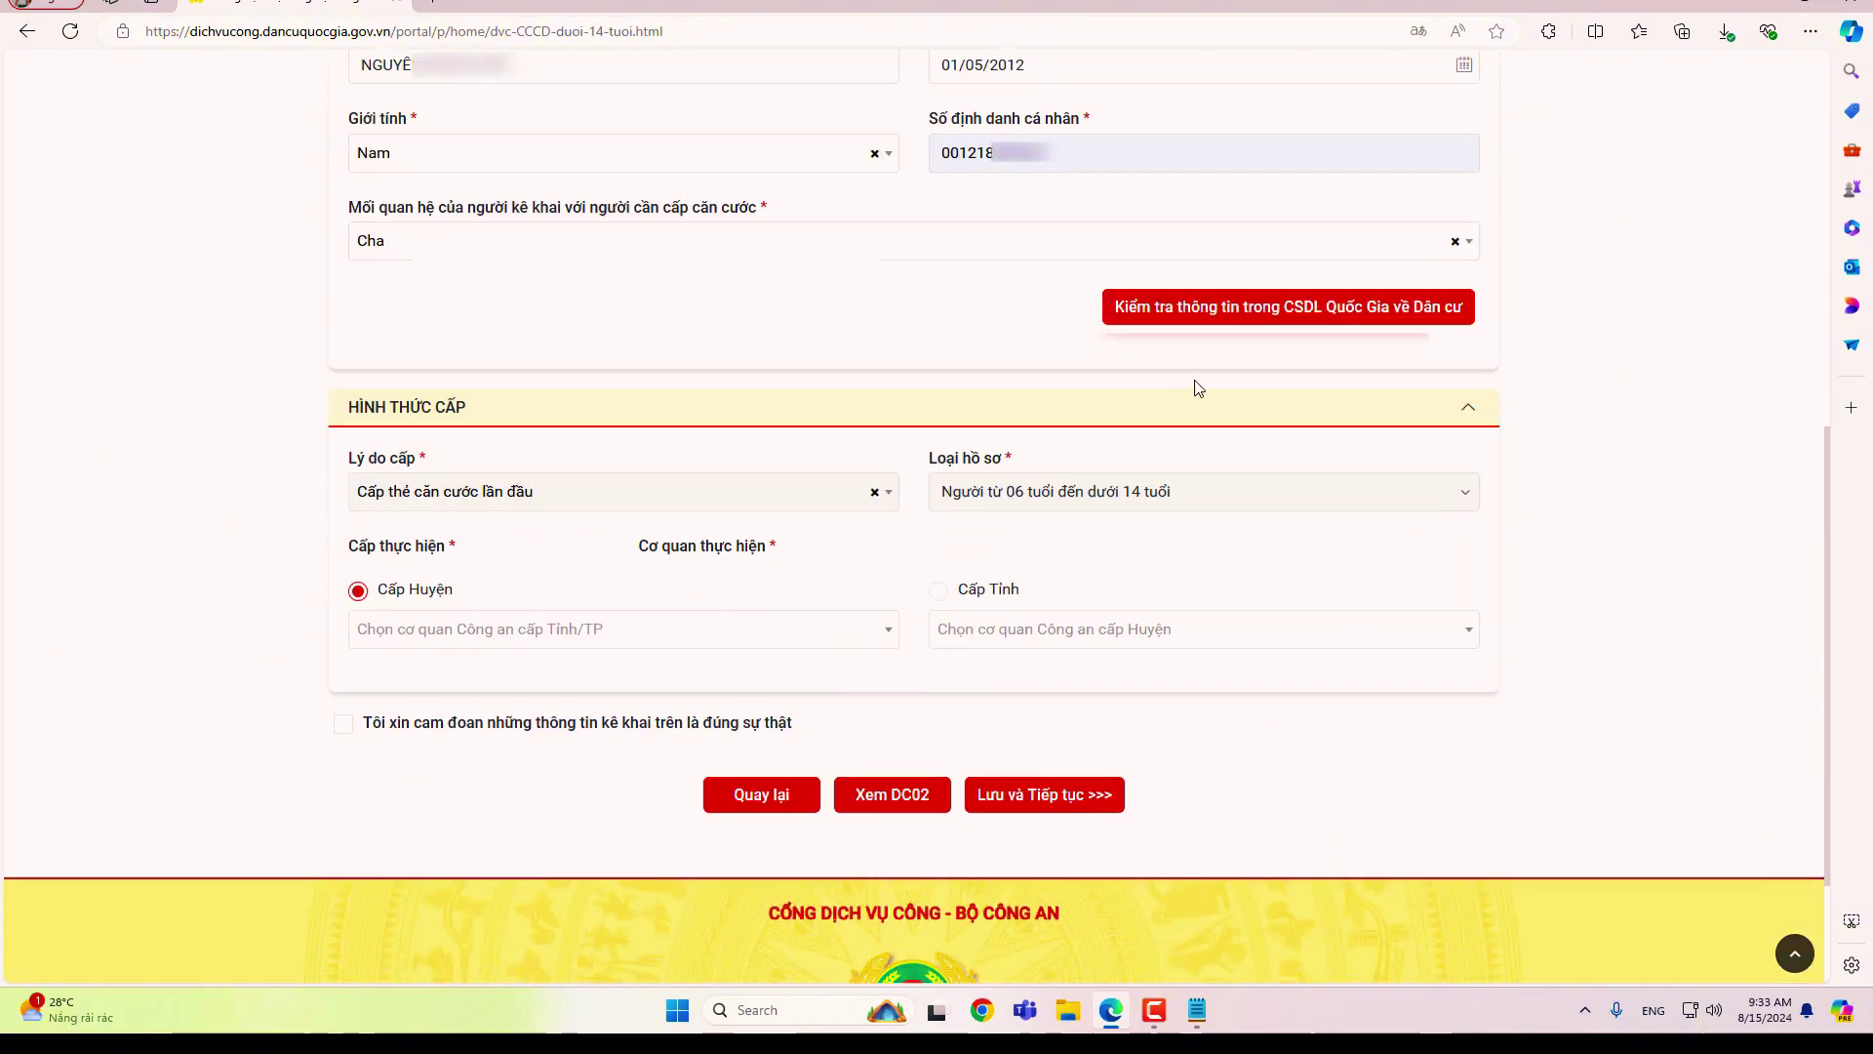
Step: Paste the child's ID number back in and rerun 'Kiểm tra thông tin trong CSDL Quốc Gia về Dân cư' until it passes
{"action": "left_click", "coordinate": [1184, 318]}
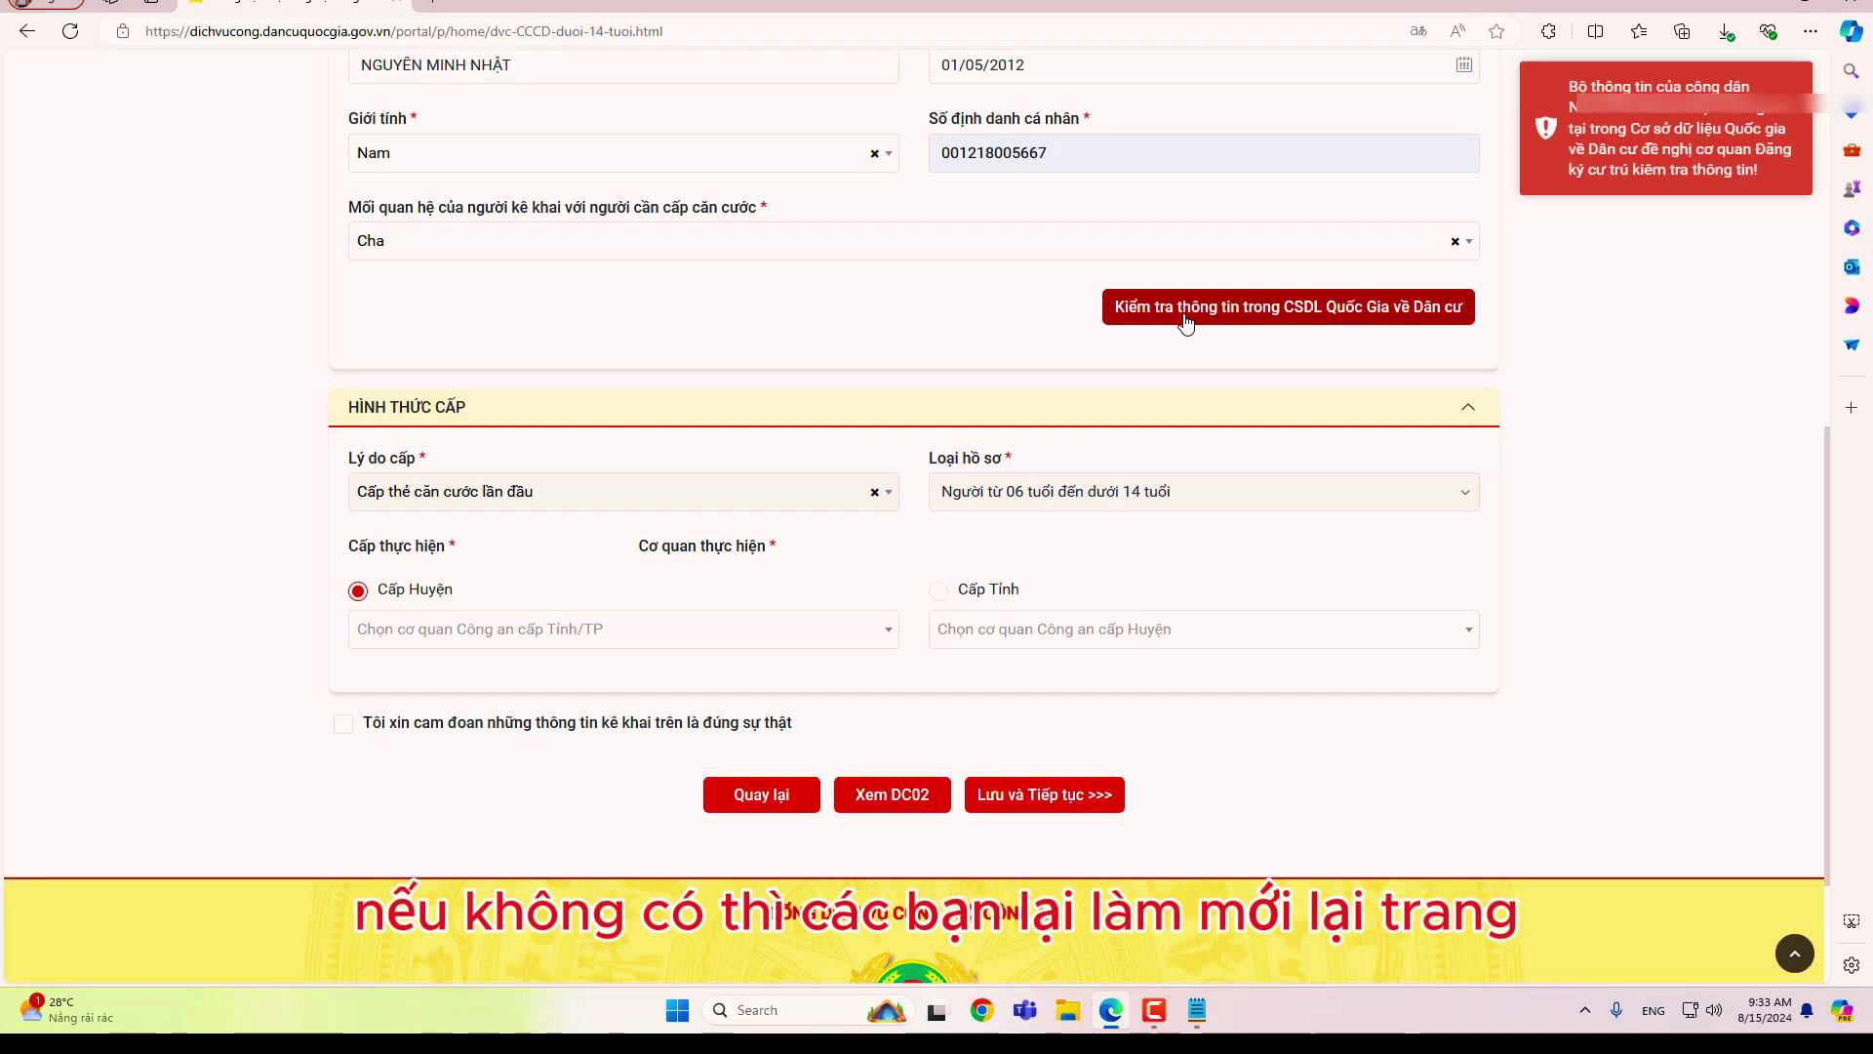
{"action": "left_click", "coordinate": [1187, 320]}
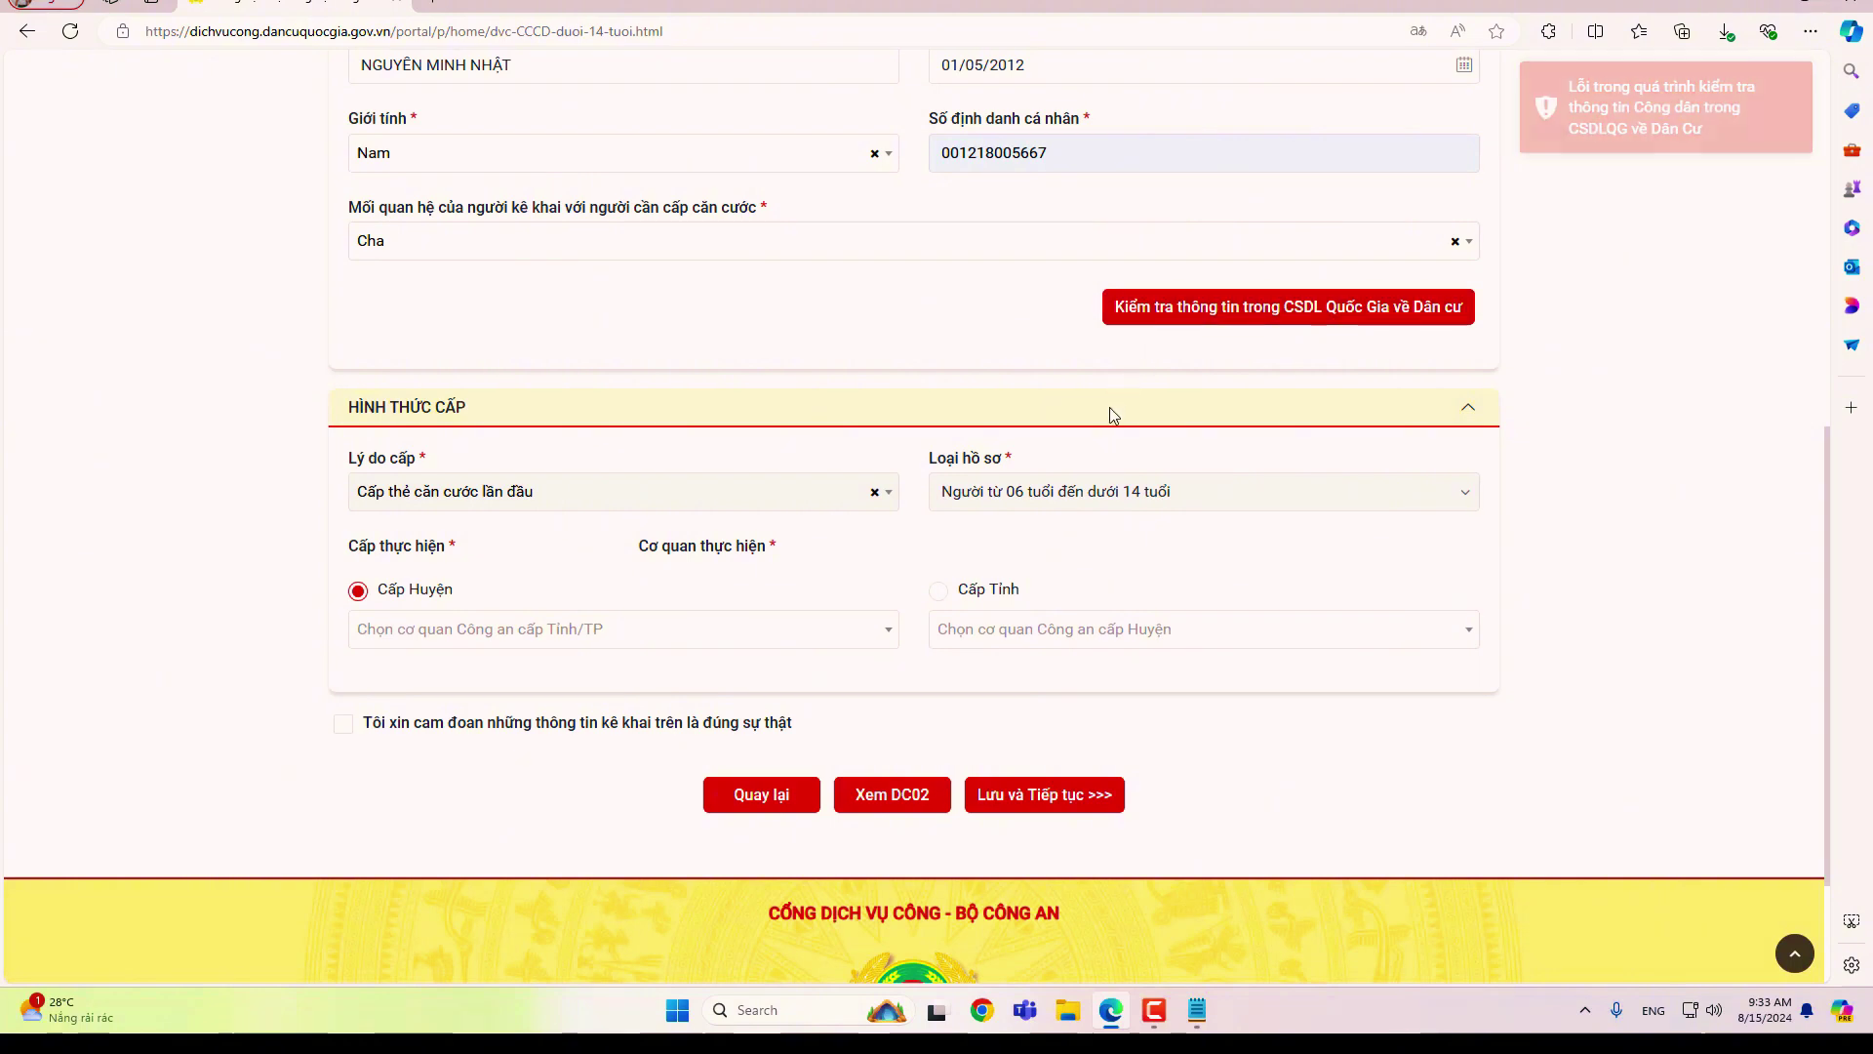
{"action": "scroll", "coordinate": [1112, 415], "scroll_direction": "up", "scroll_amount": 2}
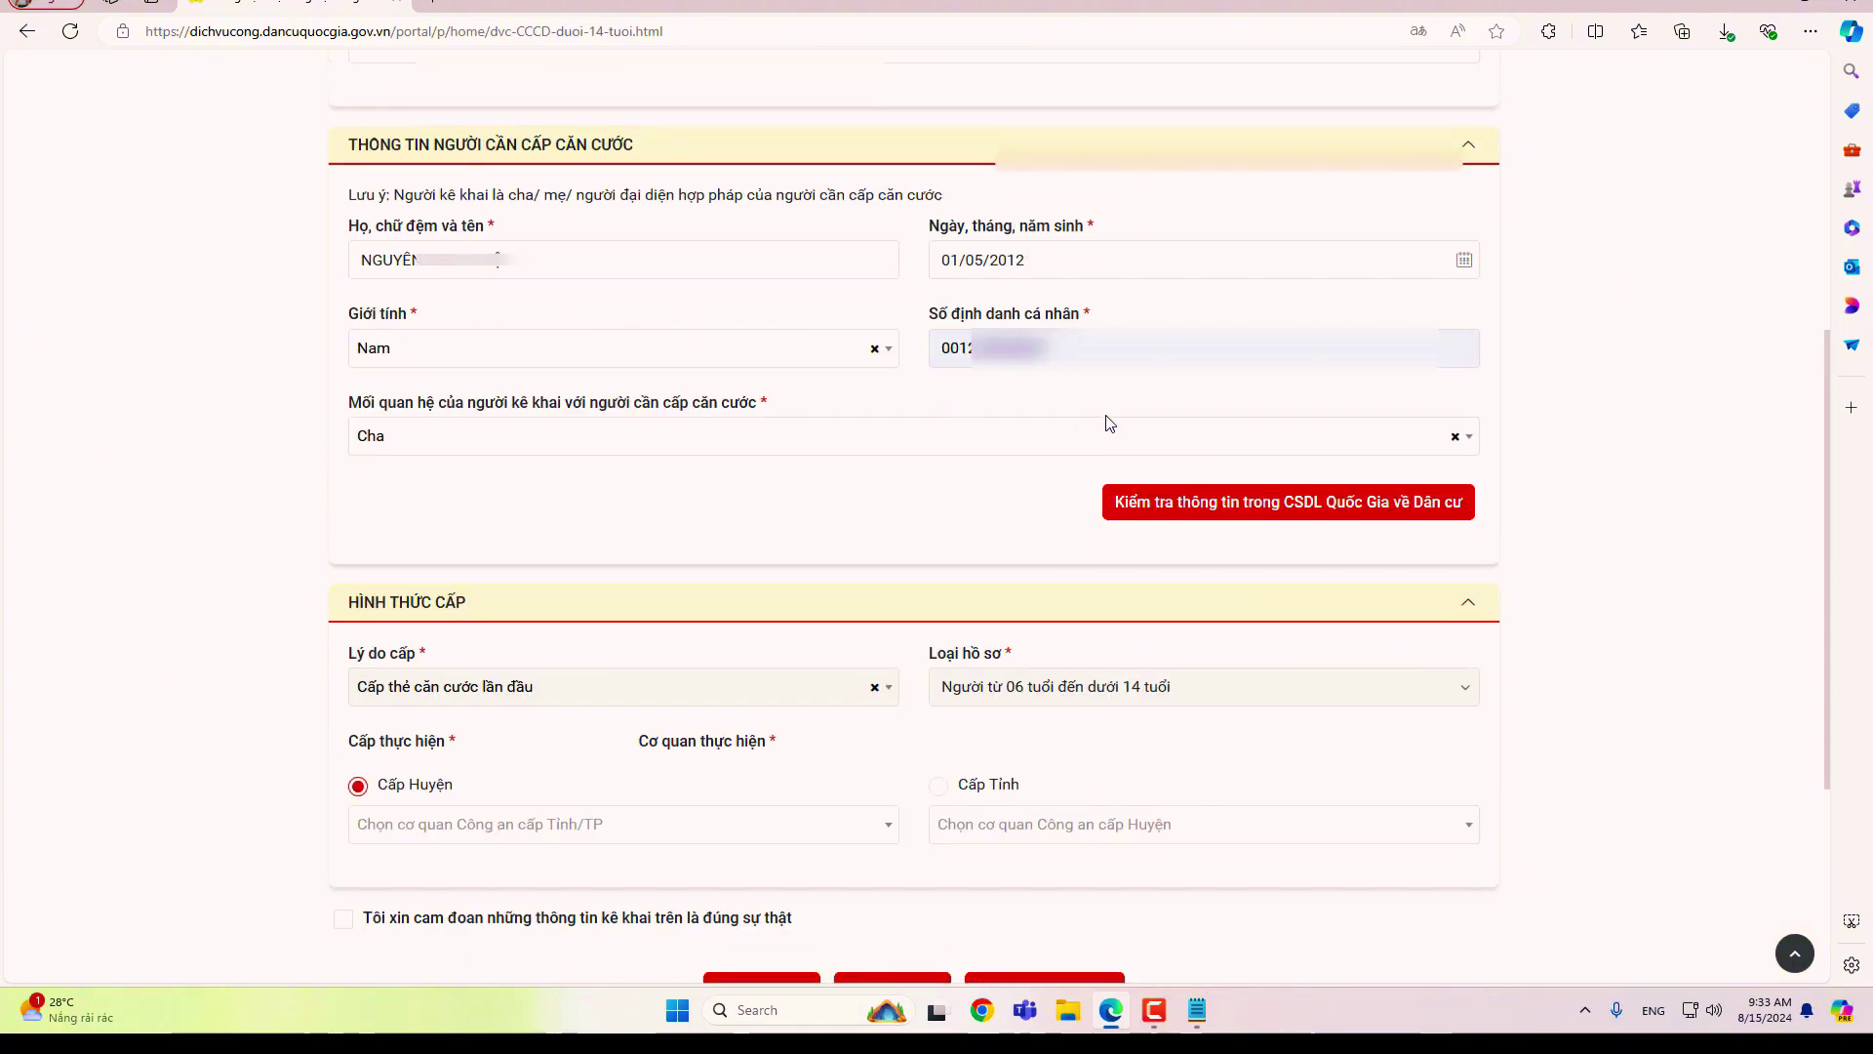
{"action": "right_click", "coordinate": [976, 351]}
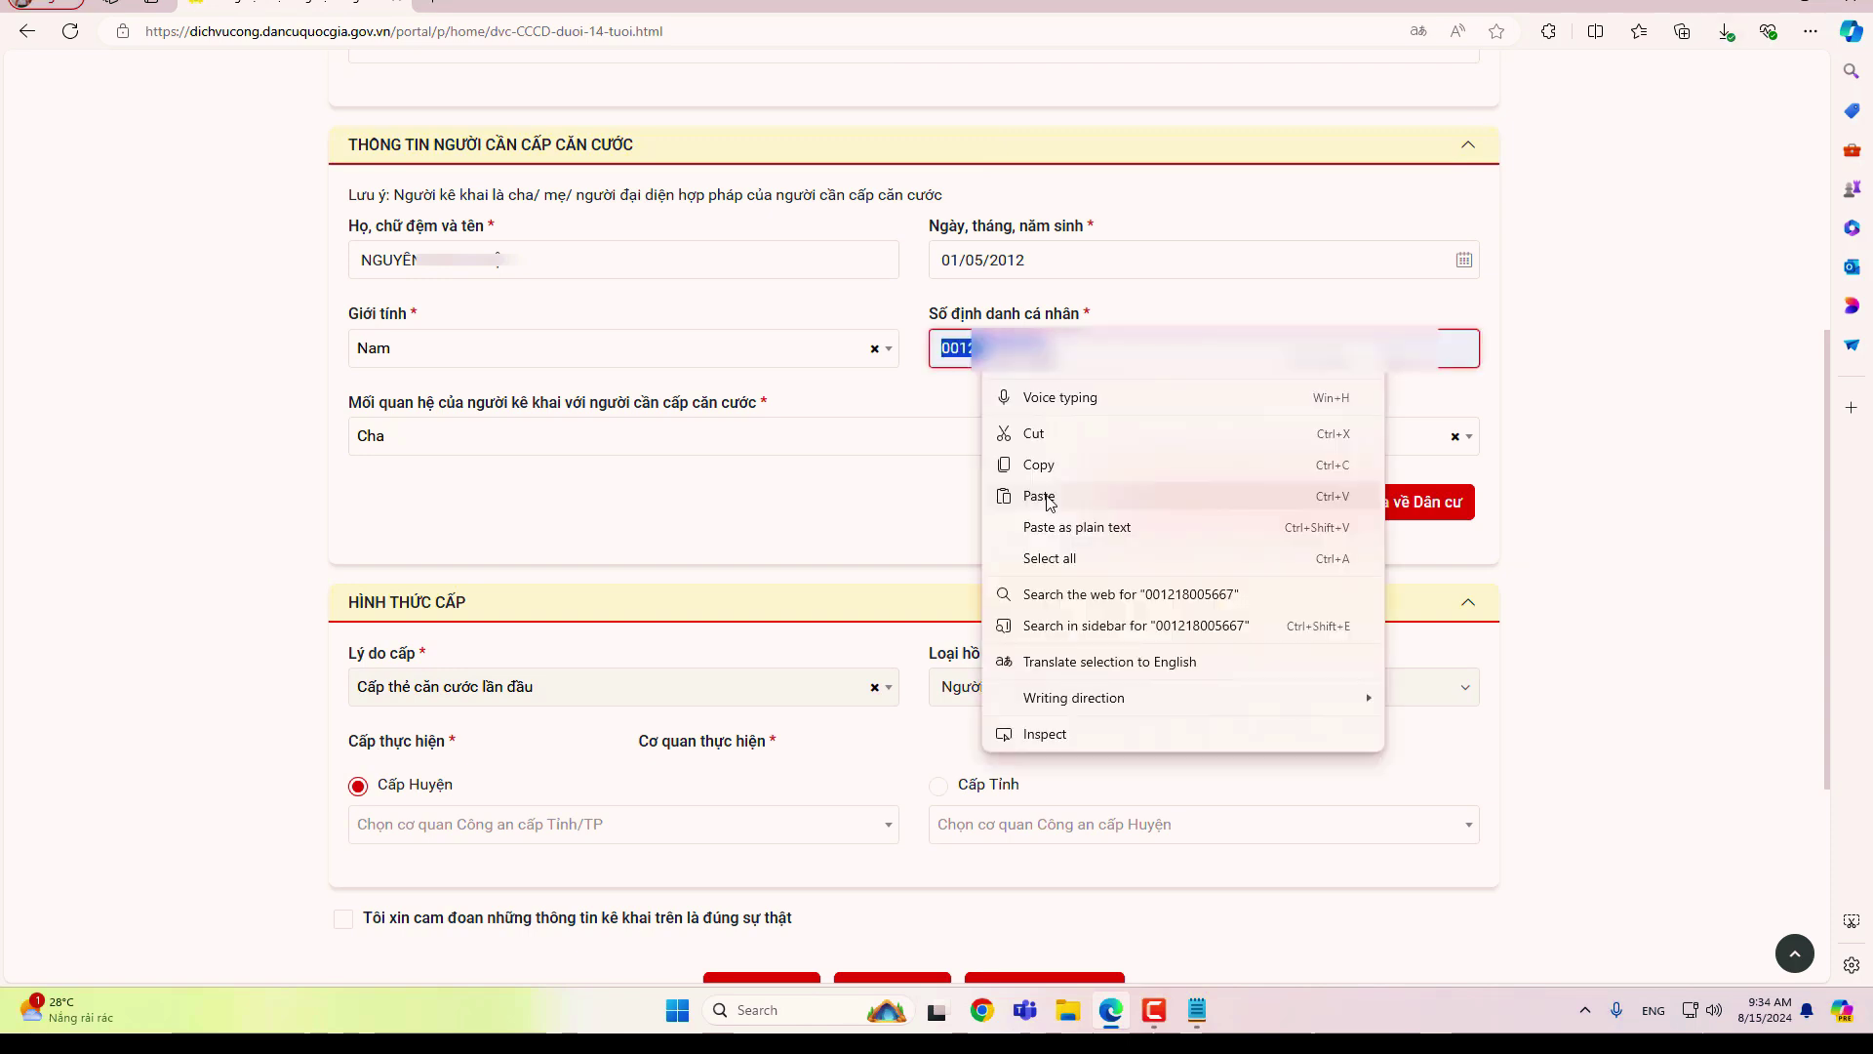
{"action": "left_click", "coordinate": [1254, 462]}
{"action": "left_click", "coordinate": [1274, 503]}
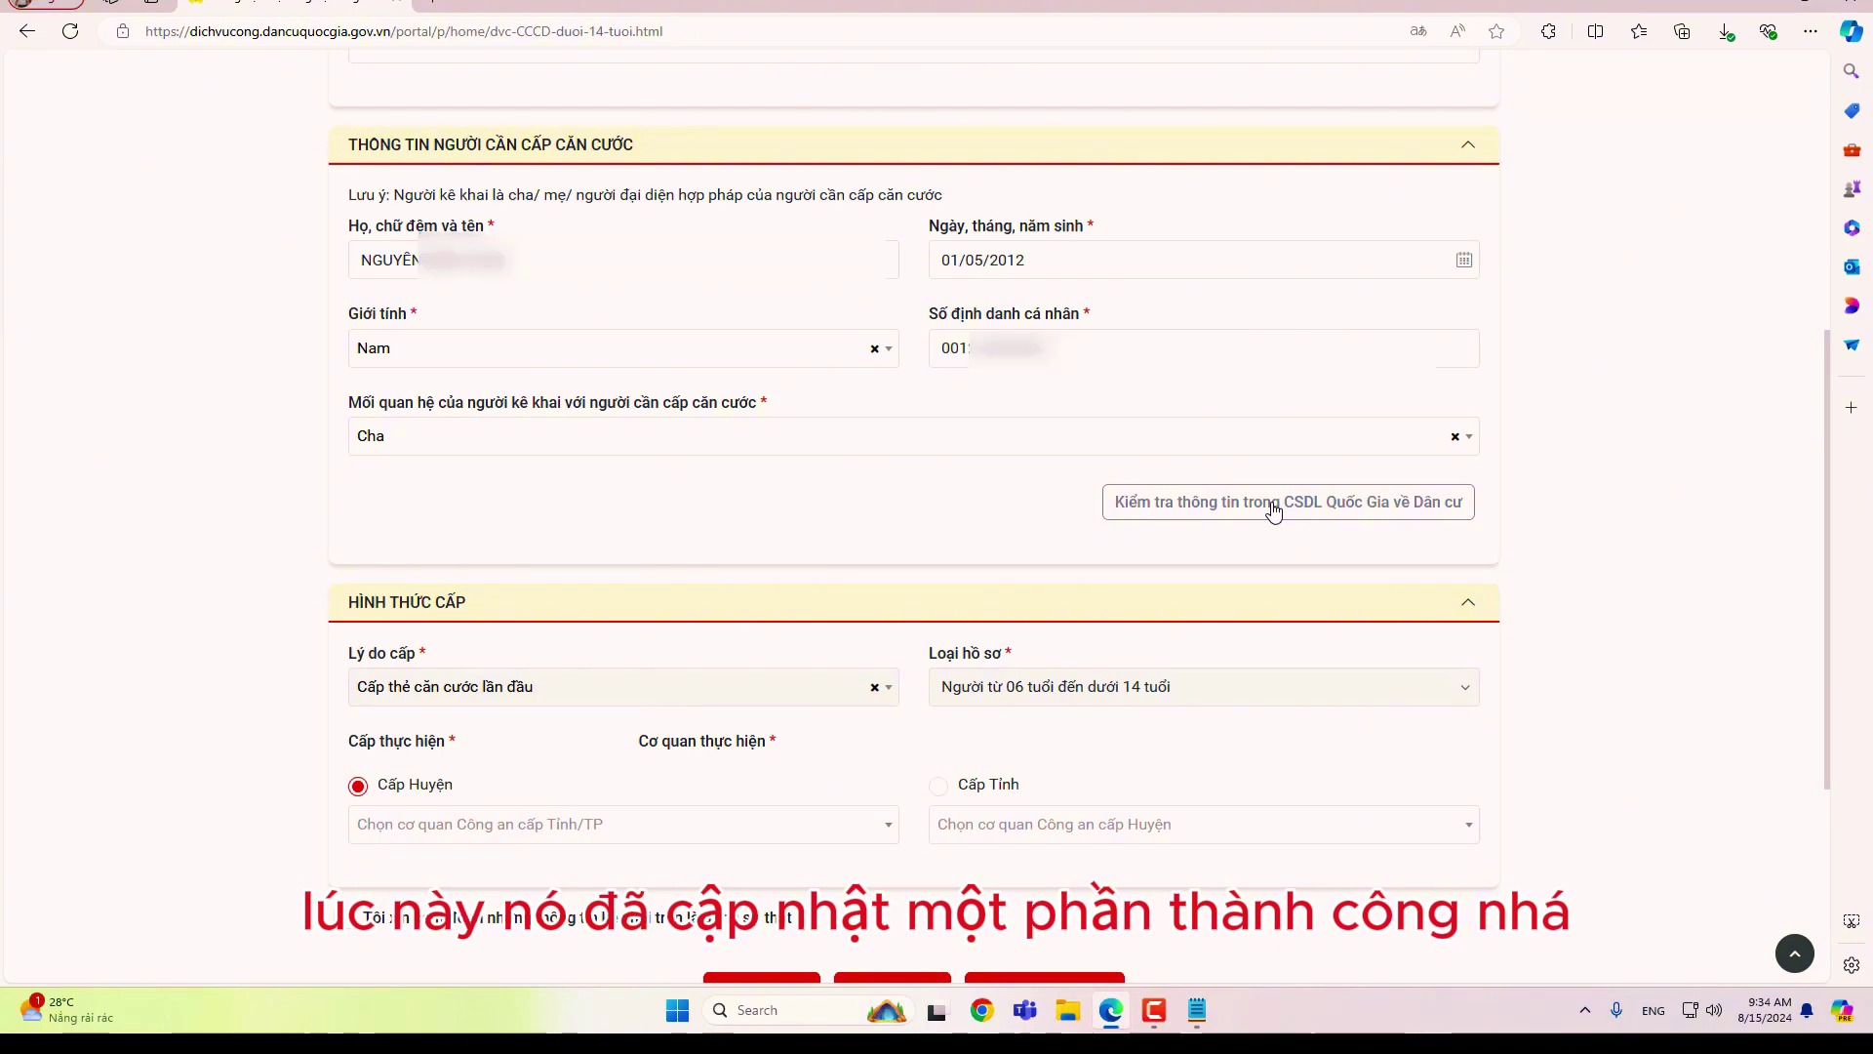
Step: Repeat 'Lưu và Tiếp tục >>>' until the 'Thông tin công dân hợp lệ' confirmation appears
{"action": "scroll", "coordinate": [1027, 740], "scroll_direction": "down", "scroll_amount": 1}
{"action": "scroll", "coordinate": [1027, 741], "scroll_direction": "down", "scroll_amount": 2}
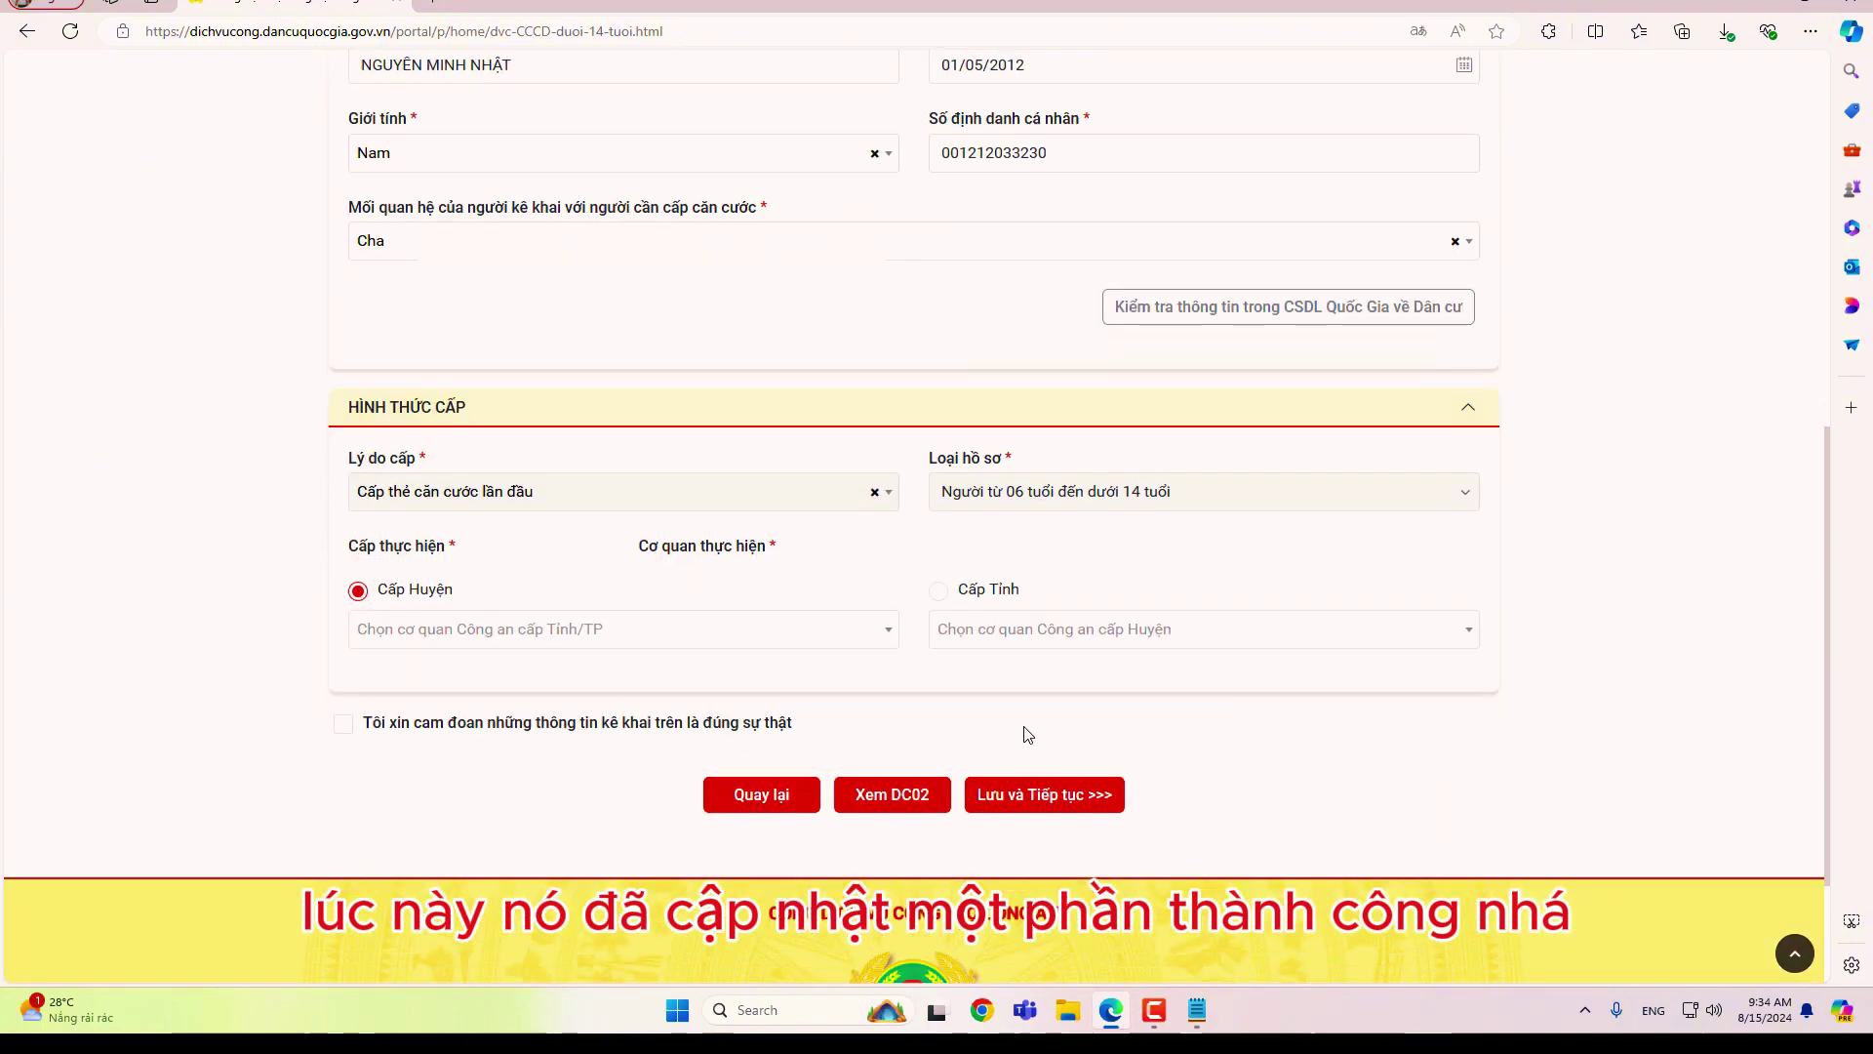
{"action": "left_click", "coordinate": [1068, 802]}
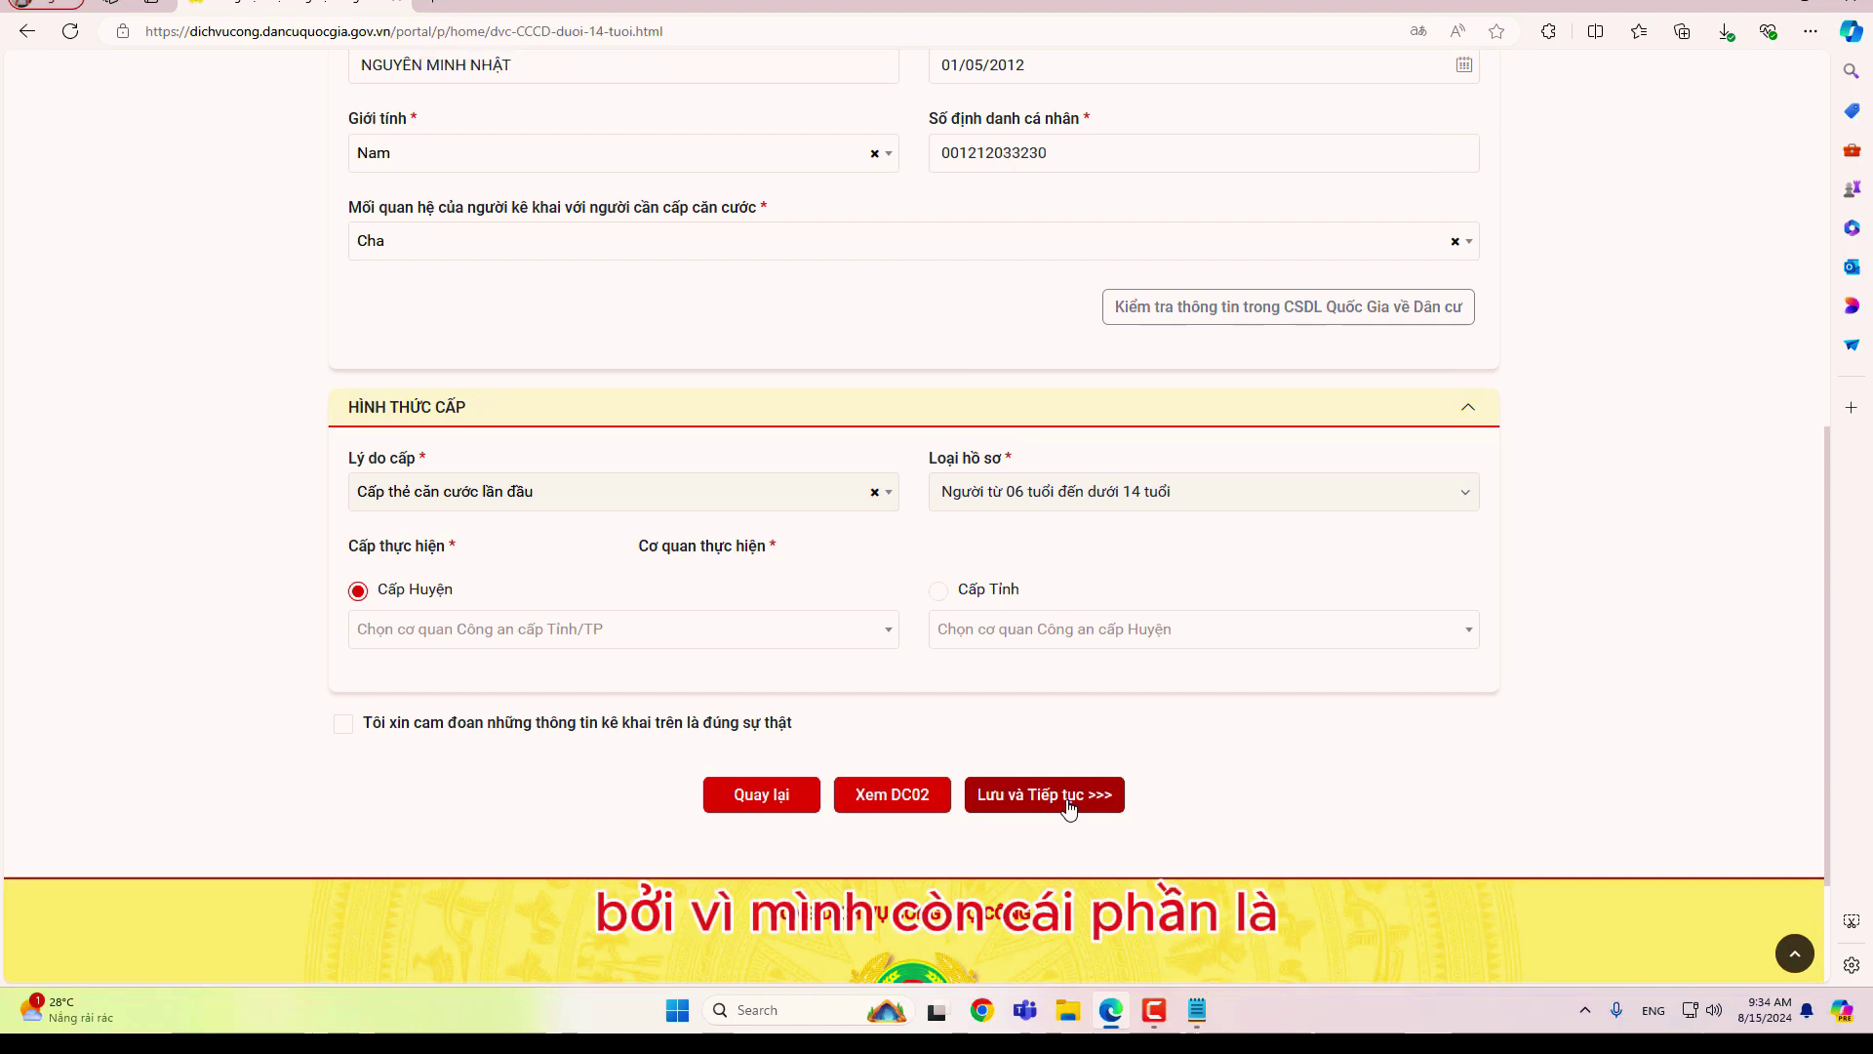
{"action": "scroll", "coordinate": [1087, 741], "scroll_direction": "up", "scroll_amount": 2}
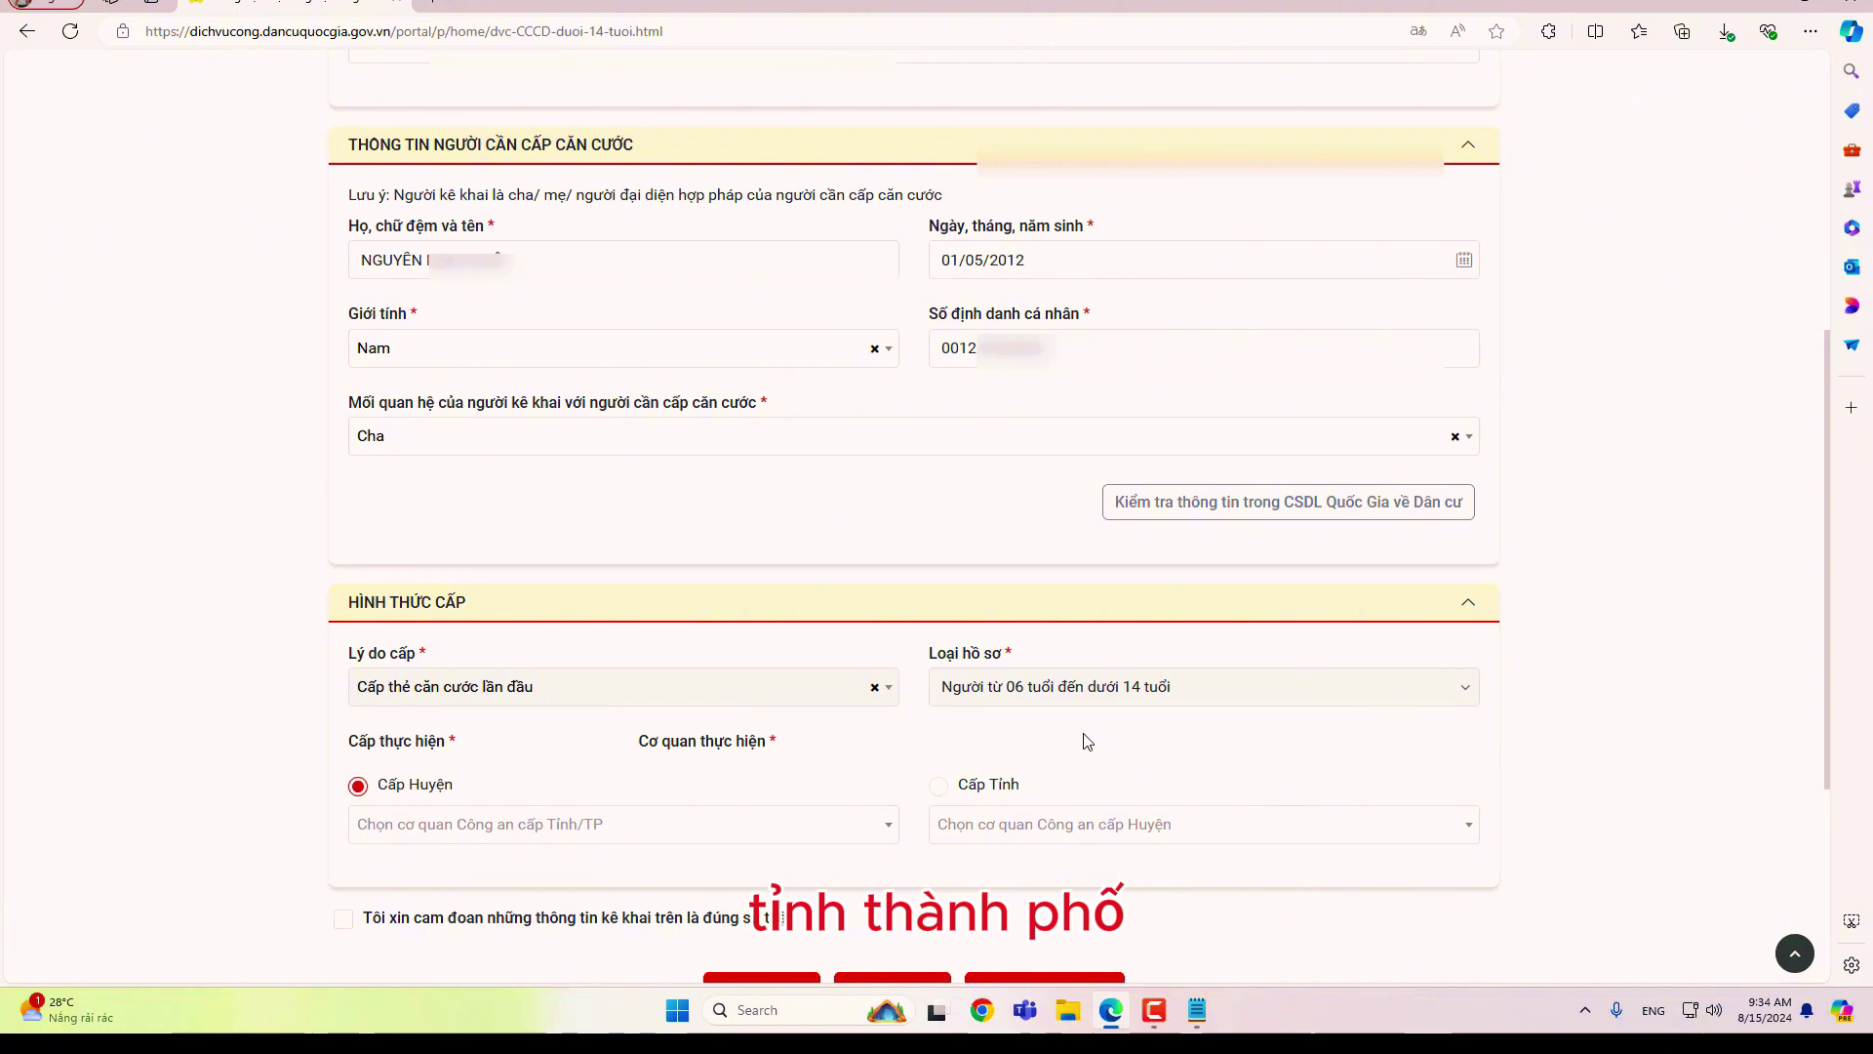
{"action": "scroll", "coordinate": [1085, 742], "scroll_direction": "down", "scroll_amount": 3}
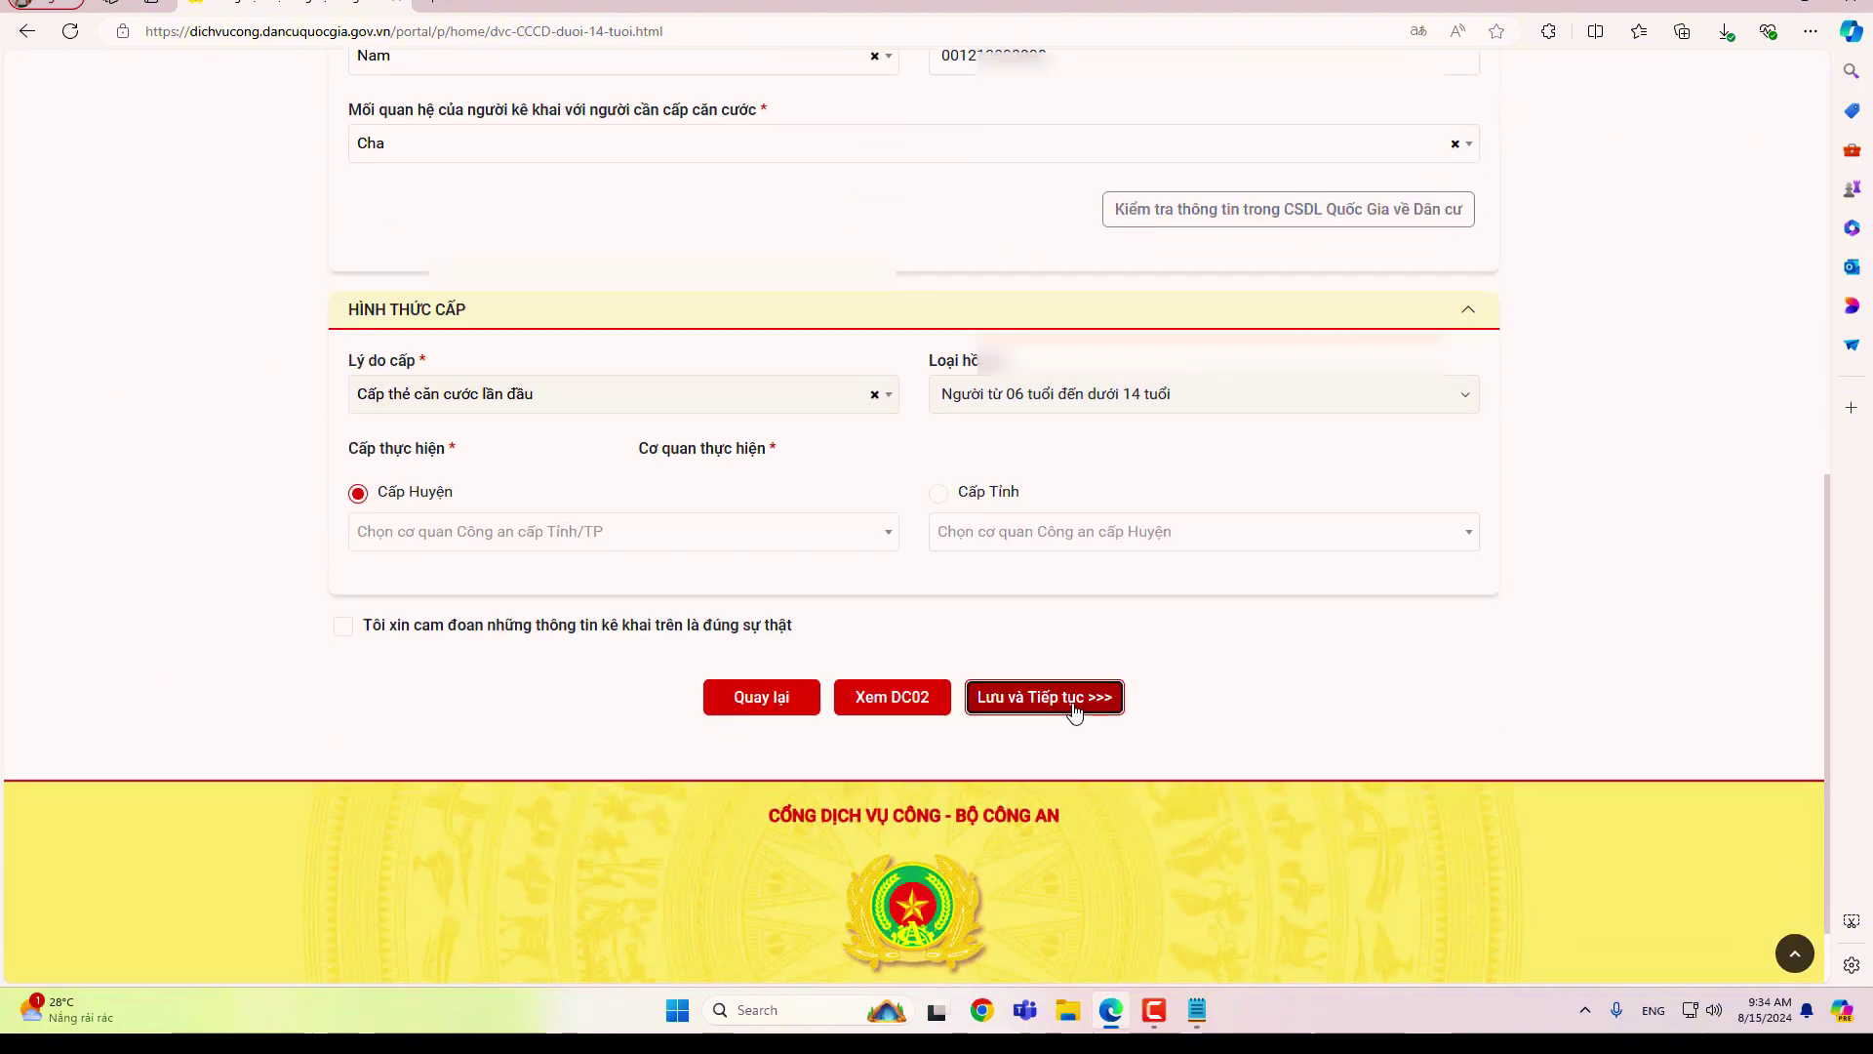
{"action": "left_click", "coordinate": [1074, 710]}
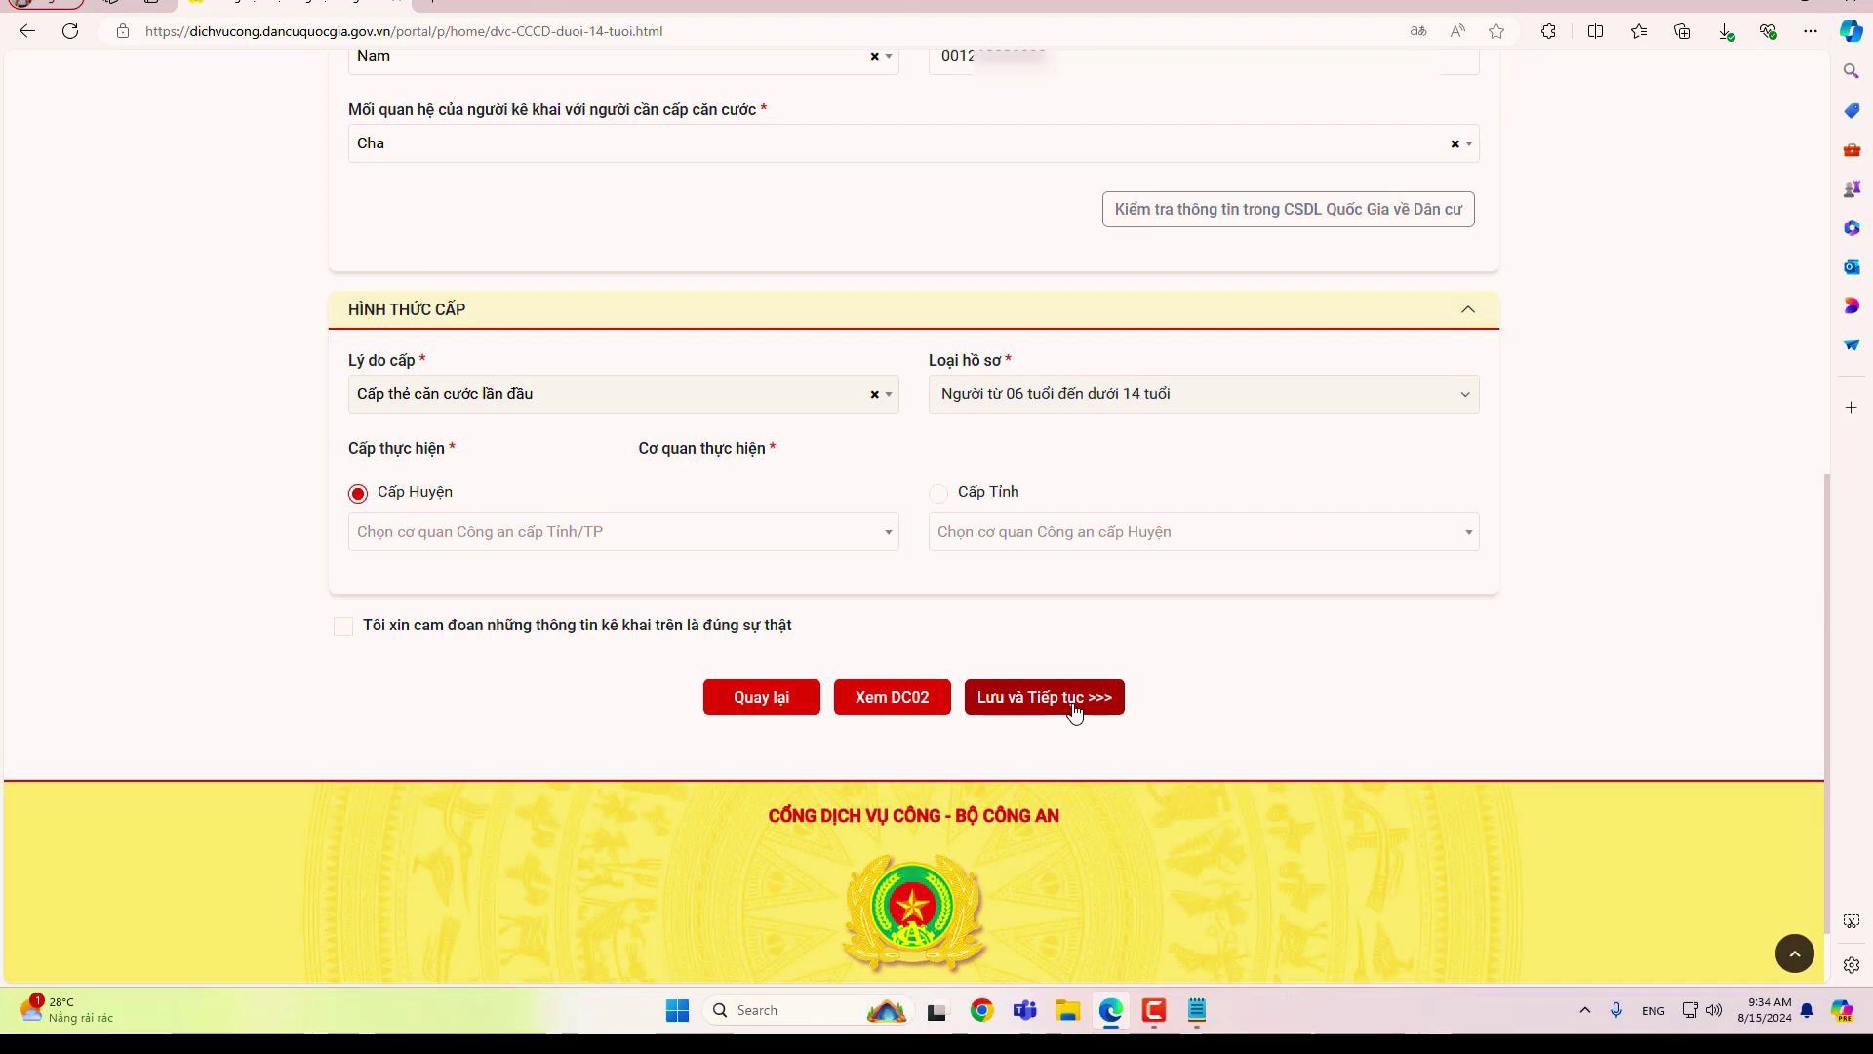
{"action": "left_click", "coordinate": [943, 703]}
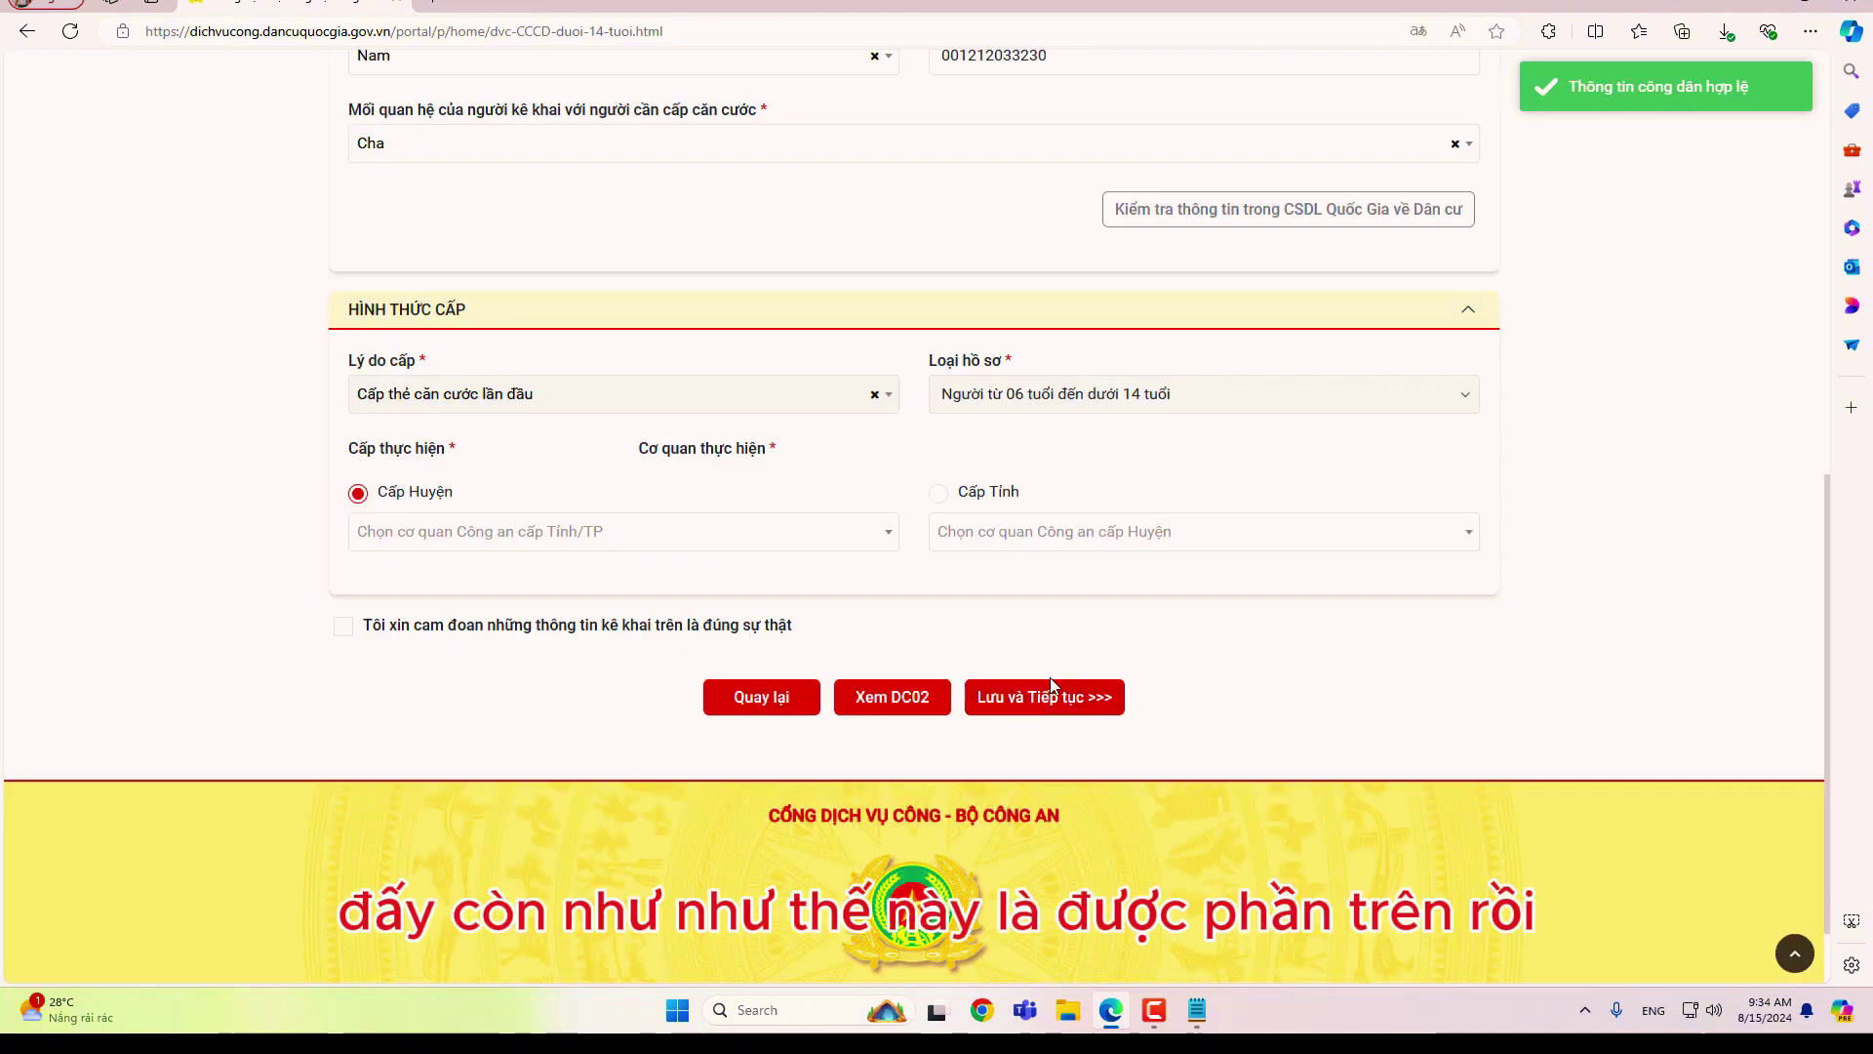
{"action": "scroll", "coordinate": [1154, 673], "scroll_direction": "up", "scroll_amount": 6}
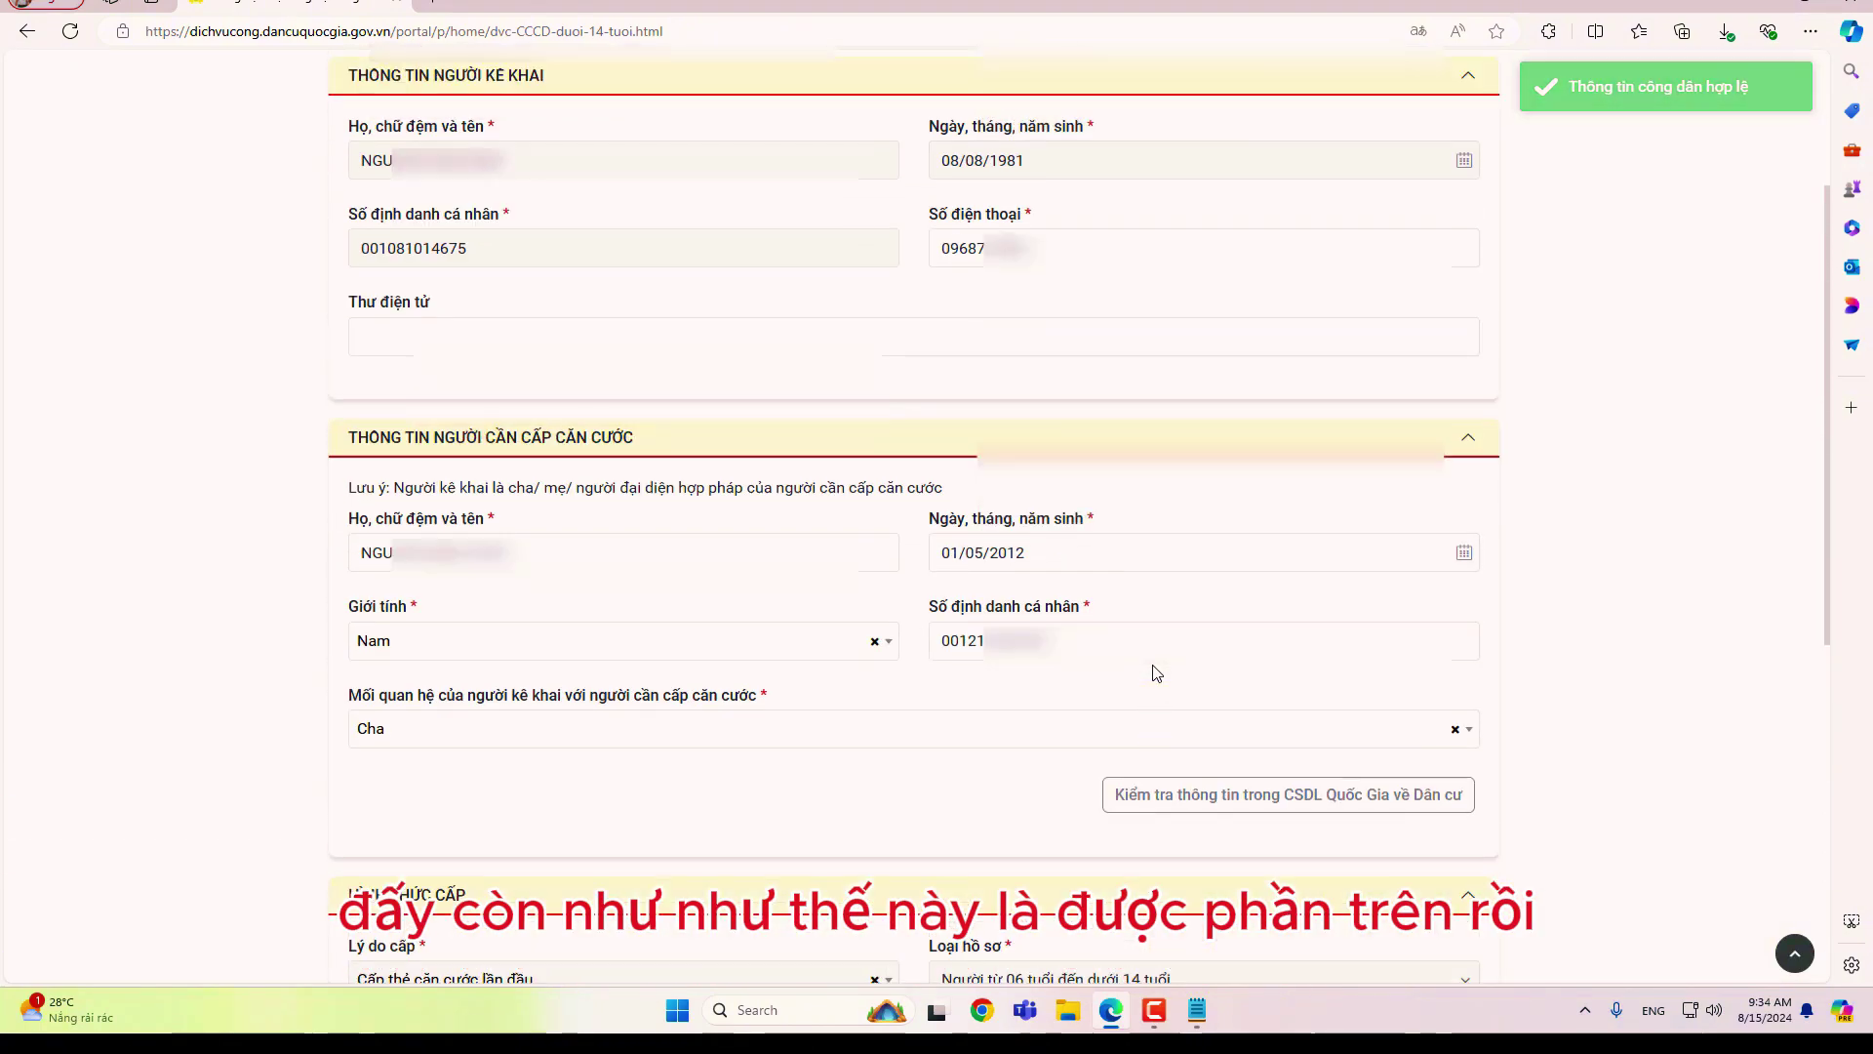
{"action": "scroll", "coordinate": [1155, 674], "scroll_direction": "up", "scroll_amount": 3}
Step: Submit the form twice with 'Lưu và Tiếp tục >>>', which returns a database-check error
{"action": "scroll", "coordinate": [1154, 674], "scroll_direction": "down", "scroll_amount": 5}
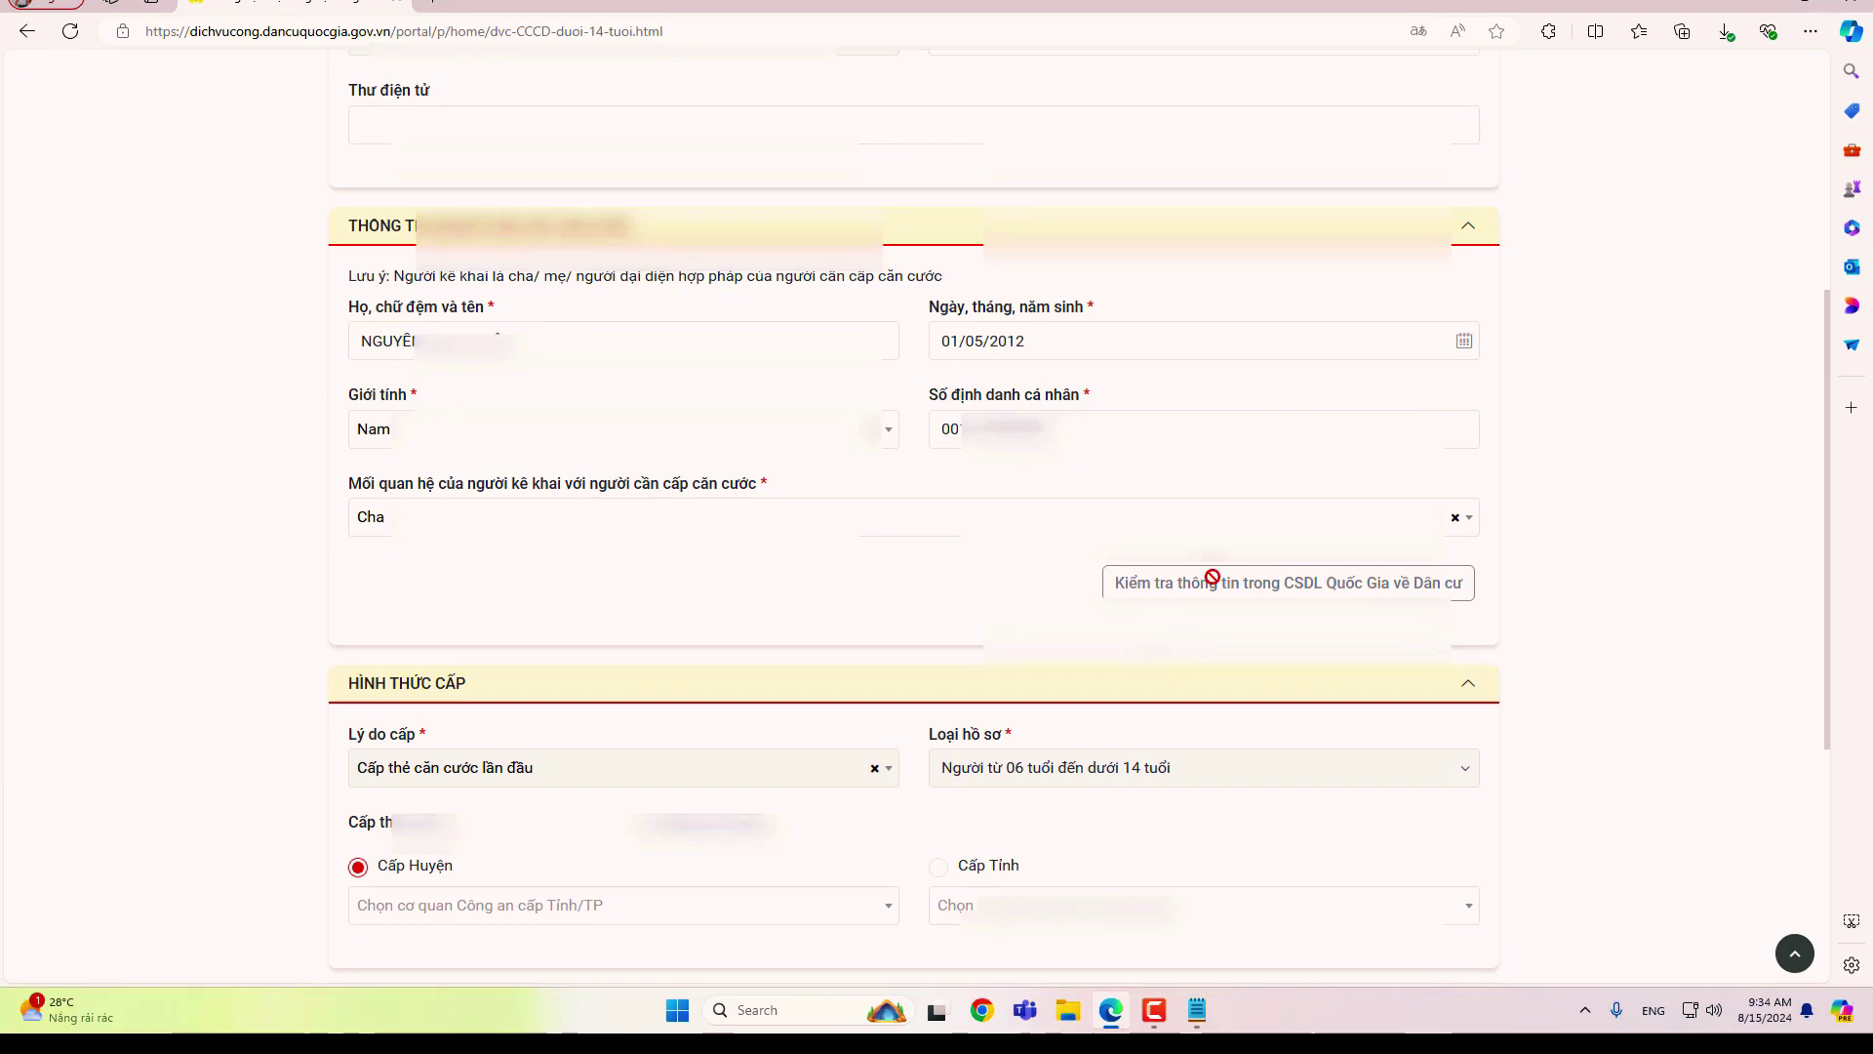
{"action": "scroll", "coordinate": [1122, 693], "scroll_direction": "down", "scroll_amount": 3}
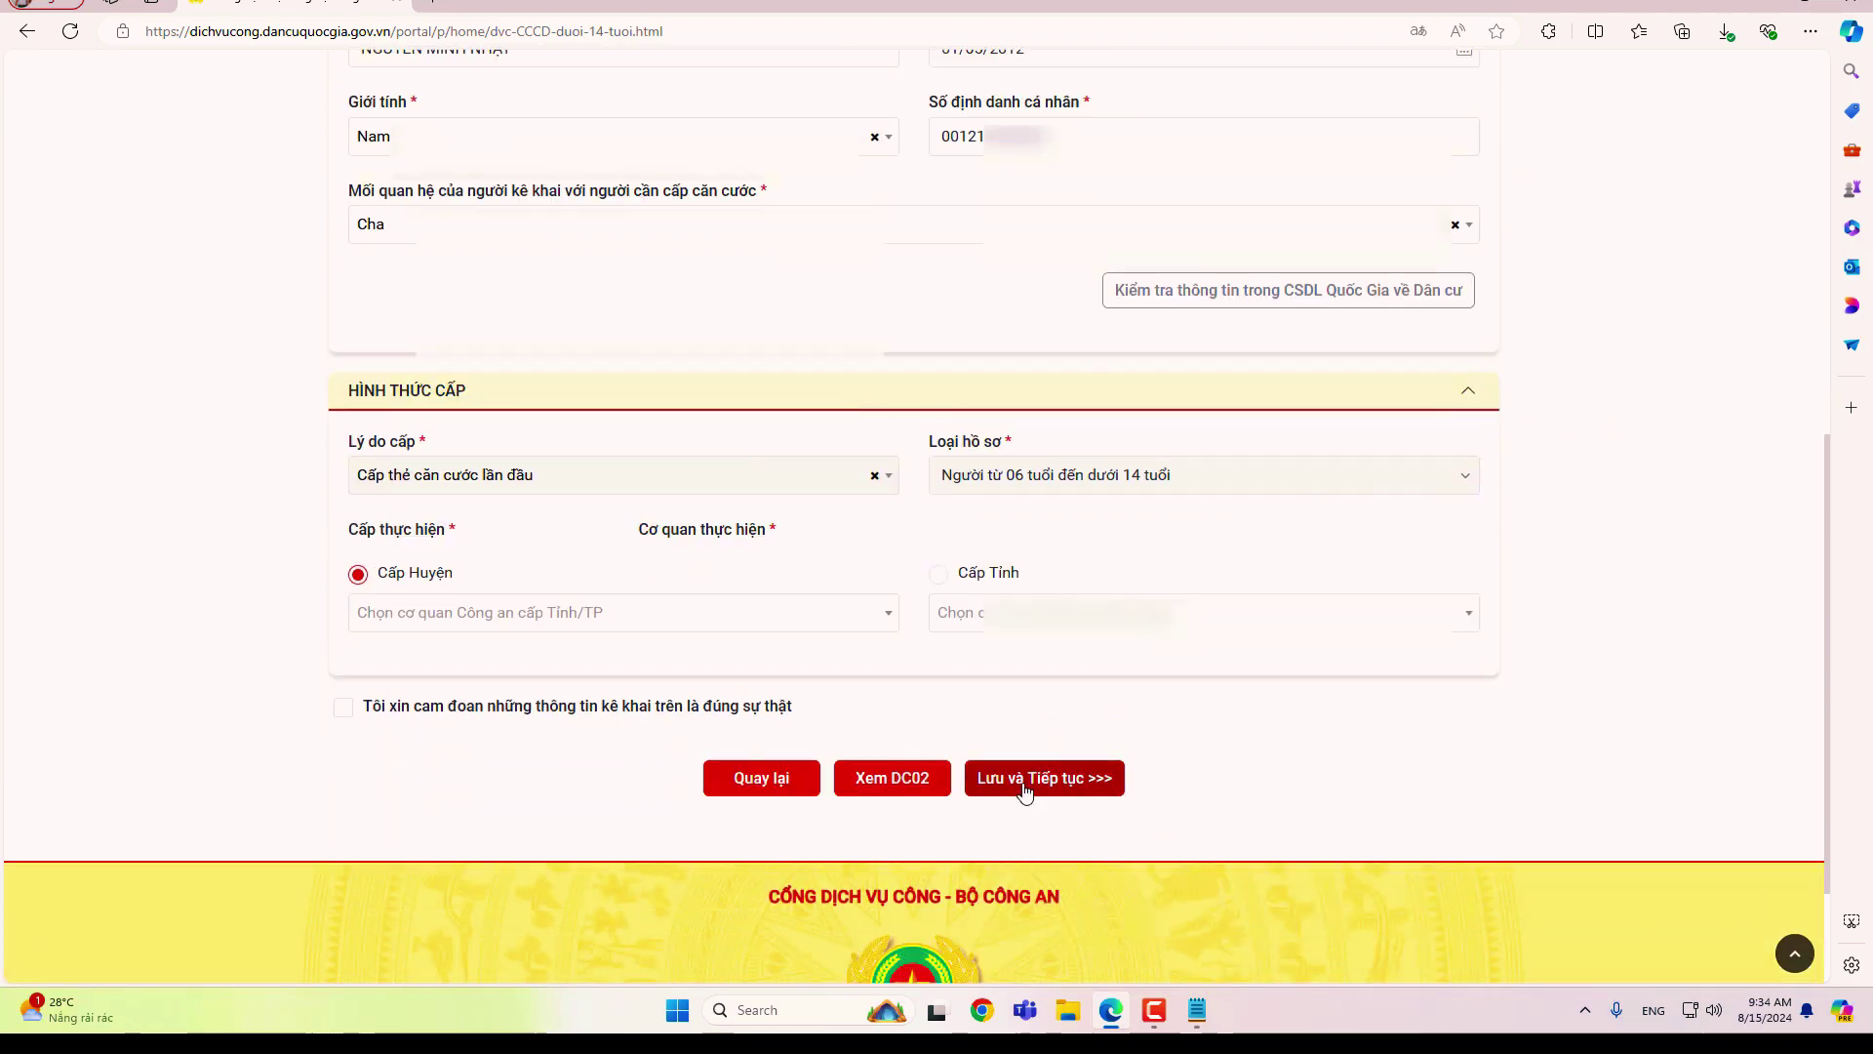
{"action": "left_click", "coordinate": [1100, 785]}
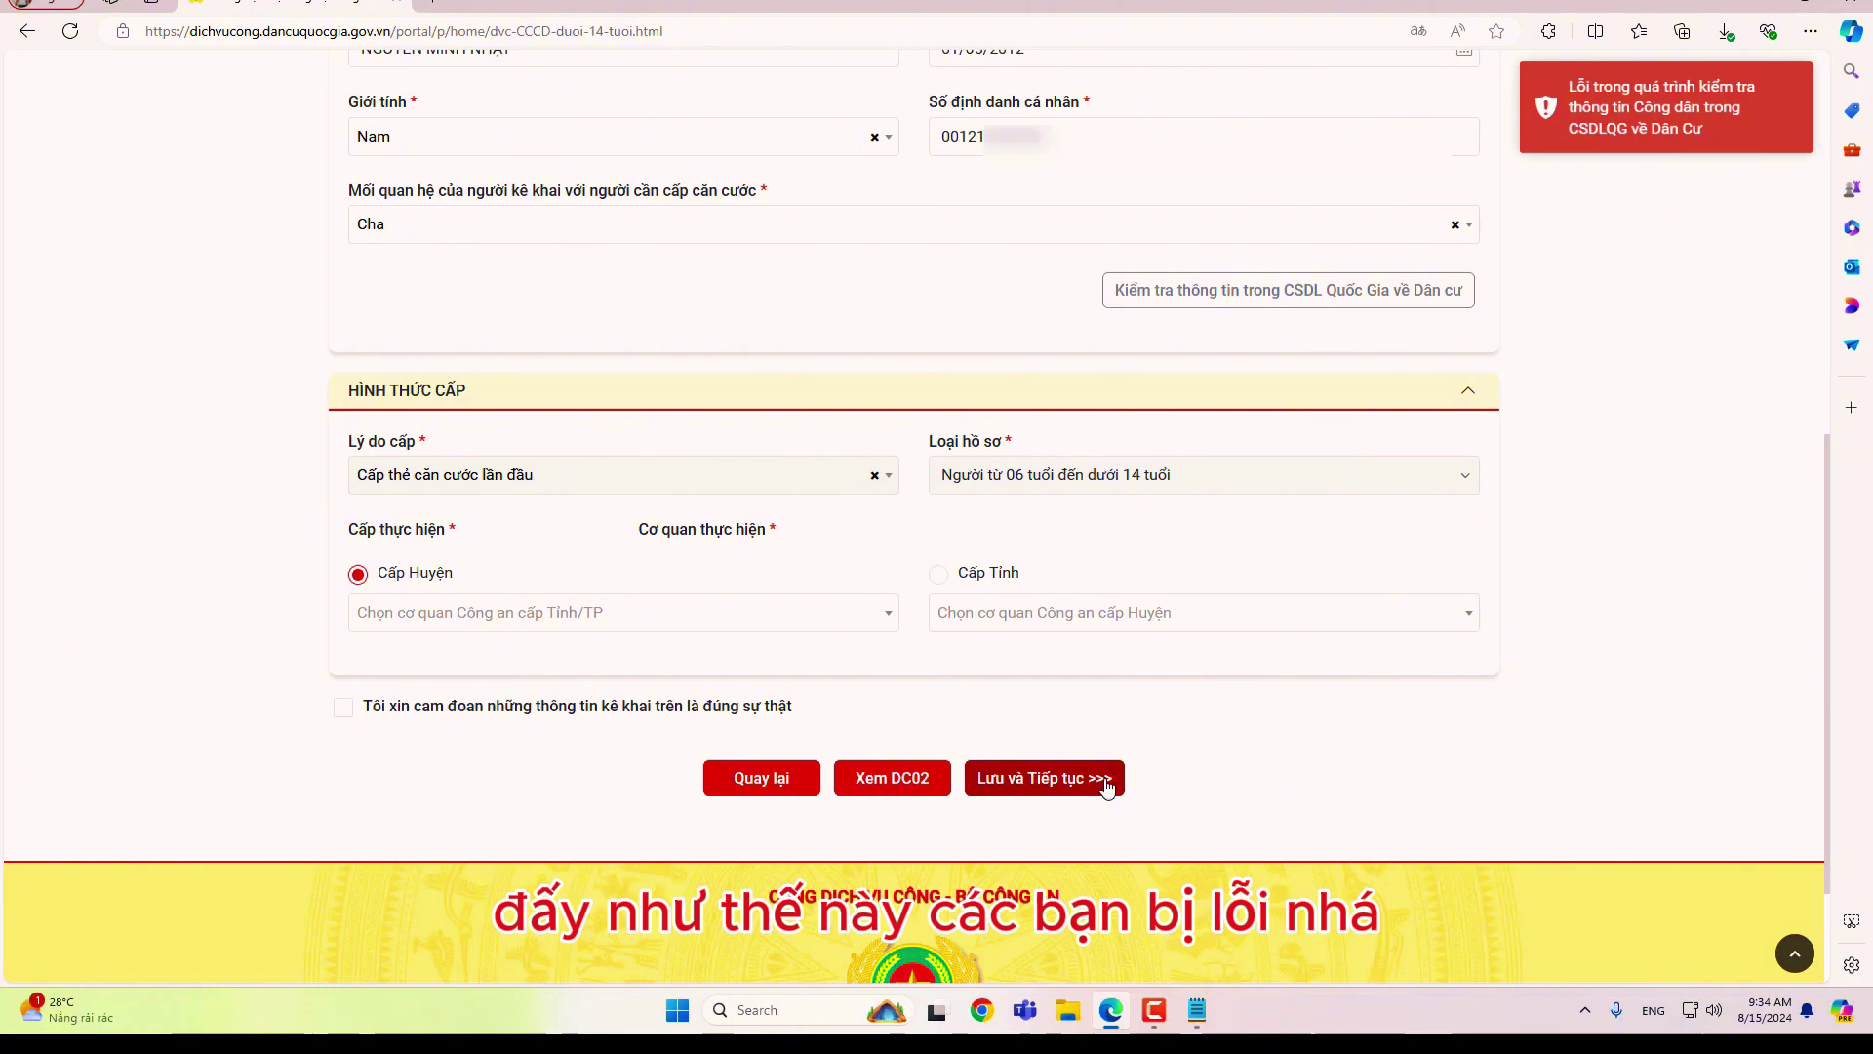
{"action": "left_click", "coordinate": [1079, 786]}
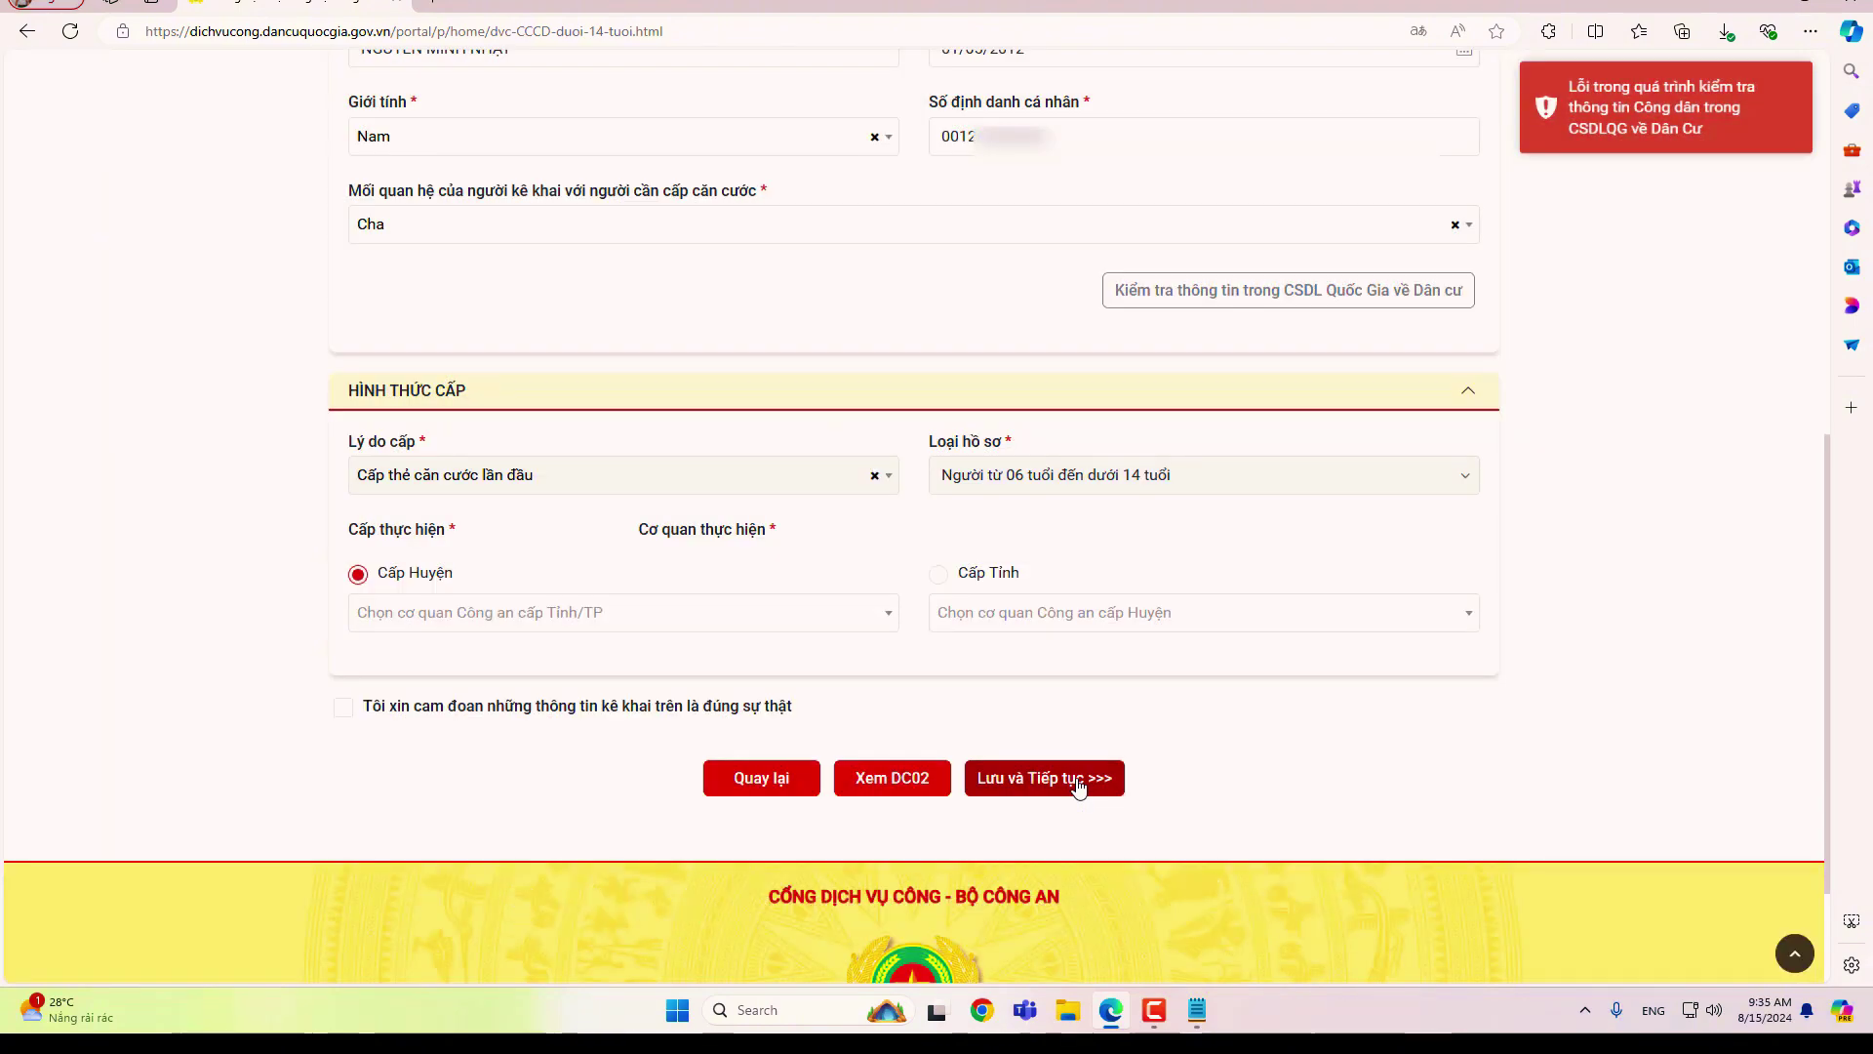
{"action": "left_click", "coordinate": [887, 614]}
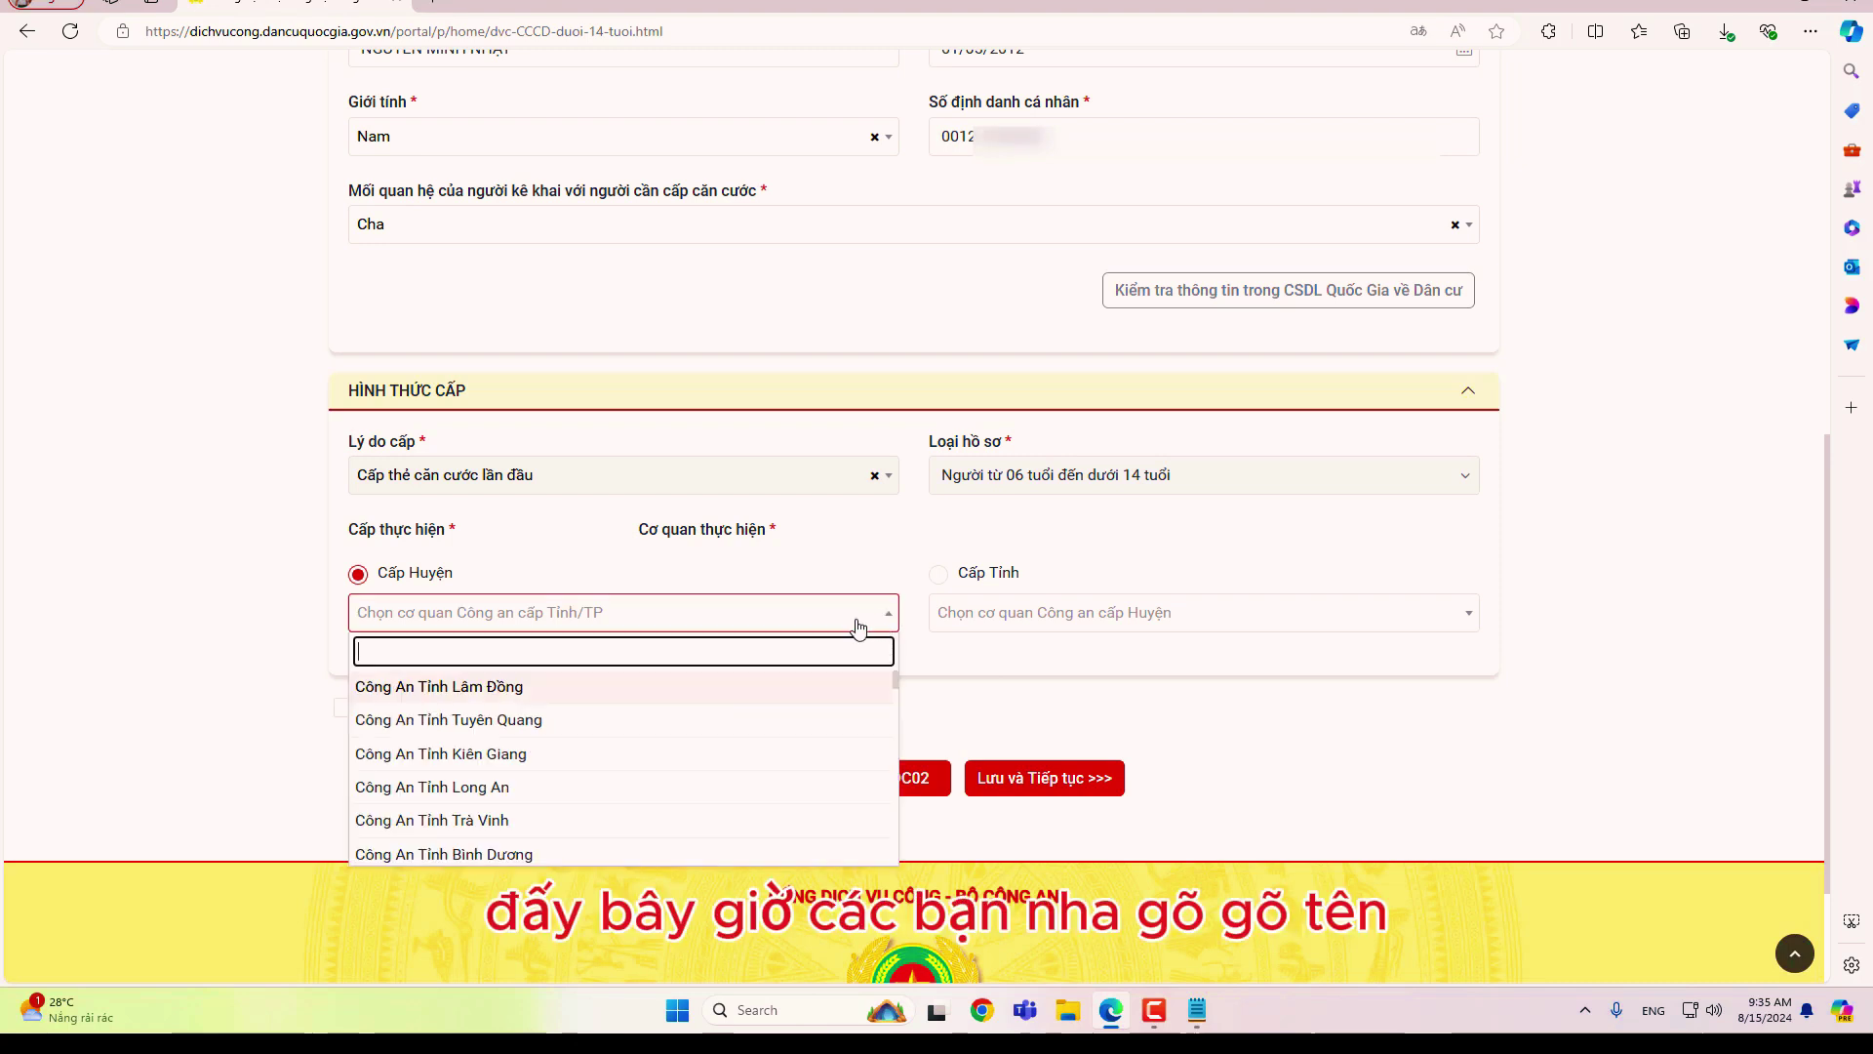
{"action": "type", "text": "HA NOI"}
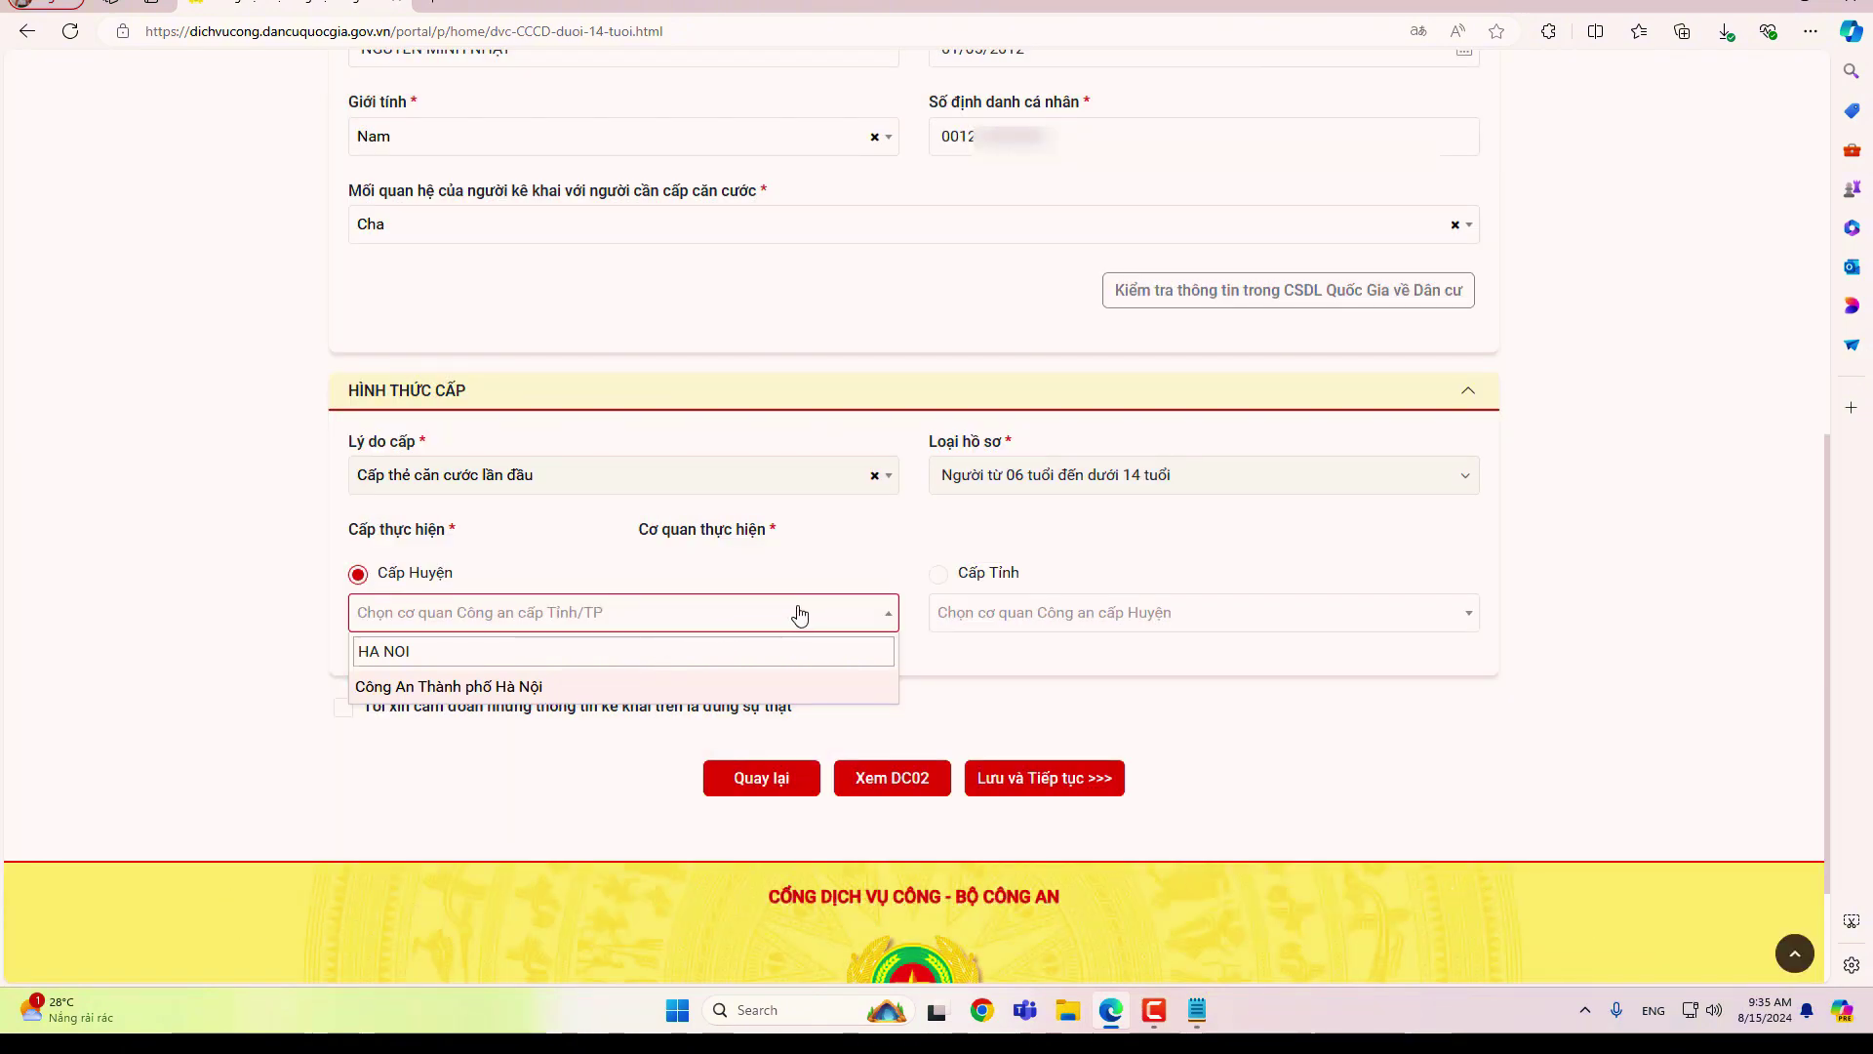
{"action": "left_click", "coordinate": [714, 655]}
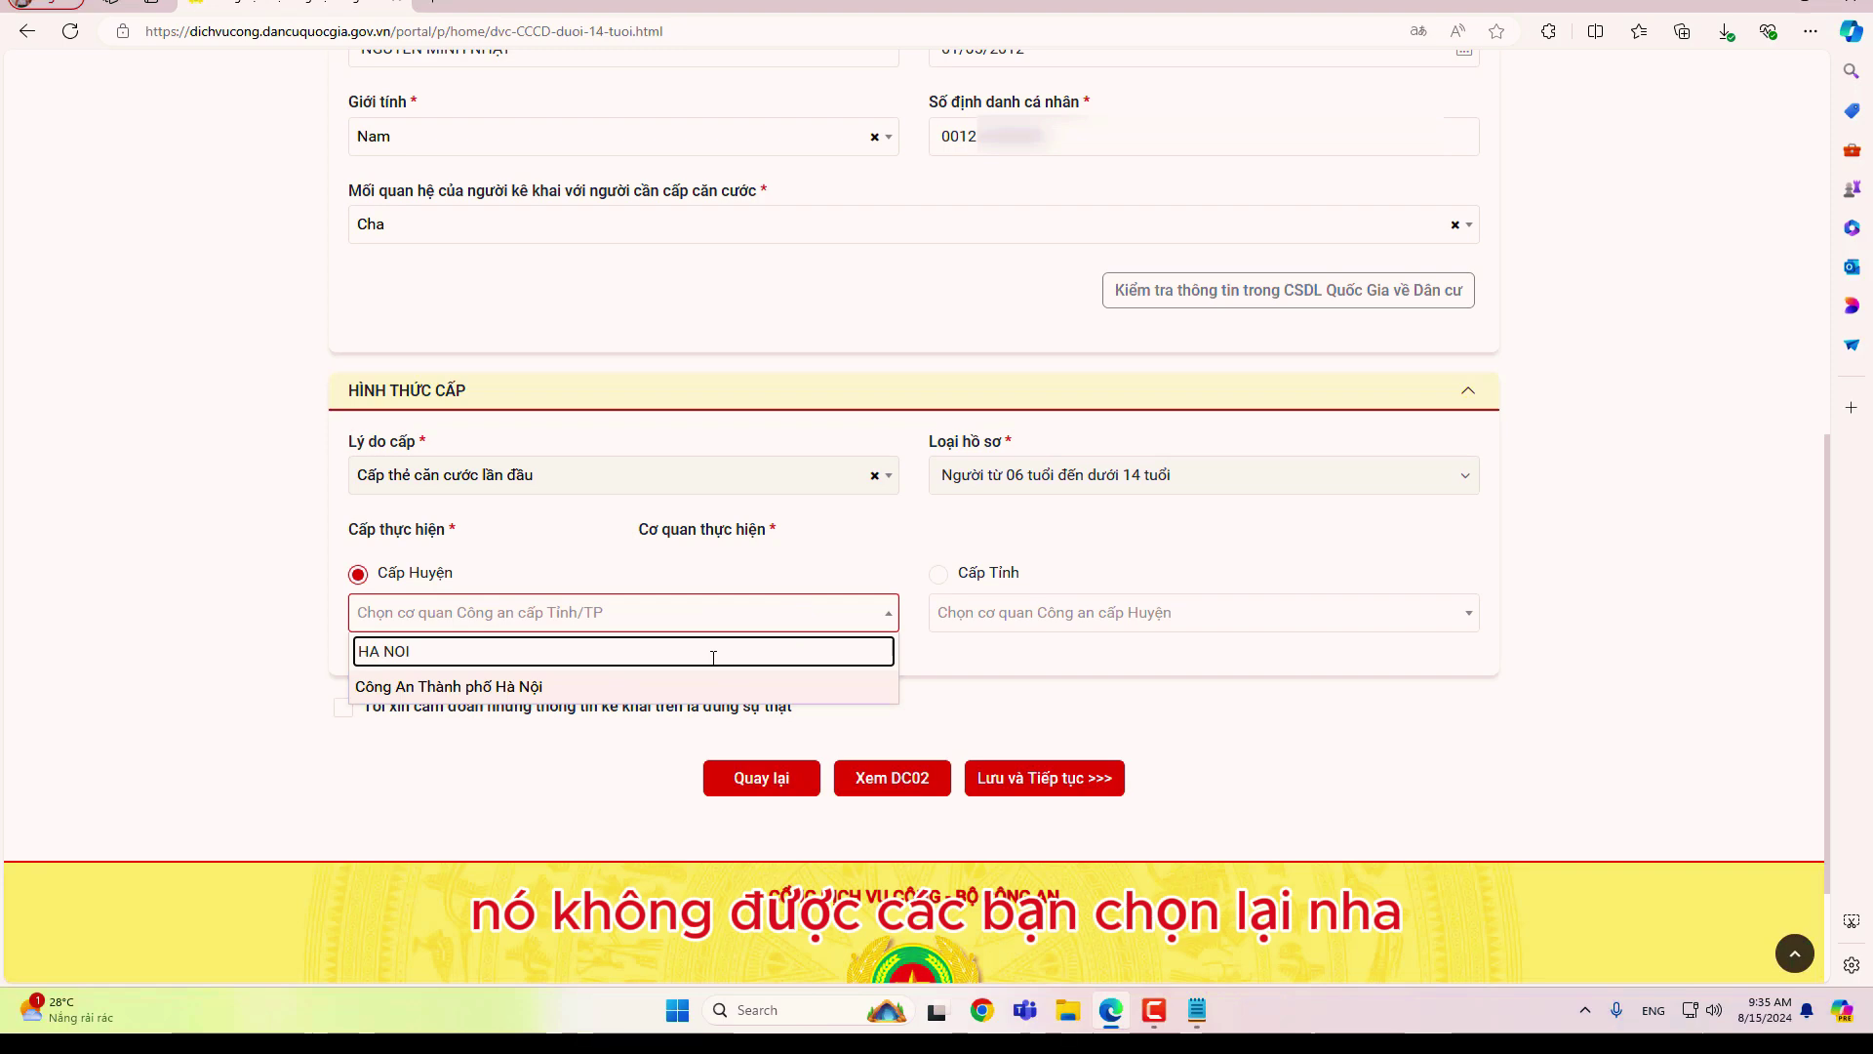
{"action": "left_click", "coordinate": [457, 690]}
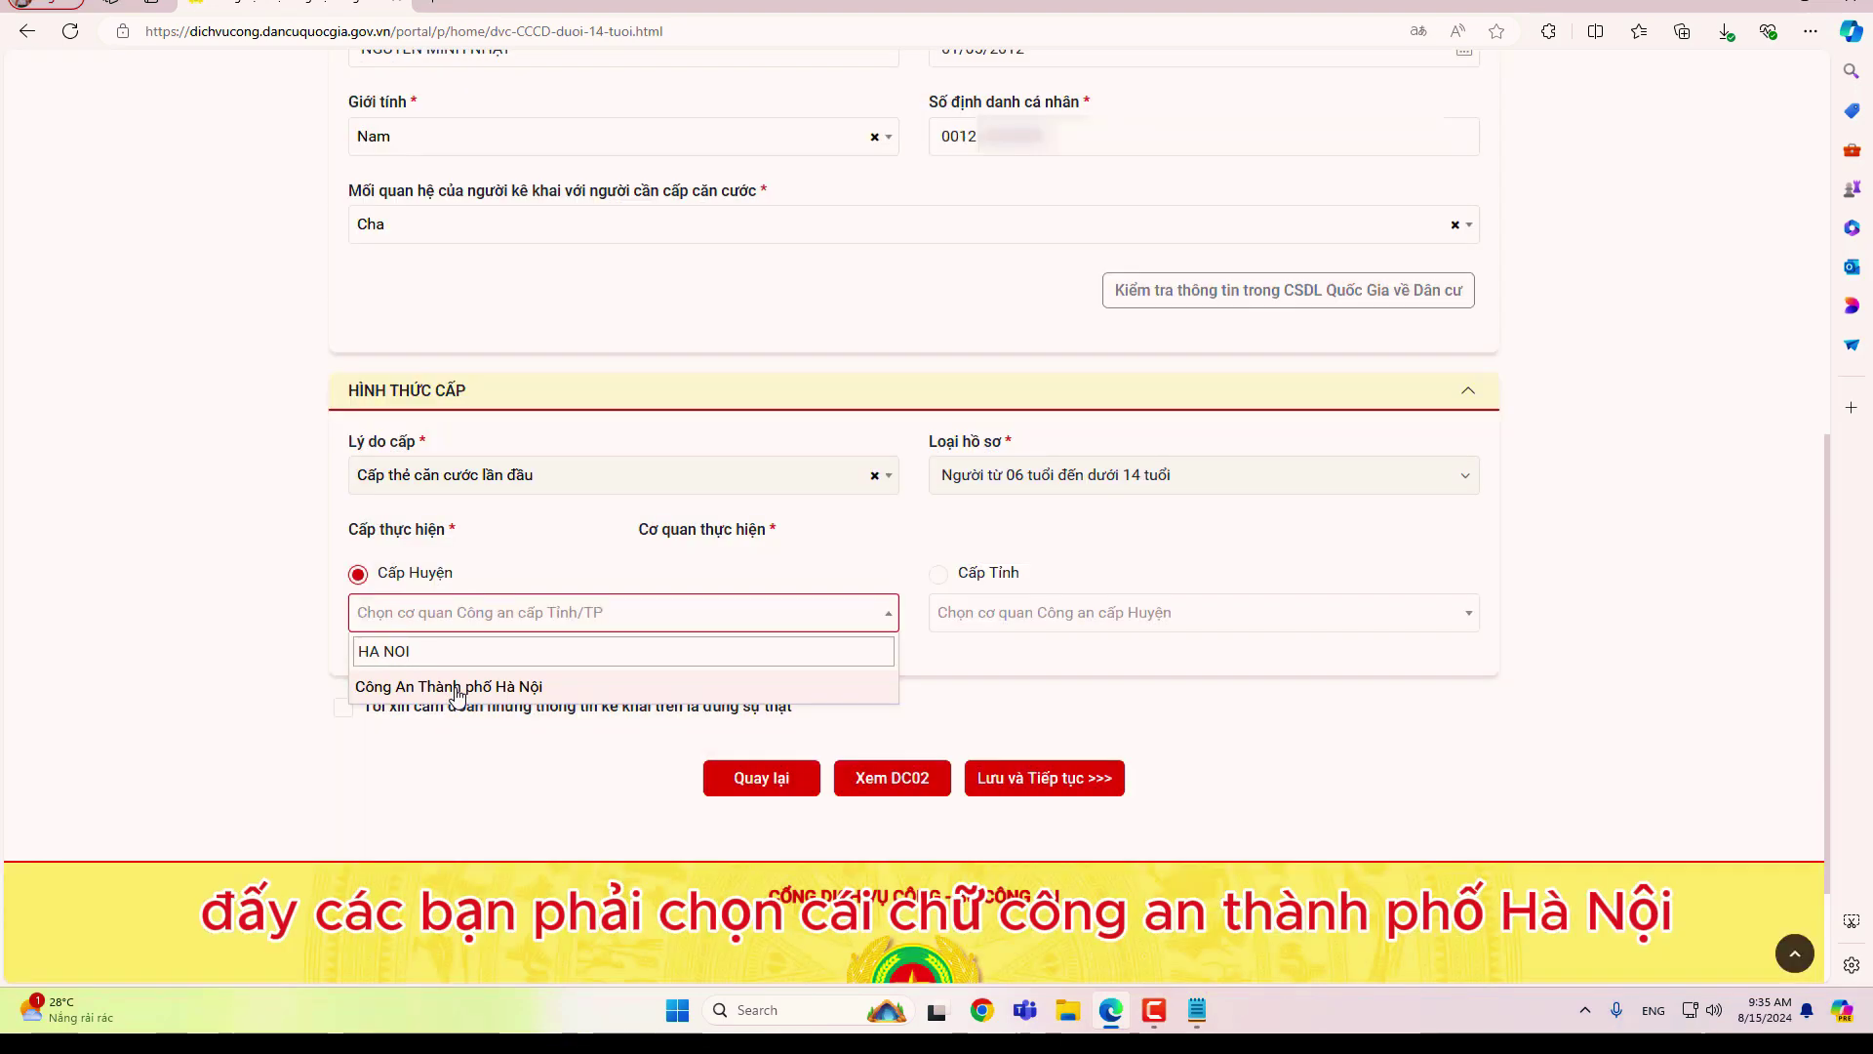
{"action": "left_click", "coordinate": [457, 691]}
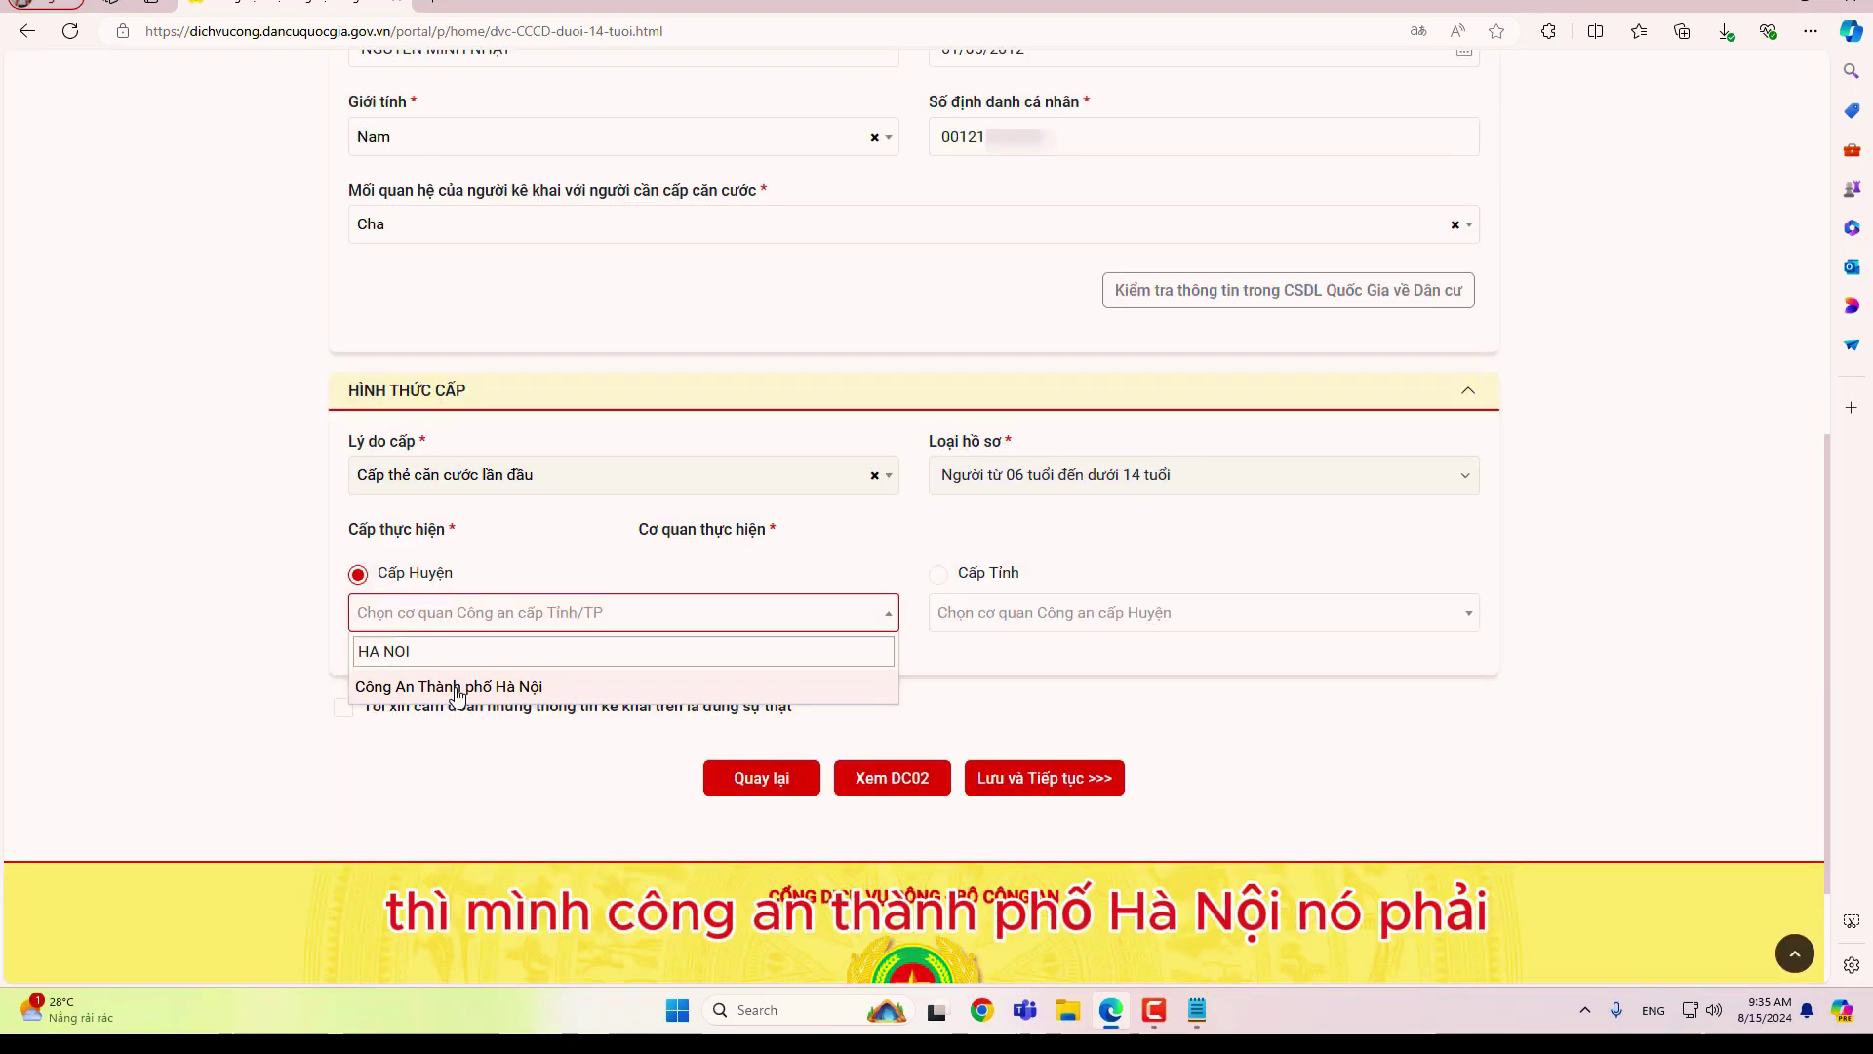
{"action": "left_click", "coordinate": [457, 691]}
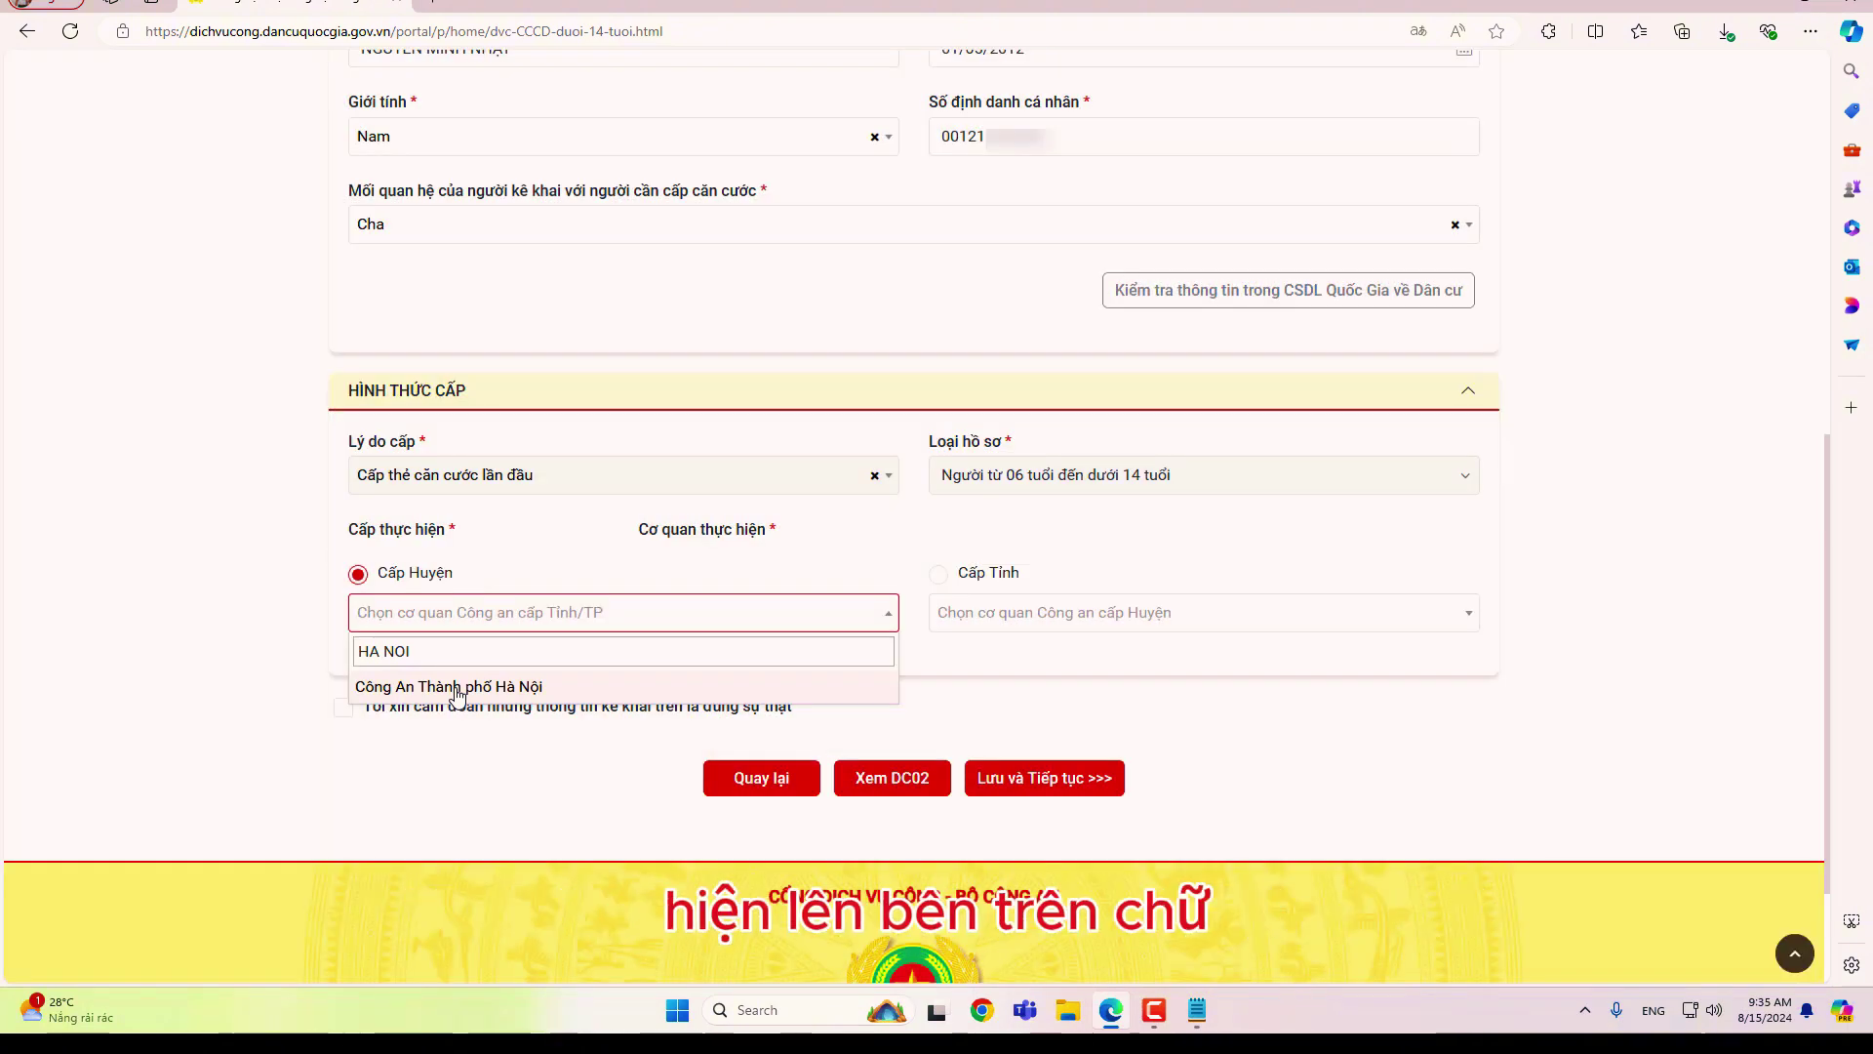
{"action": "left_click", "coordinate": [457, 691]}
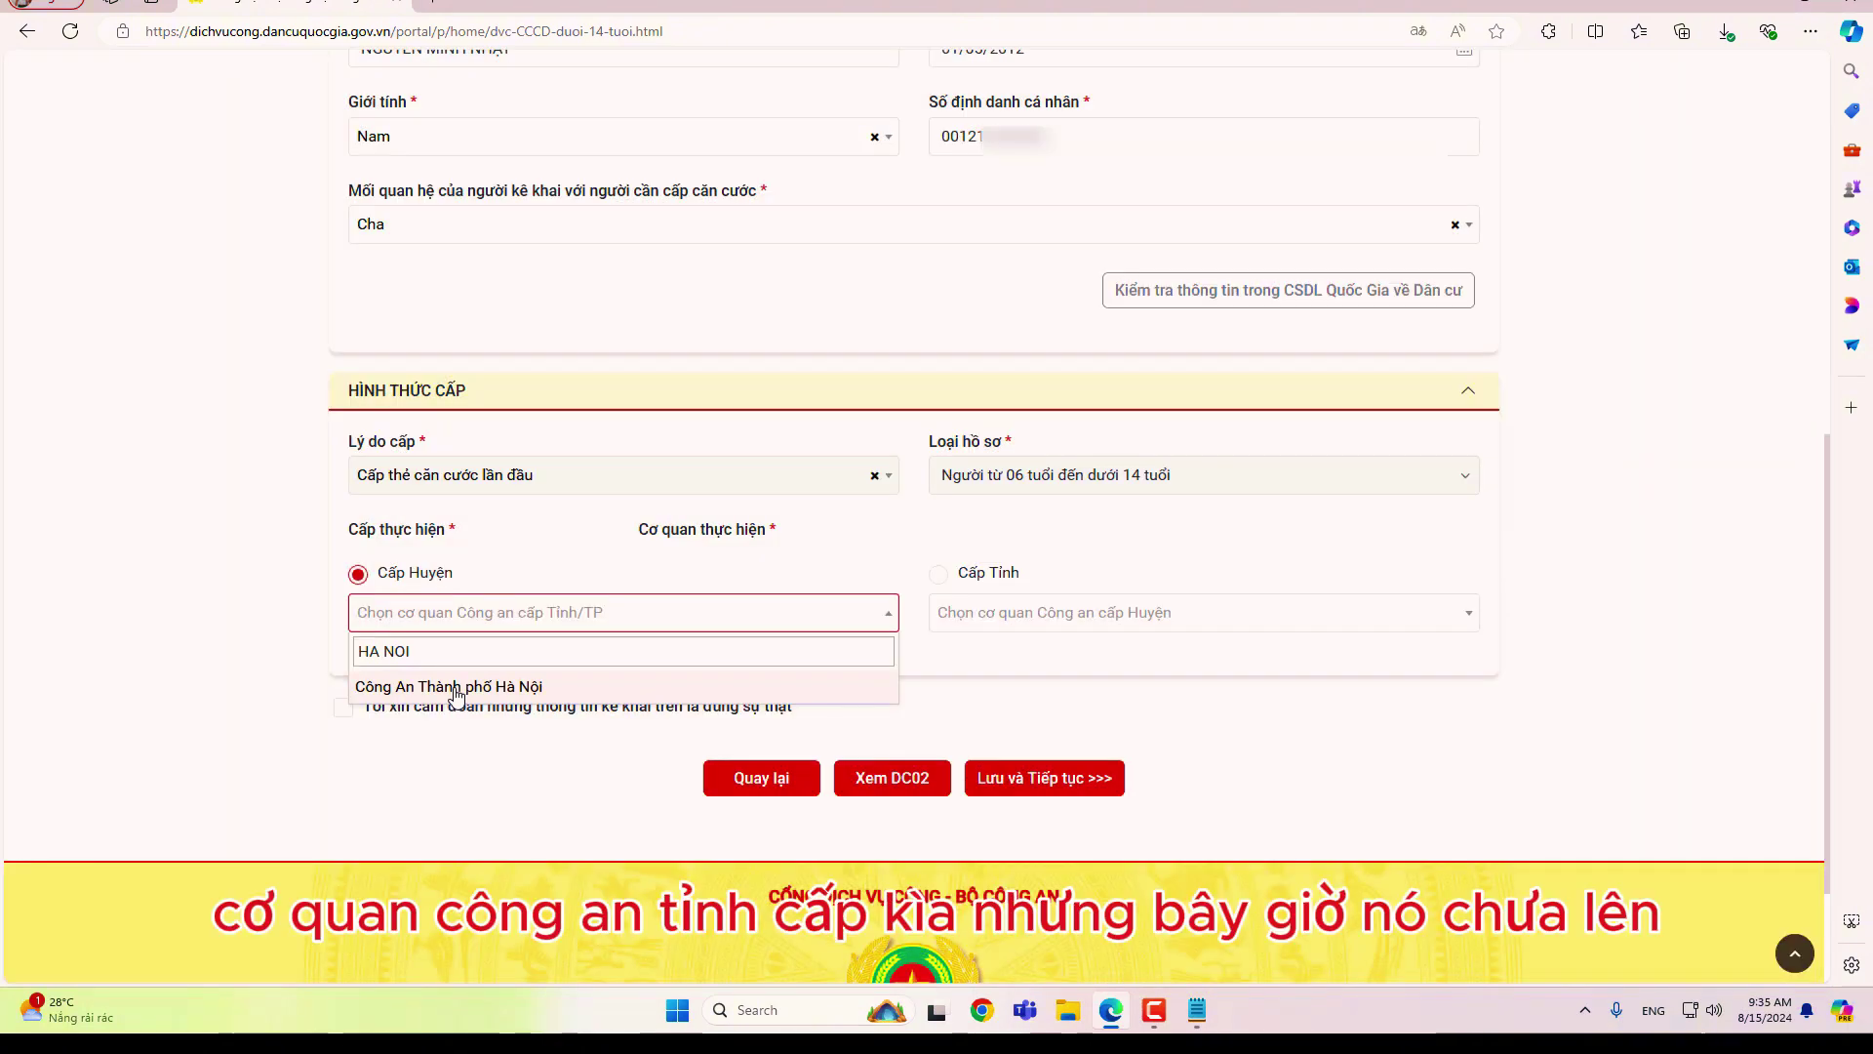
{"action": "left_click", "coordinate": [886, 620]}
{"action": "left_click", "coordinate": [885, 621]}
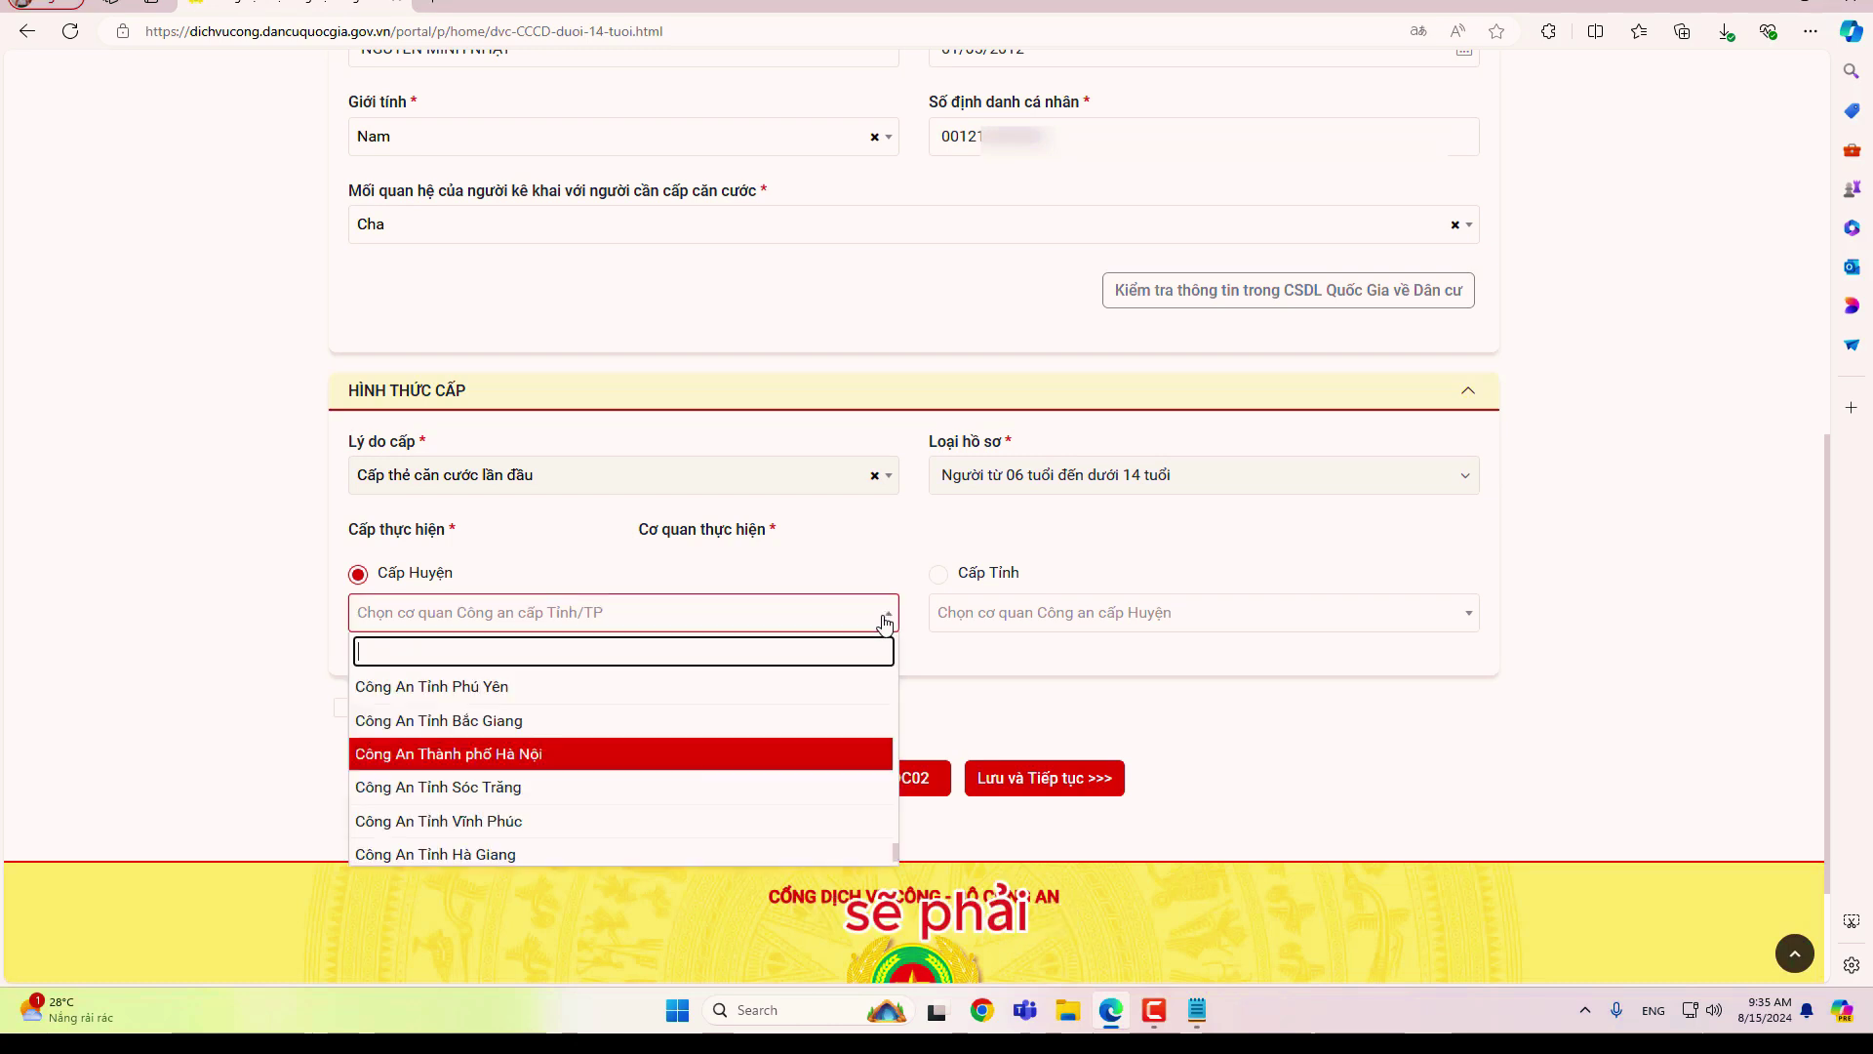
{"action": "left_click", "coordinate": [586, 758]}
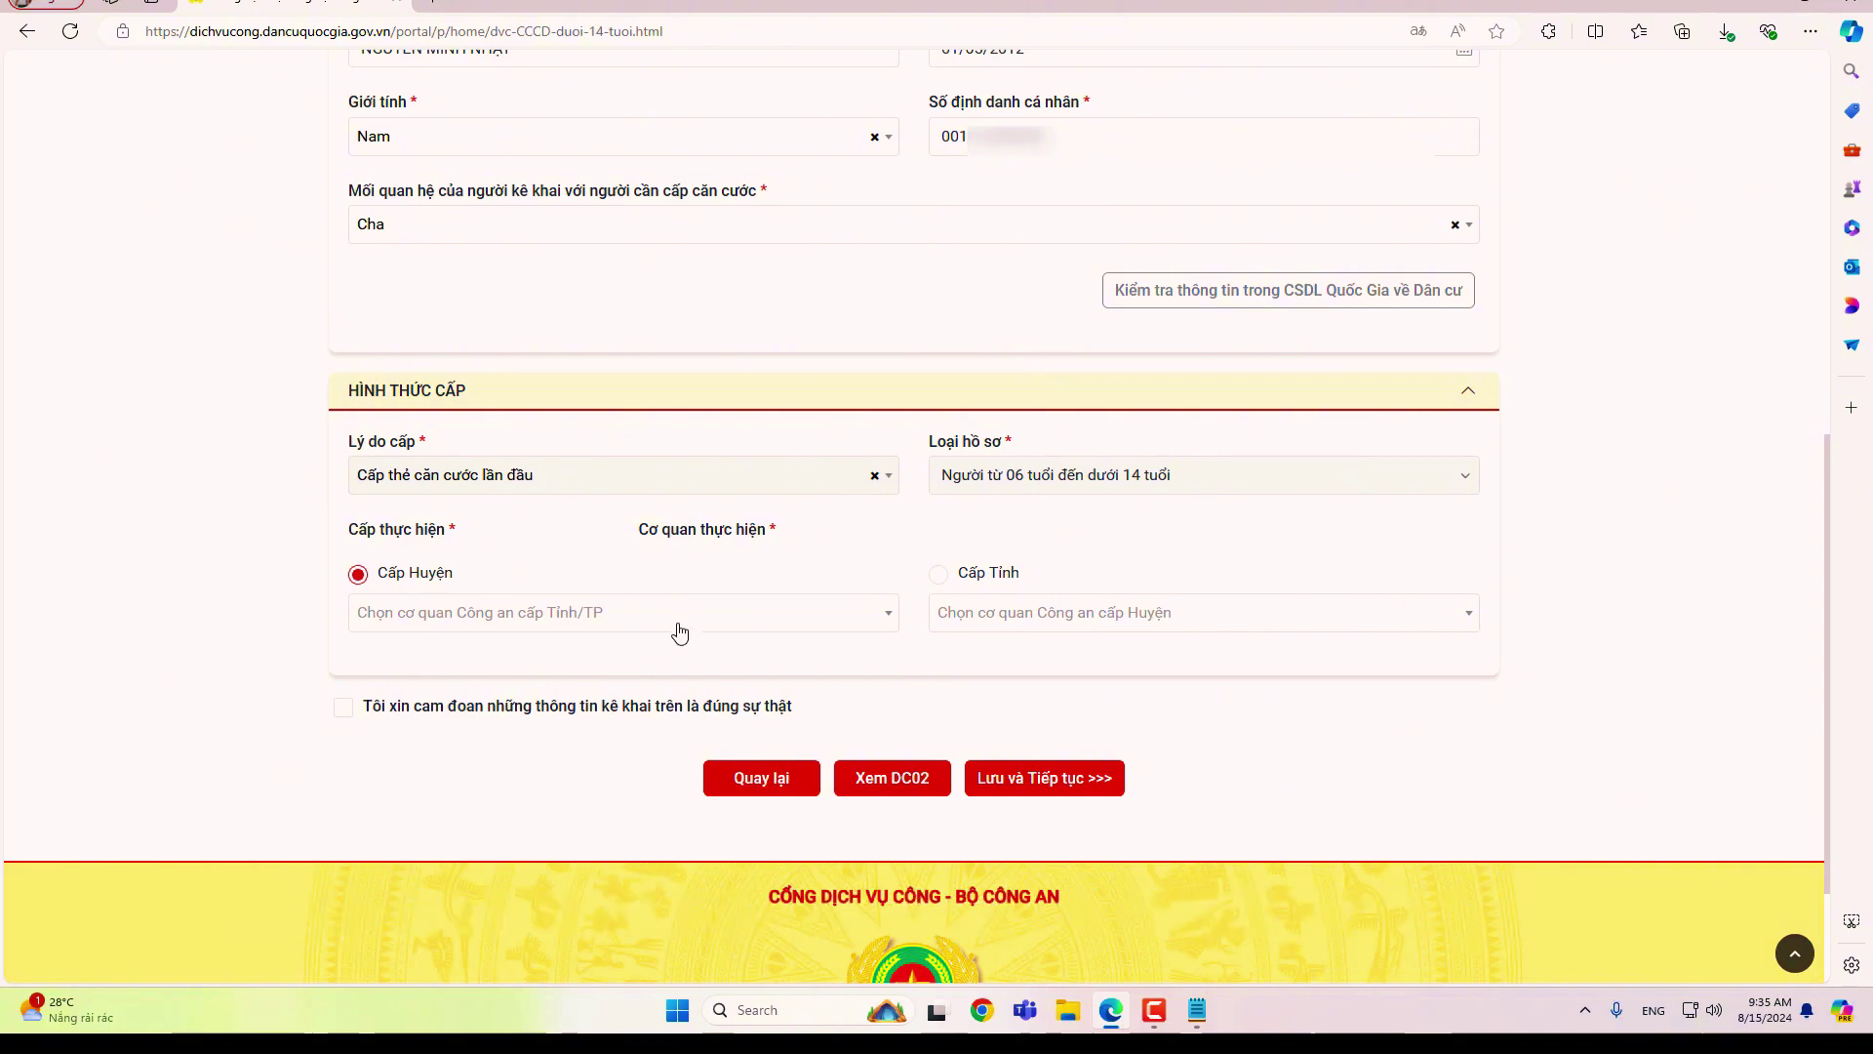
Step: Reselect Công An Thành phố Hà Nội as the provincial police agency and resubmit
{"action": "left_click", "coordinate": [685, 619]}
{"action": "left_click", "coordinate": [550, 730]}
{"action": "left_click", "coordinate": [1019, 778]}
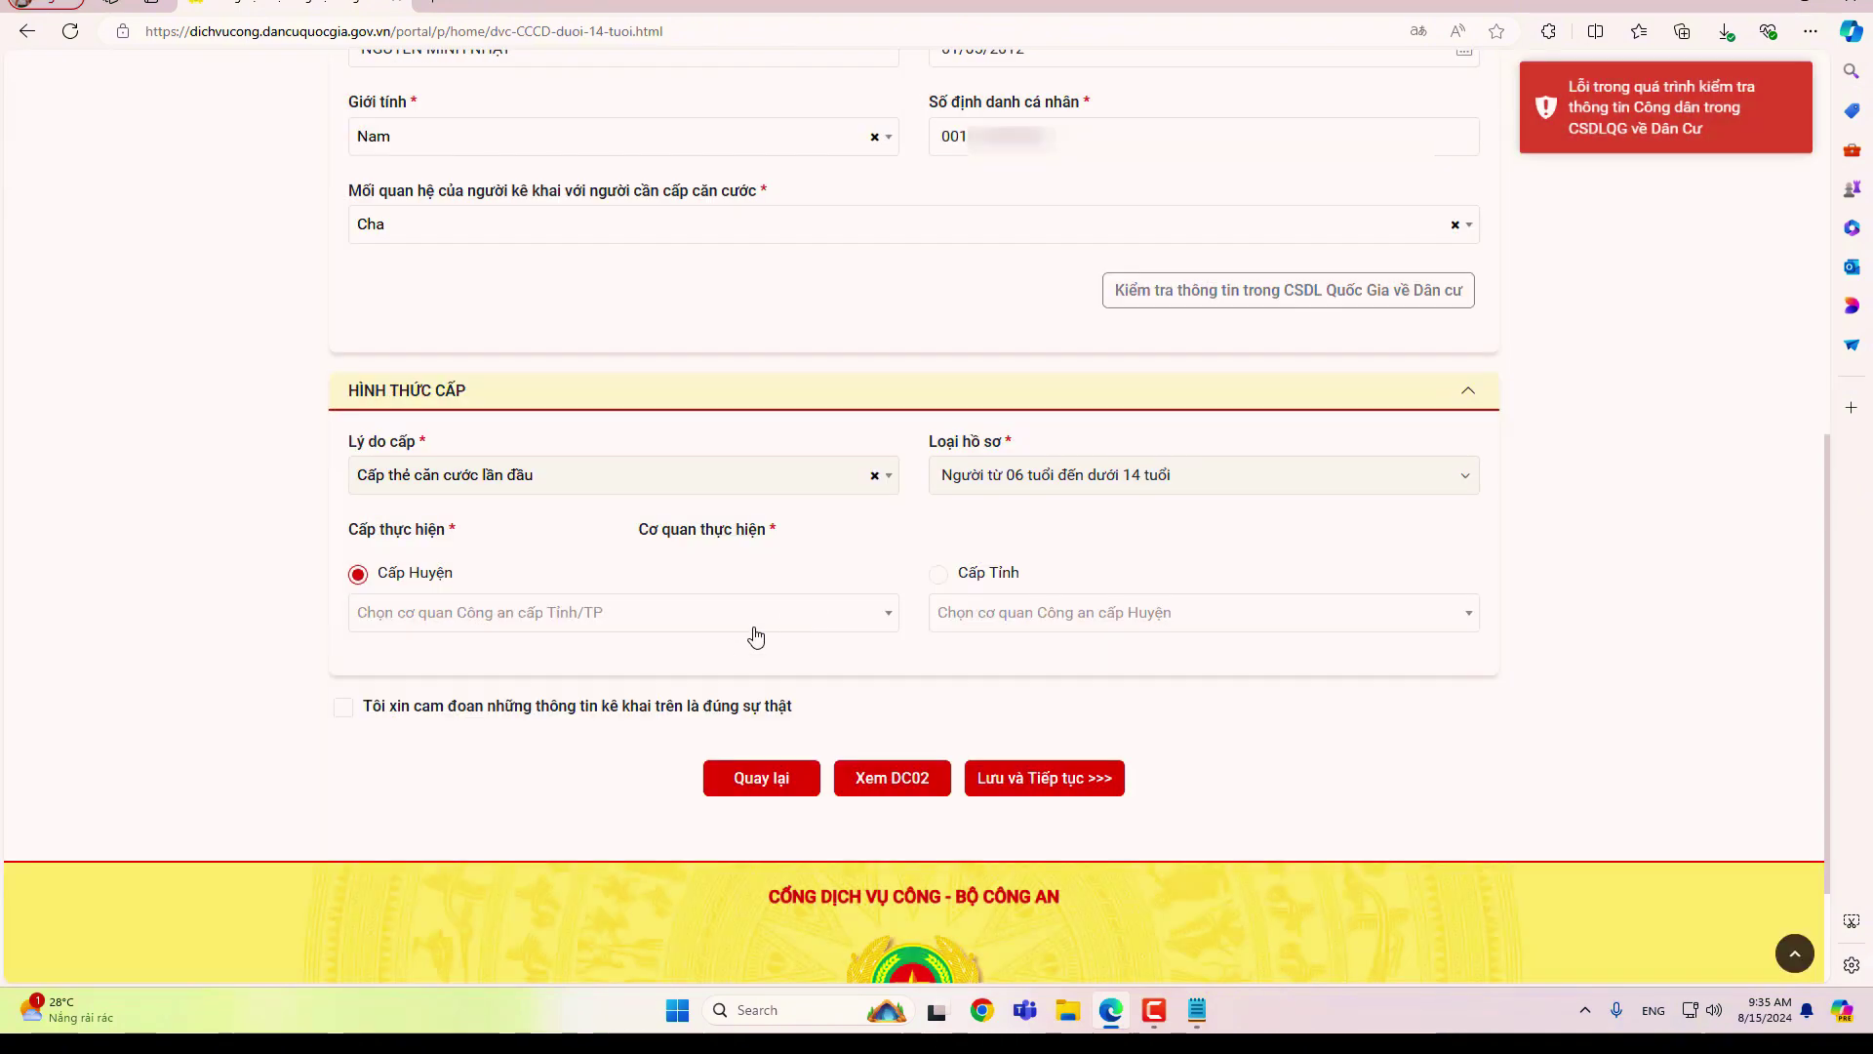
{"action": "left_click", "coordinate": [752, 626]}
{"action": "left_click", "coordinate": [644, 721]}
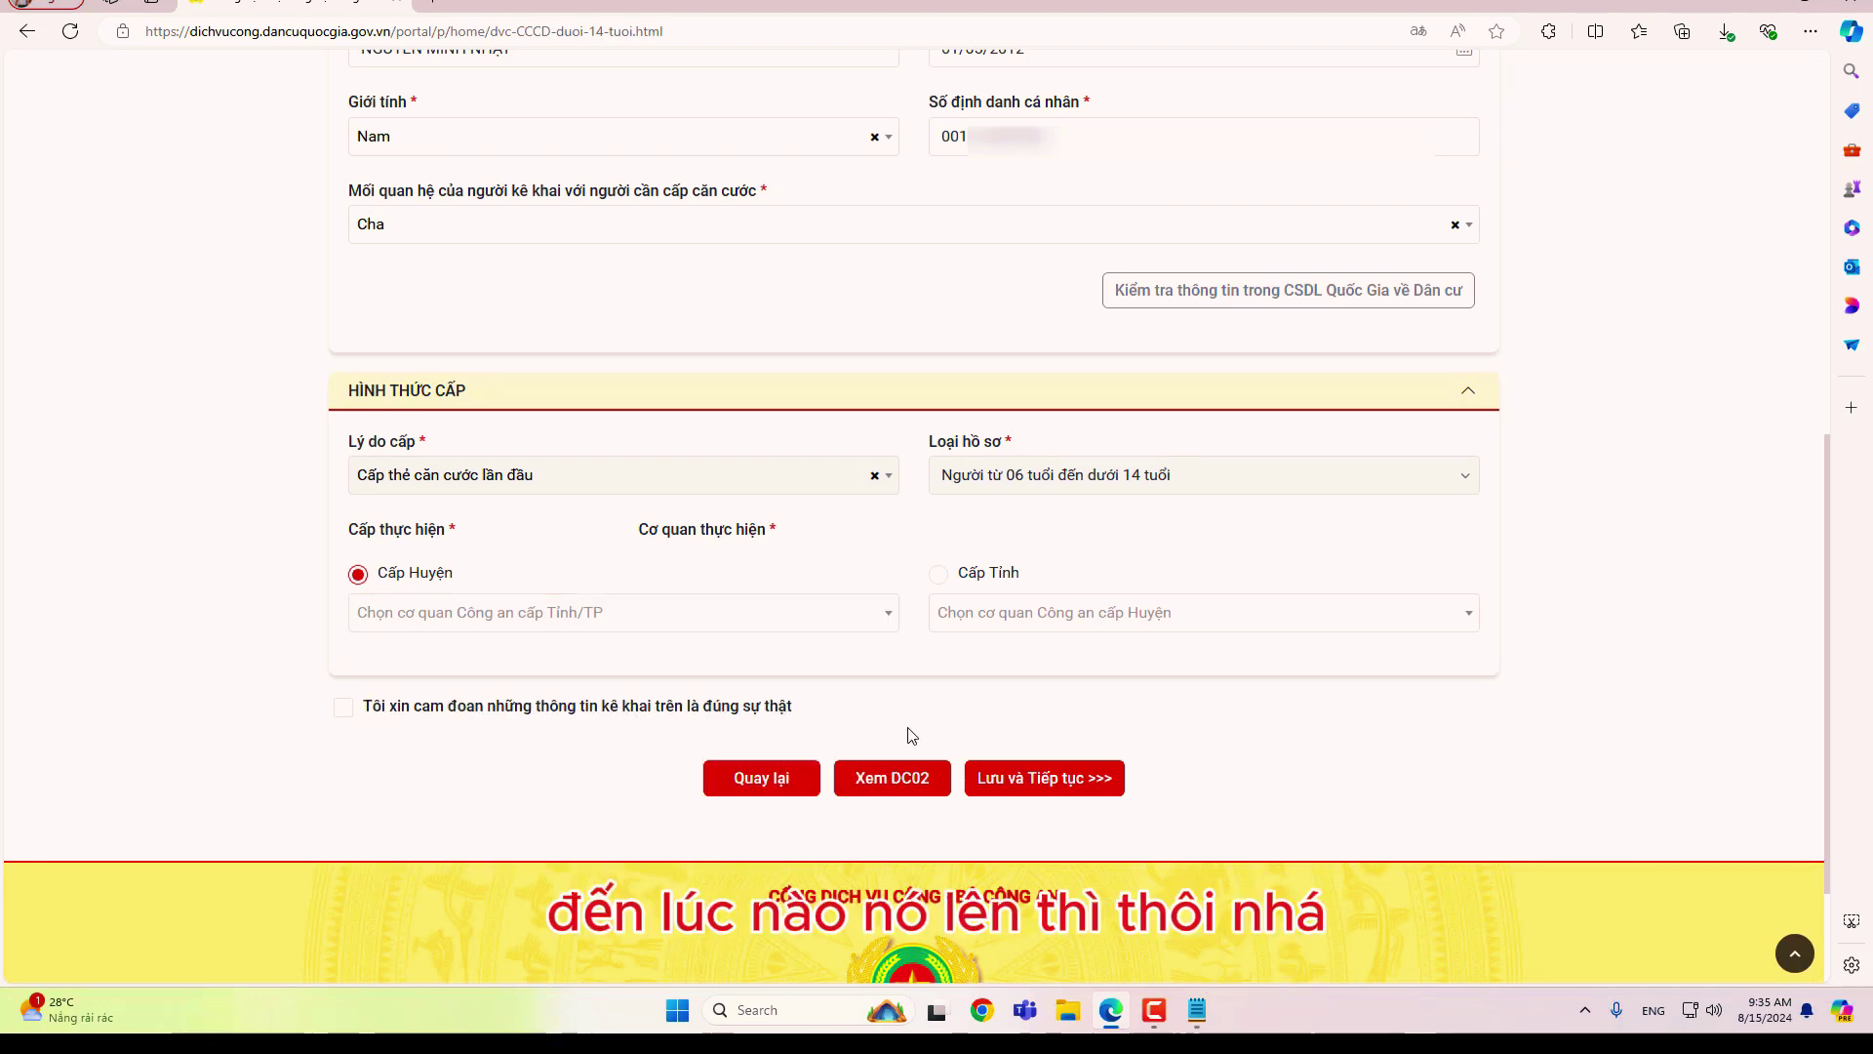
Step: Retry 'Lưu và Tiếp tục >>>' five more times, each hitting the database-check error
{"action": "left_click", "coordinate": [1054, 790]}
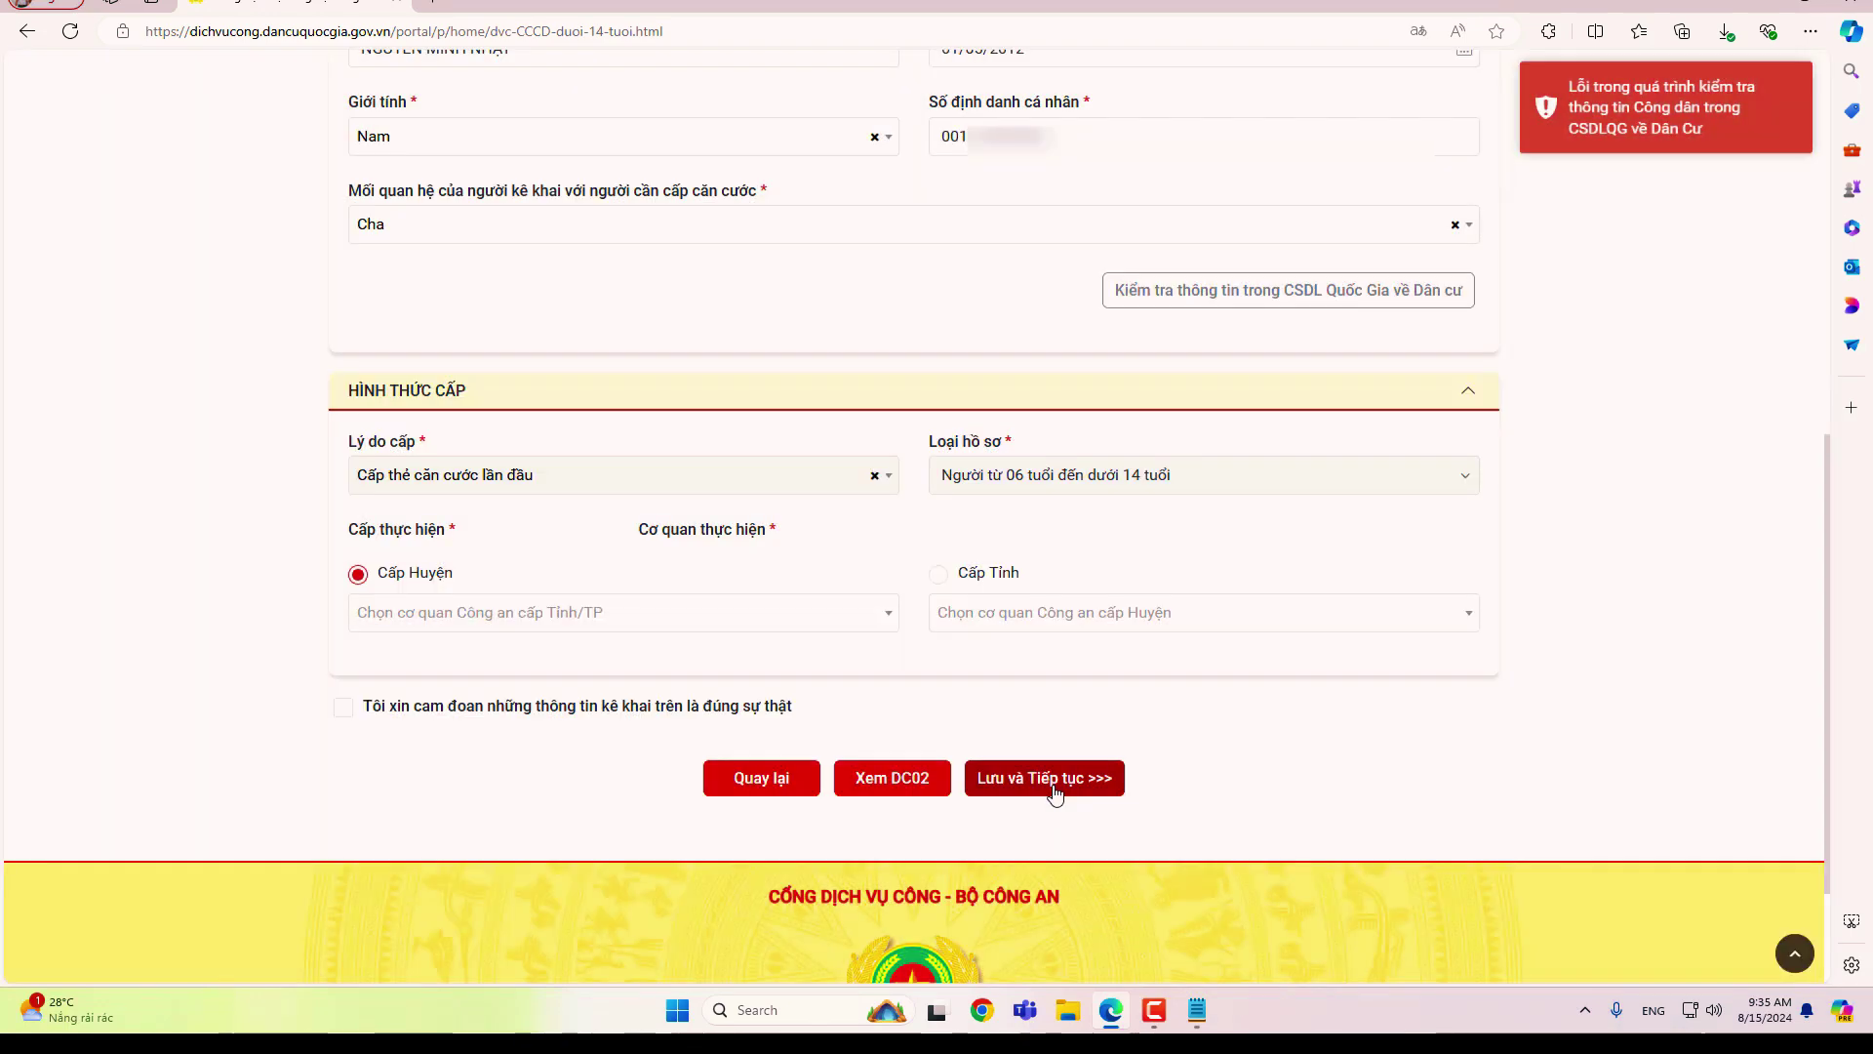
{"action": "left_click", "coordinate": [1054, 790]}
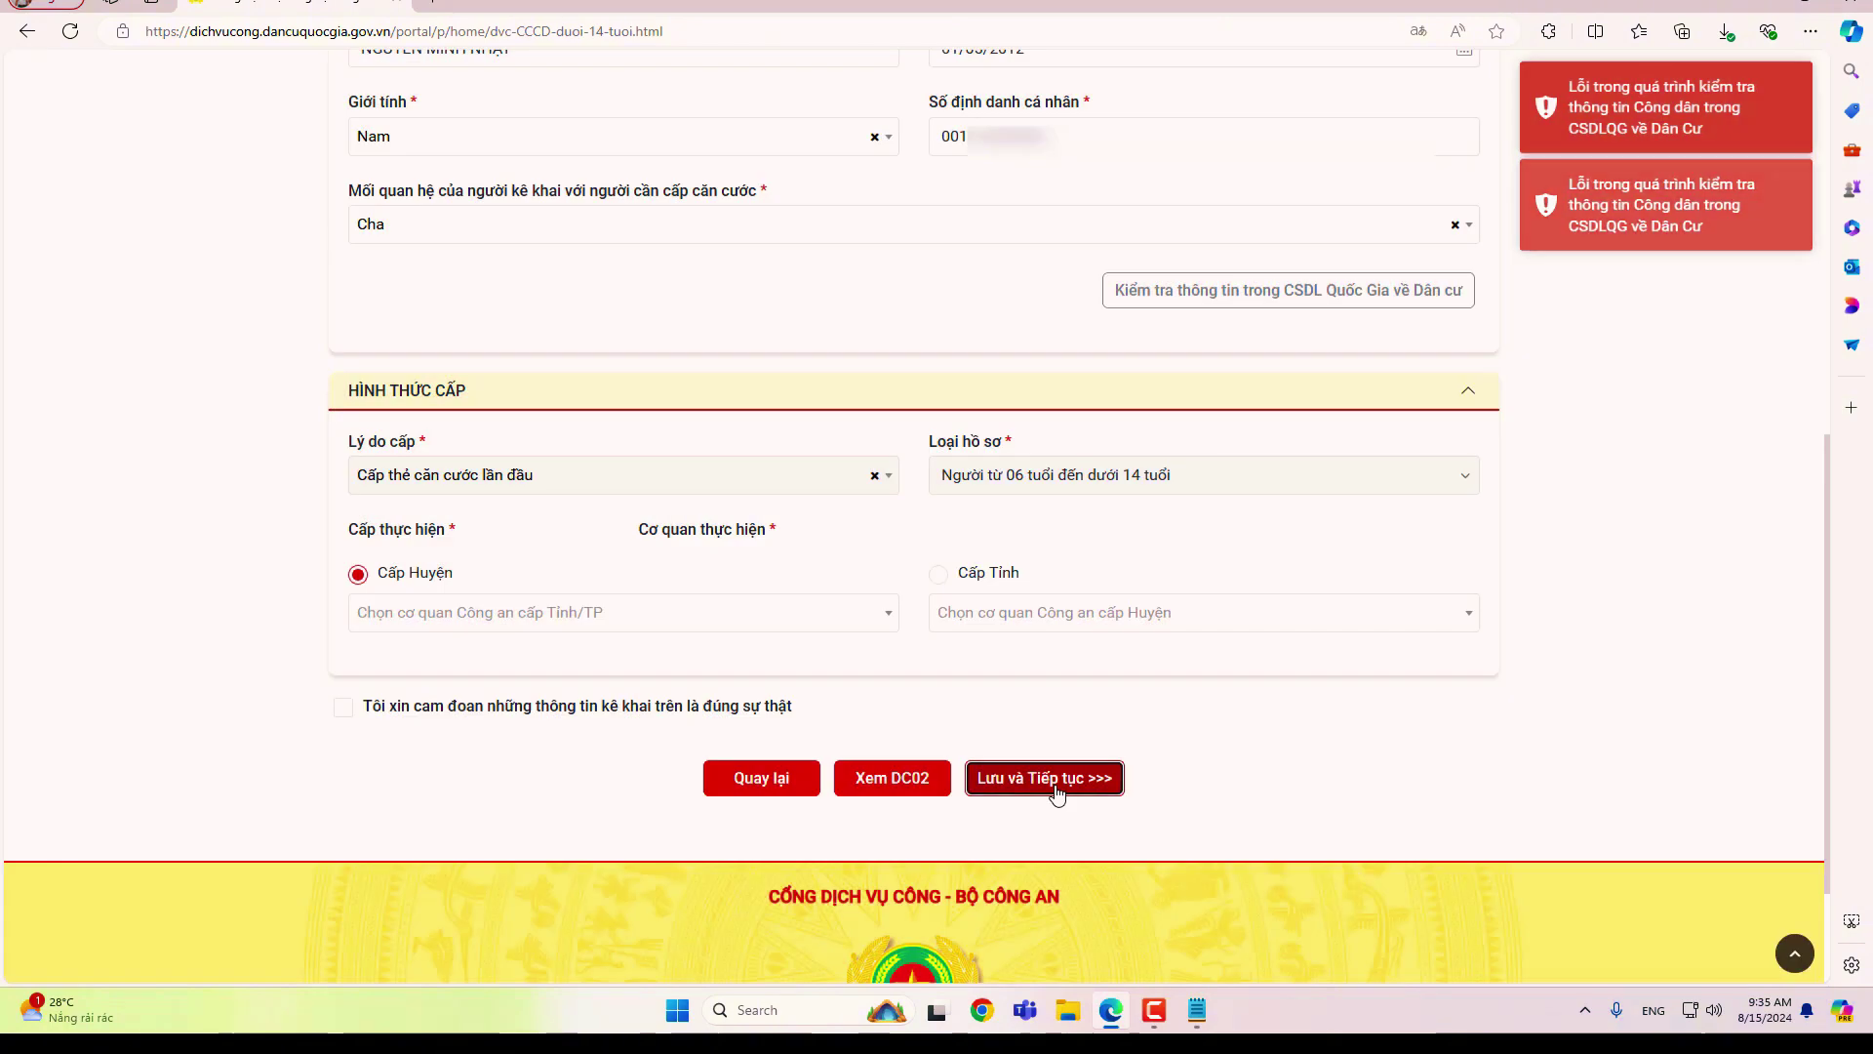
{"action": "left_click", "coordinate": [1054, 790]}
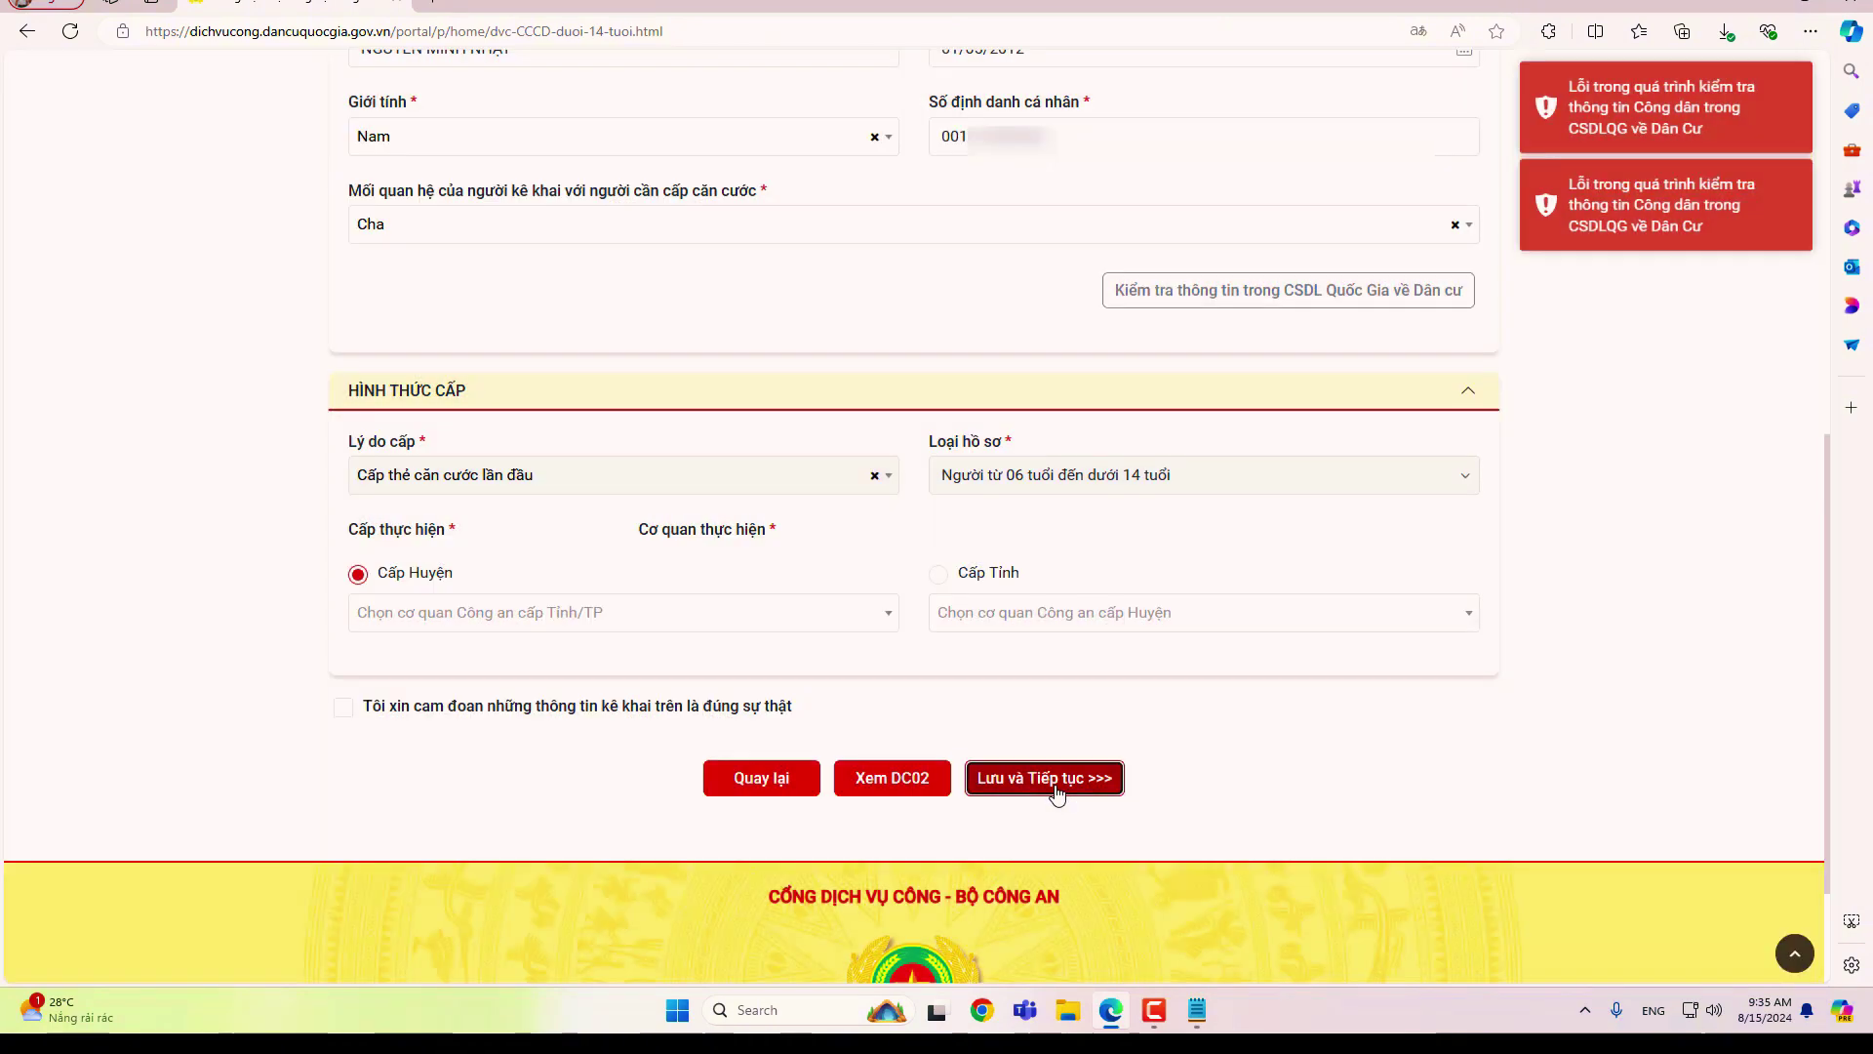
{"action": "left_click", "coordinate": [1056, 780]}
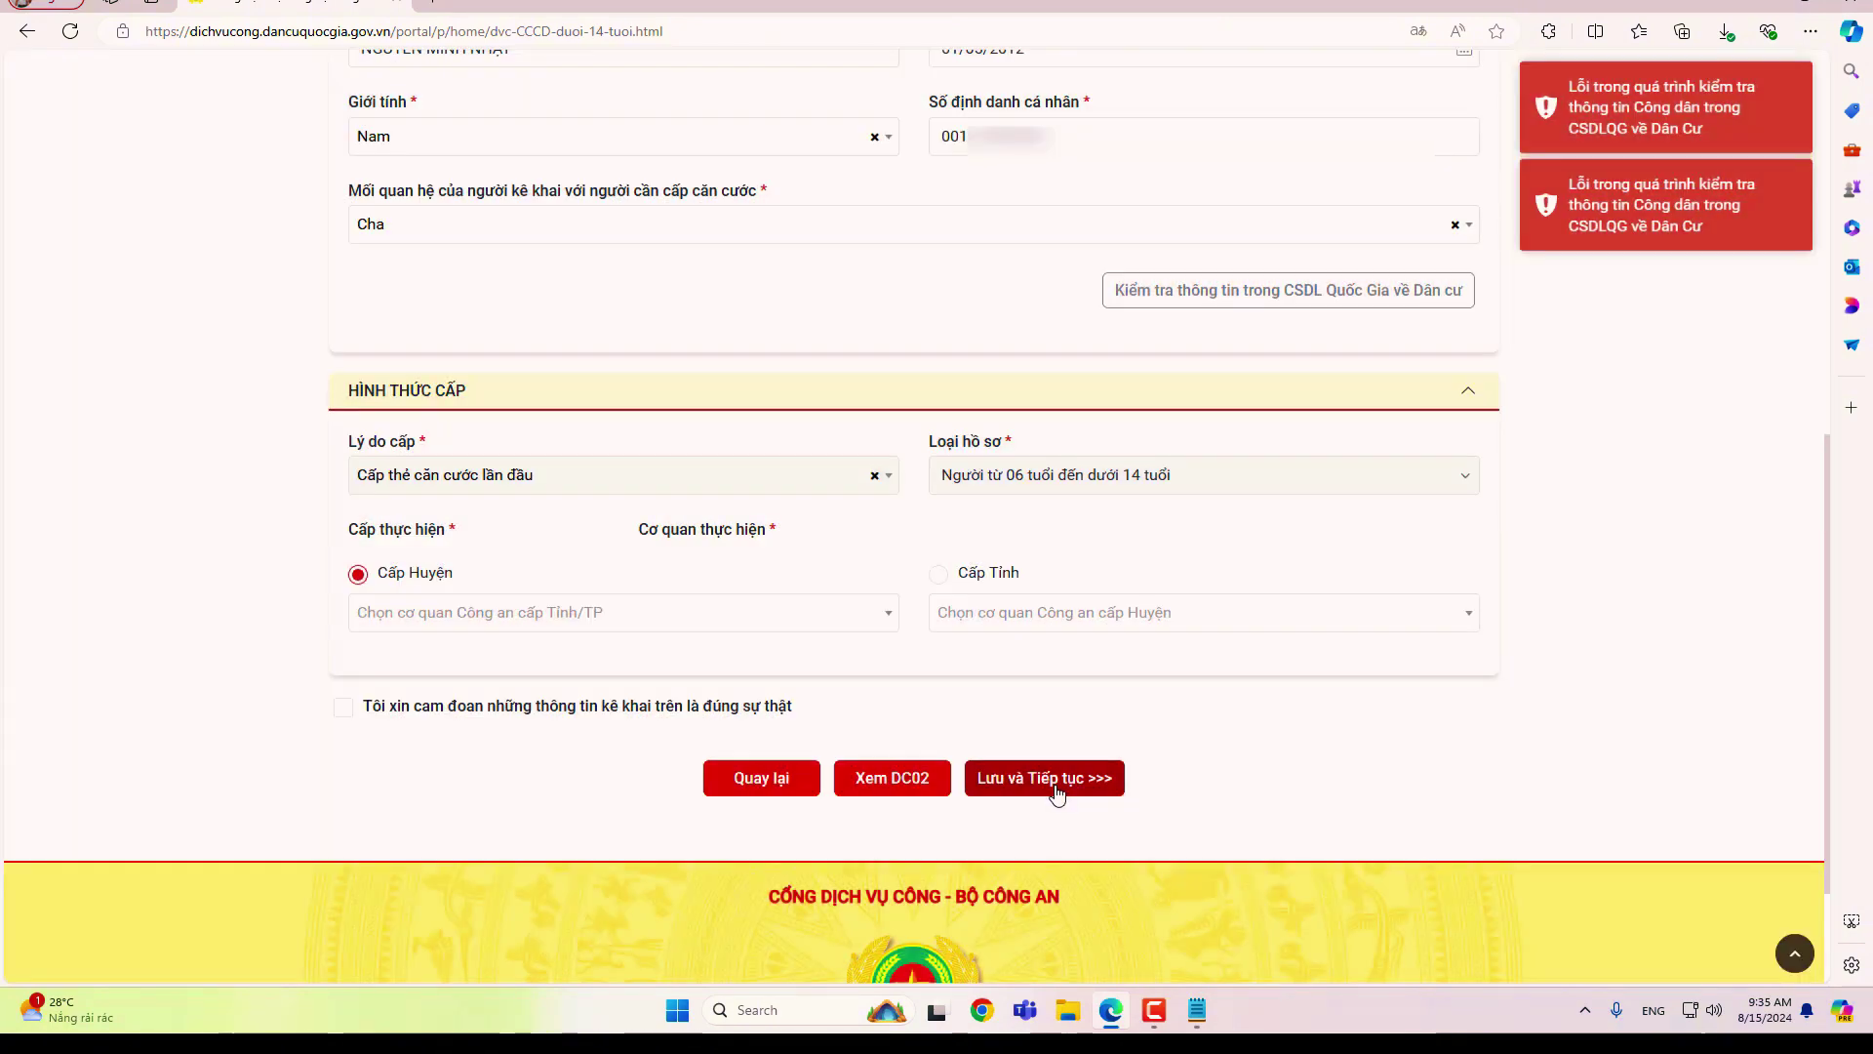
{"action": "left_click", "coordinate": [1056, 780]}
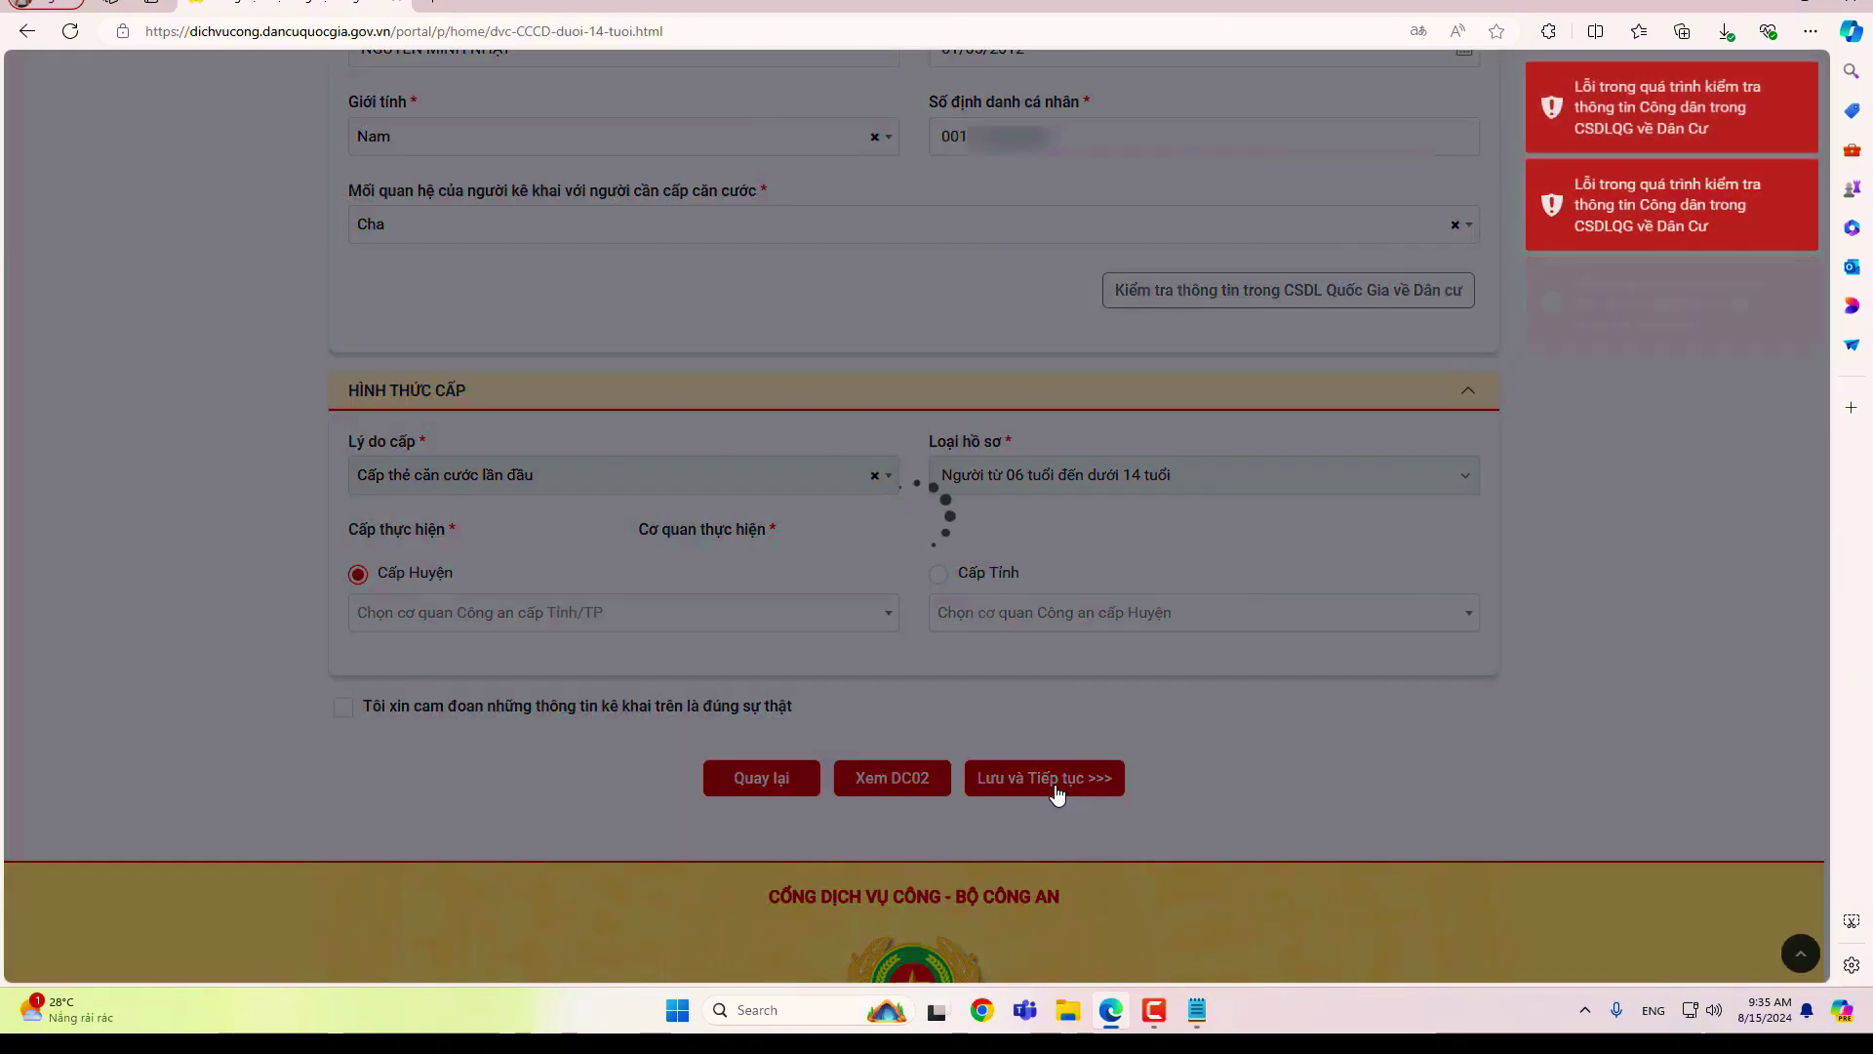
{"action": "scroll", "coordinate": [1047, 630], "scroll_direction": "up", "scroll_amount": 3}
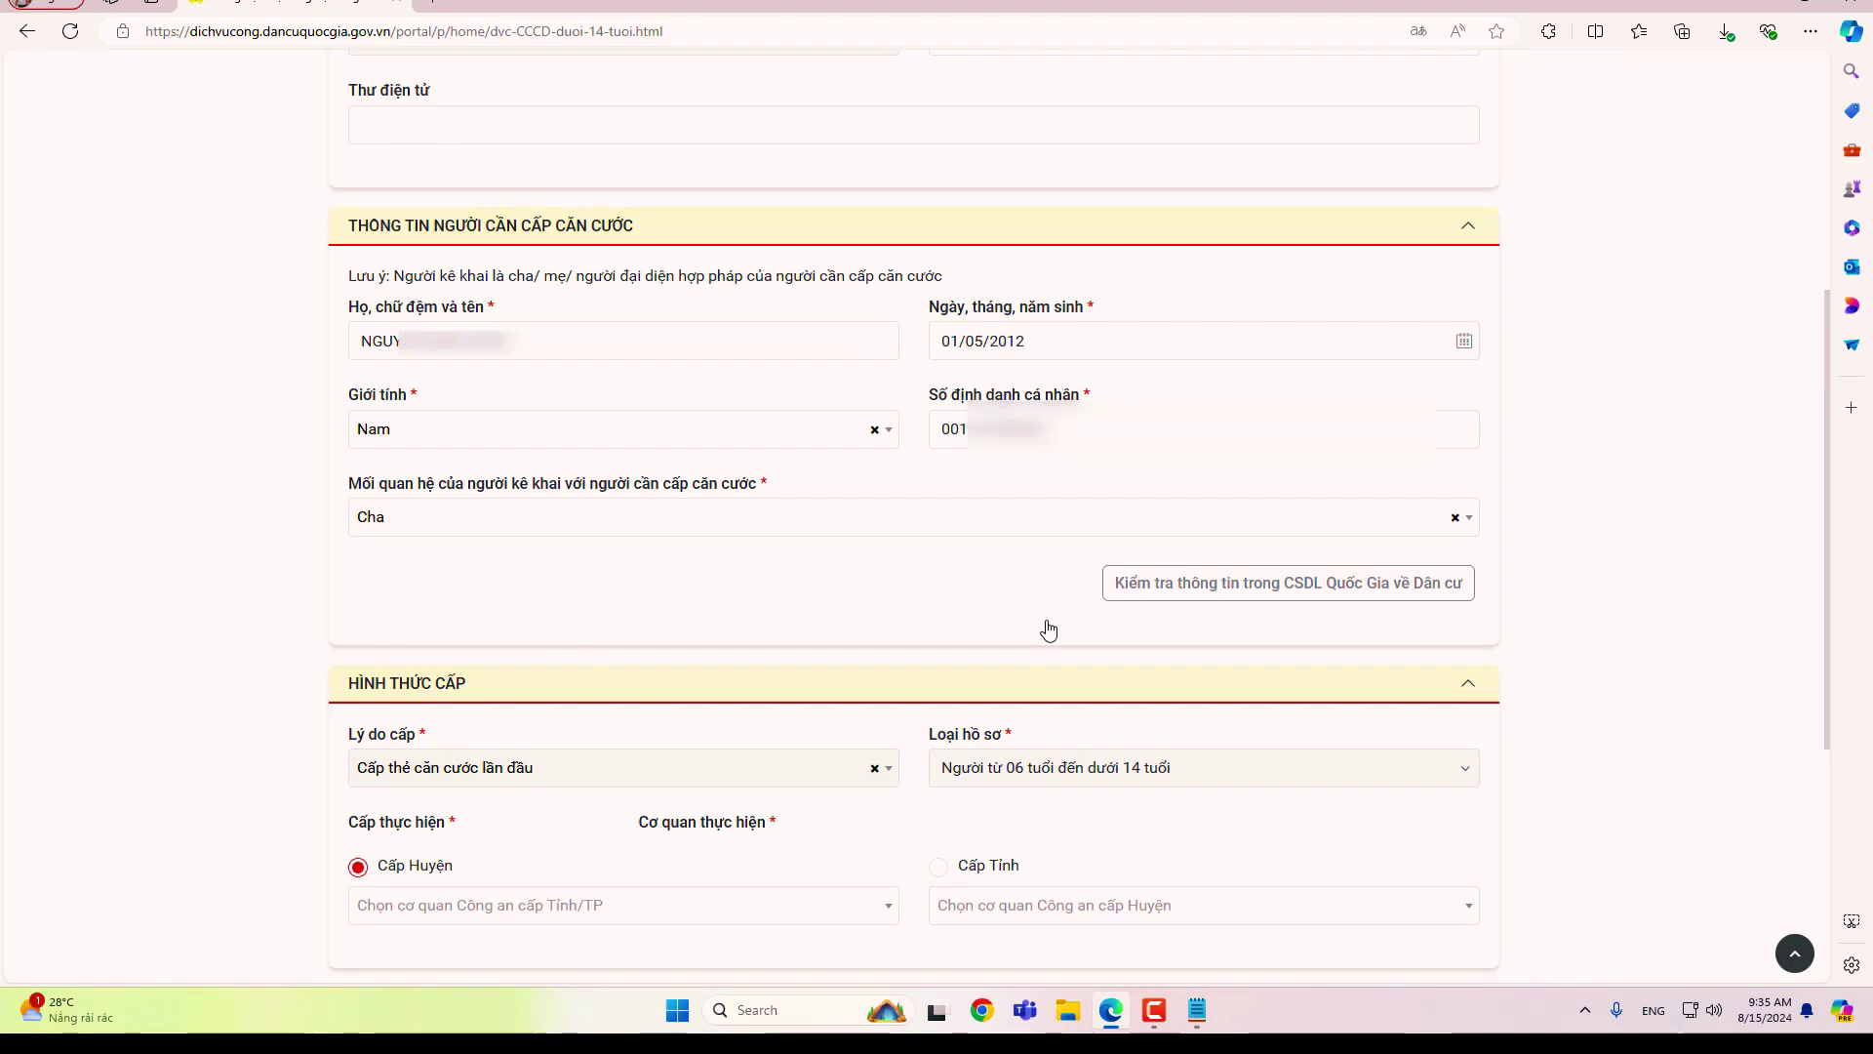
Step: Review the form, then resubmit with 'Lưu và Tiếp tục >>>' six times, still getting errors
{"action": "scroll", "coordinate": [1048, 629], "scroll_direction": "down", "scroll_amount": 3}
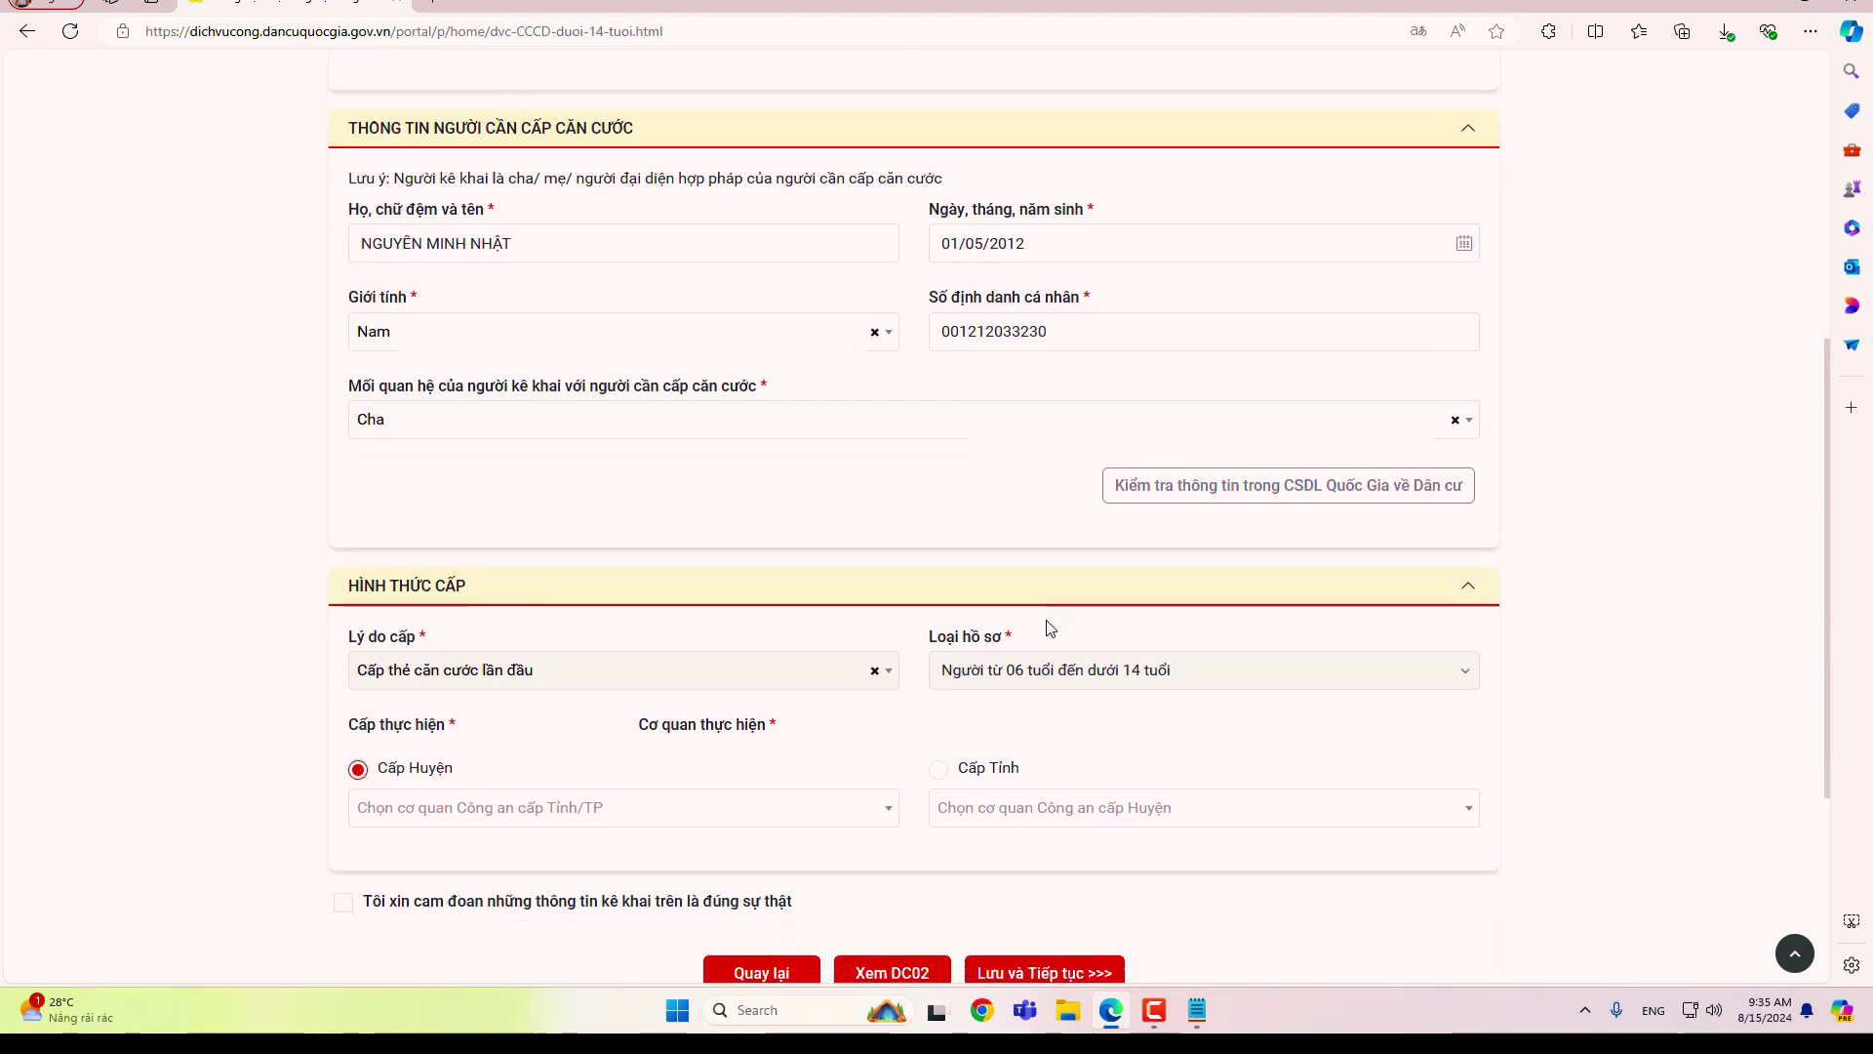
{"action": "scroll", "coordinate": [1049, 629], "scroll_direction": "up", "scroll_amount": 7}
{"action": "scroll", "coordinate": [1047, 628], "scroll_direction": "down", "scroll_amount": 8}
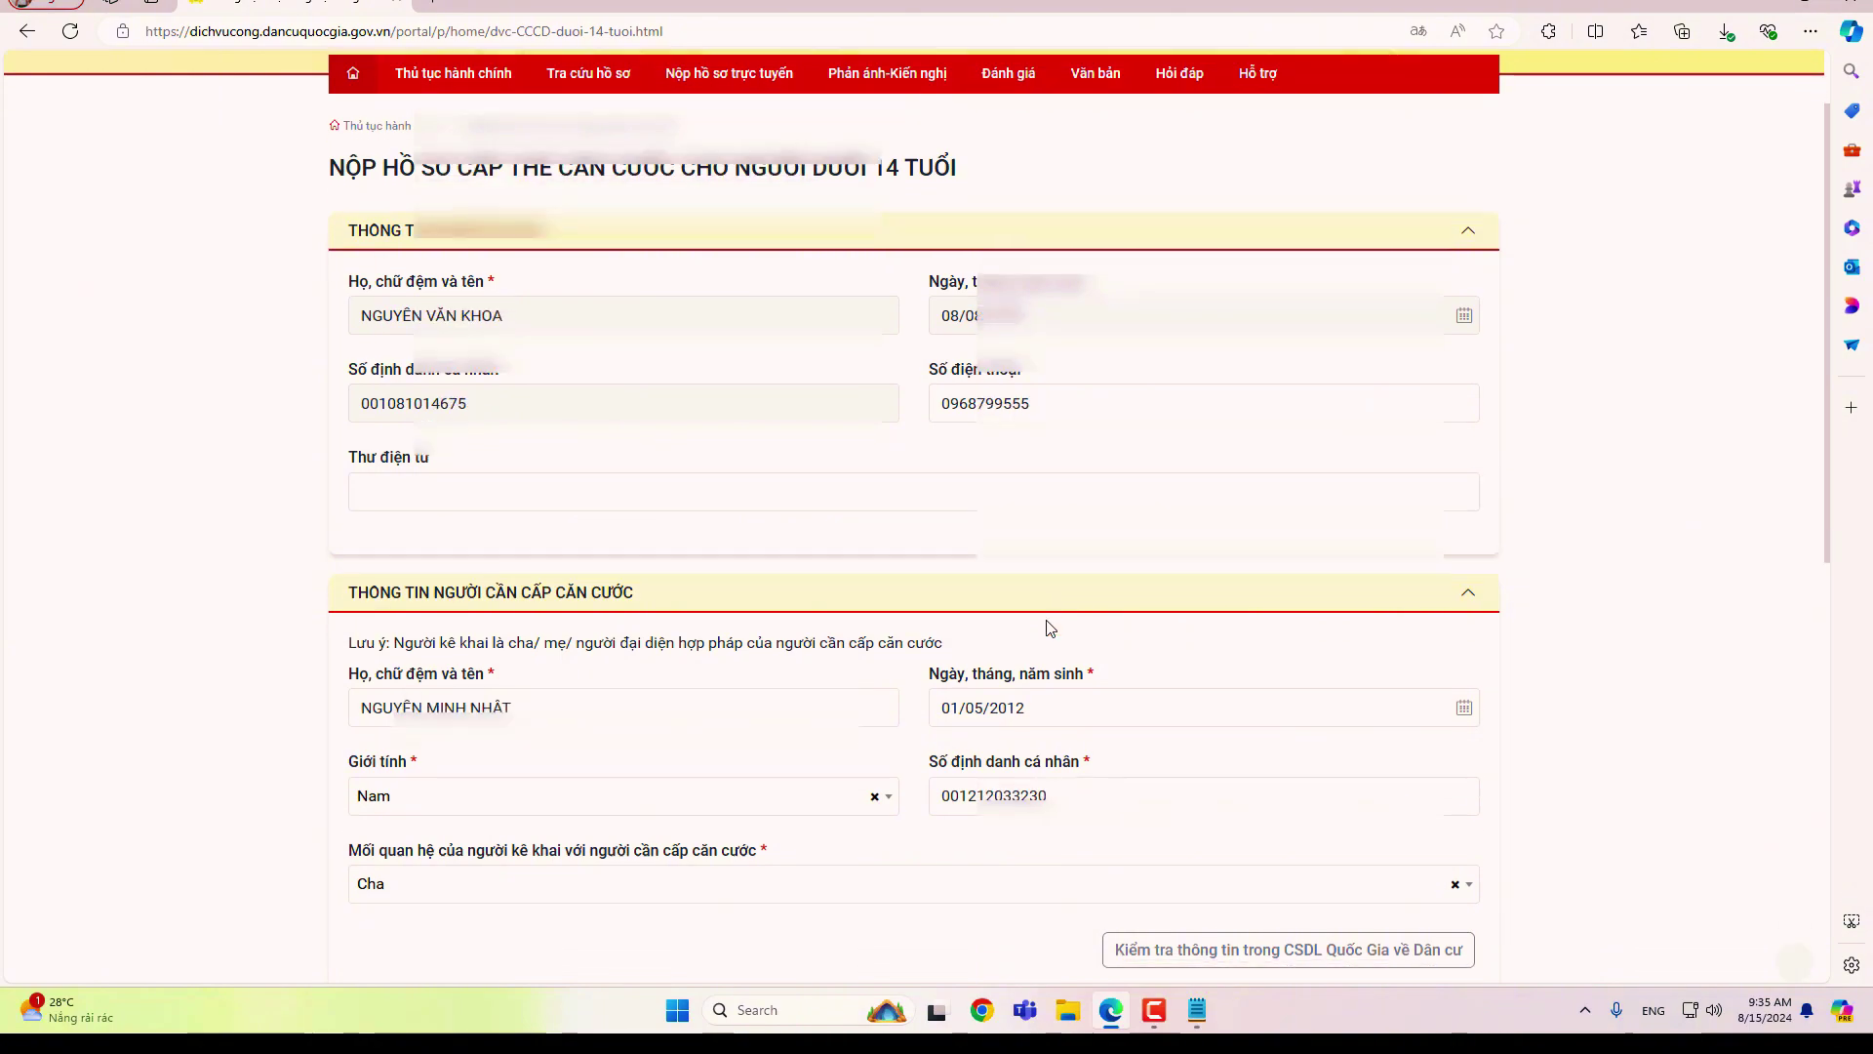
{"action": "left_click", "coordinate": [1045, 682]}
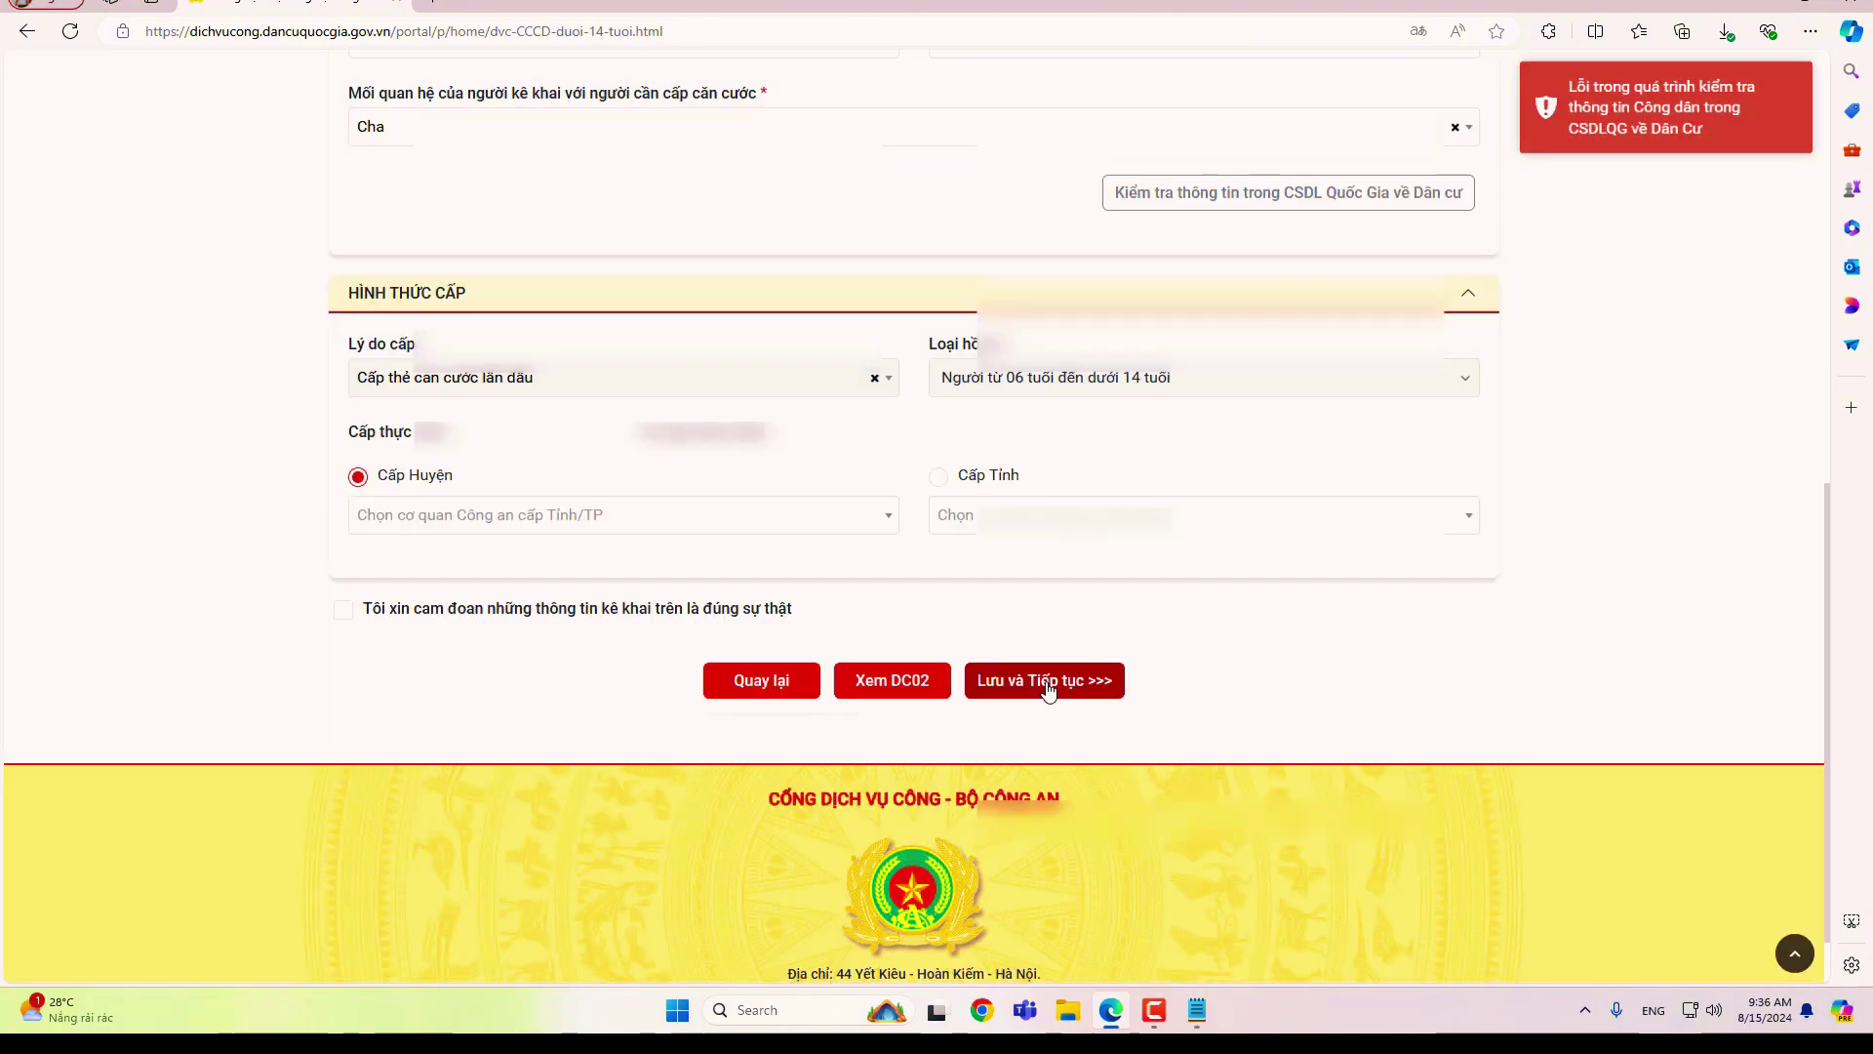
{"action": "left_click", "coordinate": [1048, 683]}
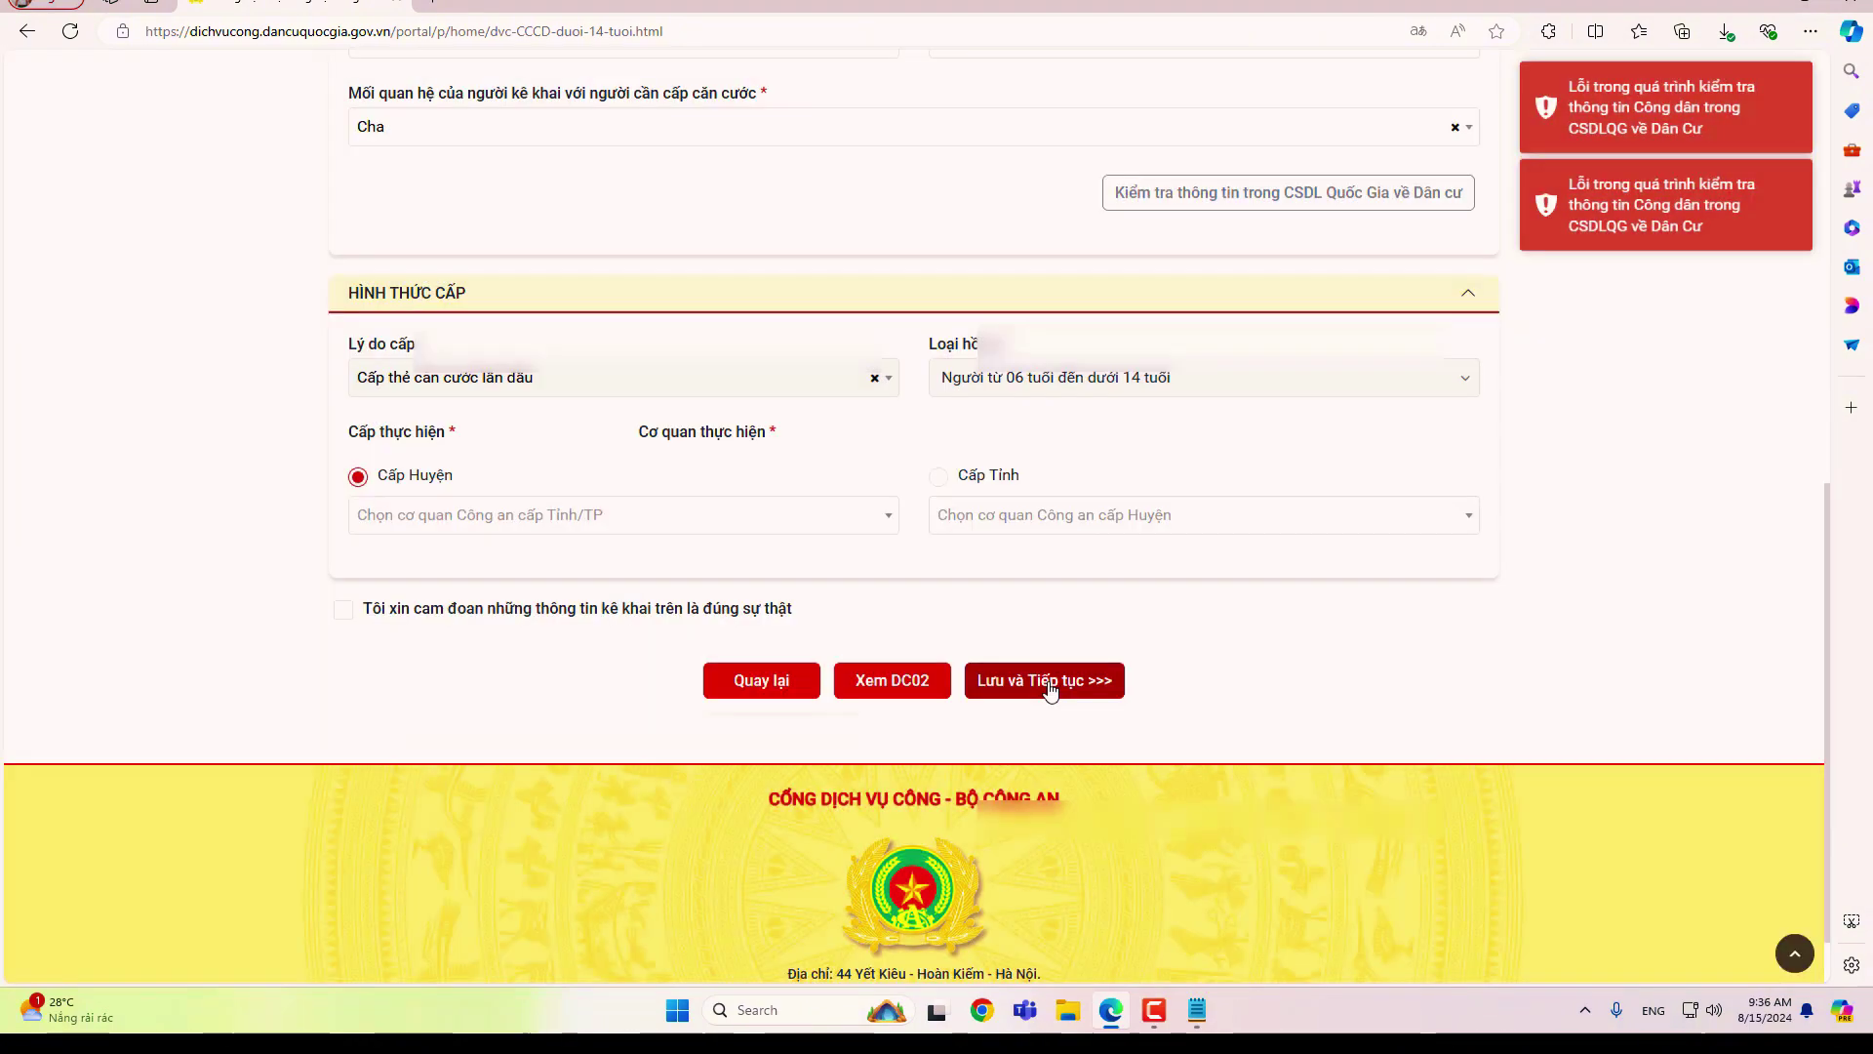
{"action": "left_click", "coordinate": [1050, 688]}
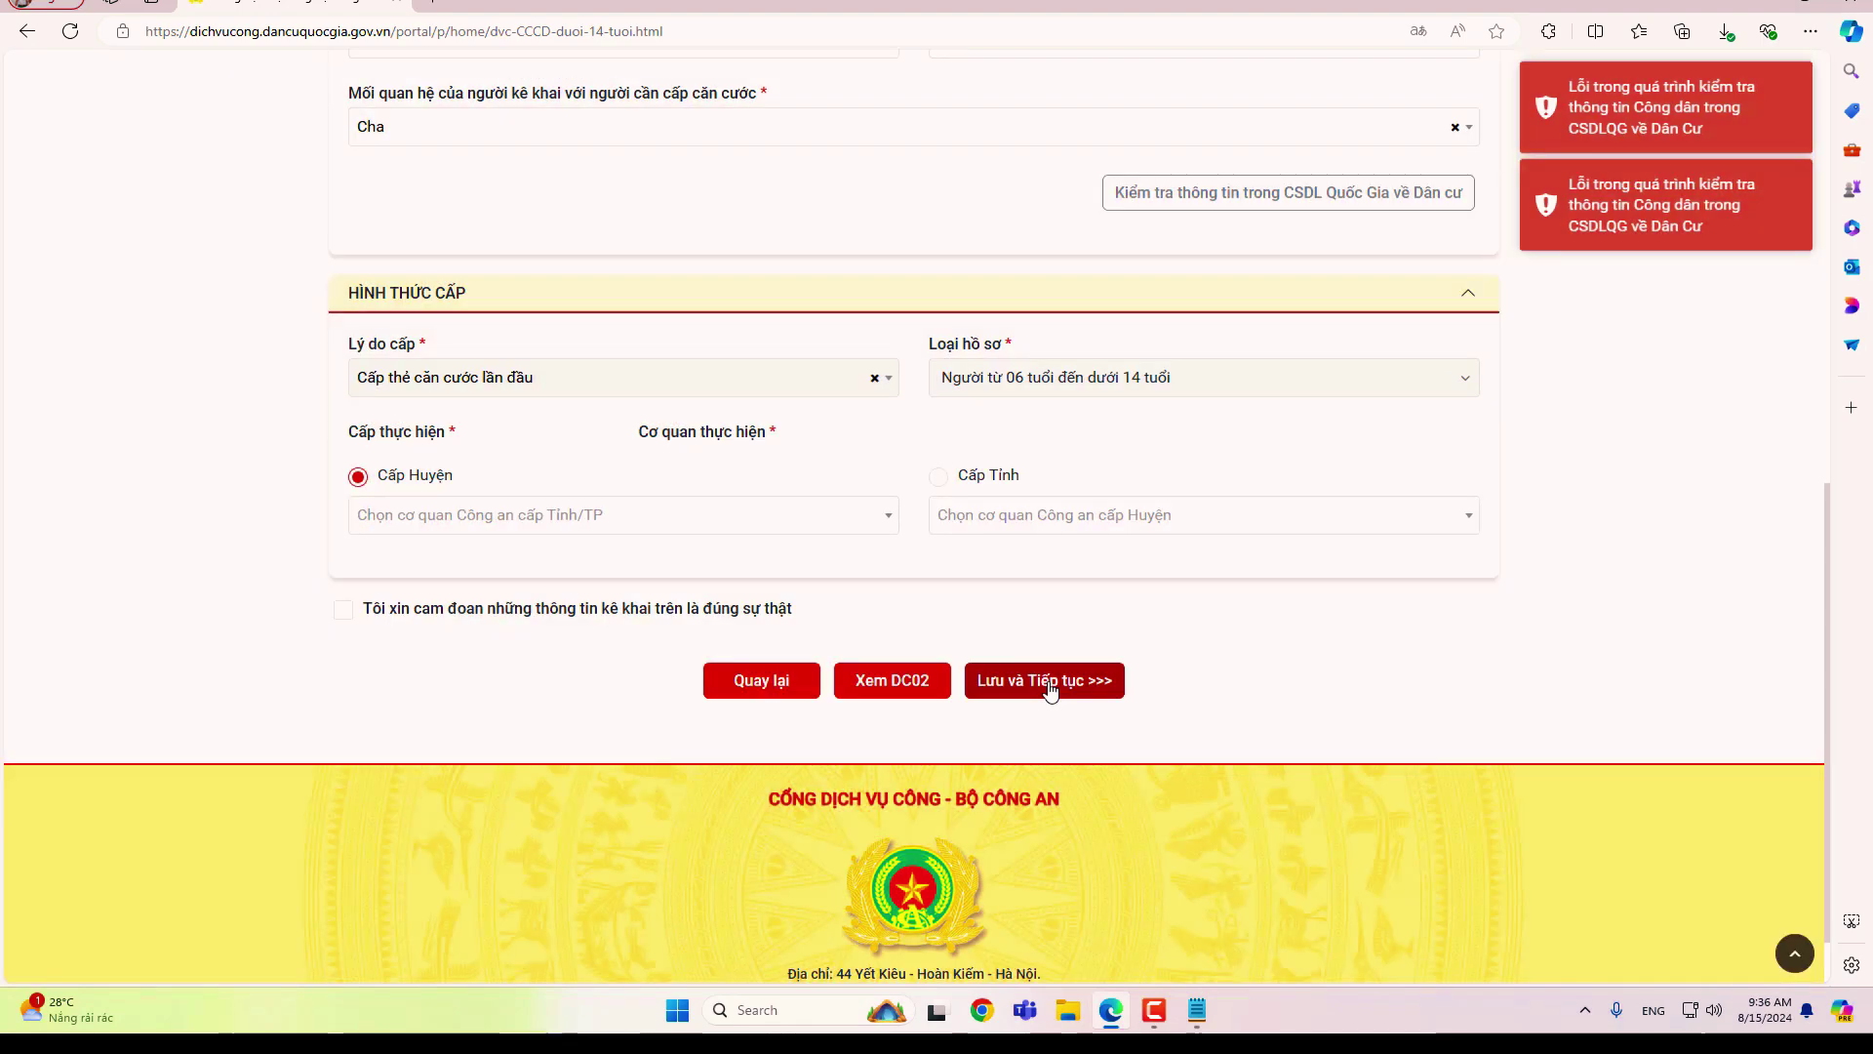
{"action": "left_click", "coordinate": [1050, 688]}
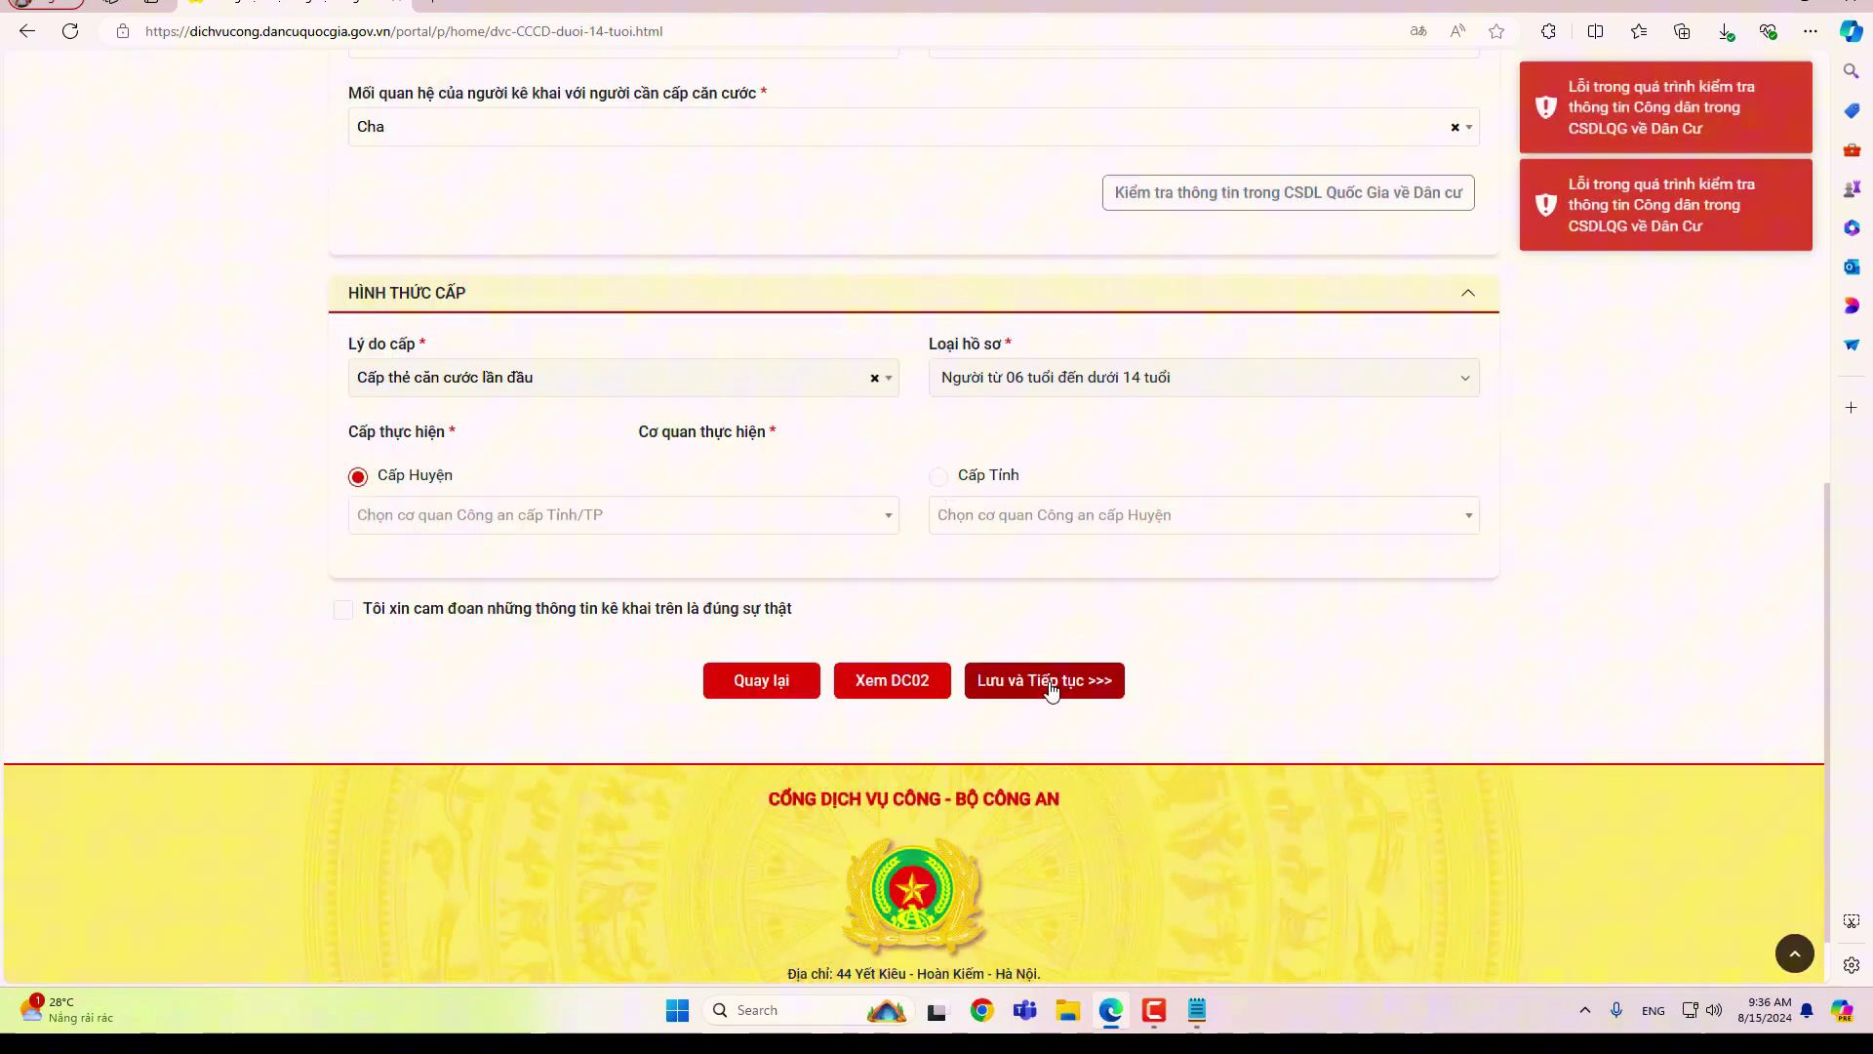
{"action": "left_click", "coordinate": [1050, 688]}
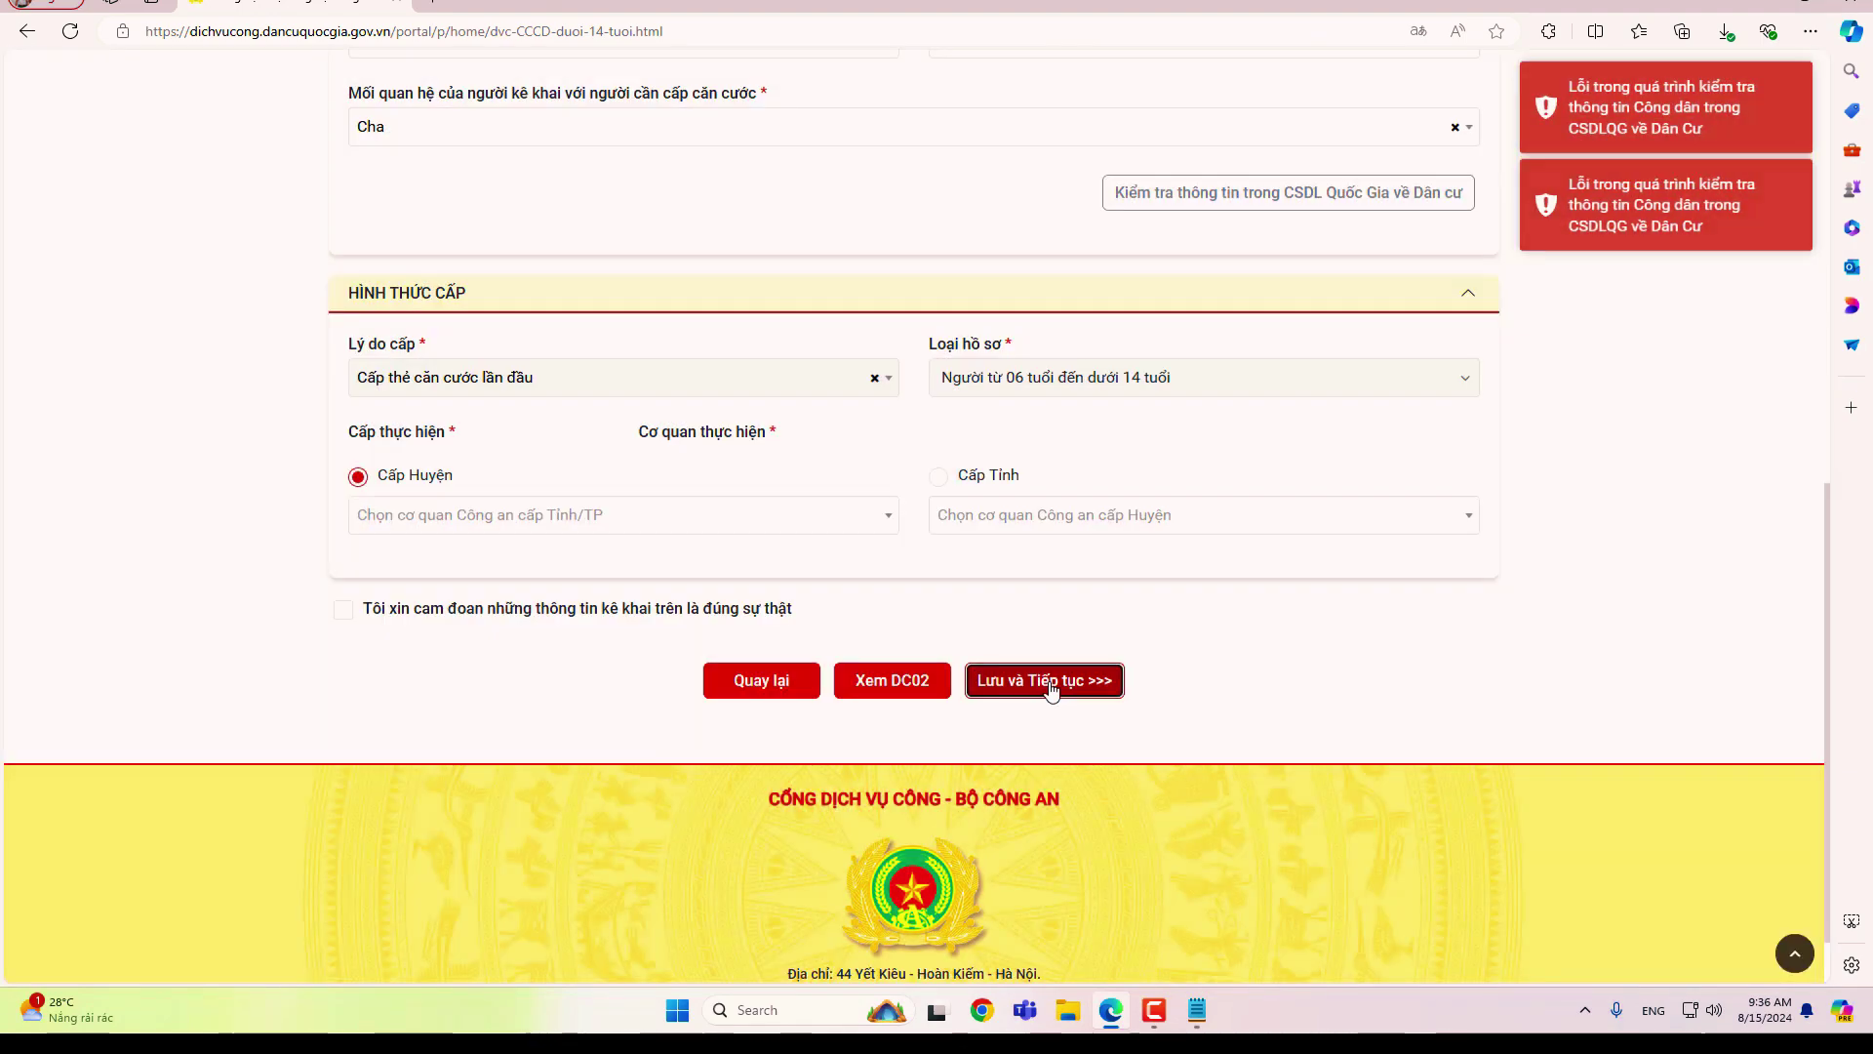
{"action": "left_click", "coordinate": [1050, 686]}
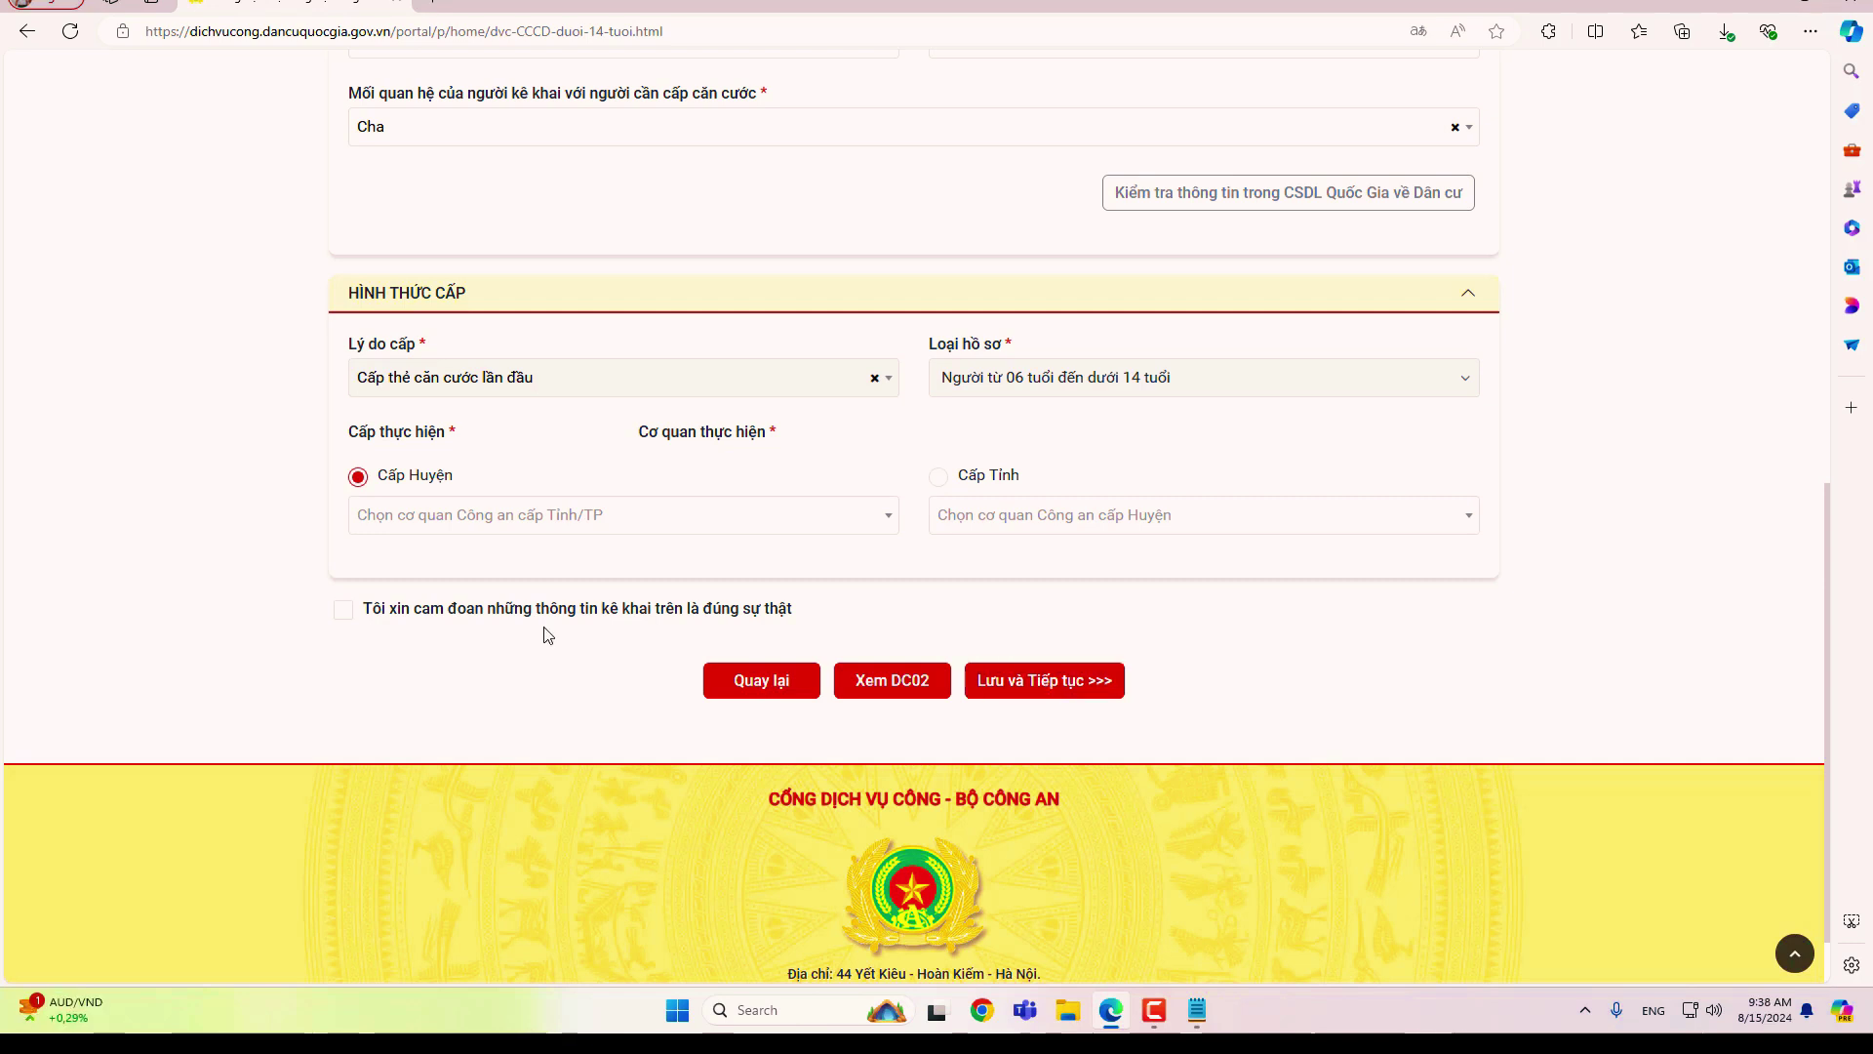
Step: Reselect Công An Thành phố Hà Nội as provincial police, then reload the form to clear it
{"action": "left_click", "coordinate": [690, 527]}
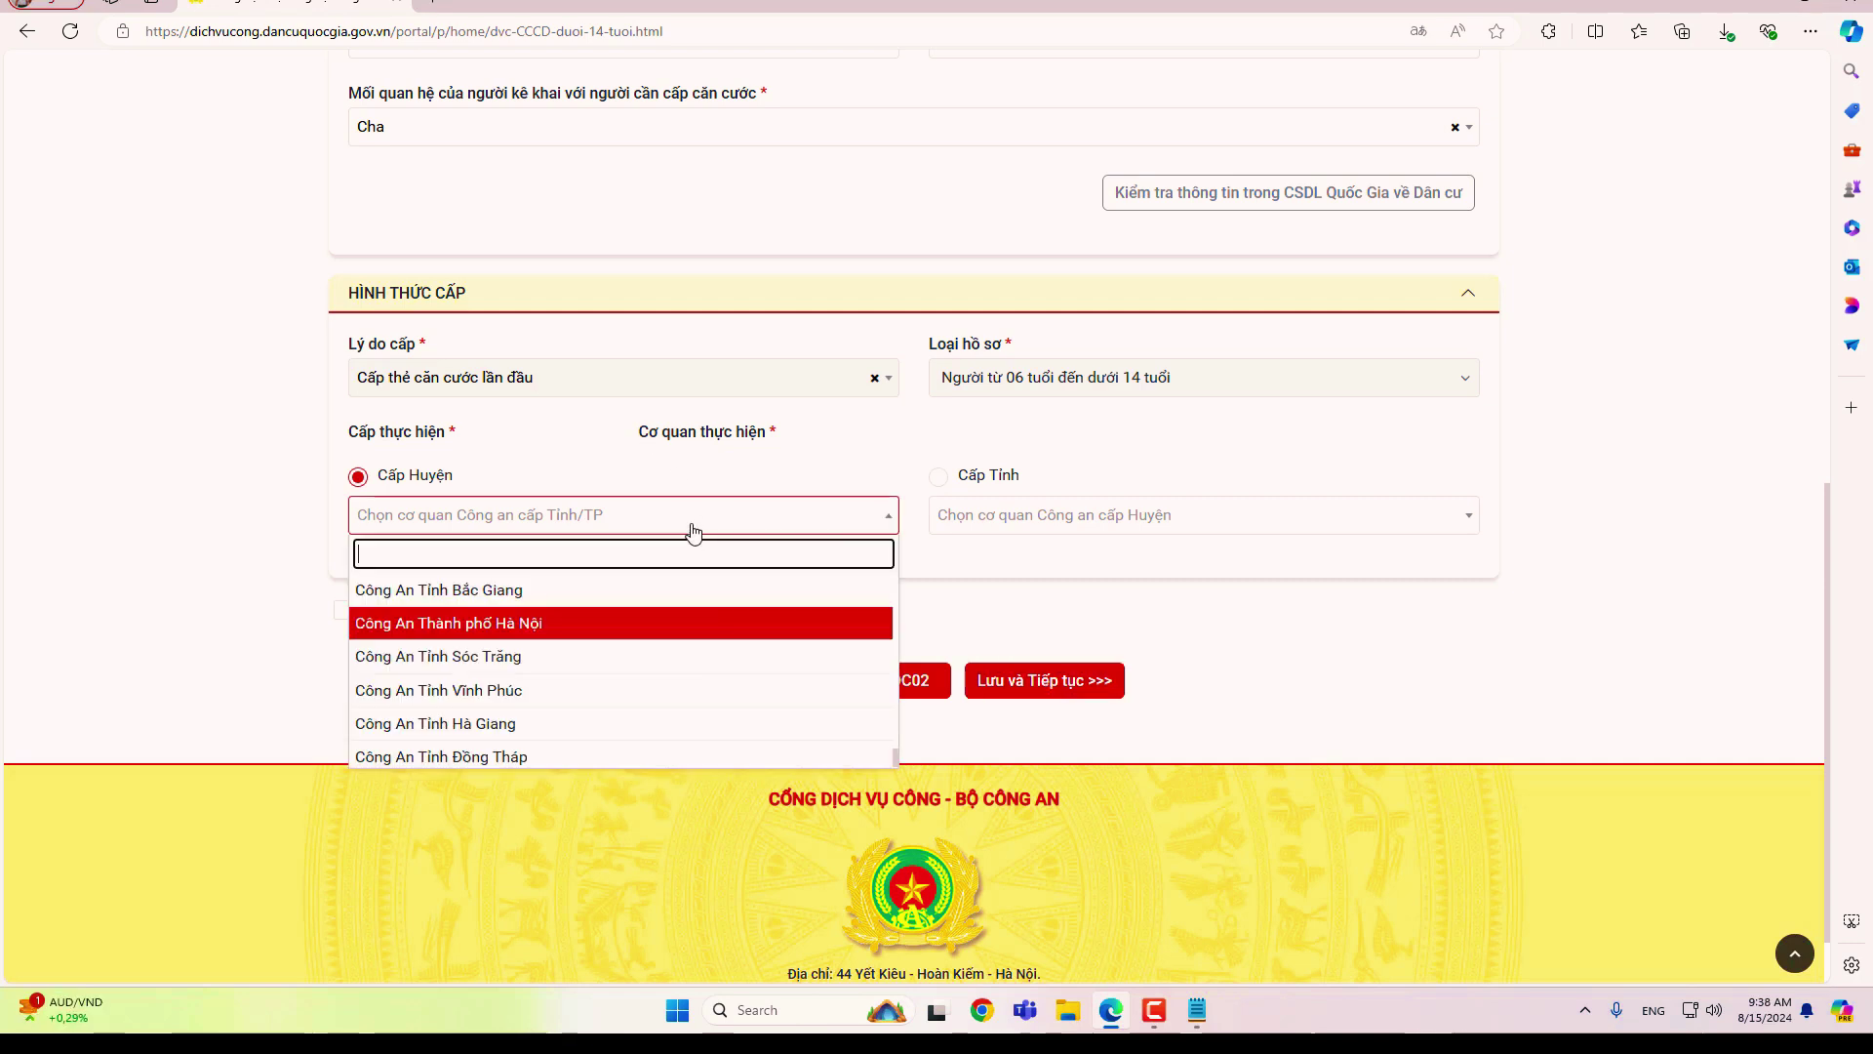
{"action": "key", "text": "Escape"}
{"action": "left_click", "coordinate": [536, 522]}
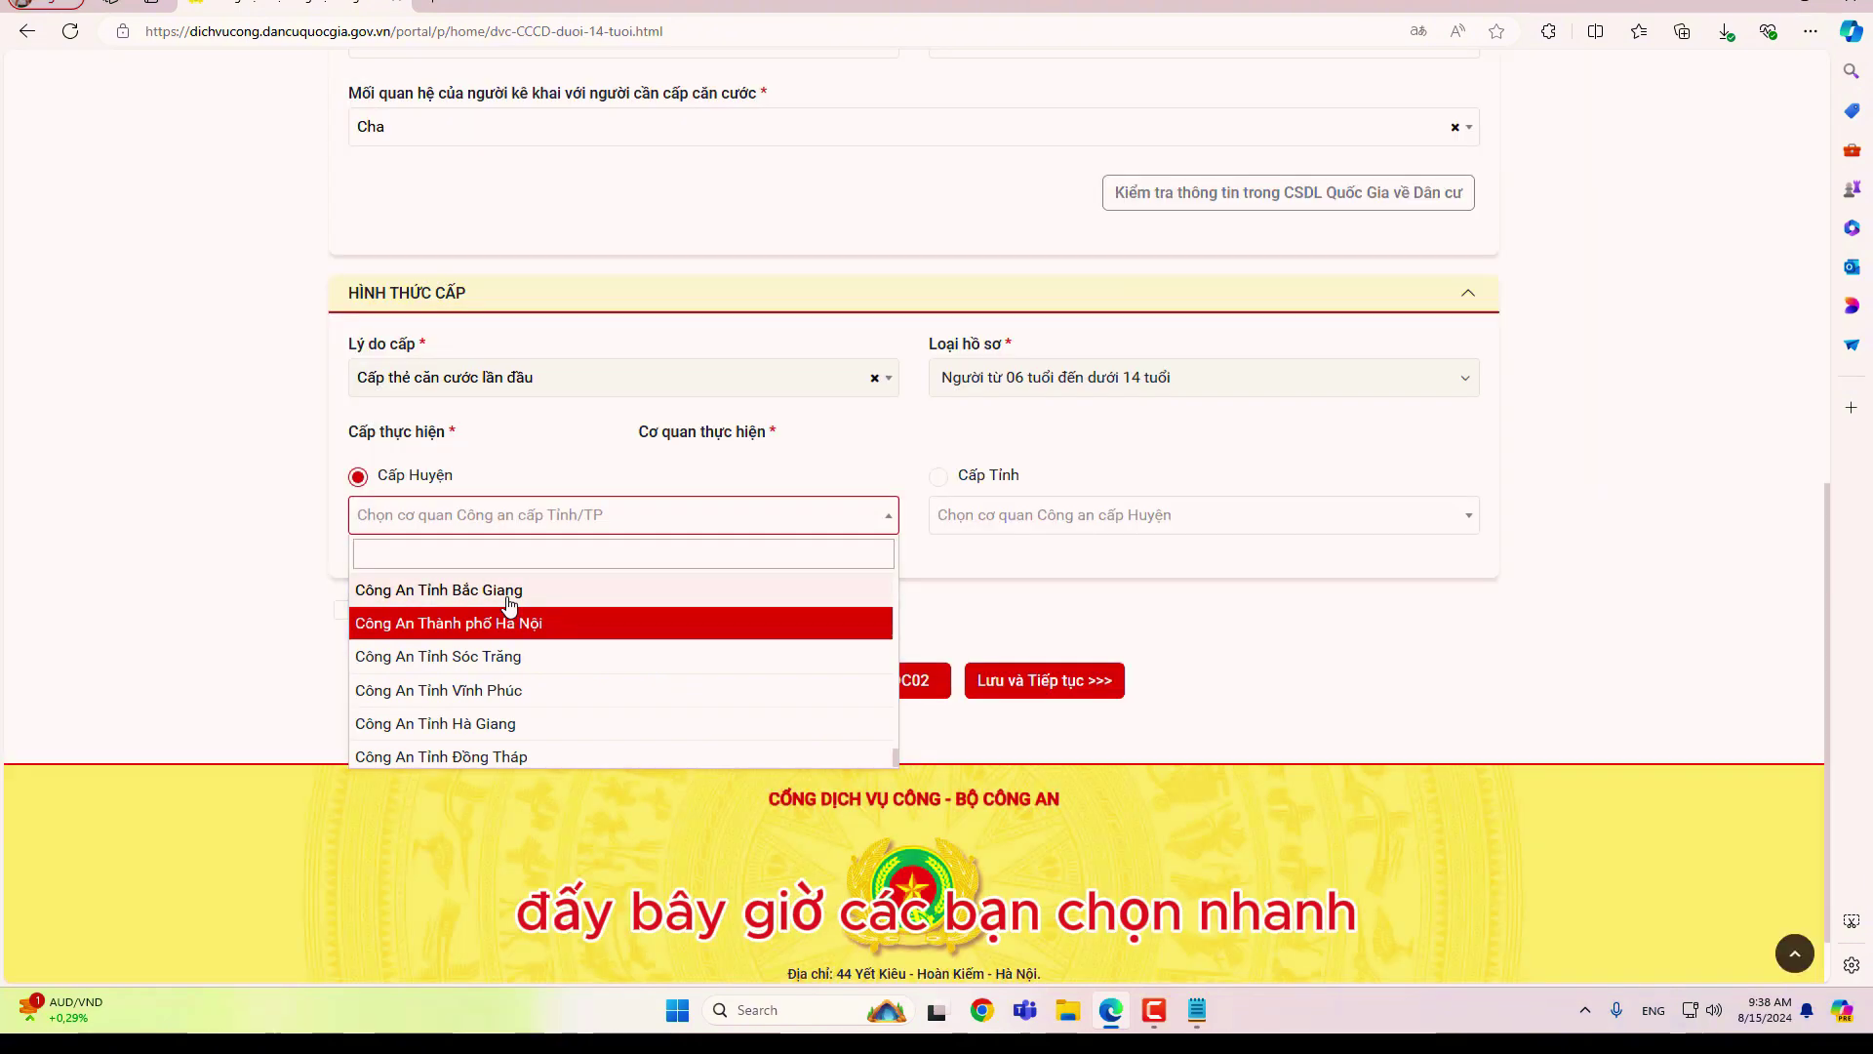
{"action": "left_click", "coordinate": [539, 624]}
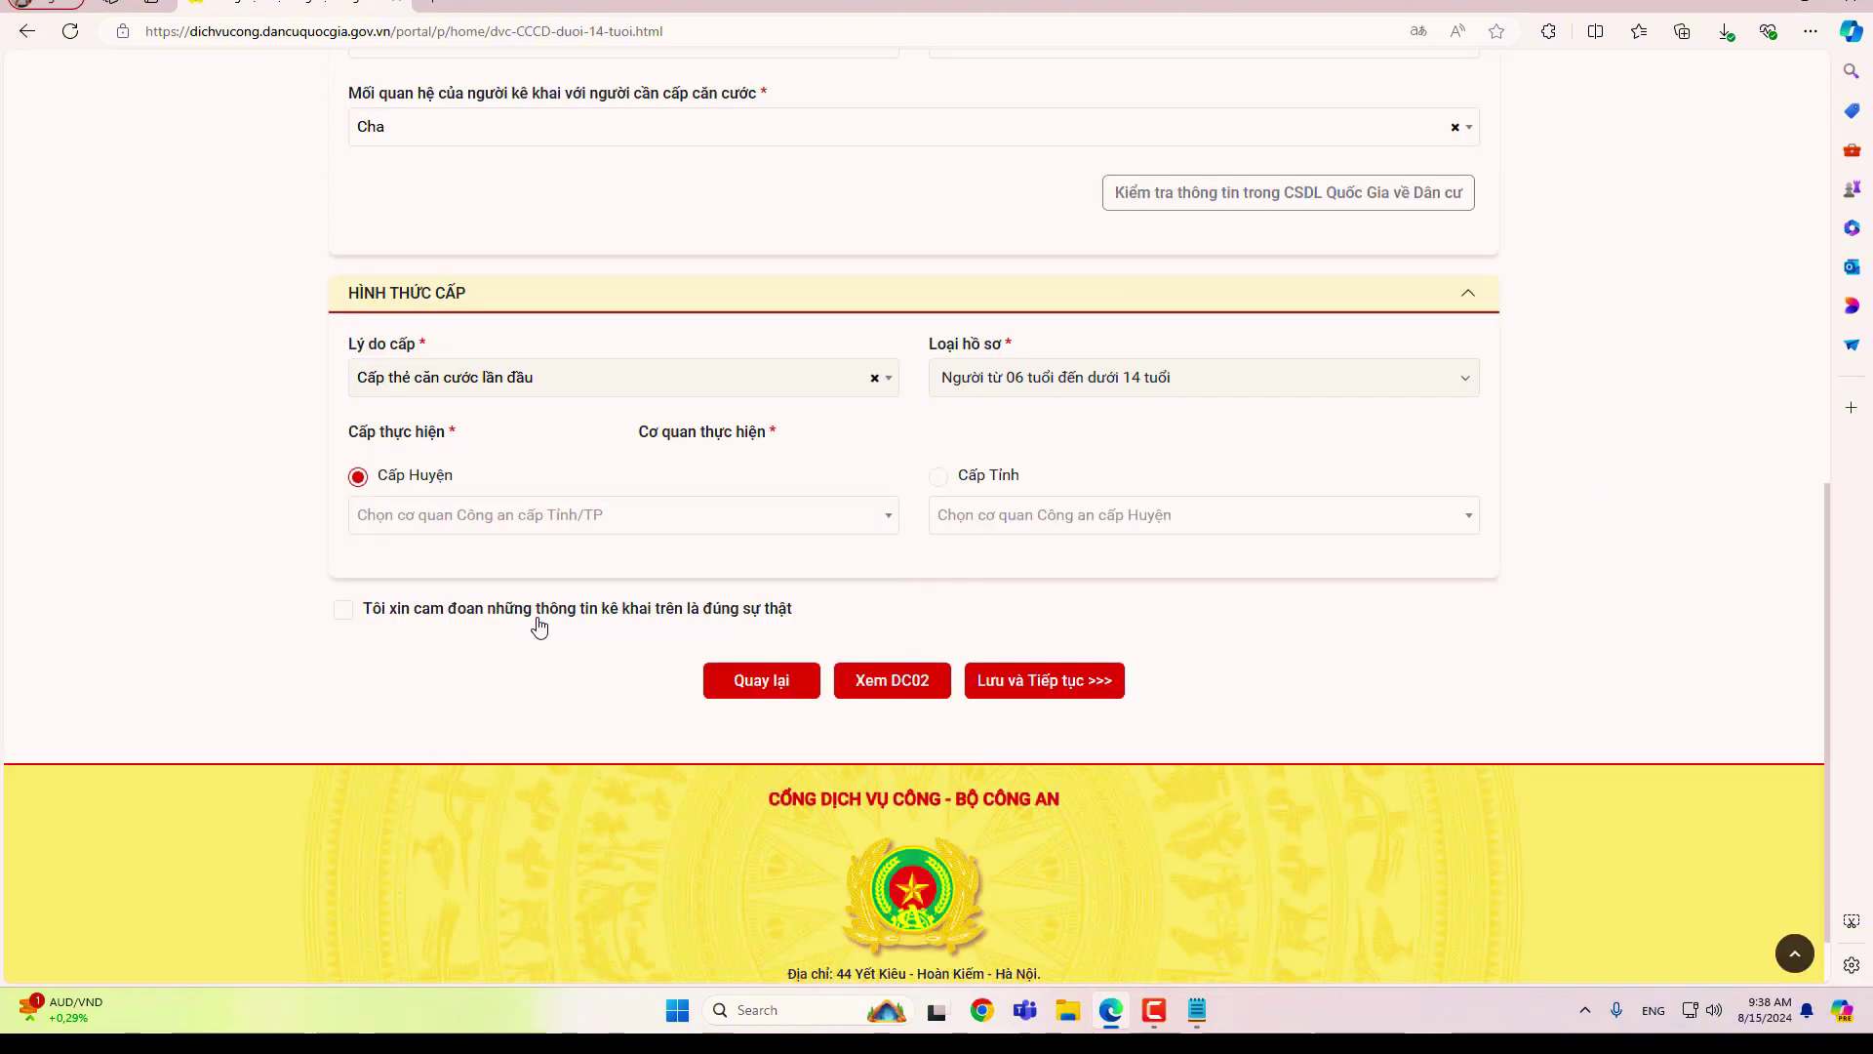
{"action": "left_click", "coordinate": [594, 517]}
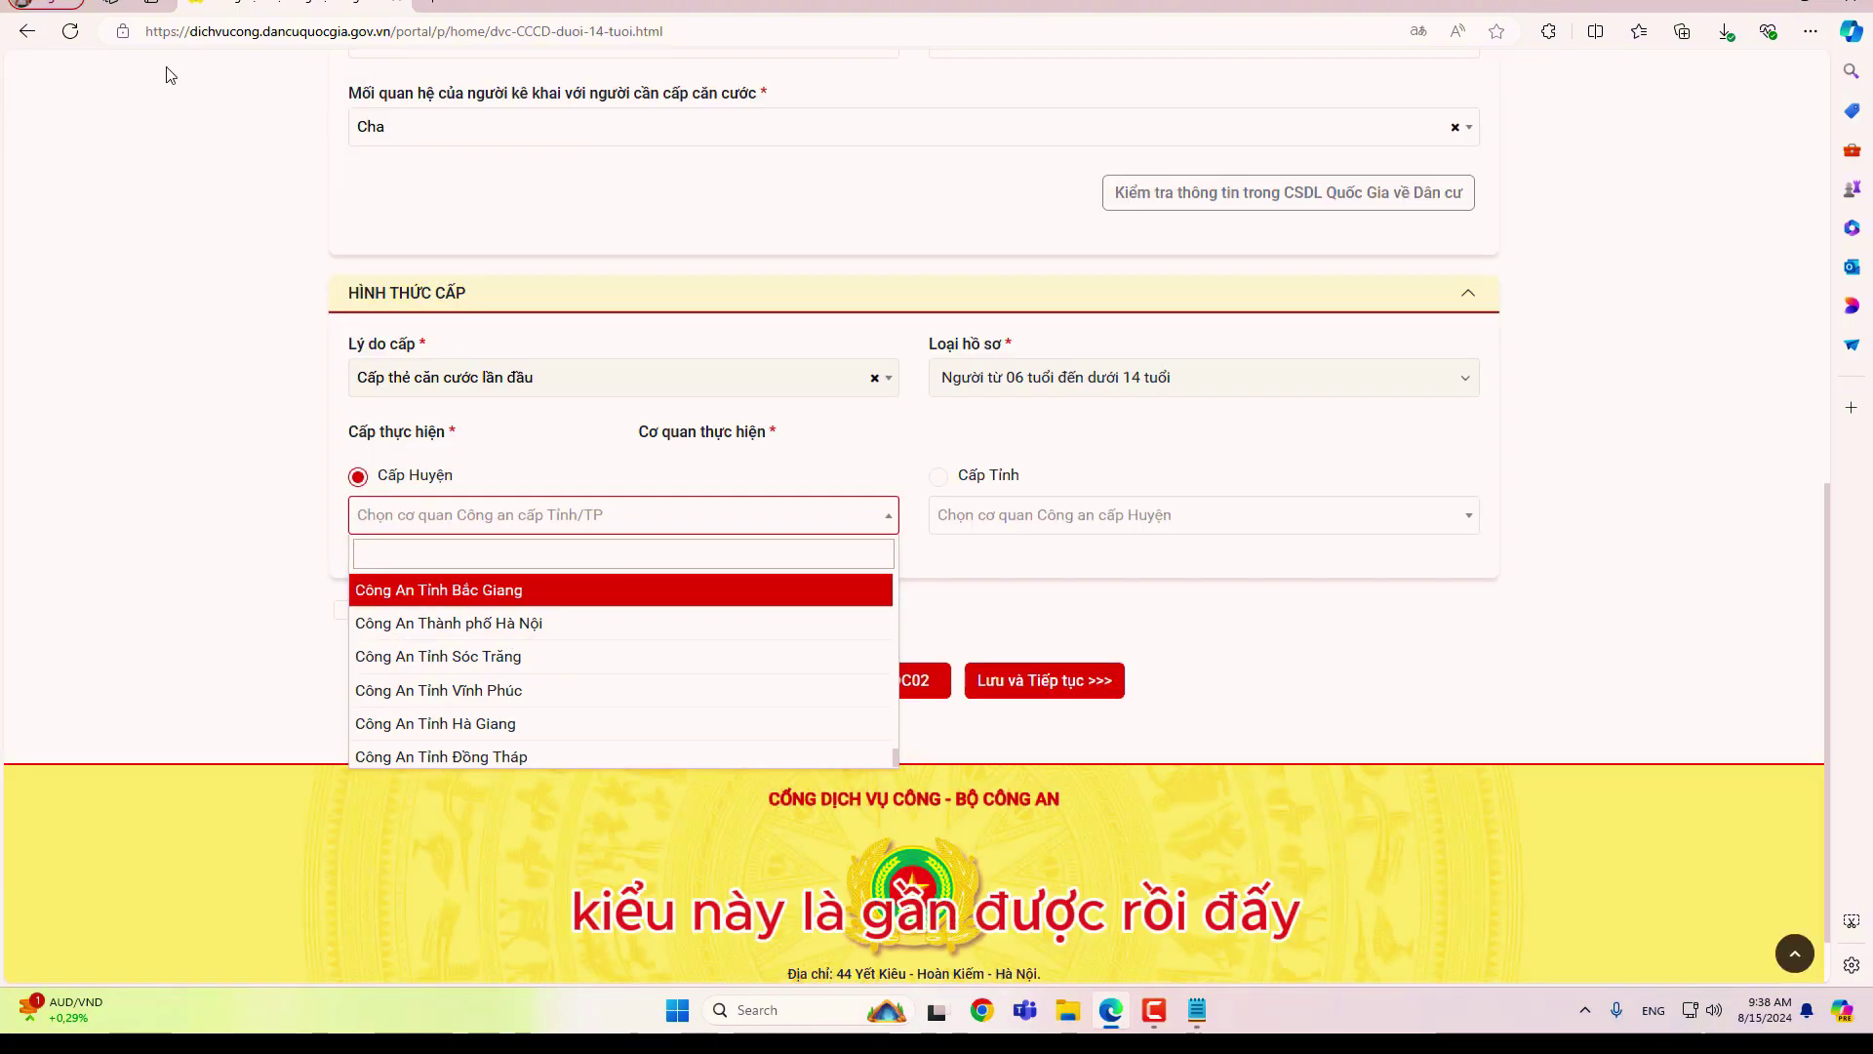
{"action": "left_click", "coordinate": [70, 31]}
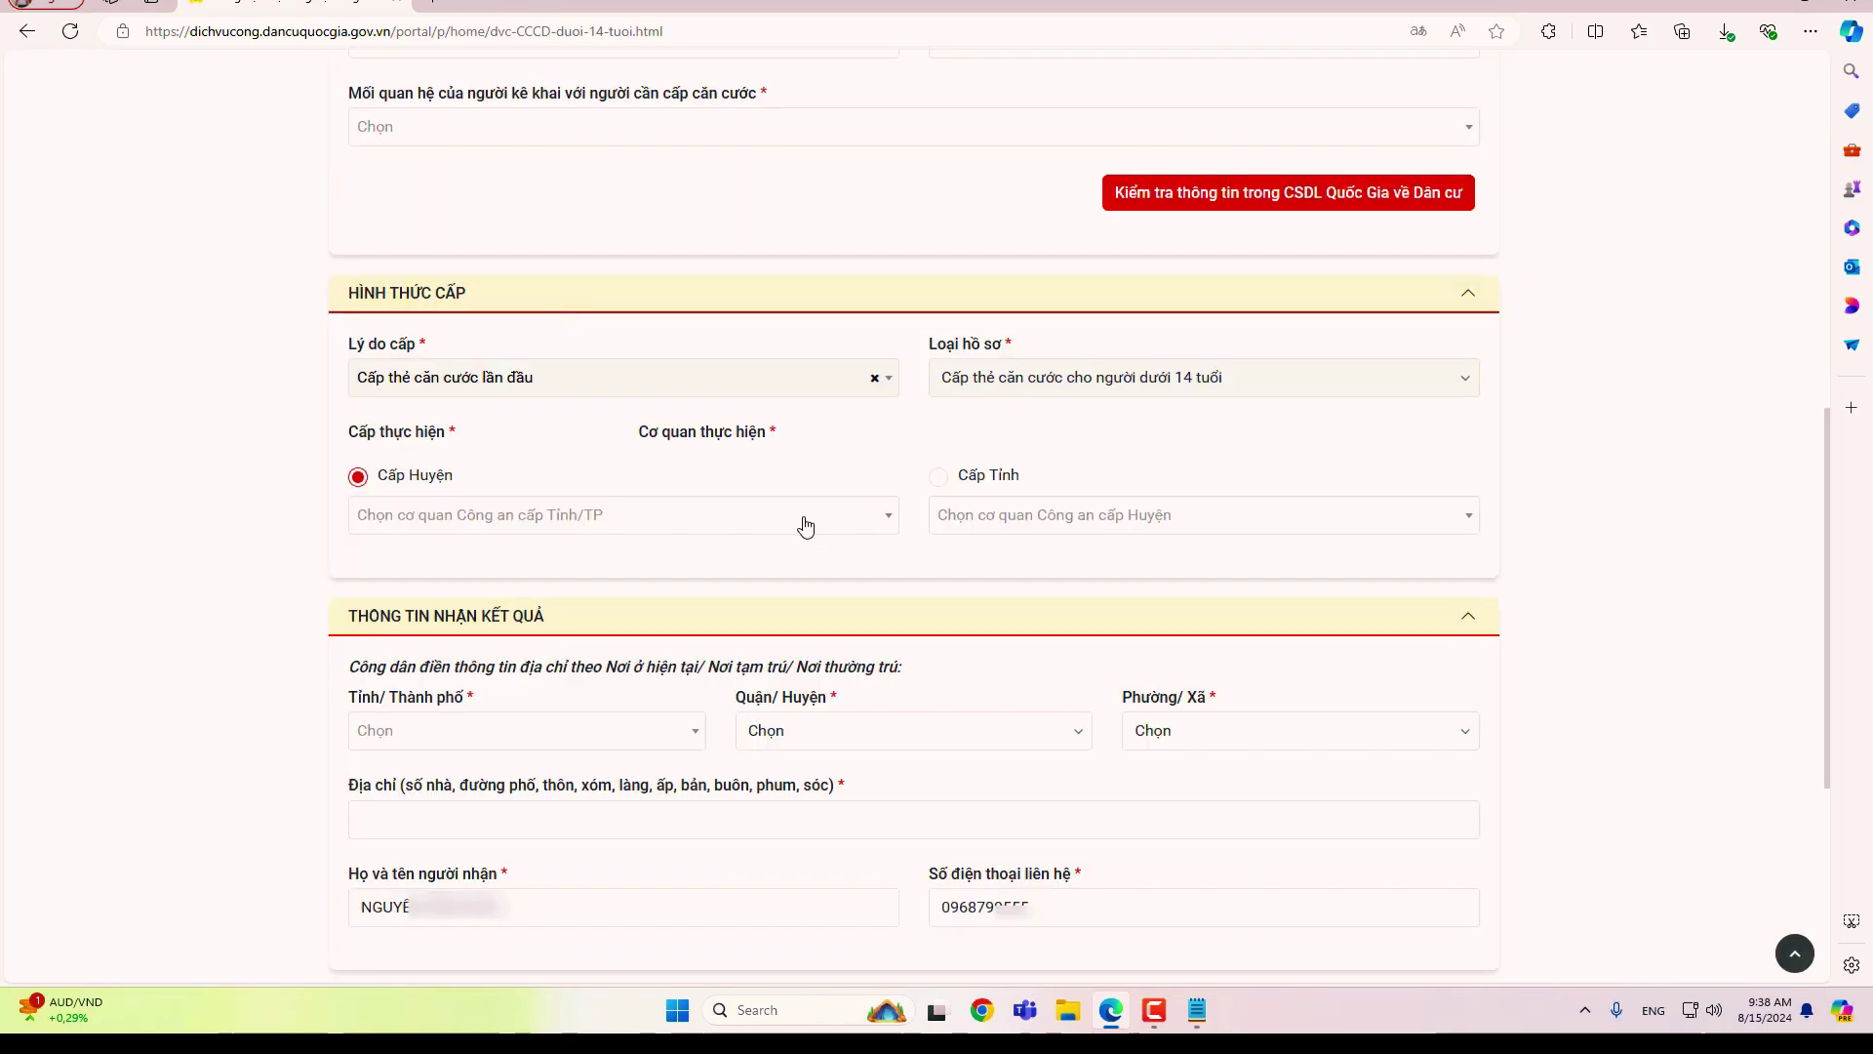
Step: Fill the child's details from the saved autofill entry and verify the ID number in Notepad
{"action": "scroll", "coordinate": [805, 527], "scroll_direction": "up", "scroll_amount": 4}
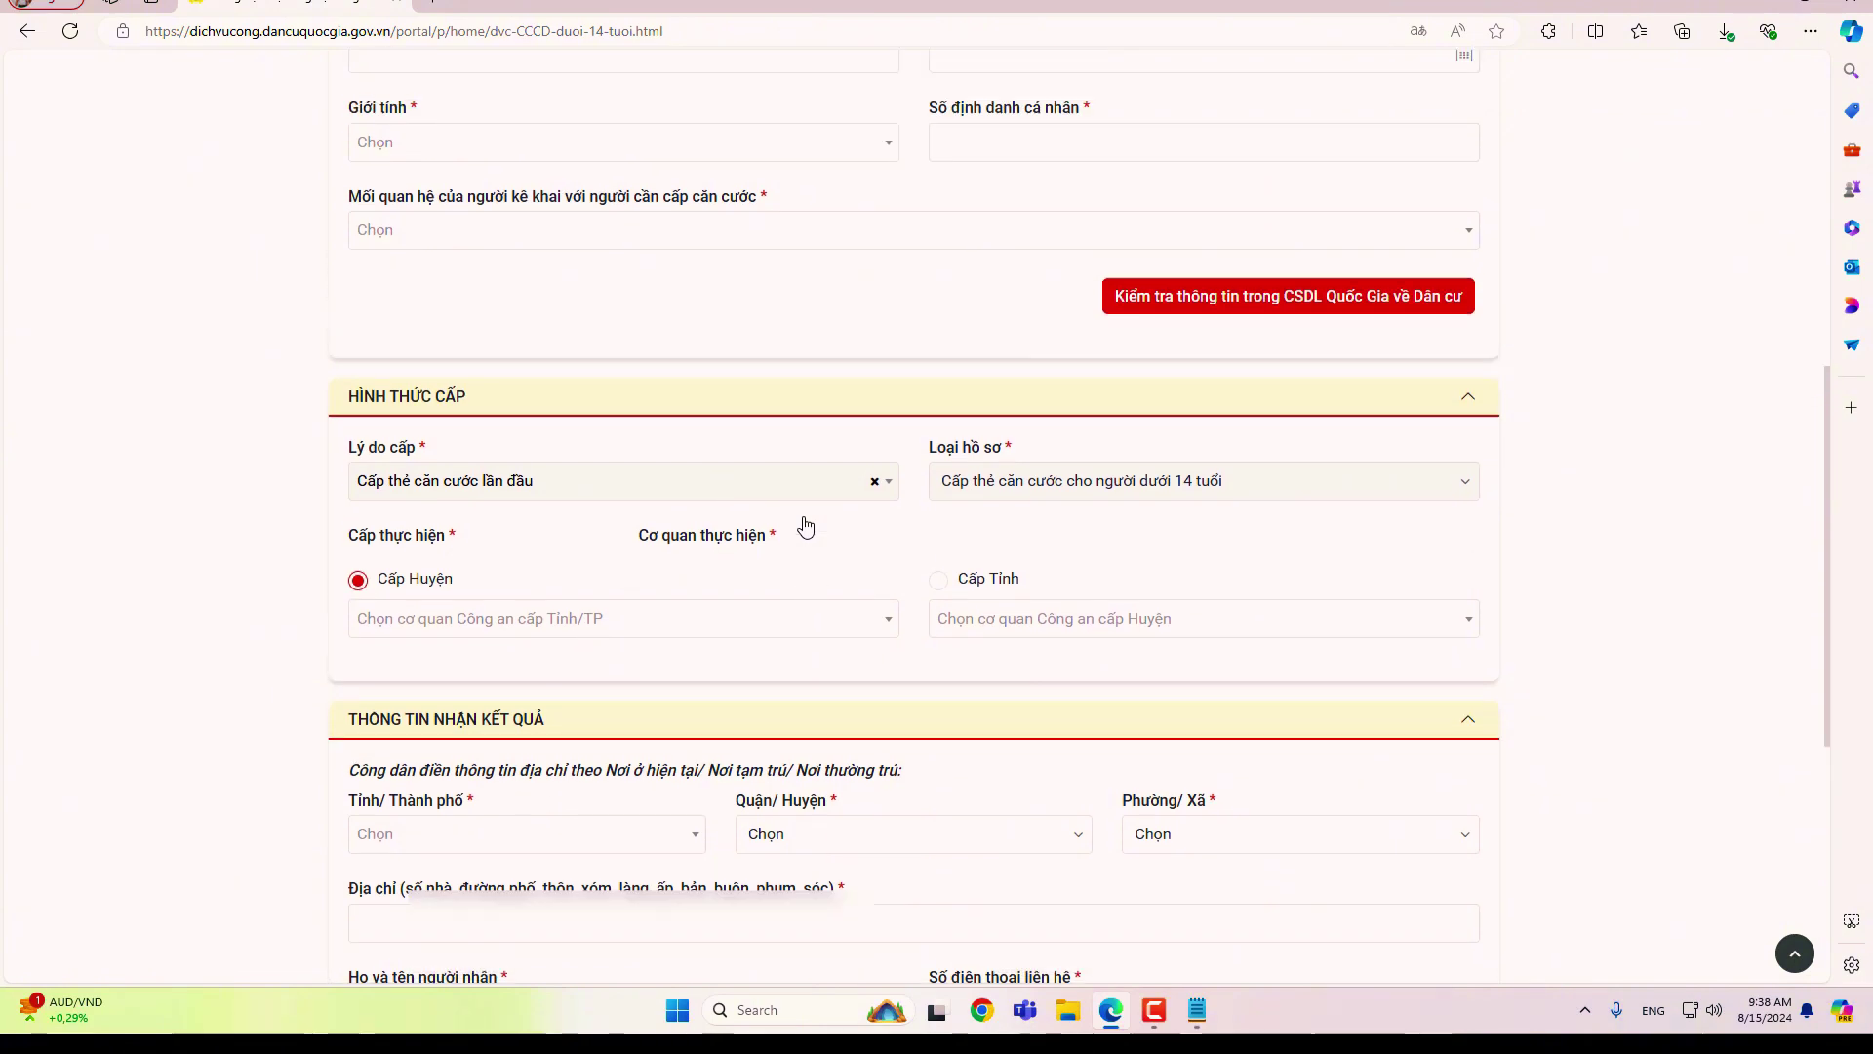
{"action": "scroll", "coordinate": [805, 527], "scroll_direction": "up", "scroll_amount": 3}
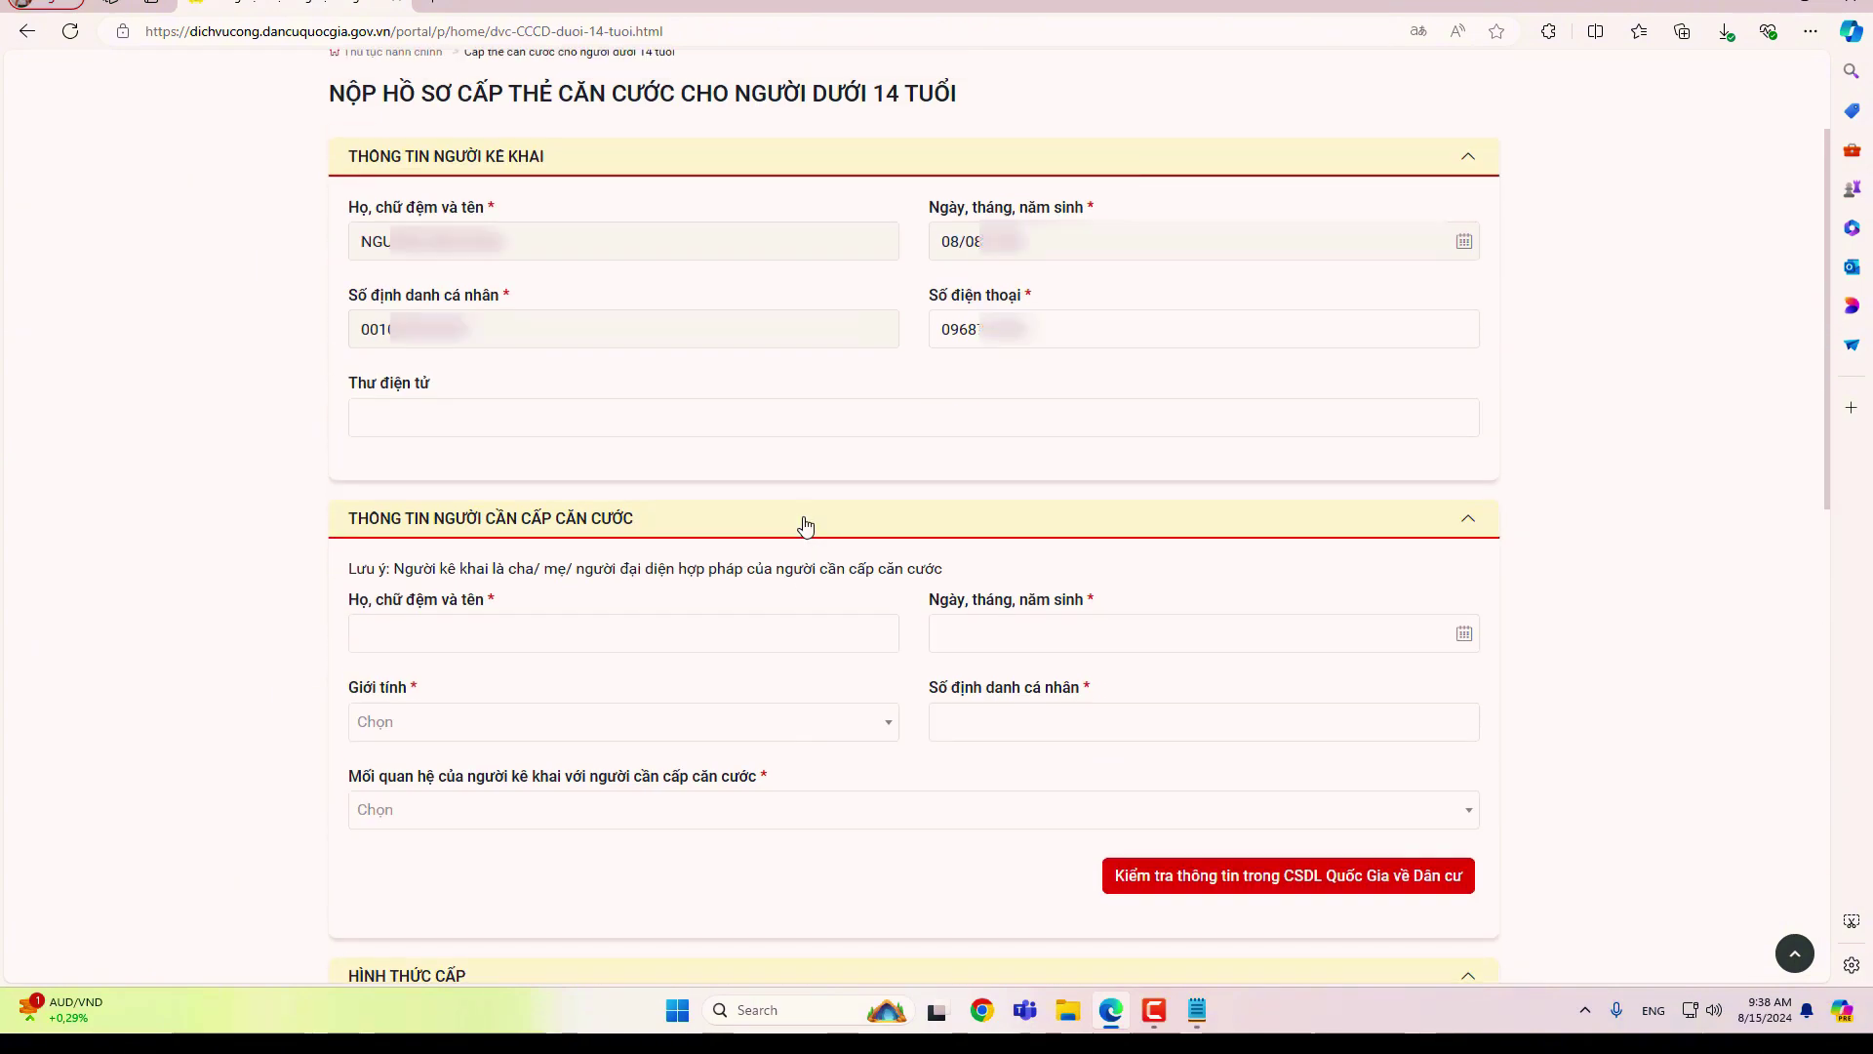
{"action": "left_click", "coordinate": [708, 633]}
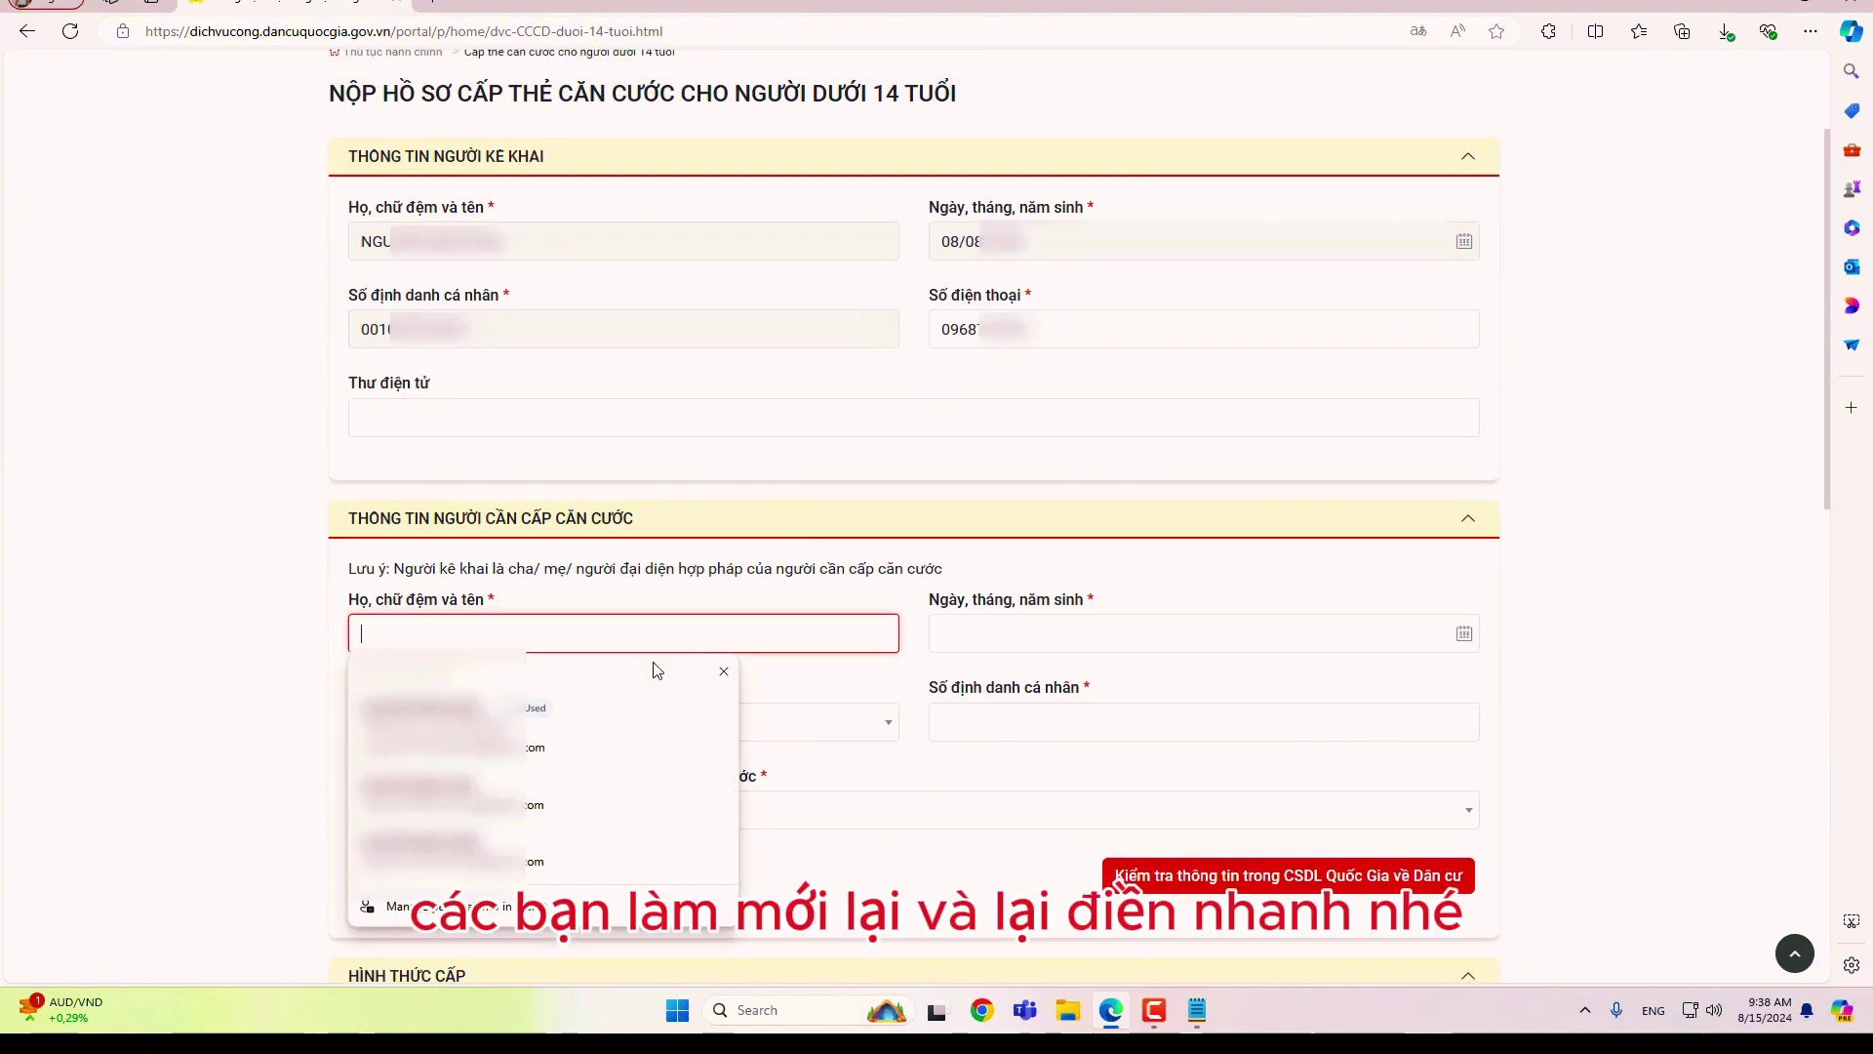
{"action": "left_click", "coordinate": [527, 717]}
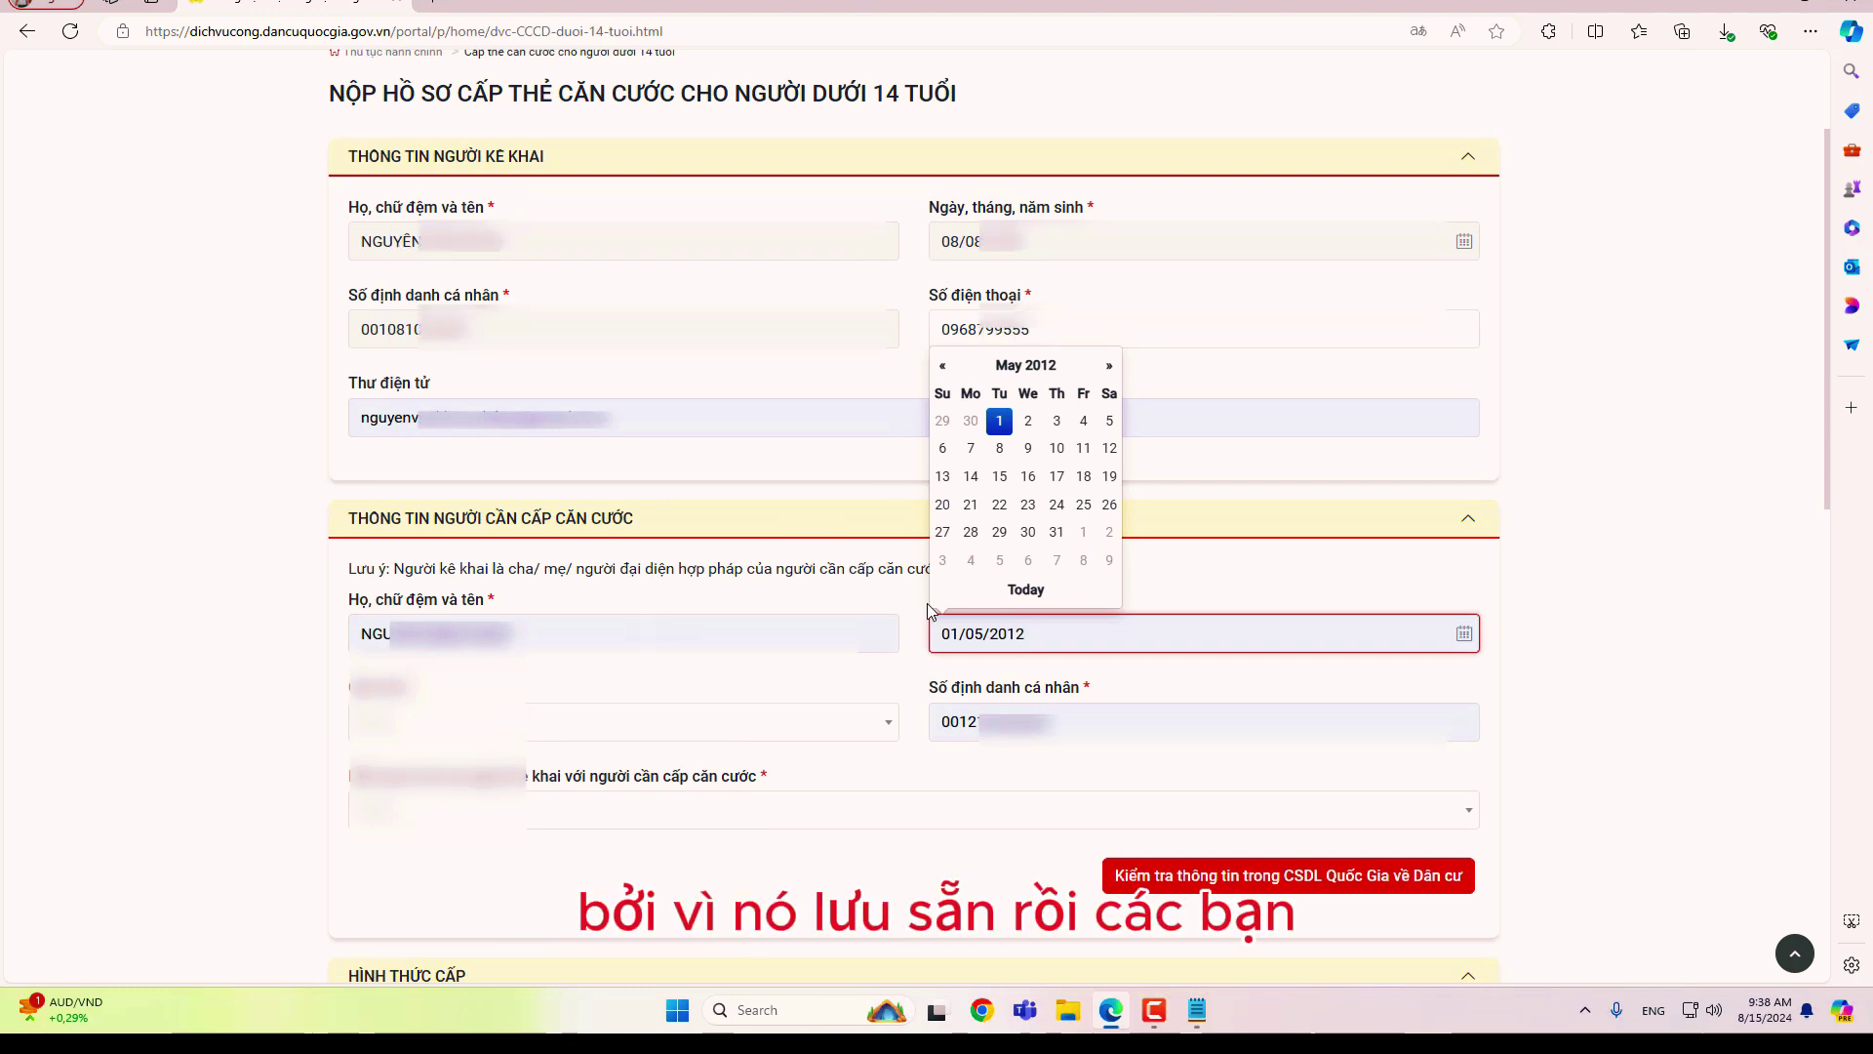
{"action": "left_click", "coordinate": [1198, 1012]}
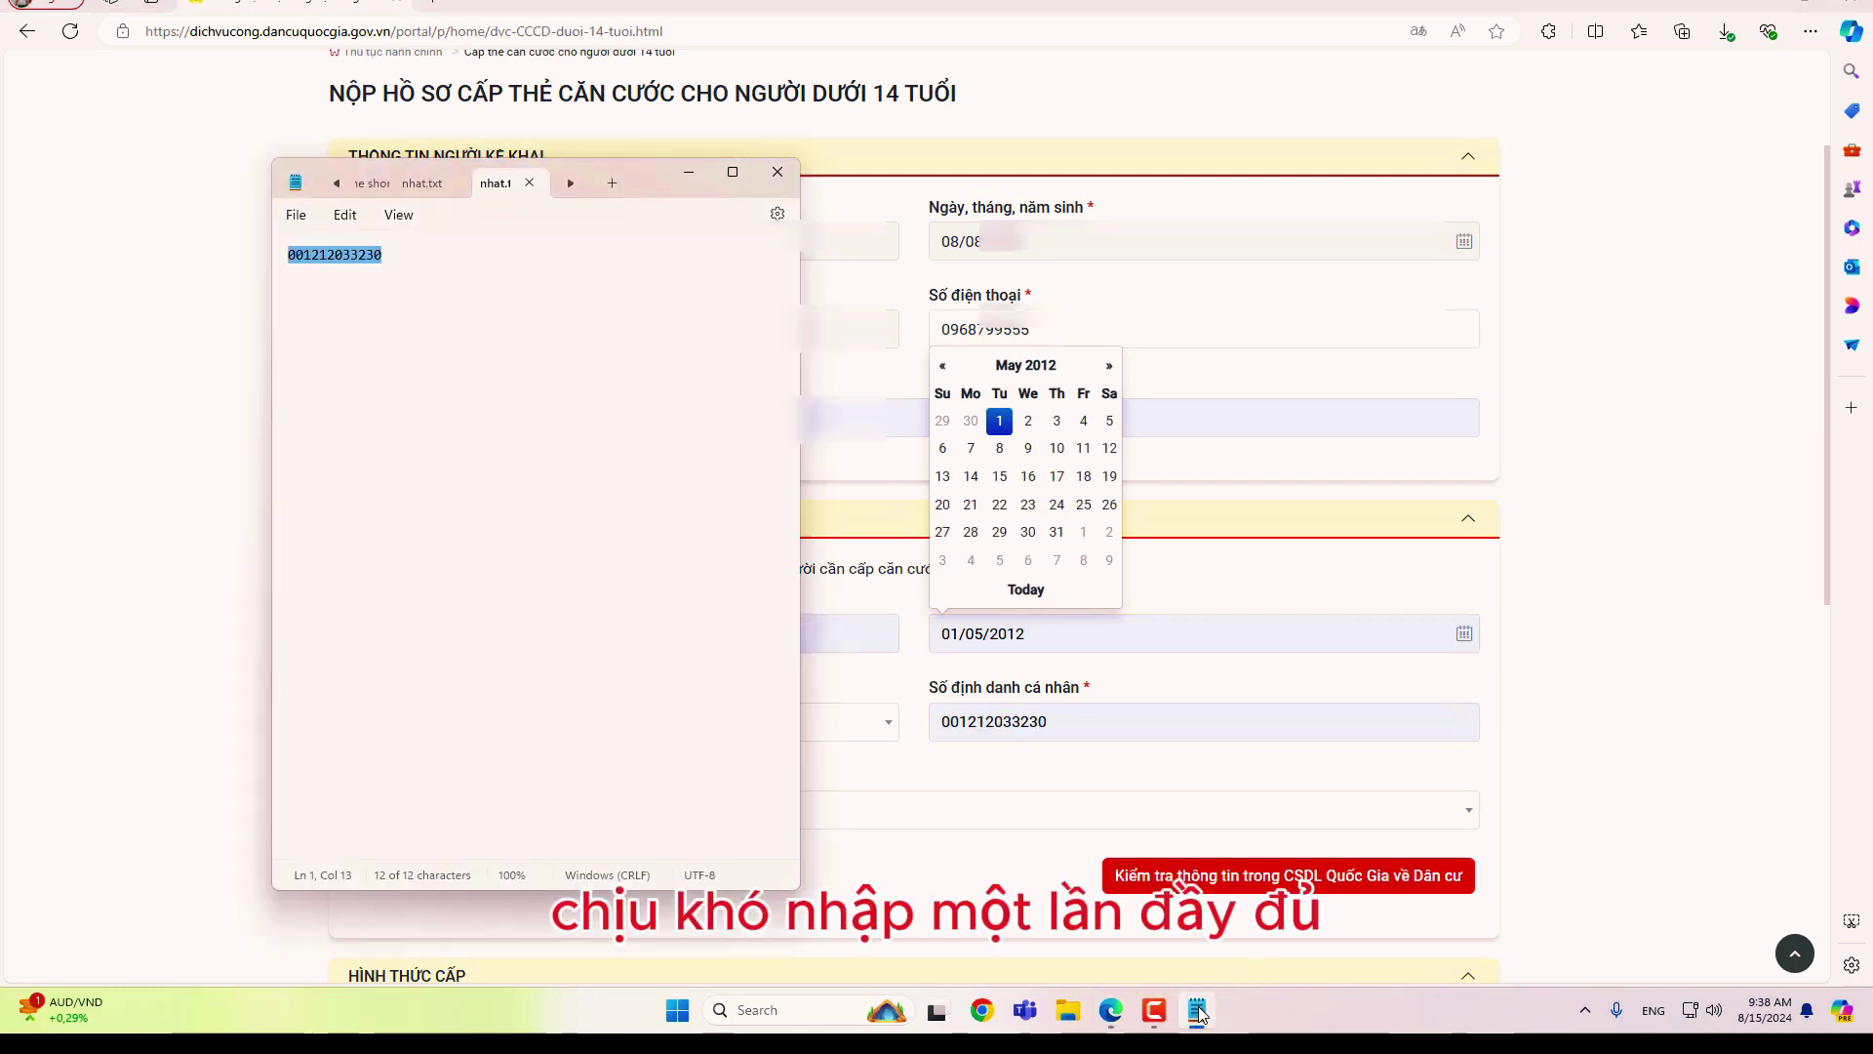
{"action": "left_click", "coordinate": [1198, 1011]}
Step: Set the child's gender to Nam and the relationship to Cha
{"action": "left_click", "coordinate": [629, 720]}
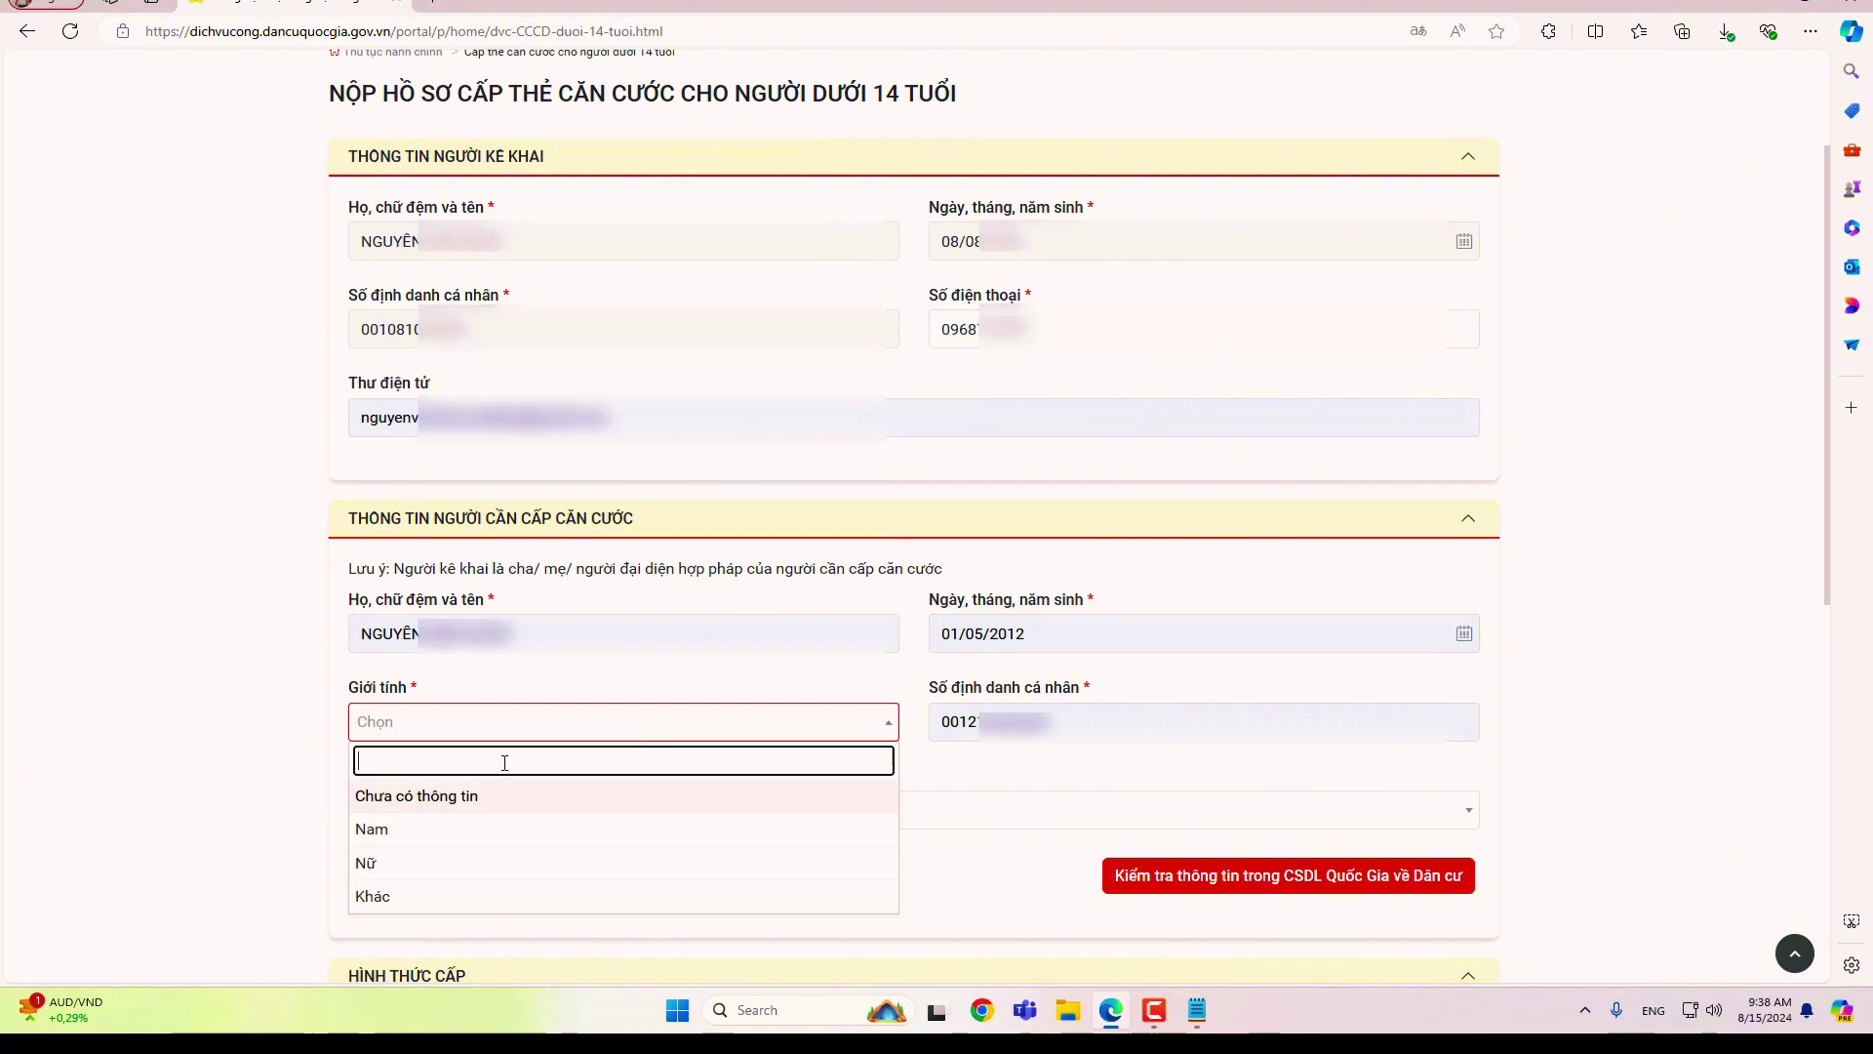
{"action": "left_click", "coordinate": [395, 831]}
{"action": "scroll", "coordinate": [669, 683], "scroll_direction": "down", "scroll_amount": 2}
{"action": "left_click", "coordinate": [671, 614]}
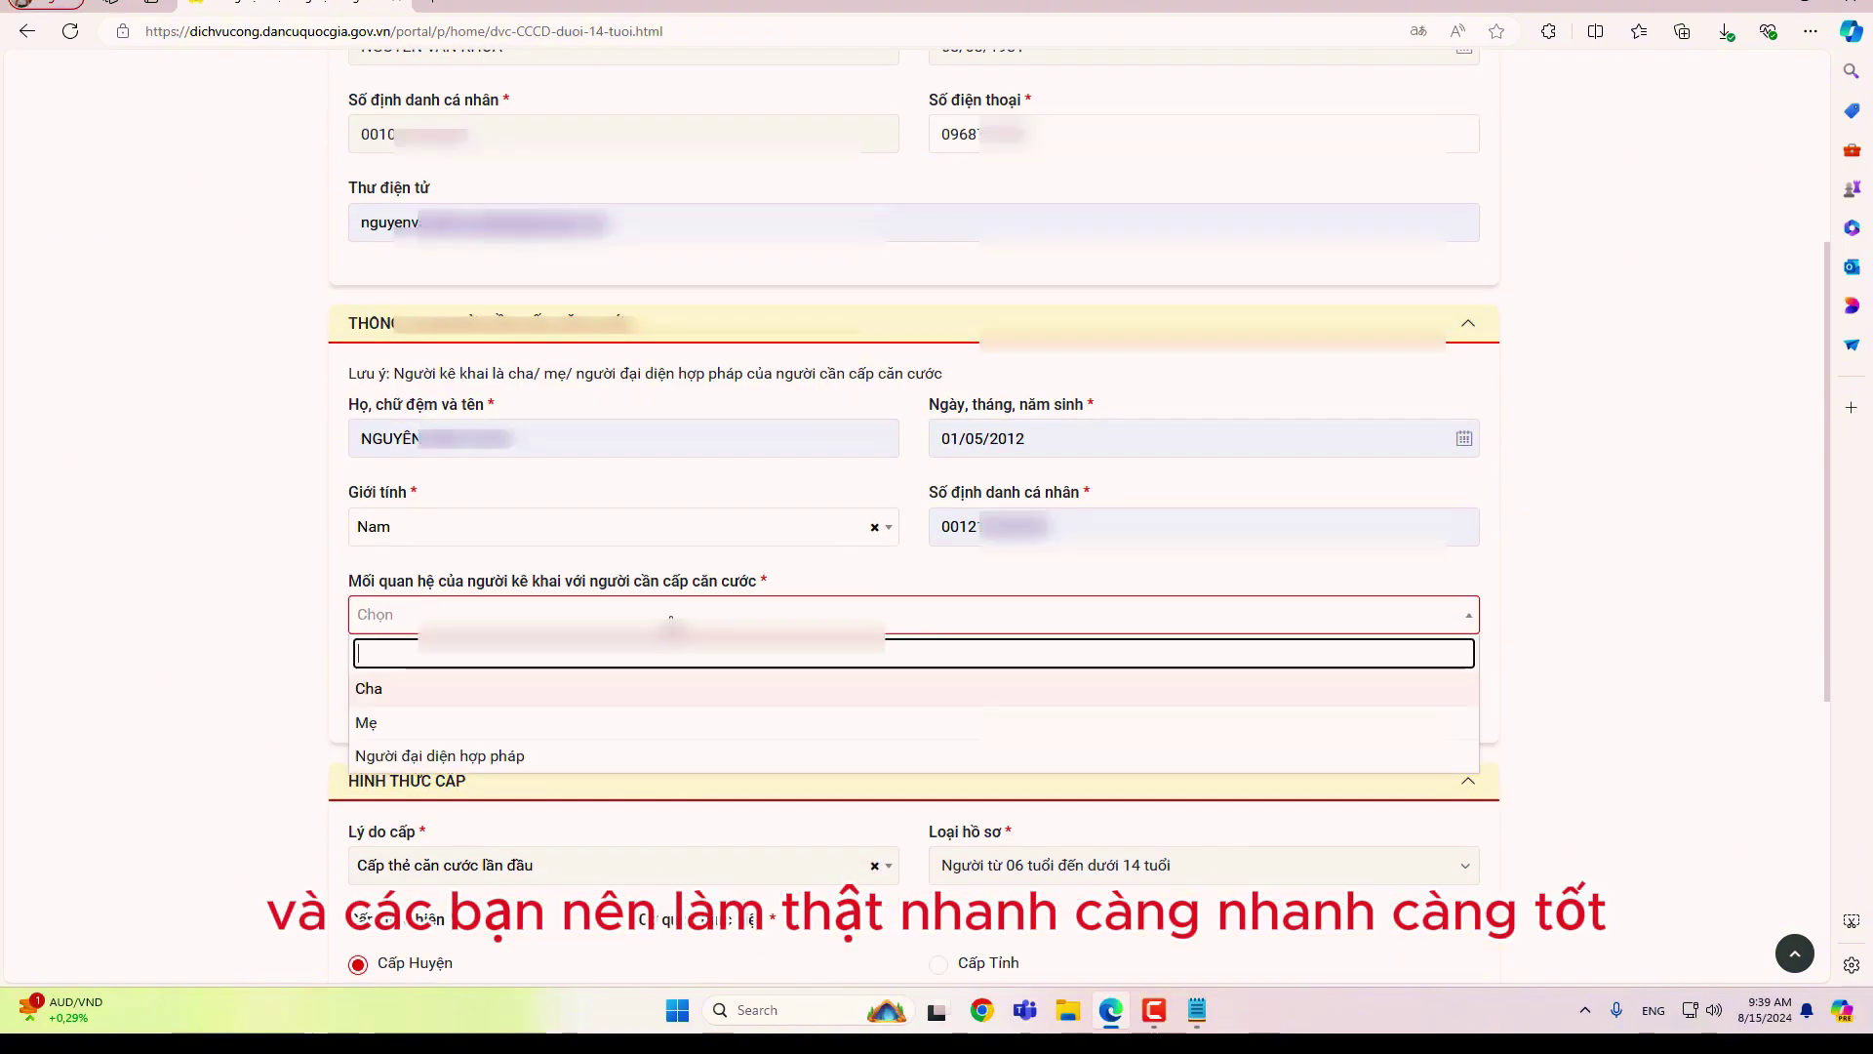
{"action": "left_click", "coordinate": [576, 689]}
{"action": "scroll", "coordinate": [718, 694], "scroll_direction": "down", "scroll_amount": 2}
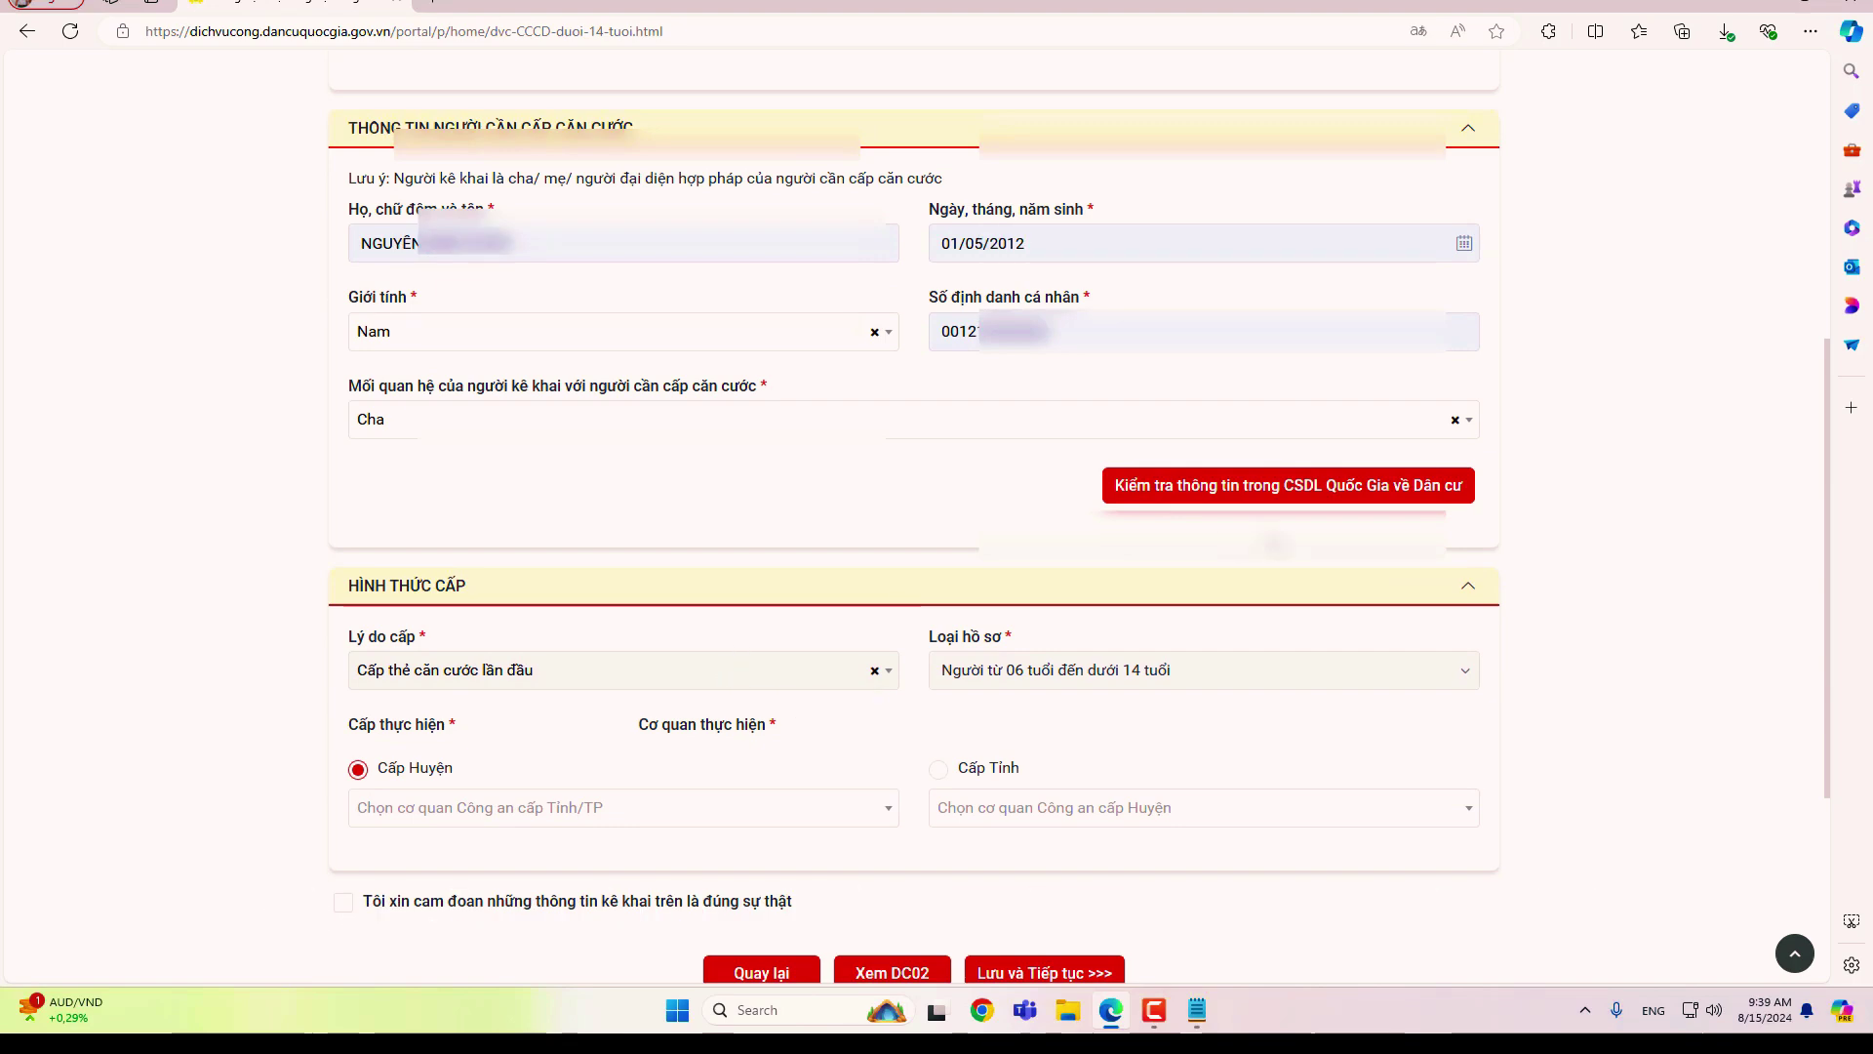
Step: Run the population database check, then pick Công An Thành phố Hà Nội by searching 'HA NOI'
{"action": "left_click", "coordinate": [1338, 485]}
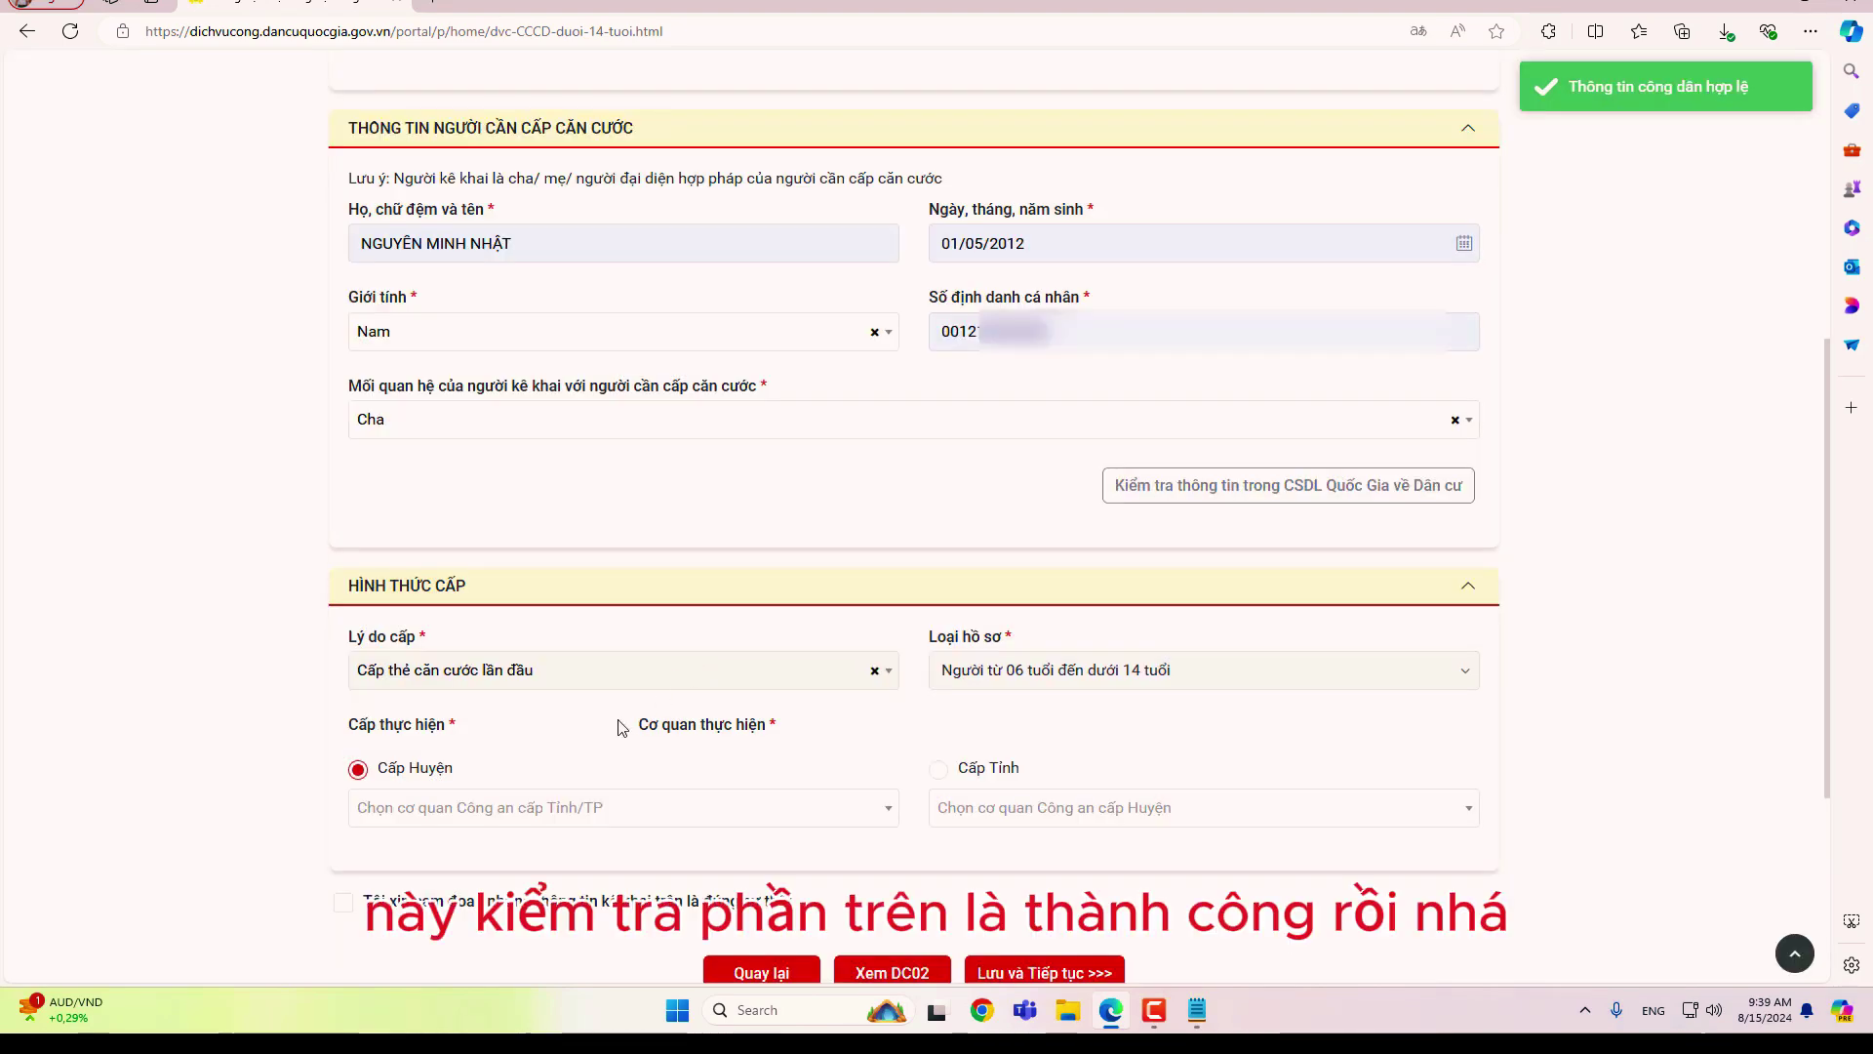
{"action": "scroll", "coordinate": [702, 644], "scroll_direction": "down", "scroll_amount": 2}
{"action": "left_click", "coordinate": [673, 615]}
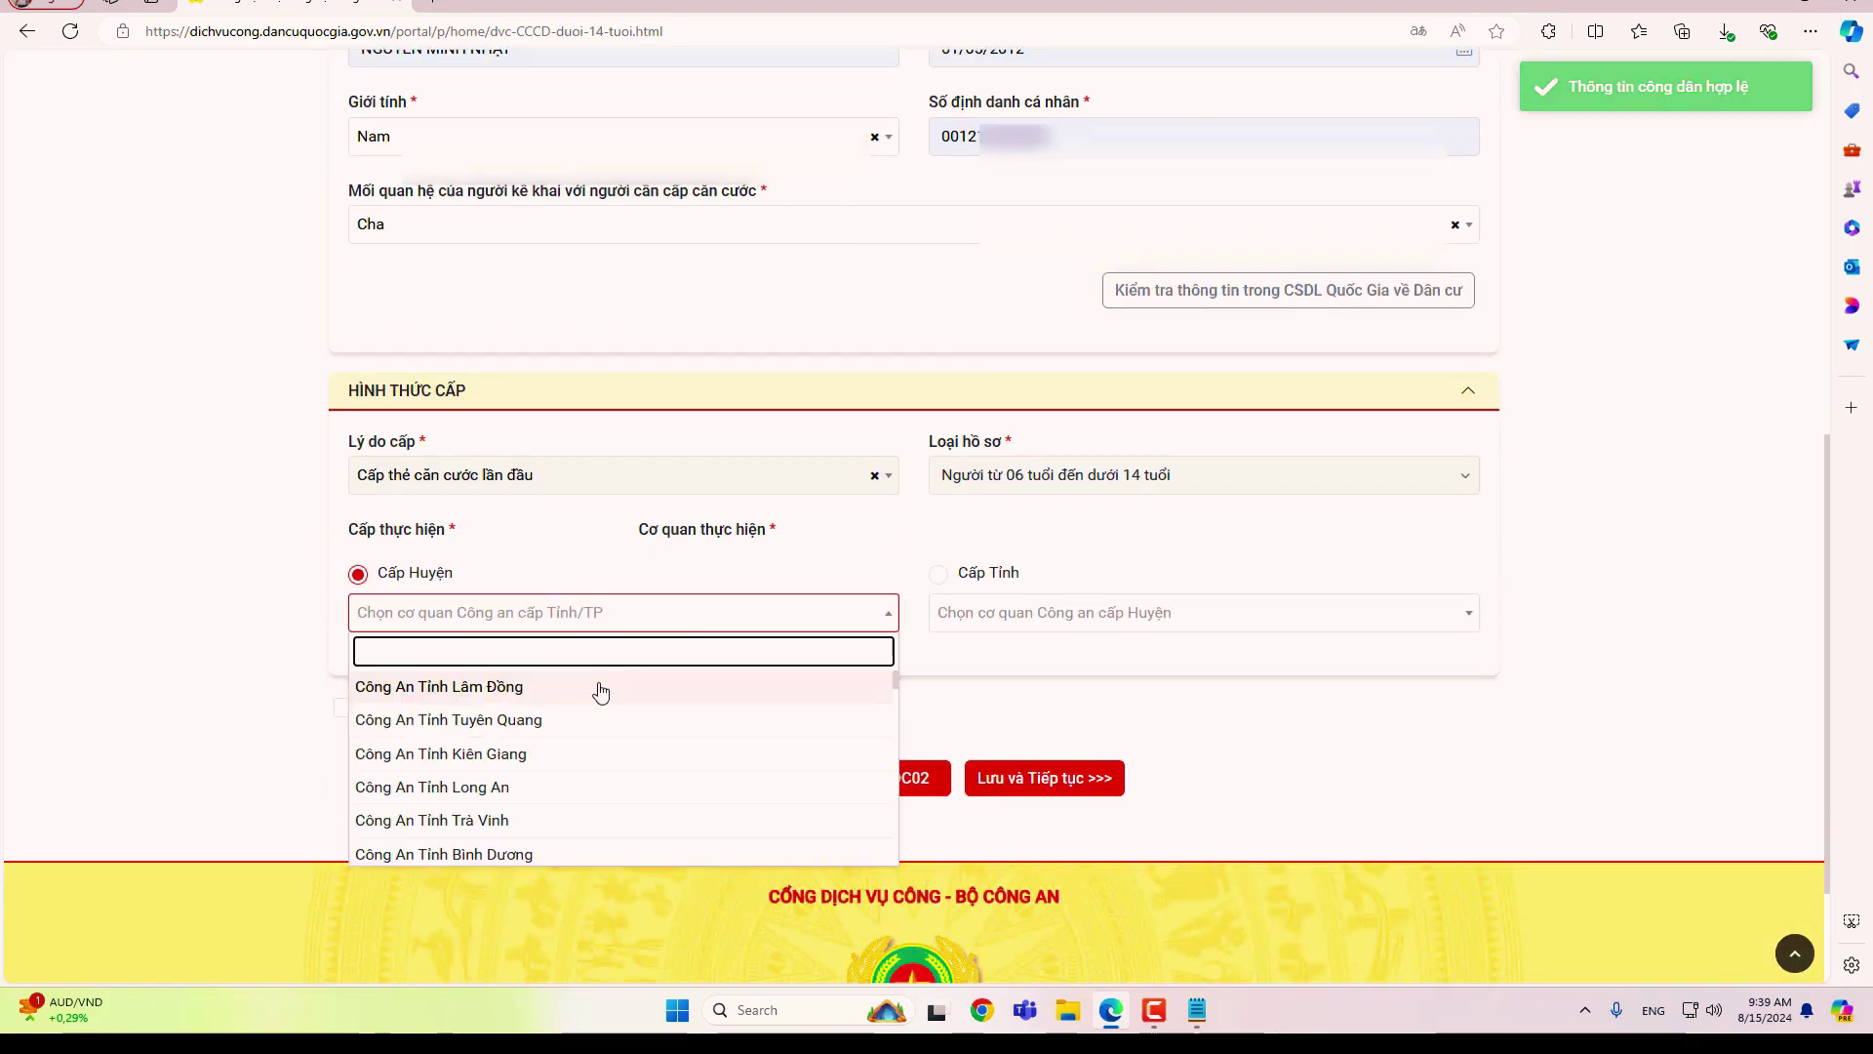
{"action": "type", "text": "HA NOI"}
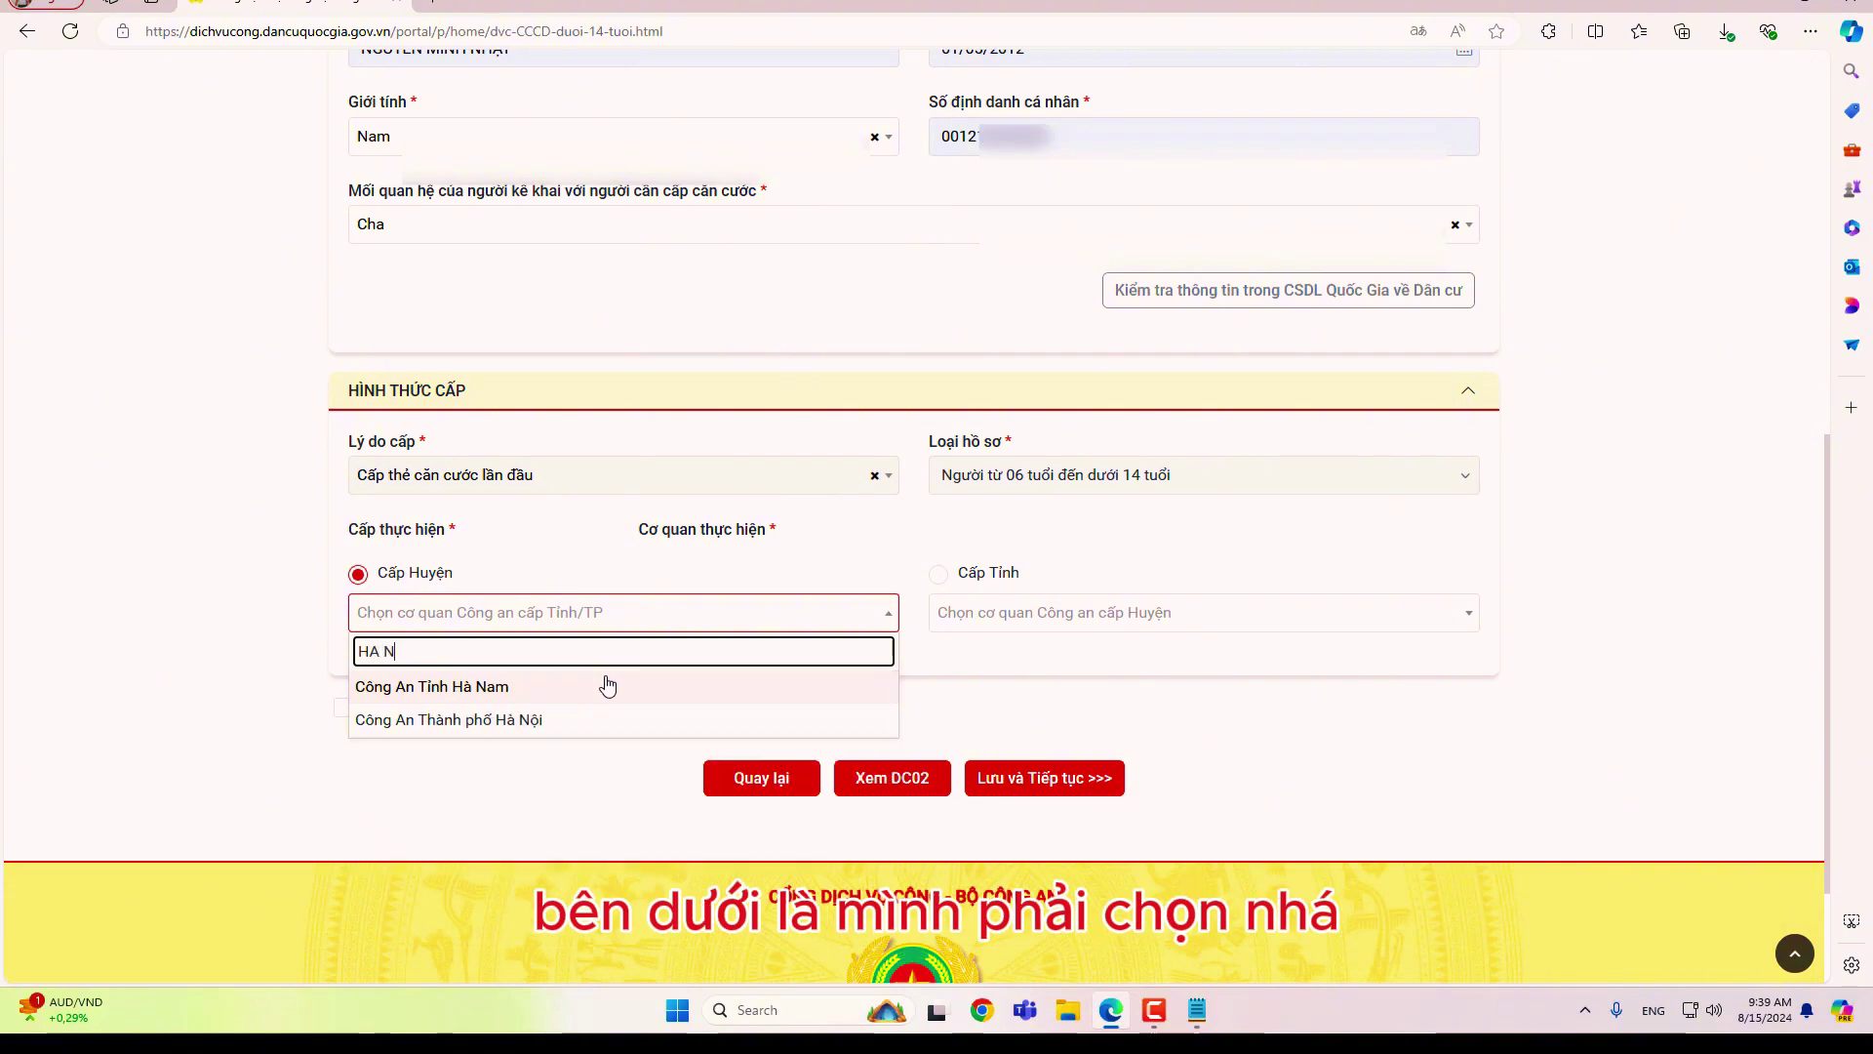
{"action": "left_click", "coordinate": [606, 686]}
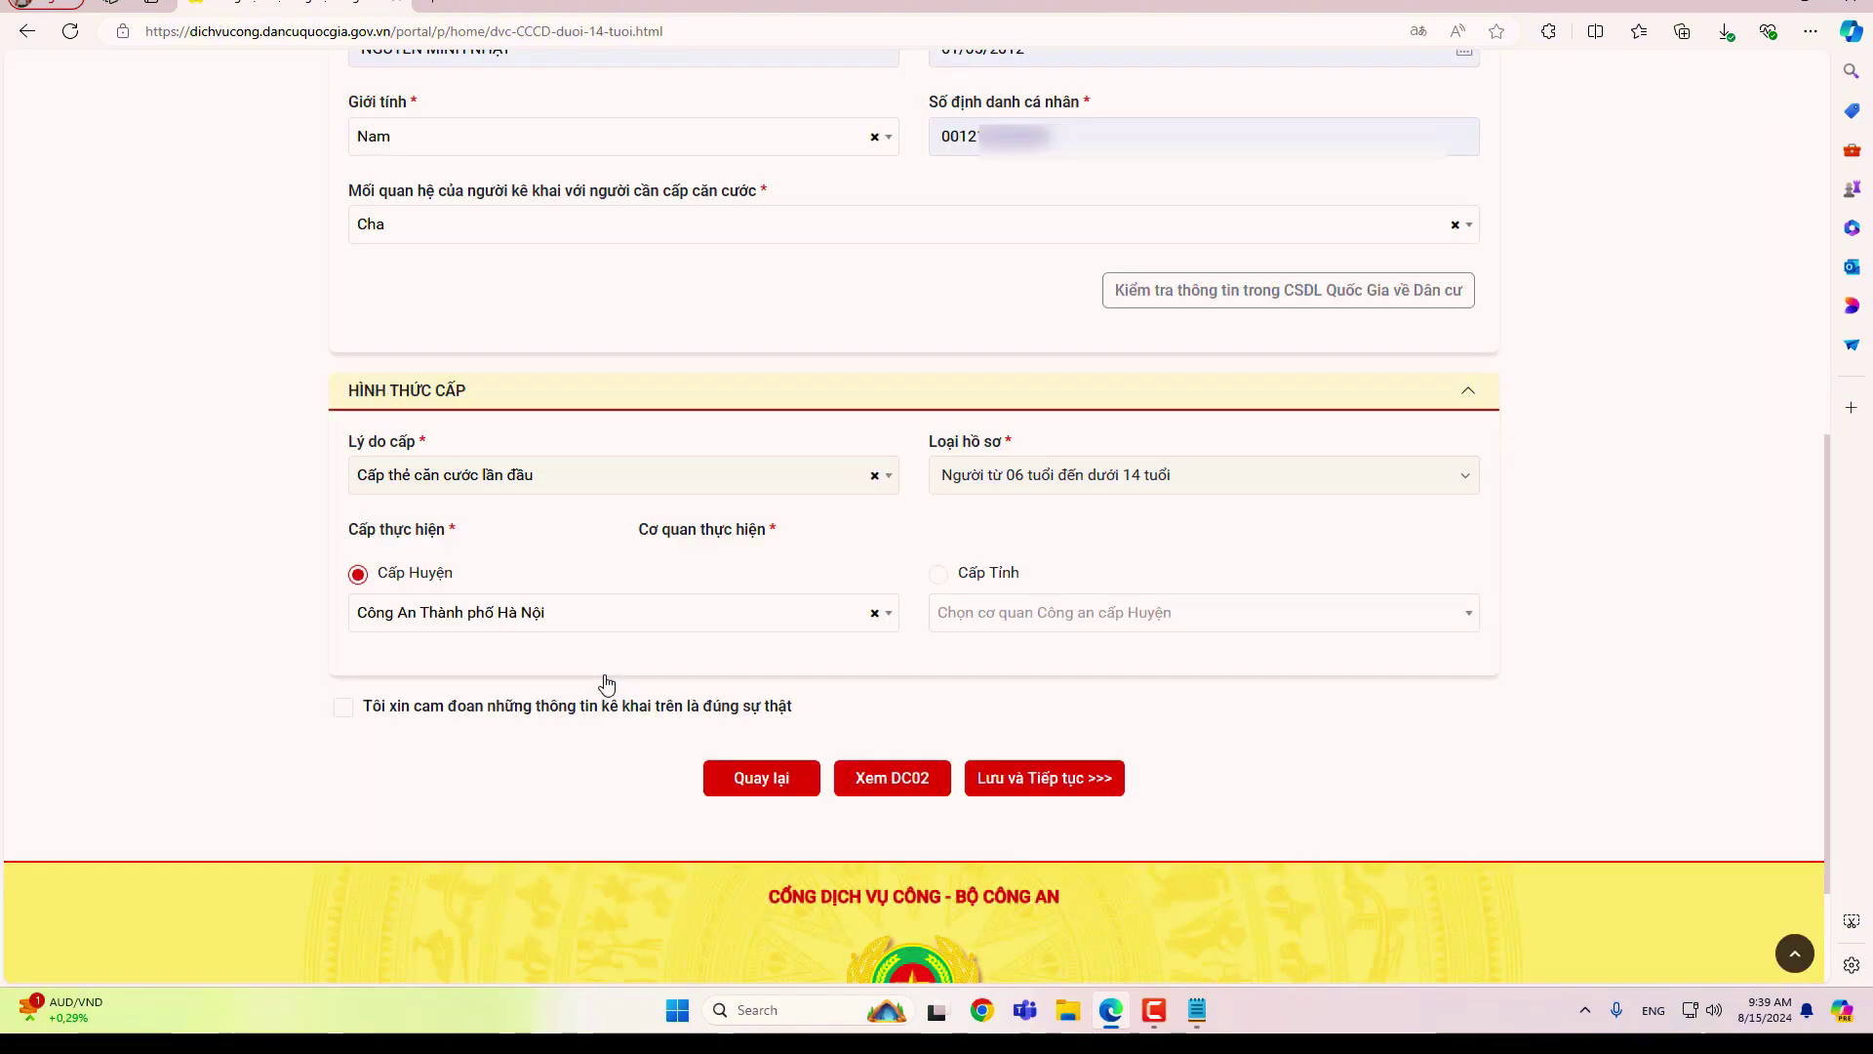
Step: Keep the level at Cấp Huyện, tick 'Tôi xin cam đoan', and save and continue
{"action": "left_click", "coordinate": [941, 583]}
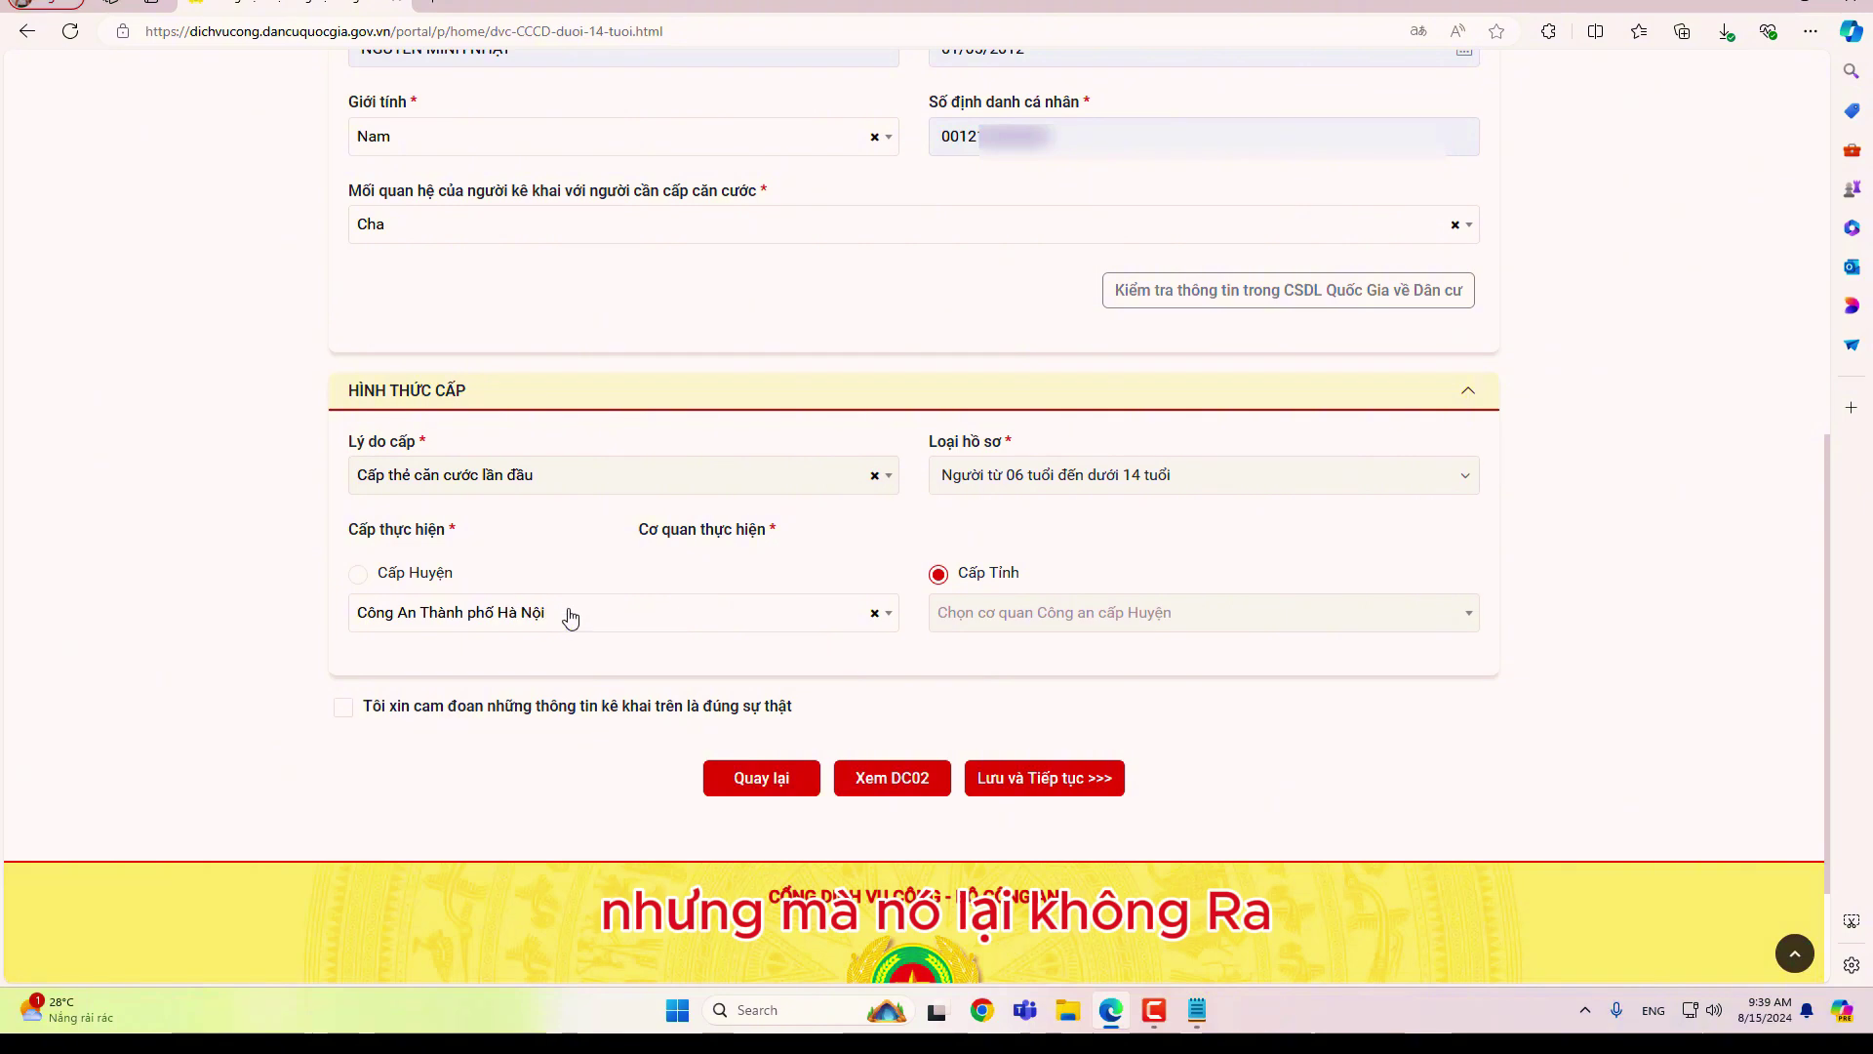
{"action": "left_click", "coordinate": [360, 577]}
{"action": "scroll", "coordinate": [644, 673], "scroll_direction": "down", "scroll_amount": 2}
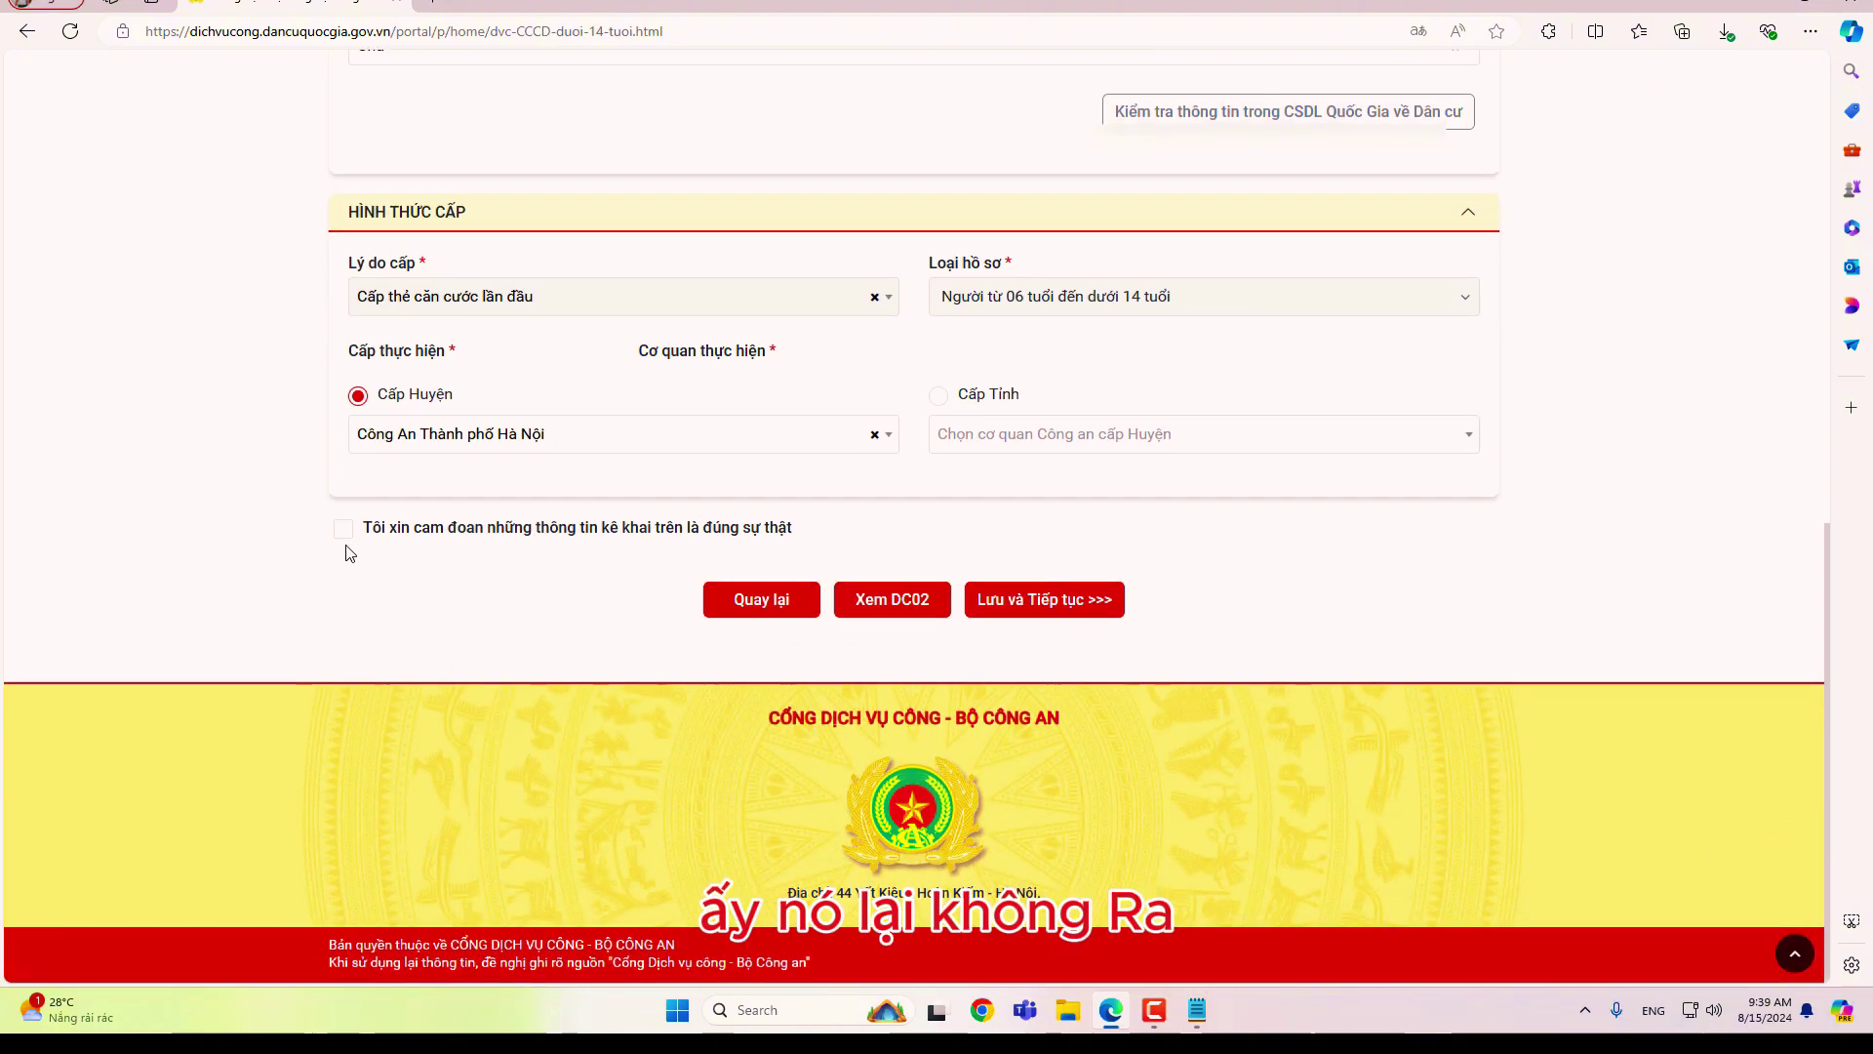
{"action": "left_click", "coordinate": [343, 529]}
{"action": "left_click", "coordinate": [1067, 610]}
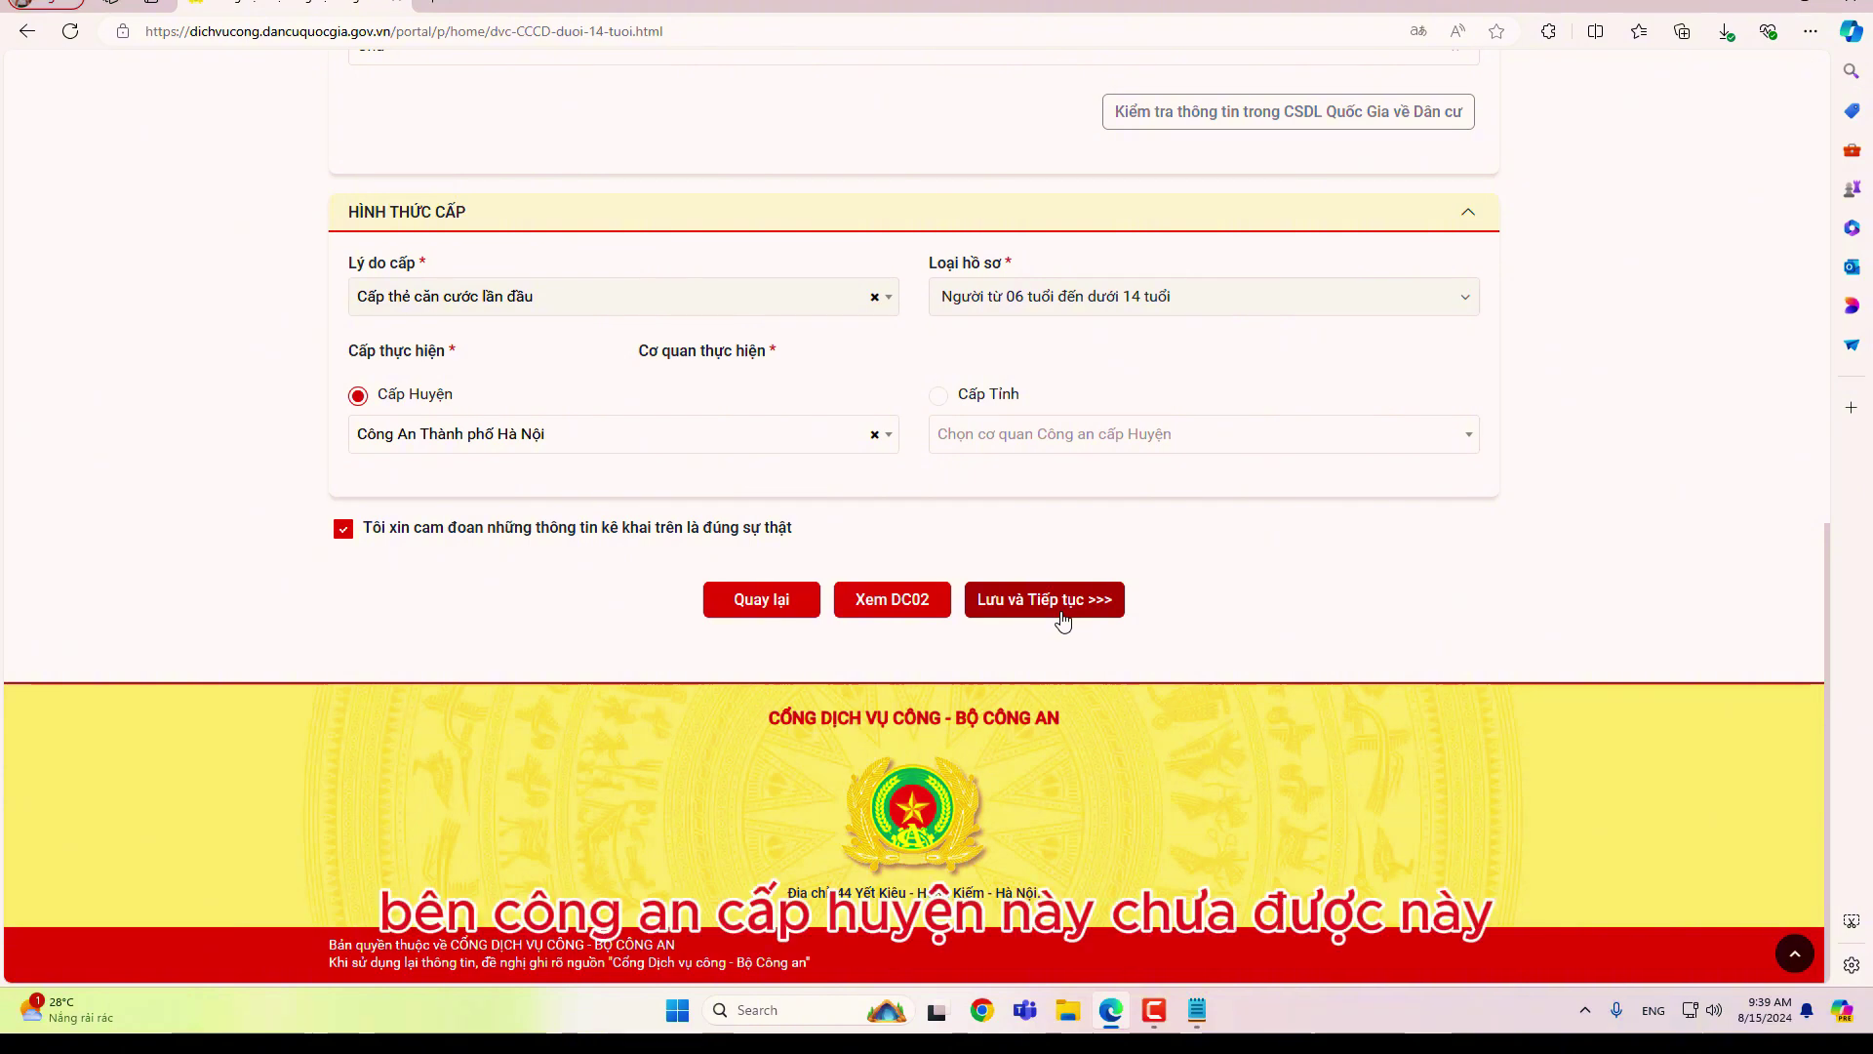
Step: Recheck the form and retry 'Lưu và Tiếp tục >>>', prompting 'Chọn cơ quan thực hiện'
{"action": "scroll", "coordinate": [1063, 617], "scroll_direction": "up", "scroll_amount": 2}
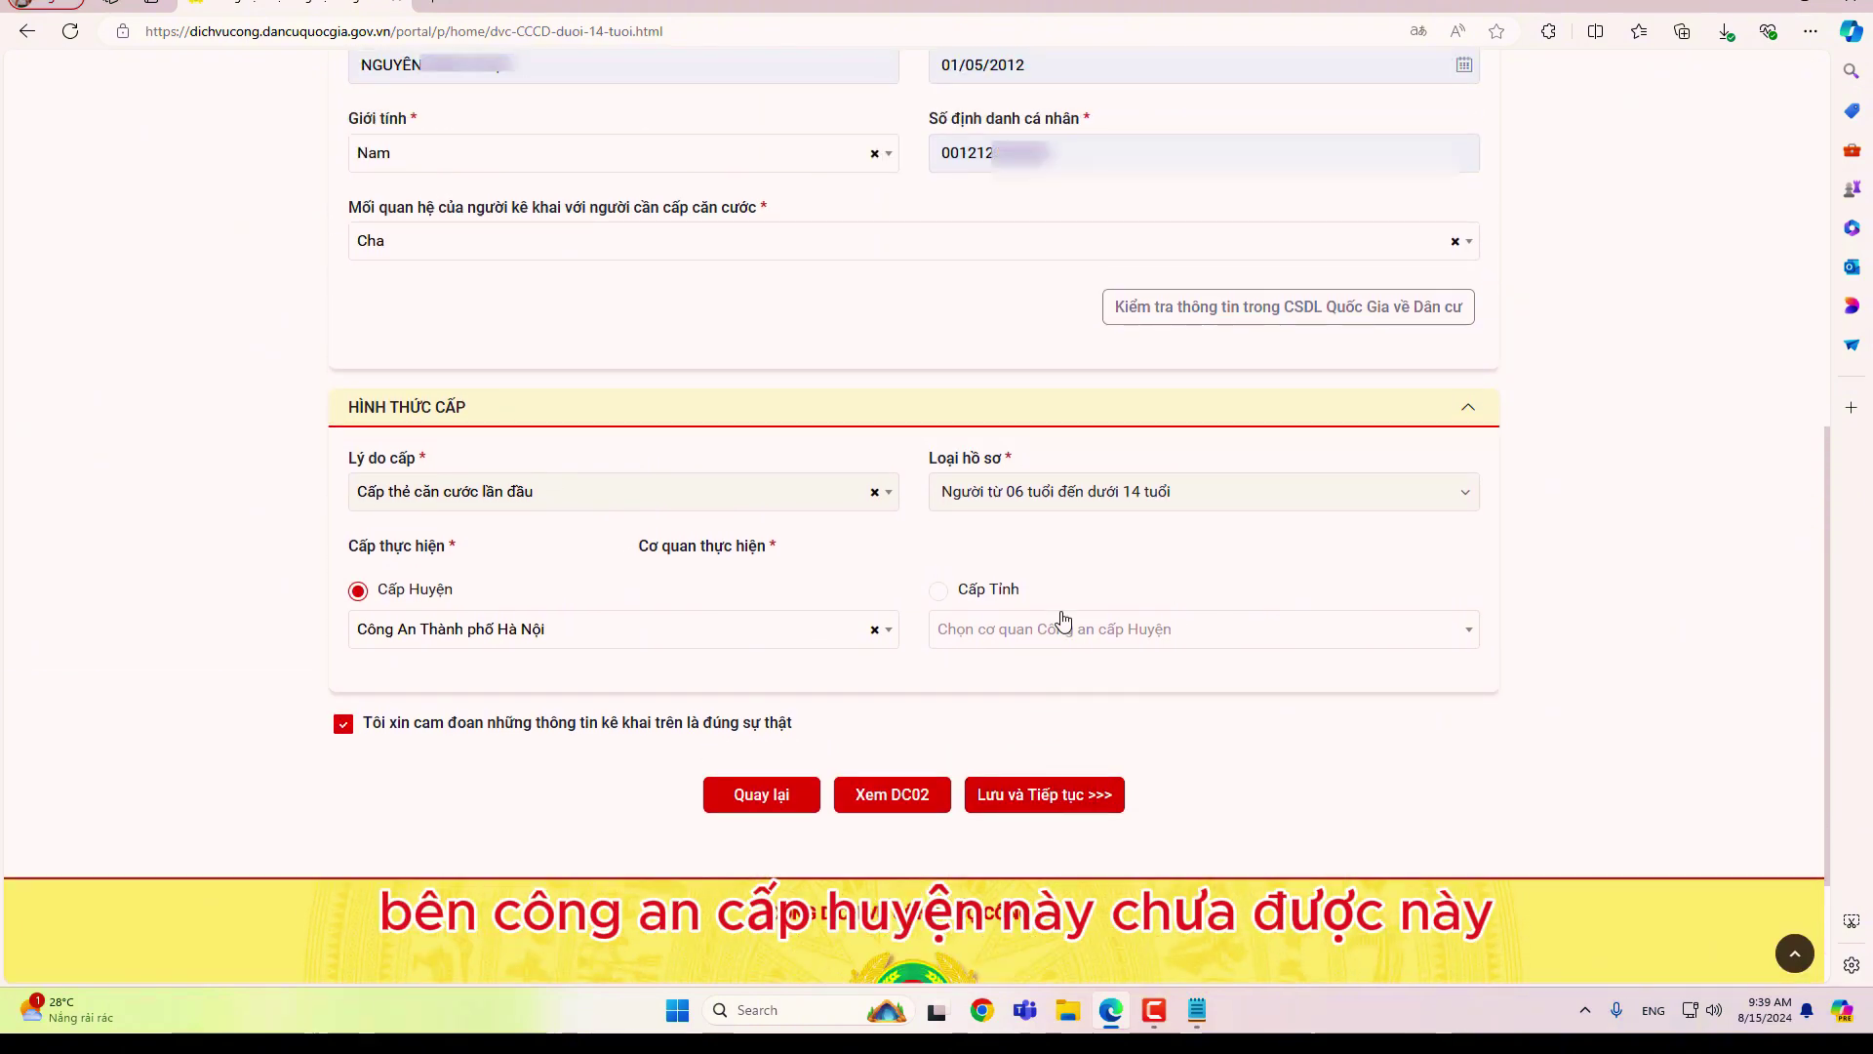
{"action": "scroll", "coordinate": [1064, 619], "scroll_direction": "up", "scroll_amount": 2}
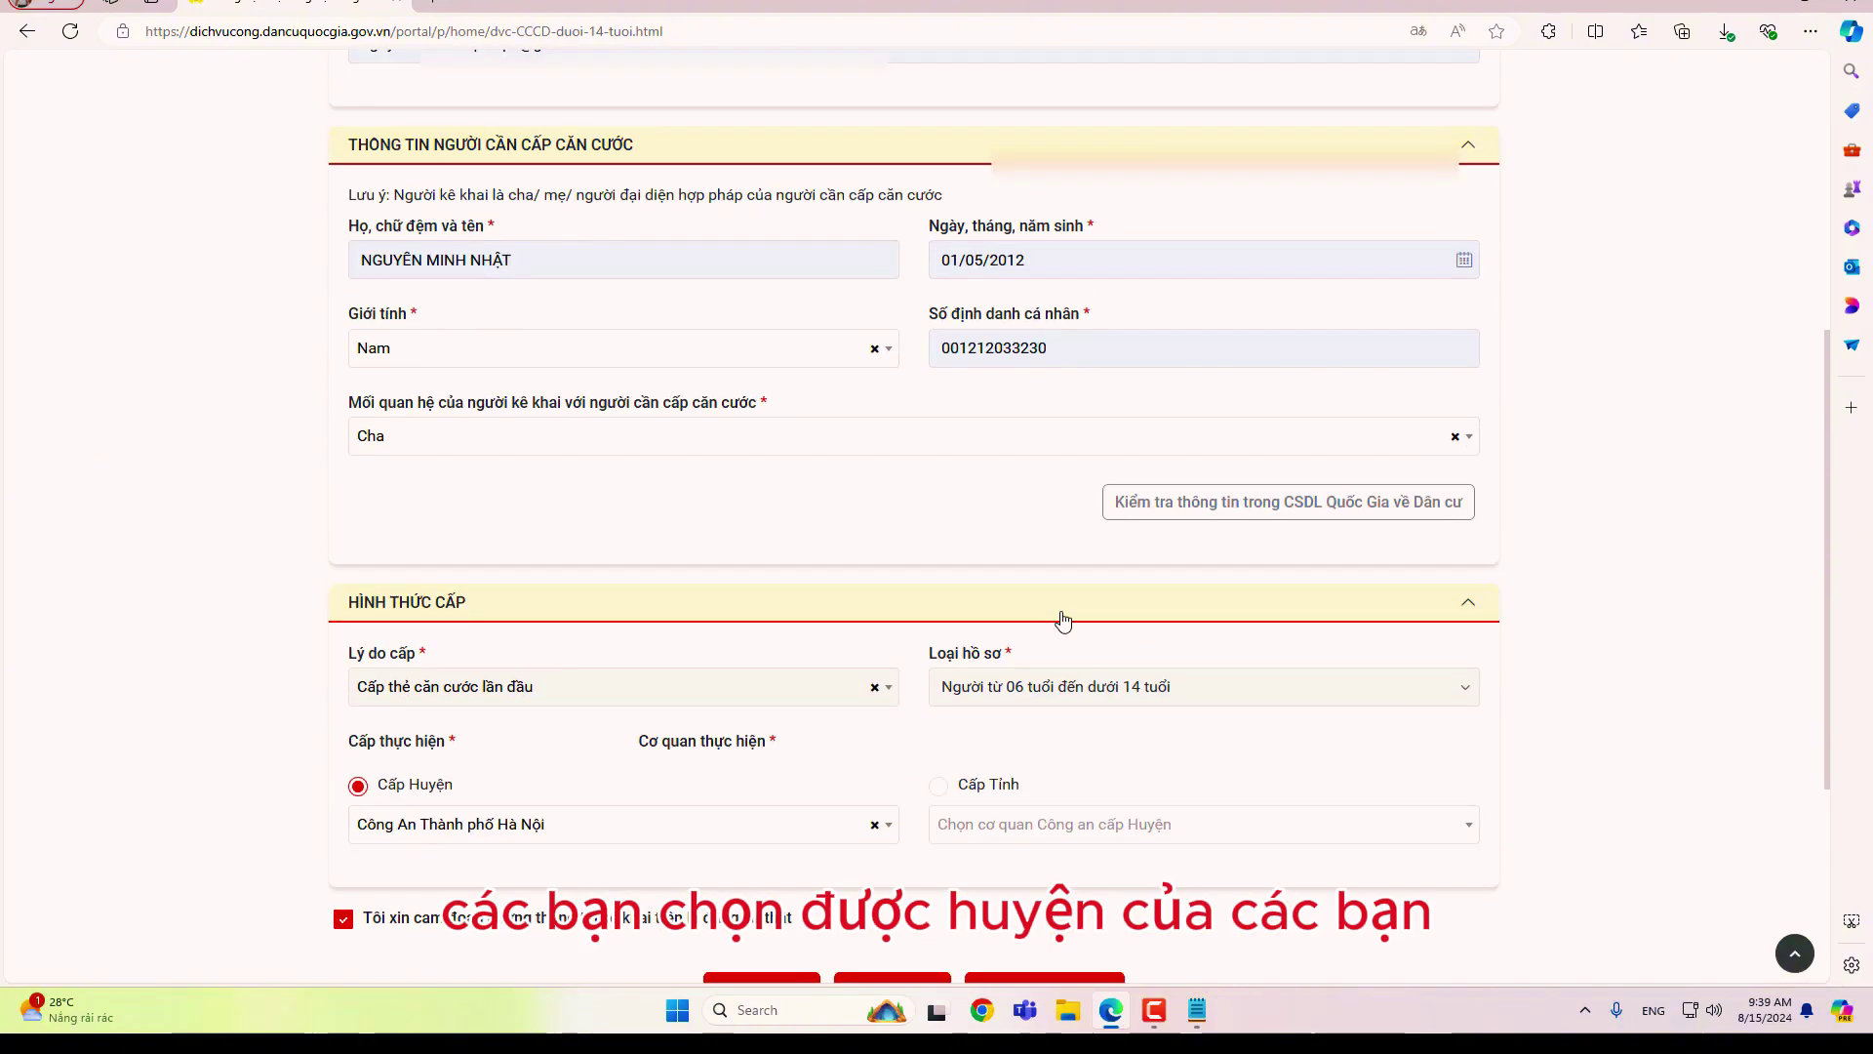
{"action": "scroll", "coordinate": [1065, 620], "scroll_direction": "down", "scroll_amount": 2}
{"action": "scroll", "coordinate": [1068, 664], "scroll_direction": "down", "scroll_amount": 1}
{"action": "left_click", "coordinate": [1081, 795]}
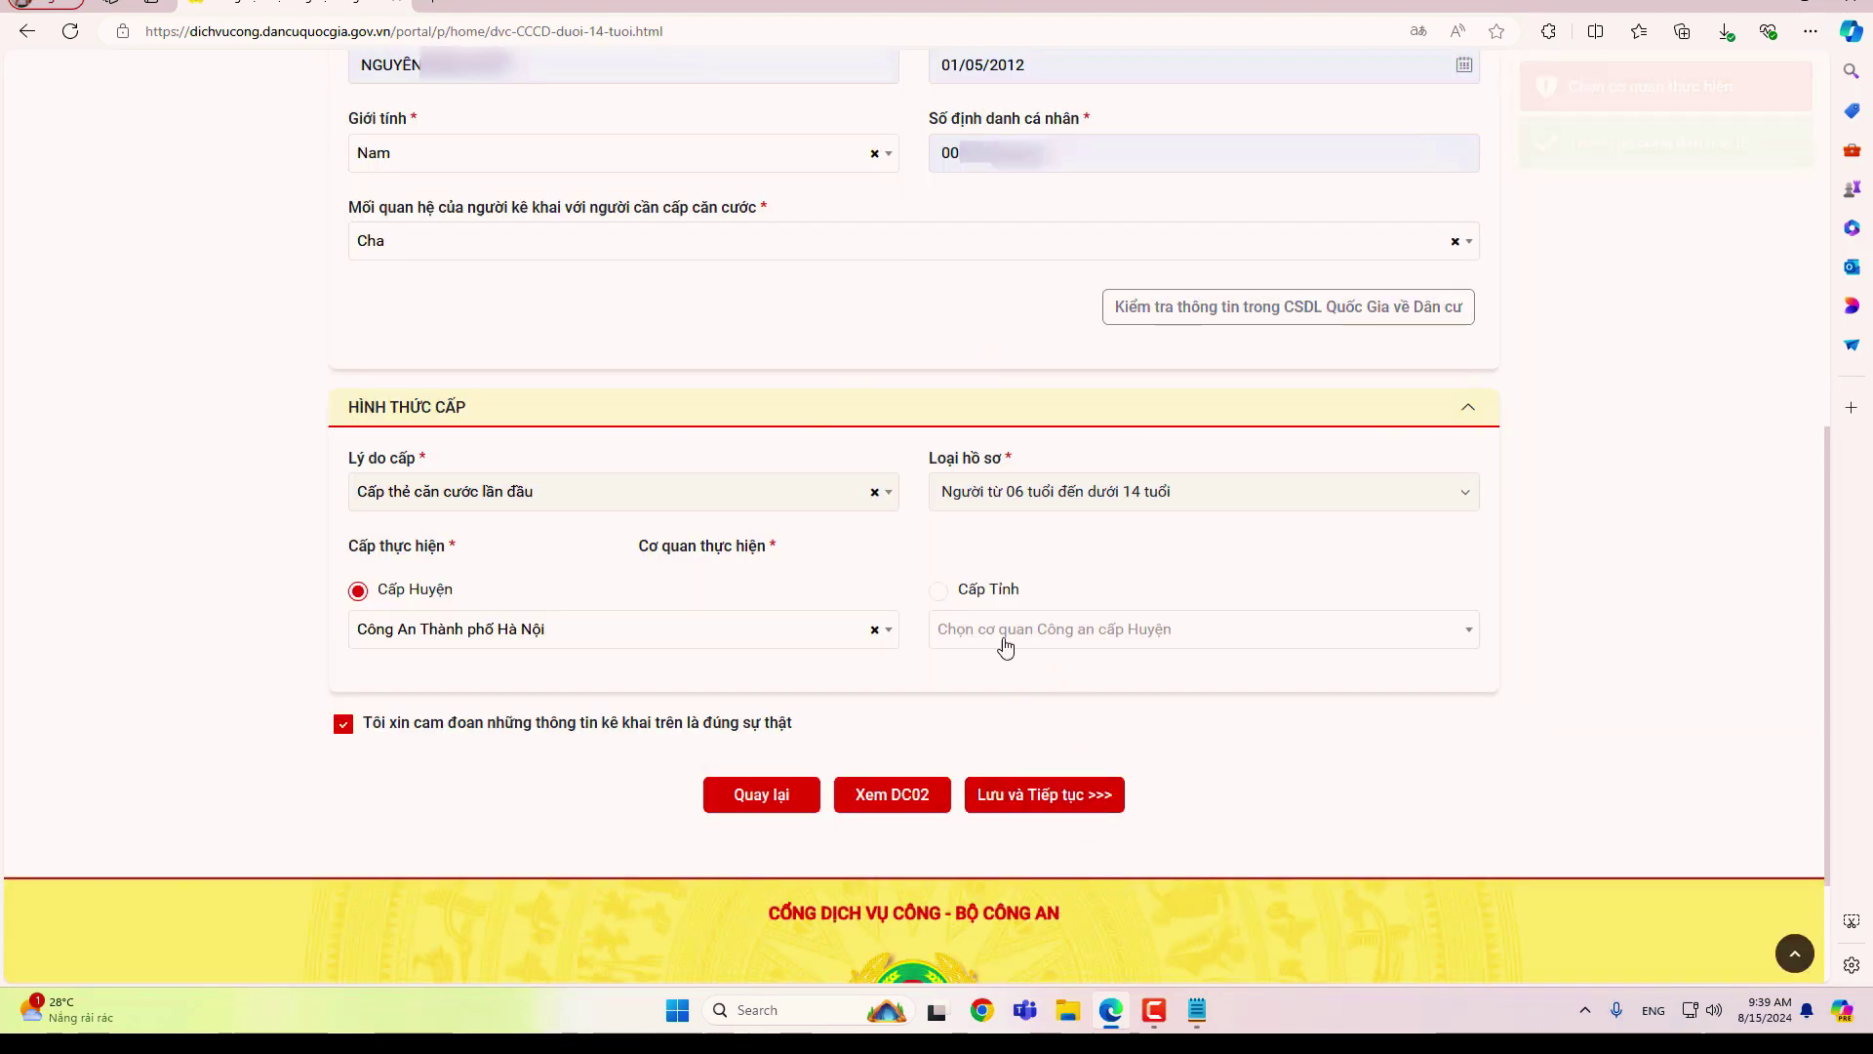
Step: Pick Công An Huyện Mỹ Đức from the district police list and save with 'Lưu và Tiếp tục'
{"action": "left_click", "coordinate": [1061, 633]}
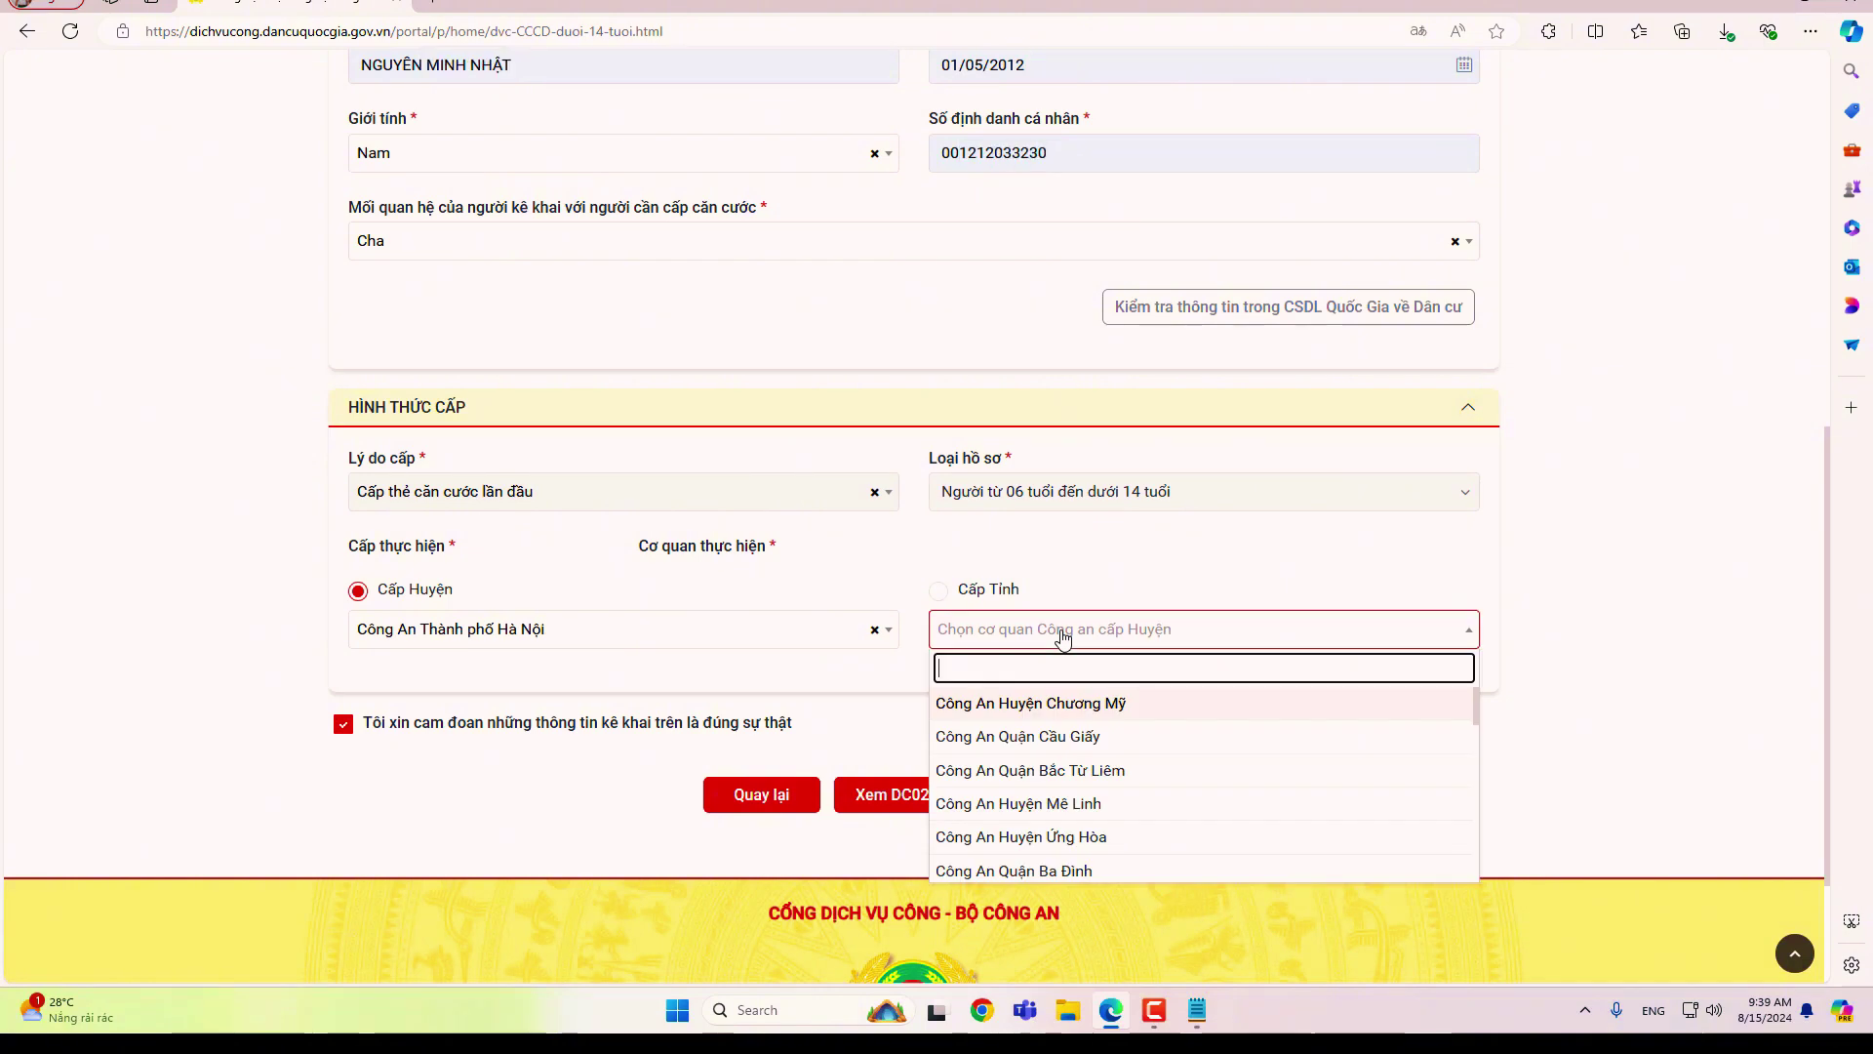
{"action": "scroll", "coordinate": [1154, 769], "scroll_direction": "down", "scroll_amount": 2}
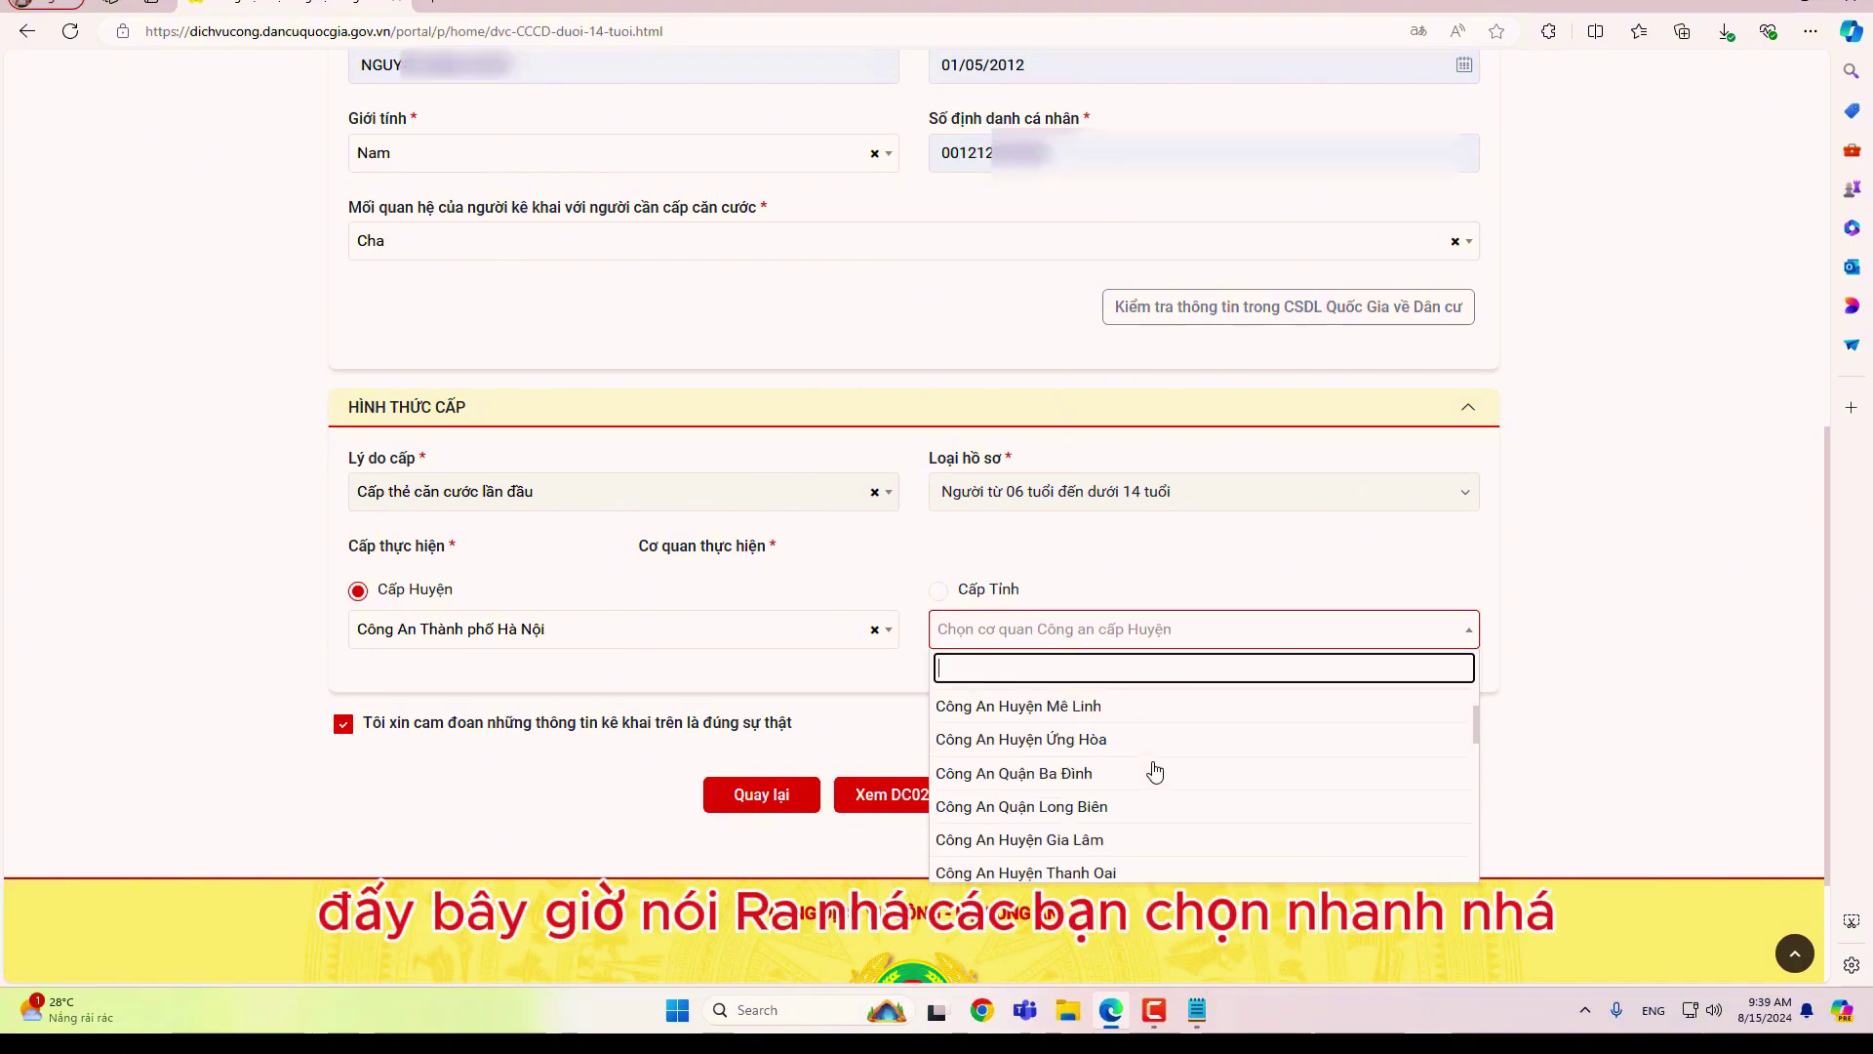
{"action": "scroll", "coordinate": [1154, 770], "scroll_direction": "down", "scroll_amount": 5}
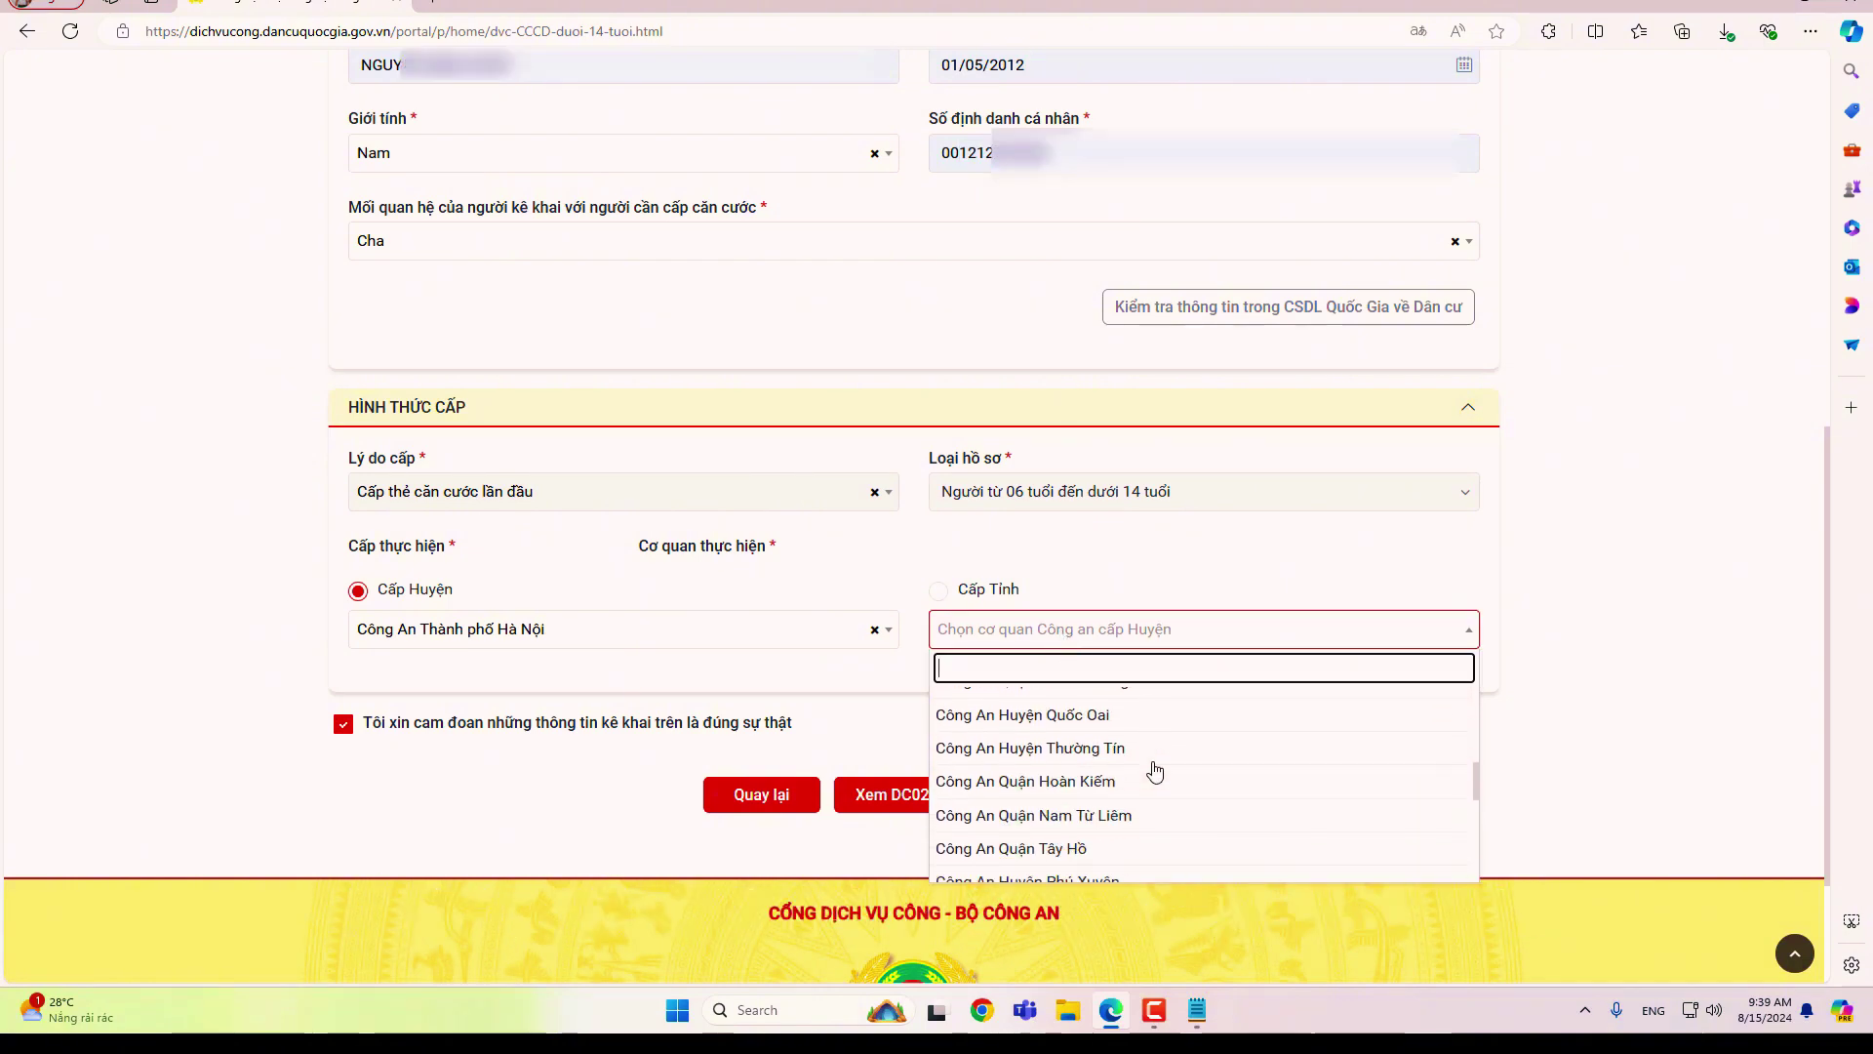
{"action": "left_click", "coordinate": [1088, 721]}
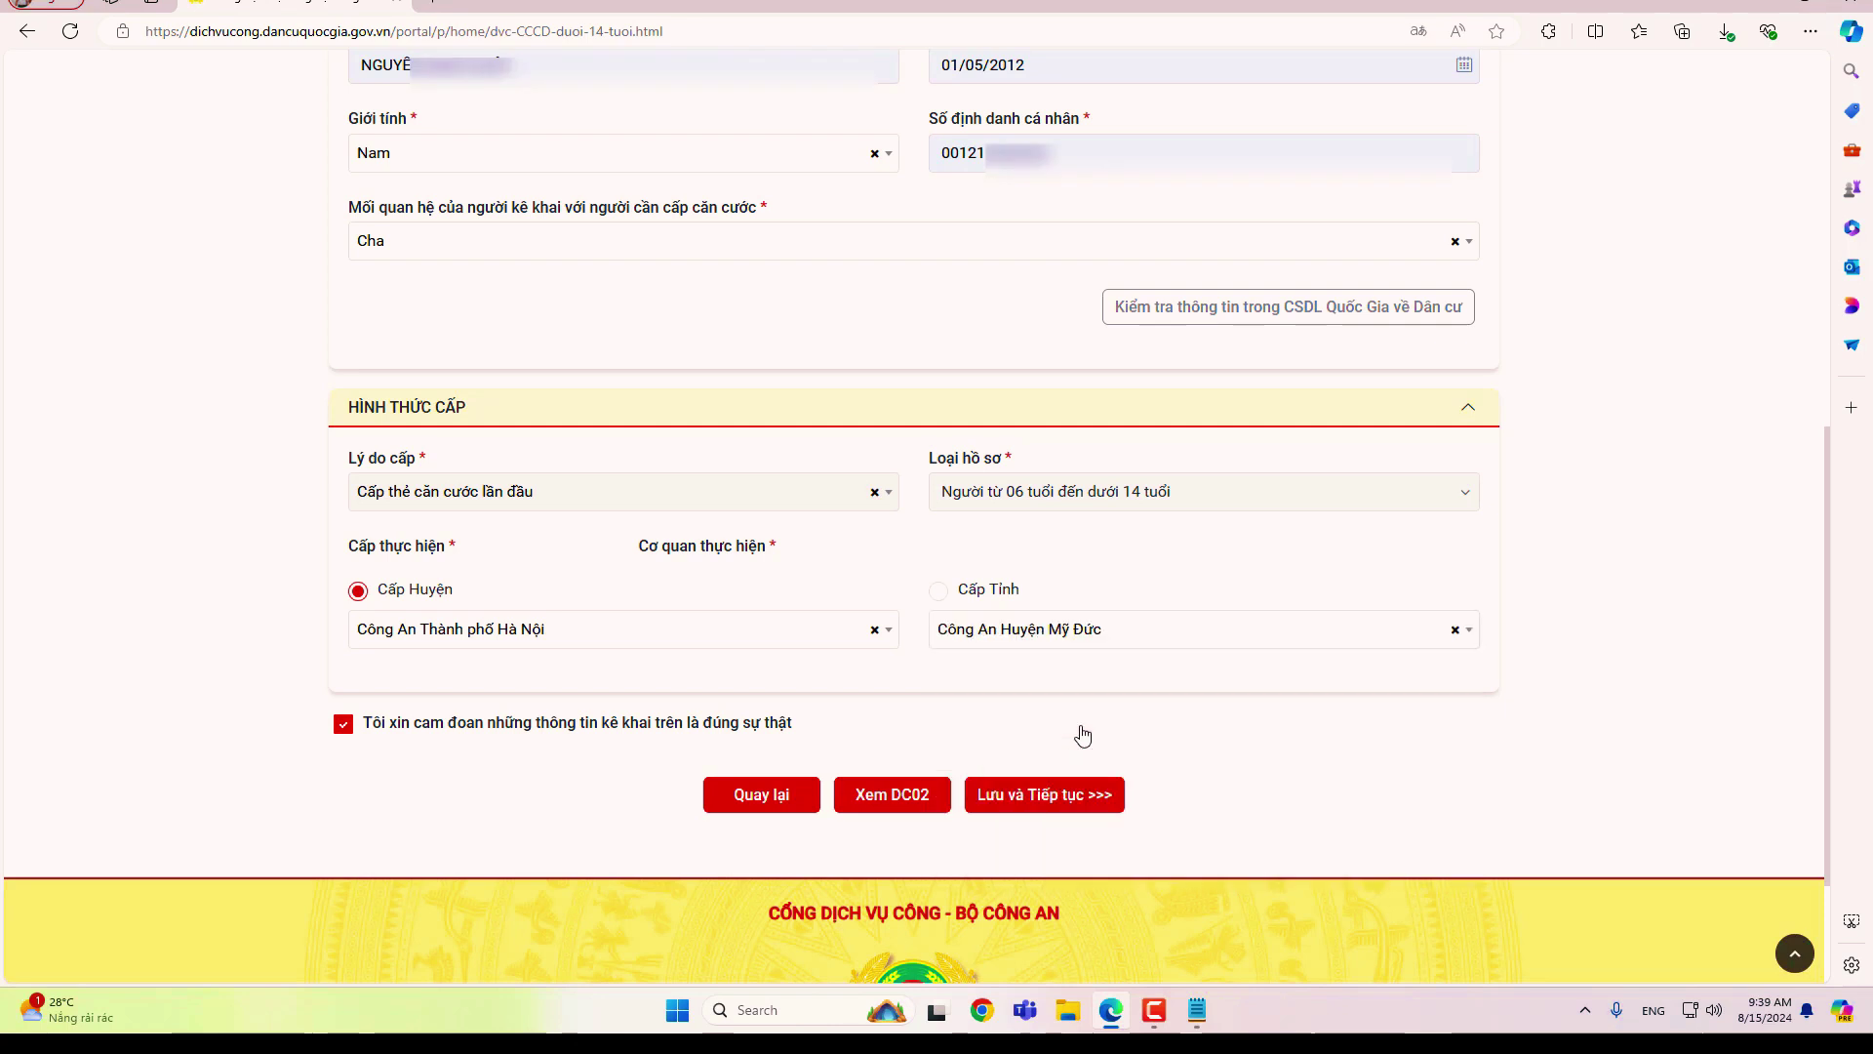
{"action": "left_click", "coordinate": [1070, 802]}
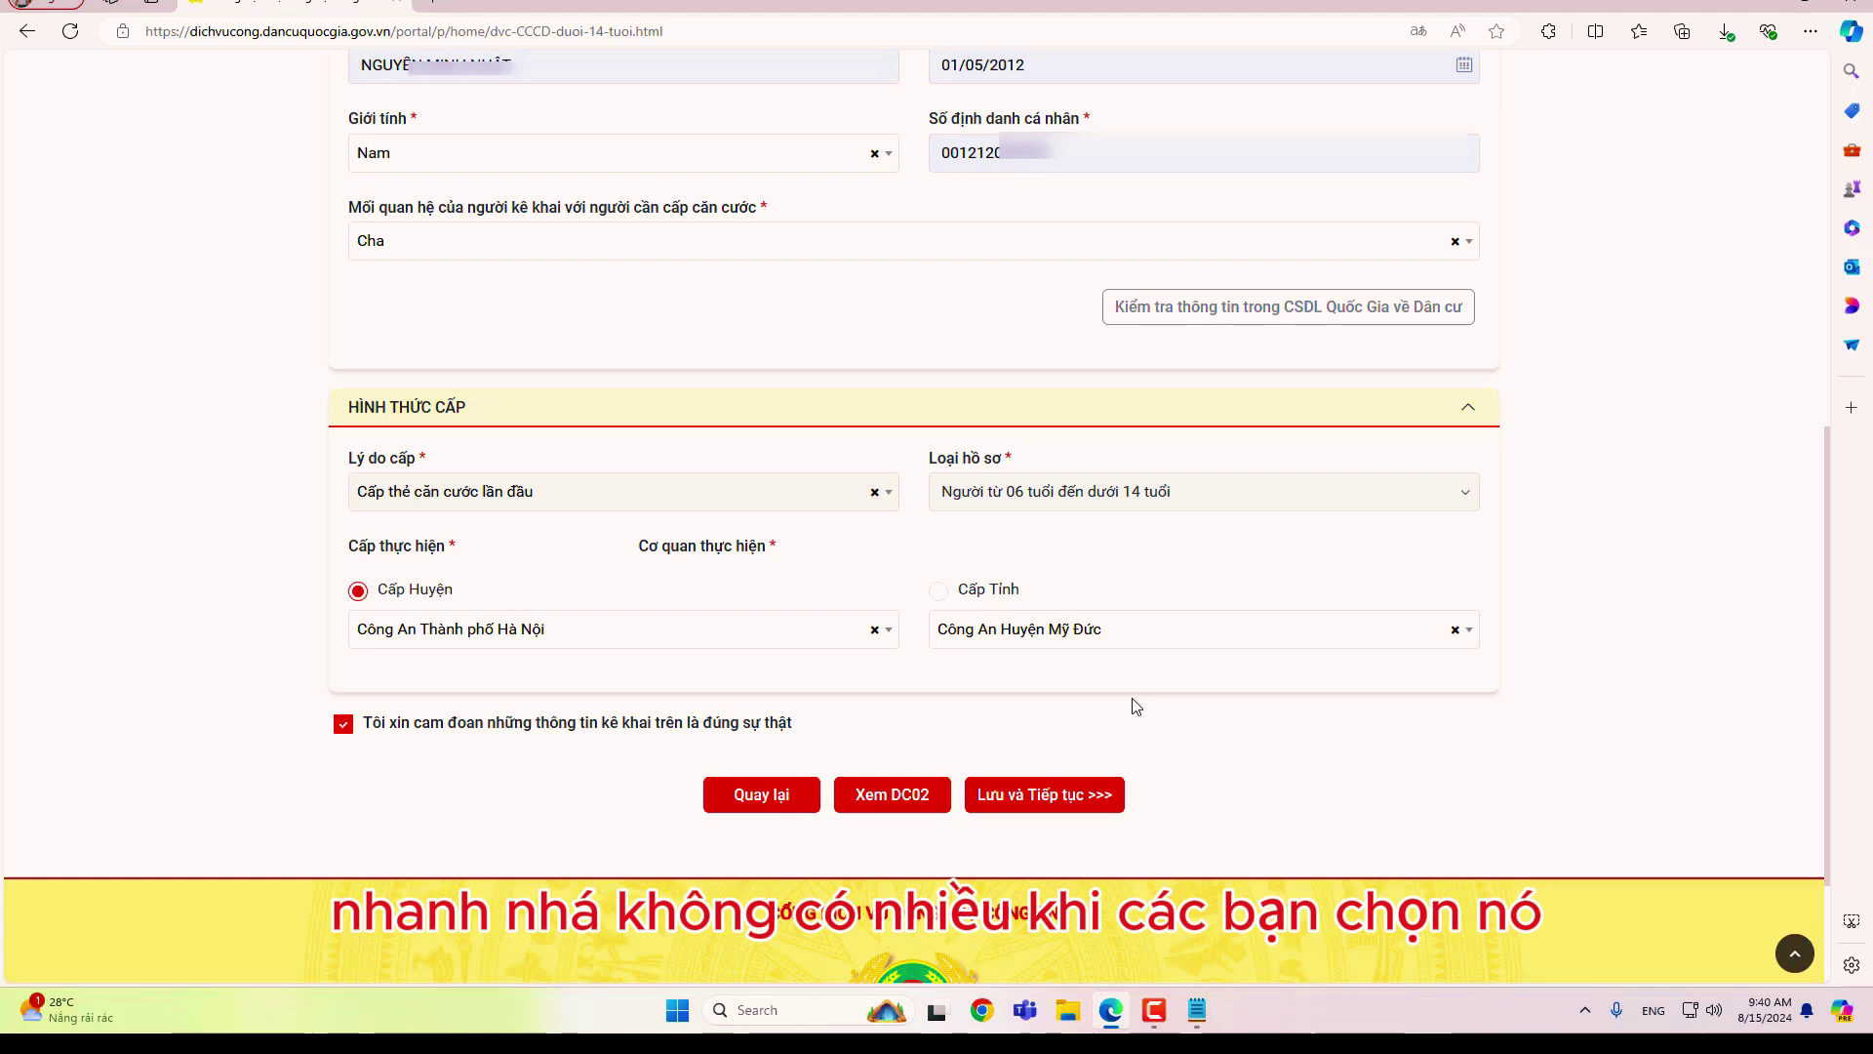
Step: Preview the DC02 declaration form, then try saving the application twice
{"action": "scroll", "coordinate": [1135, 705], "scroll_direction": "up", "scroll_amount": 5}
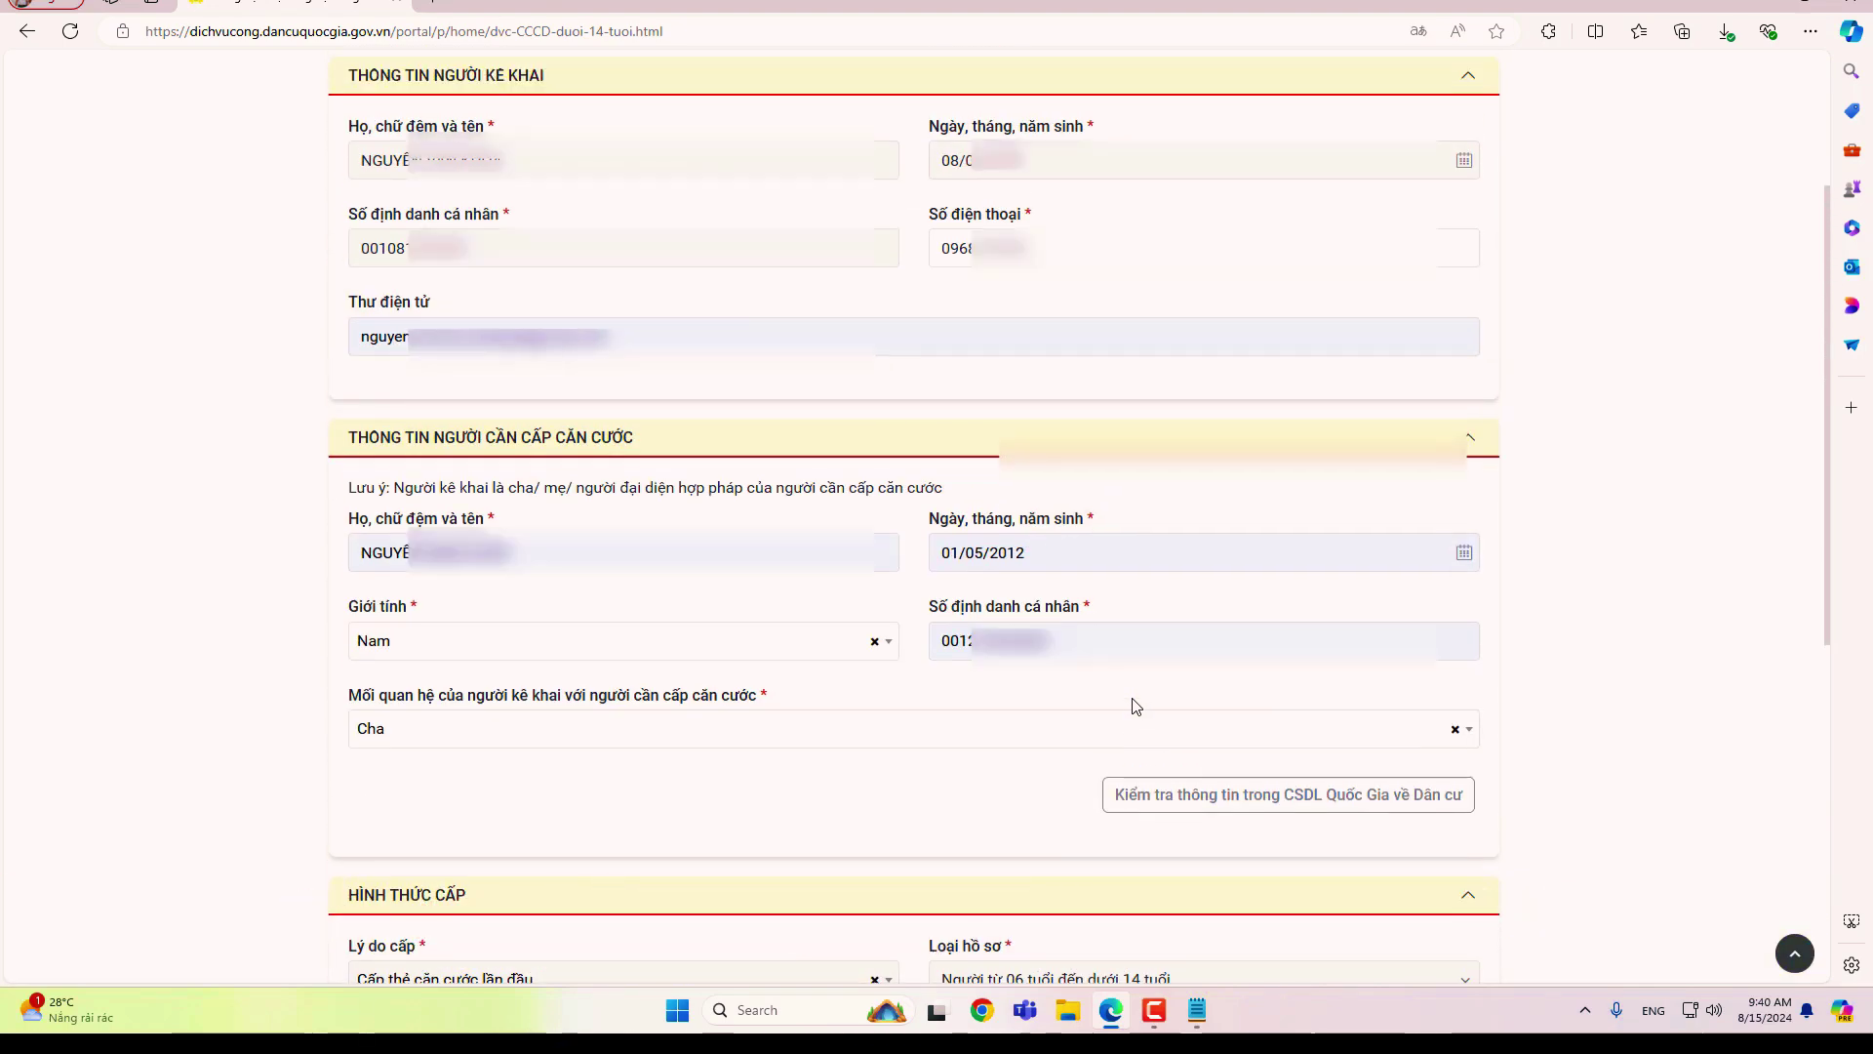
{"action": "scroll", "coordinate": [1134, 705], "scroll_direction": "up", "scroll_amount": 3}
{"action": "scroll", "coordinate": [1135, 704], "scroll_direction": "down", "scroll_amount": 7}
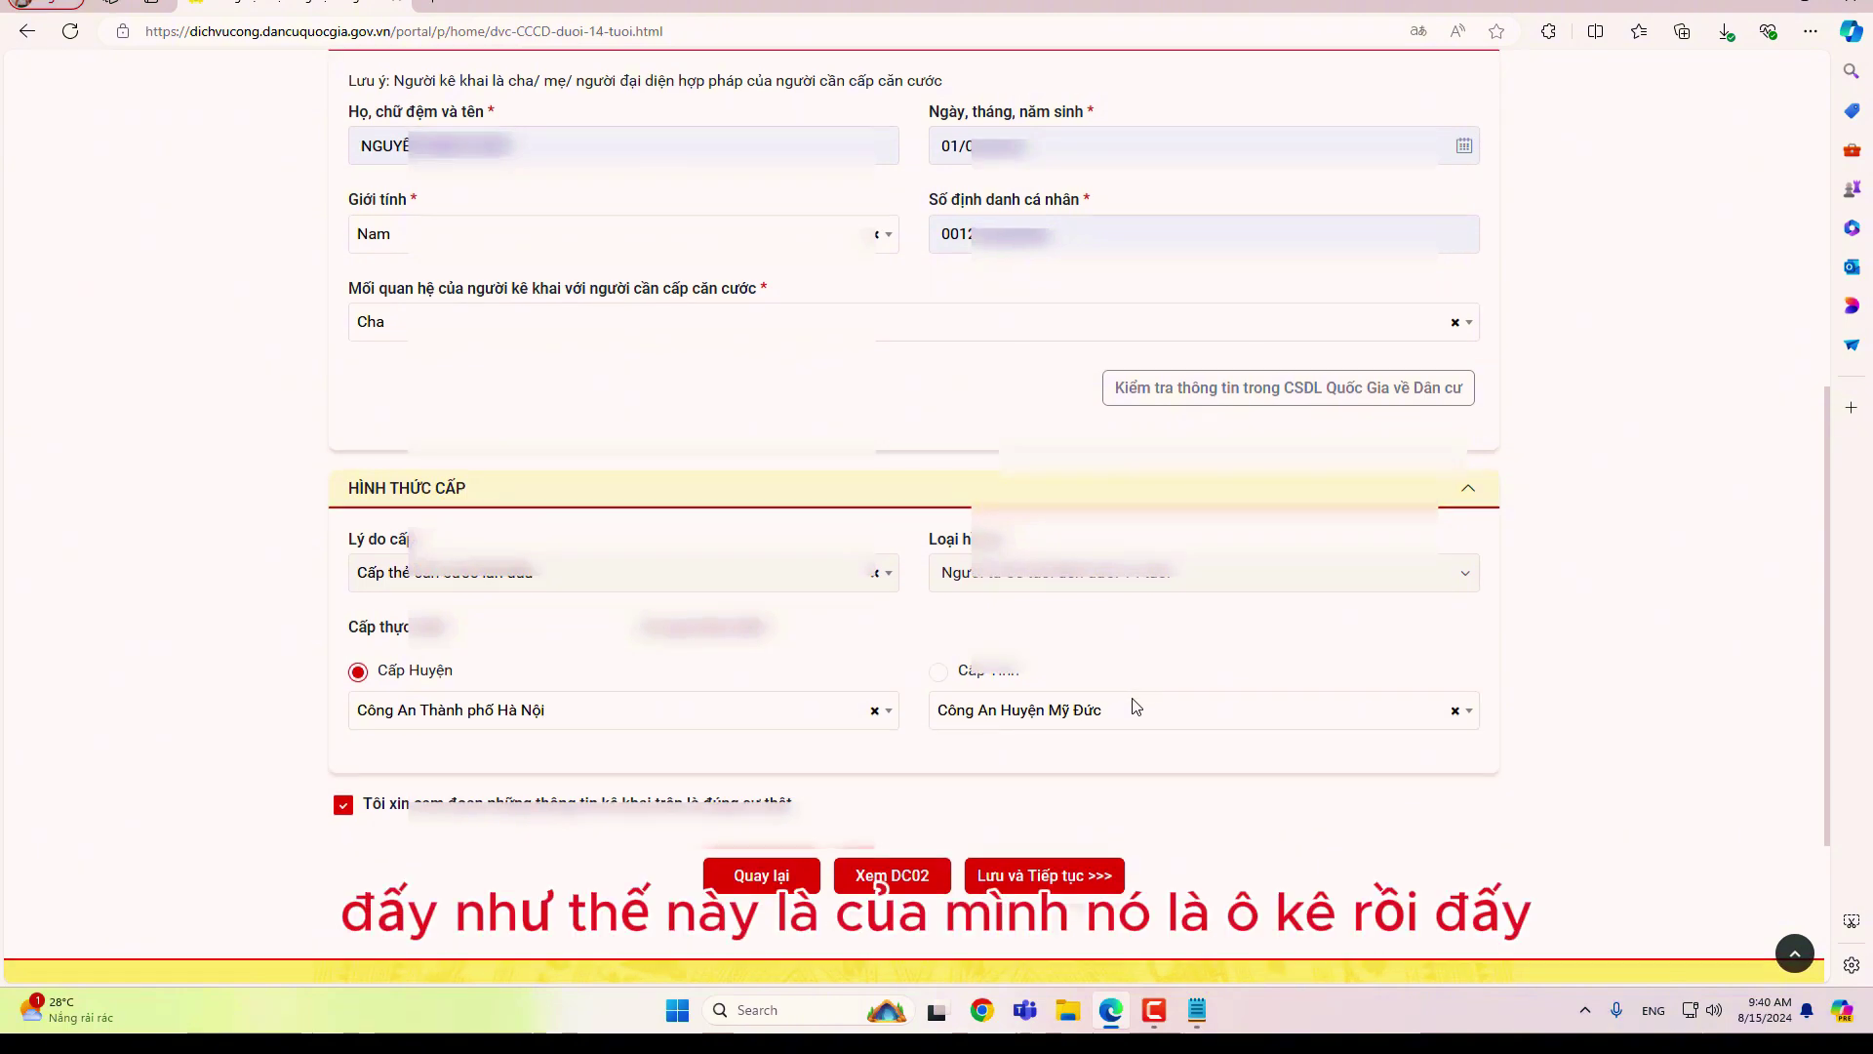
{"action": "scroll", "coordinate": [1131, 704], "scroll_direction": "down", "scroll_amount": 2}
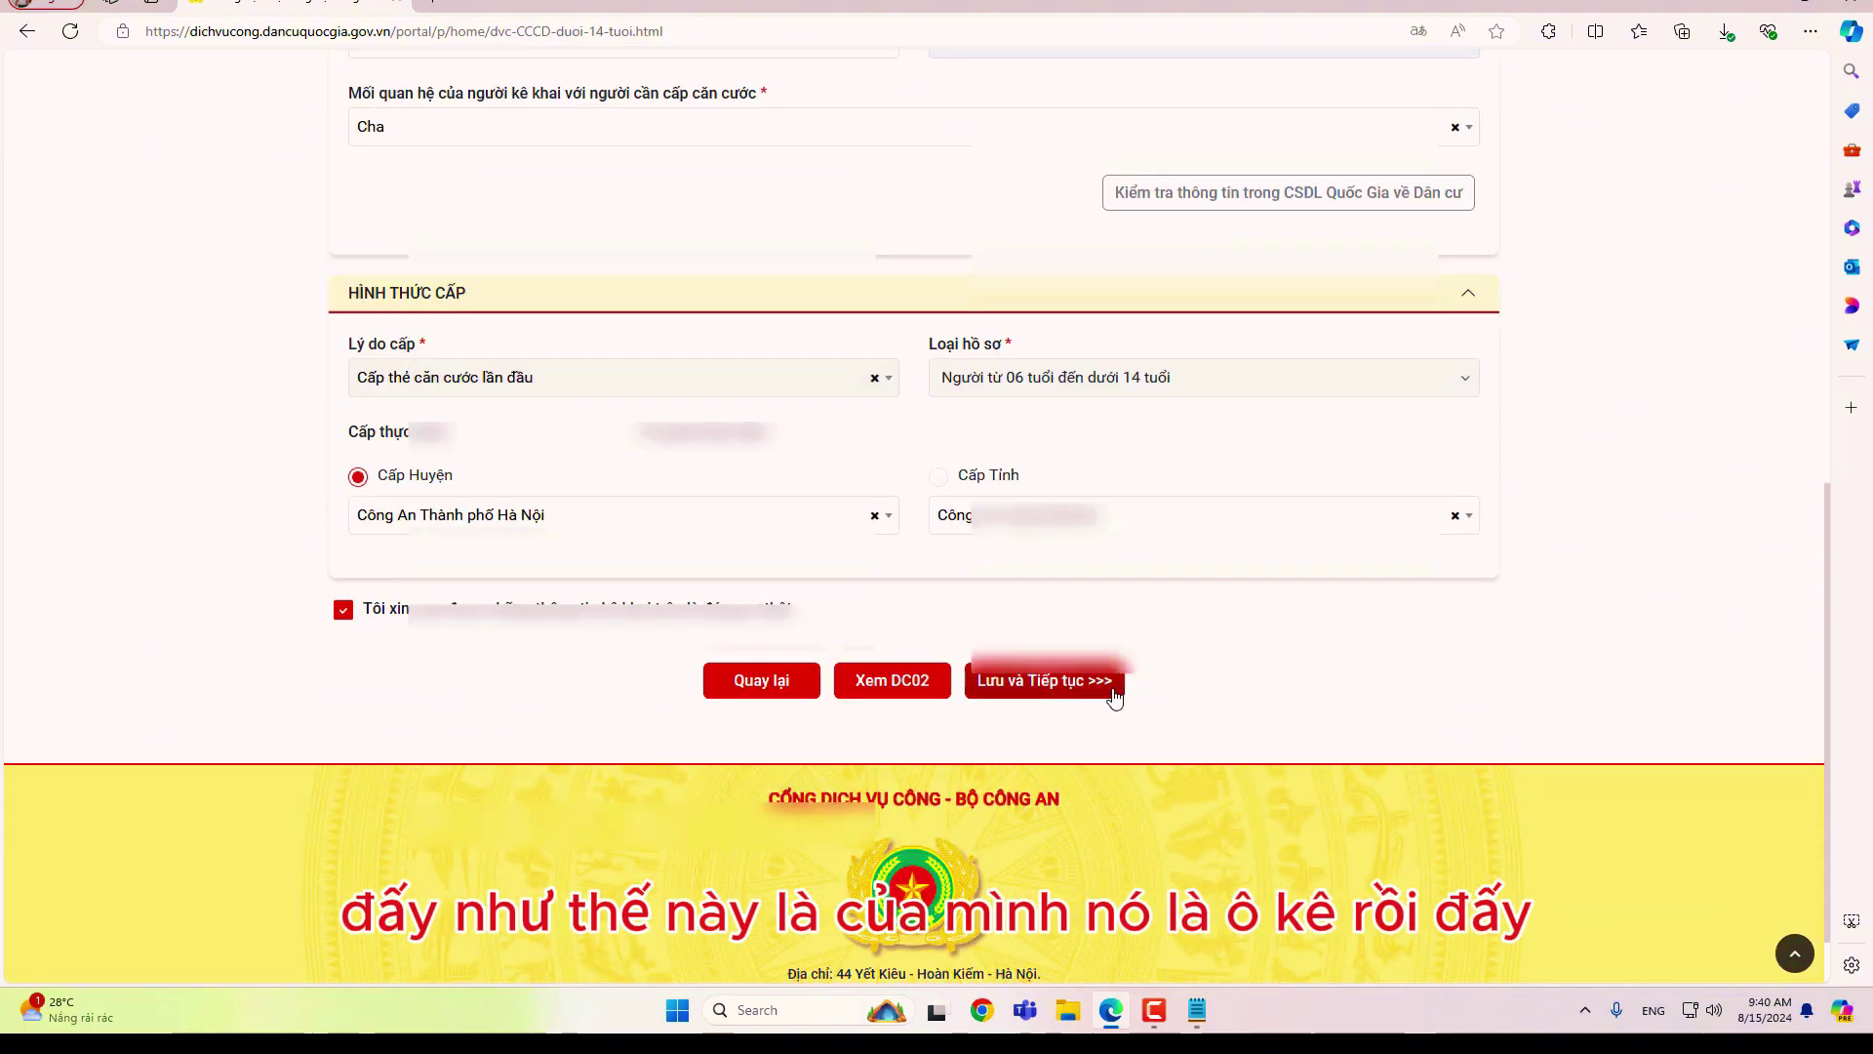
{"action": "left_click", "coordinate": [923, 685]}
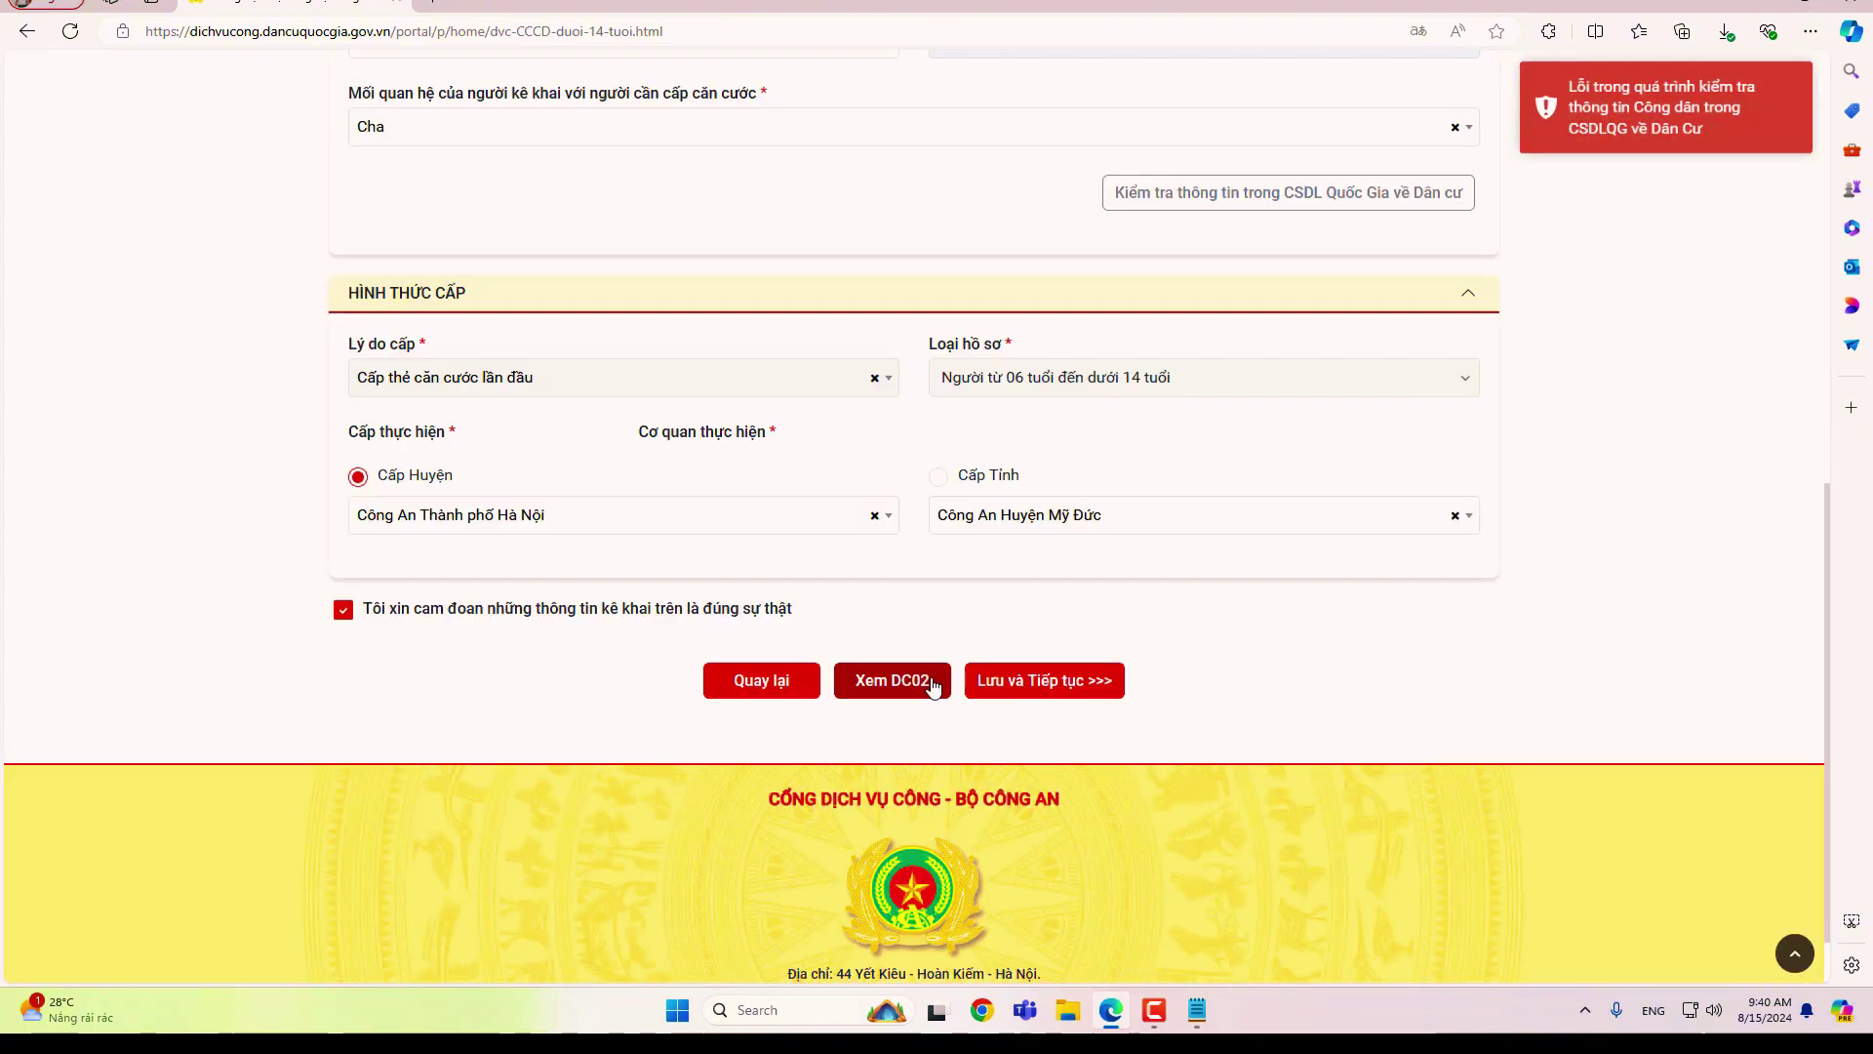
{"action": "left_click", "coordinate": [1080, 687]}
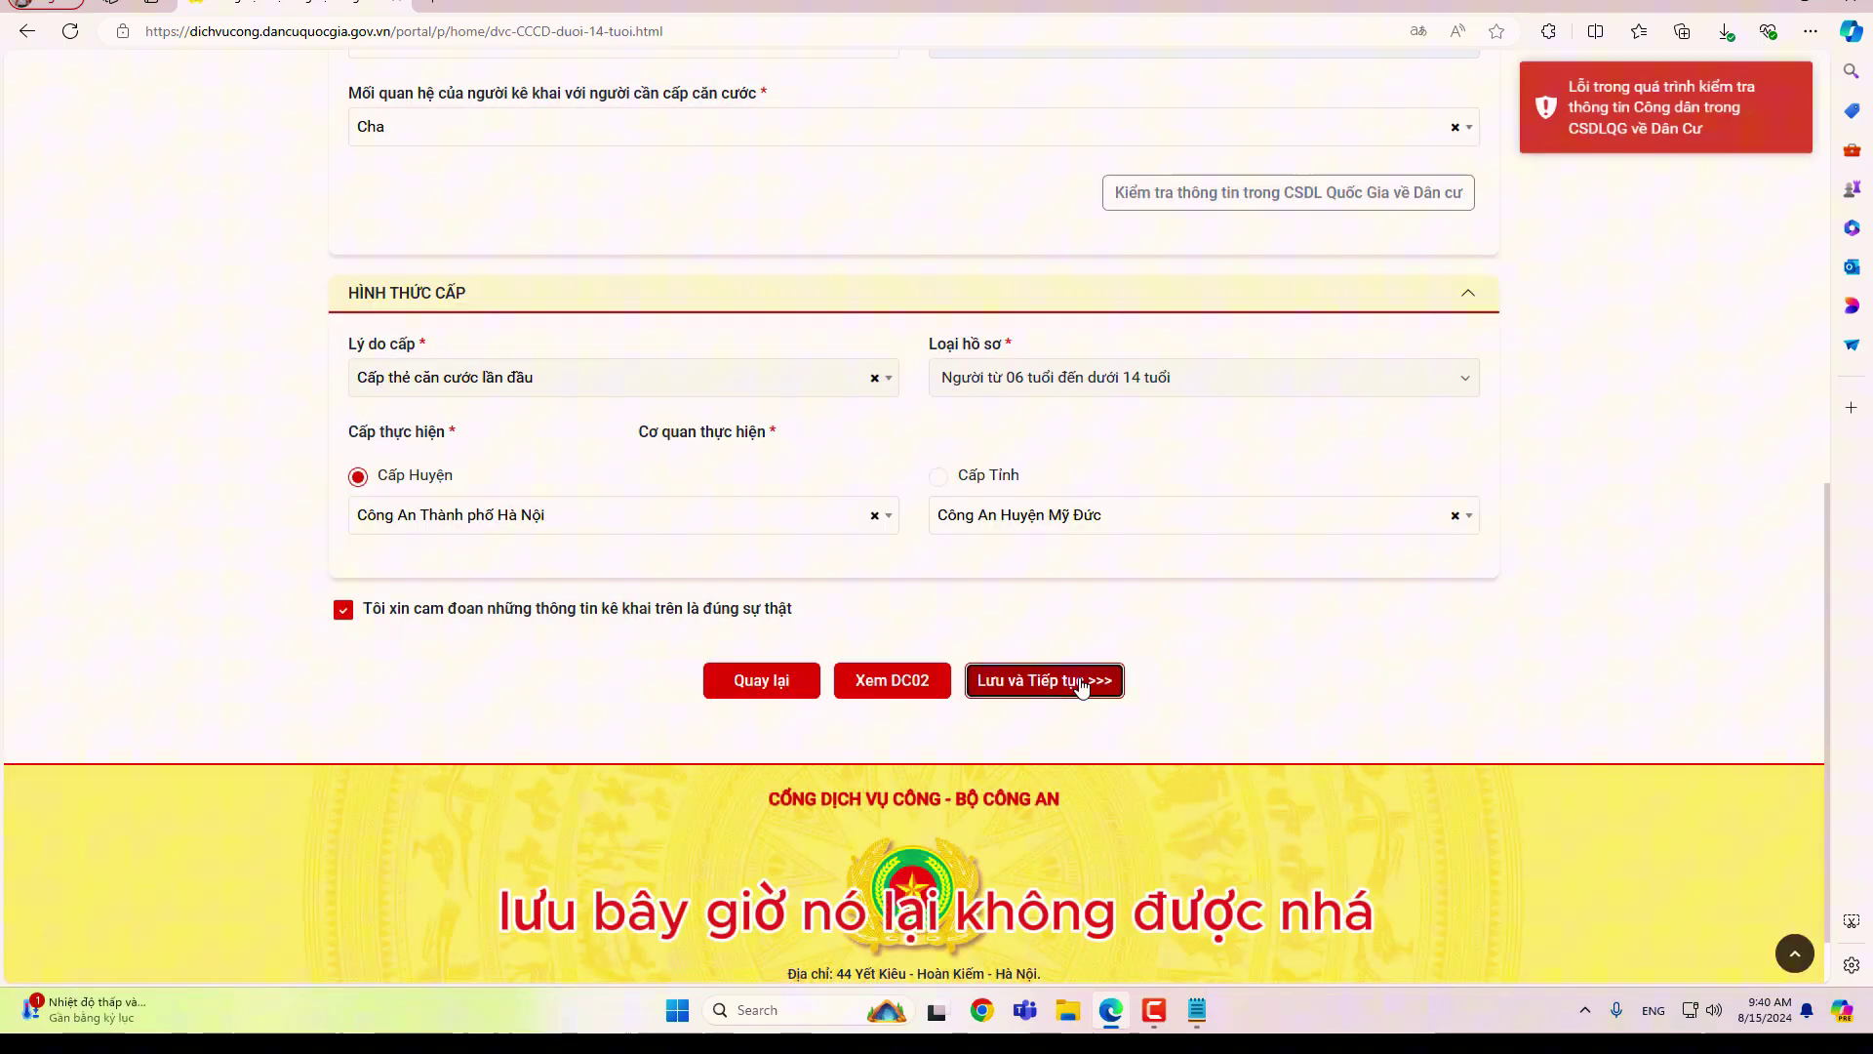
{"action": "left_click", "coordinate": [1080, 687]}
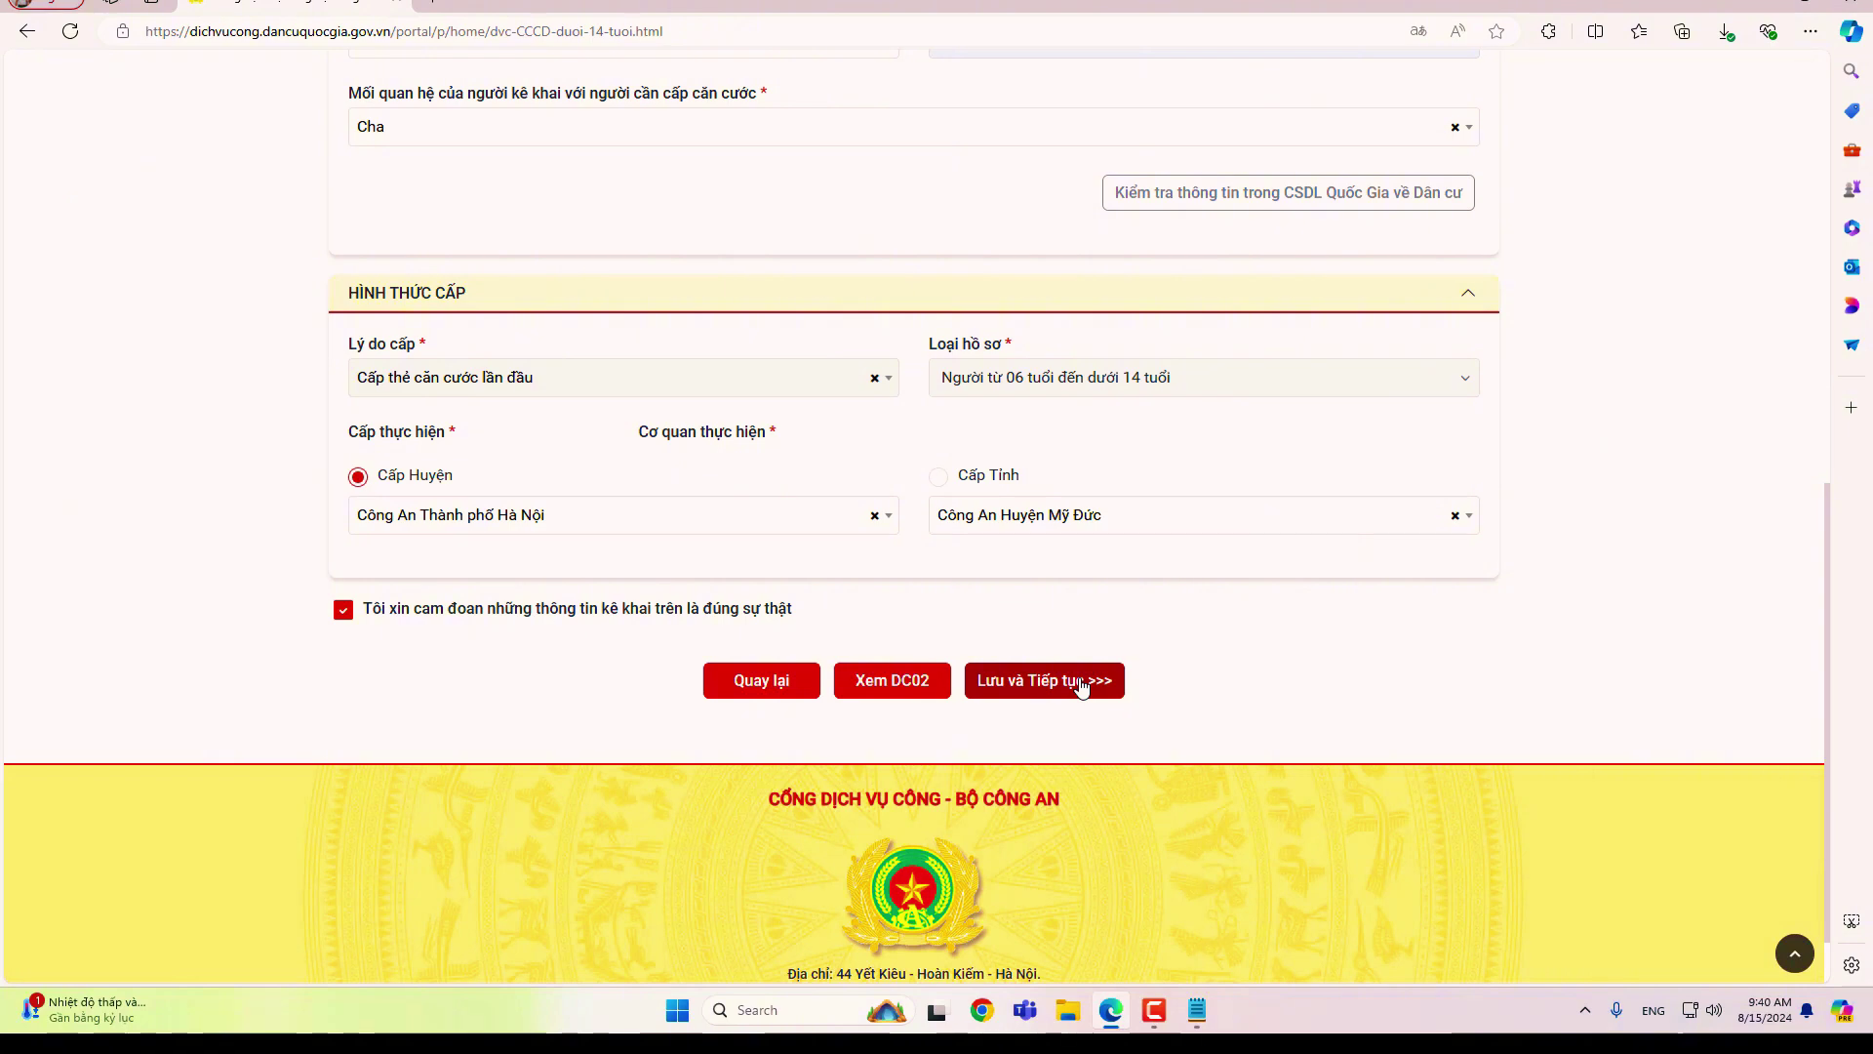
Step: Confirm Công An Thành phố Hà Nội and Công An Huyện Mỹ Đức as the executing agencies
{"action": "left_click", "coordinate": [887, 521]}
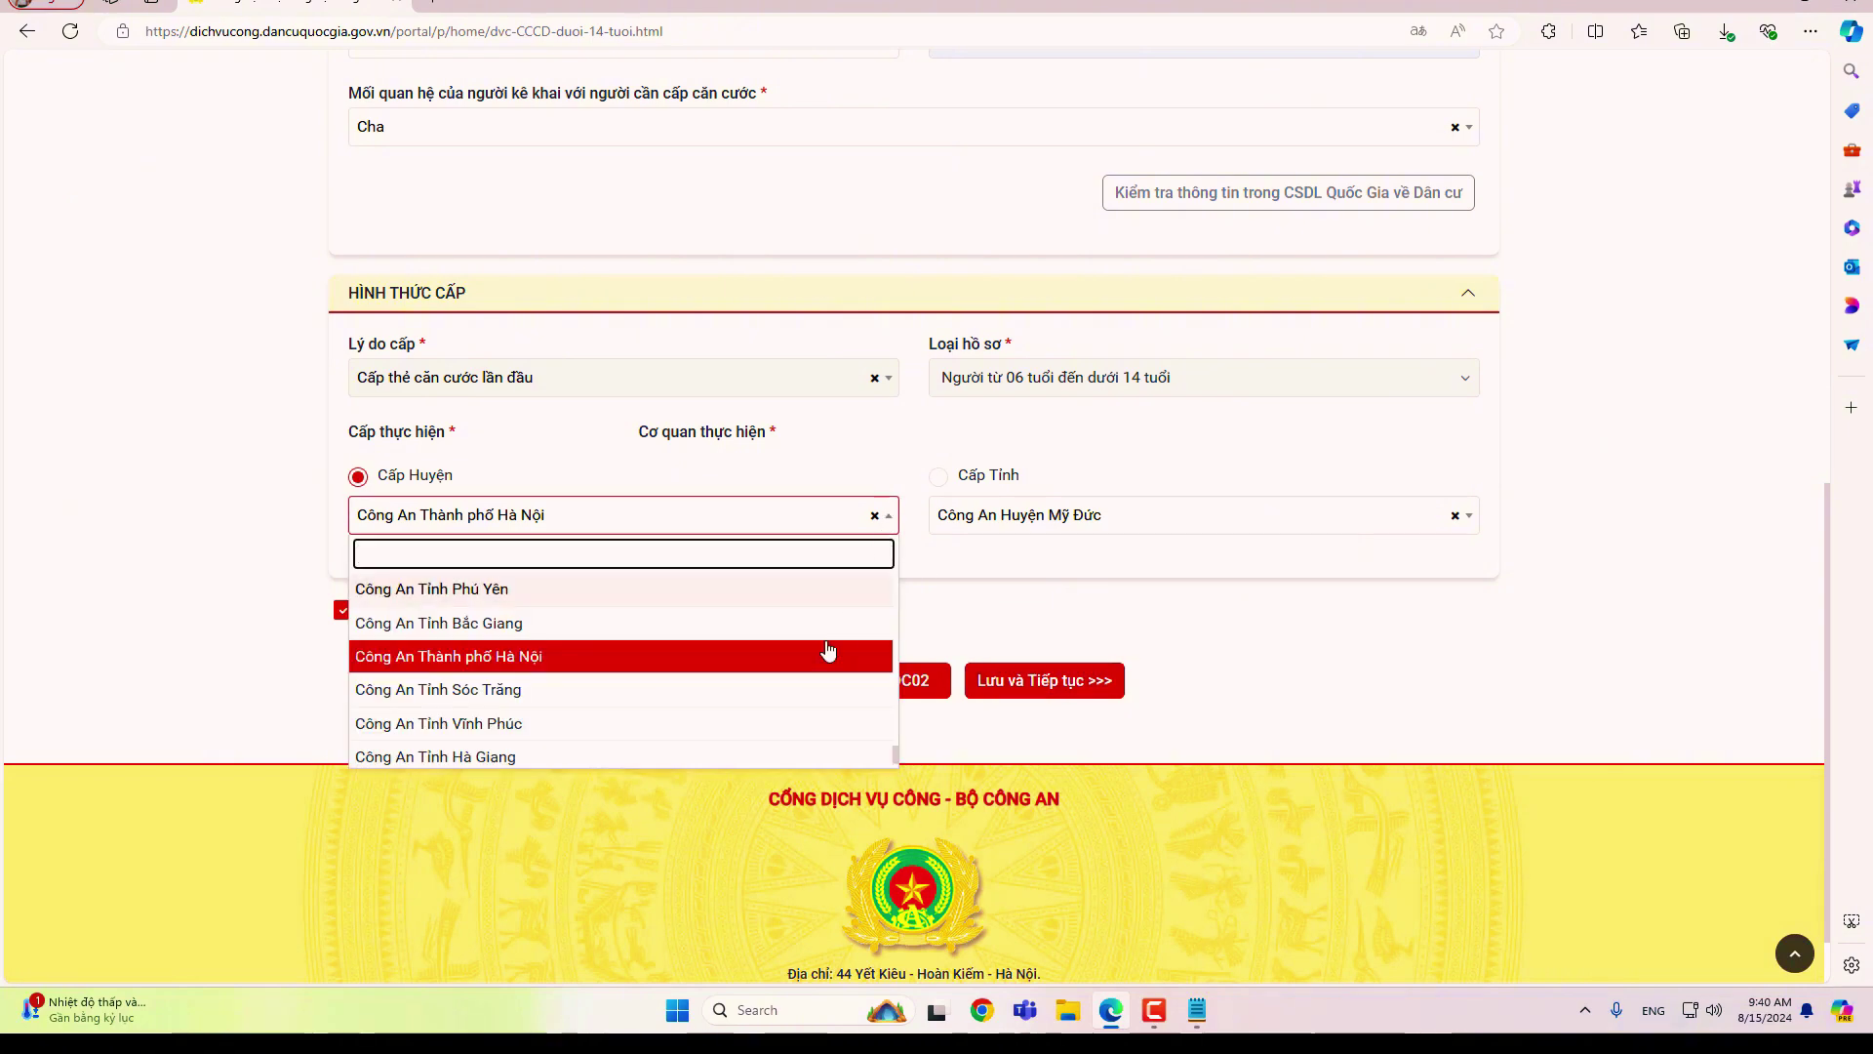
{"action": "scroll", "coordinate": [824, 664], "scroll_direction": "down", "scroll_amount": 1}
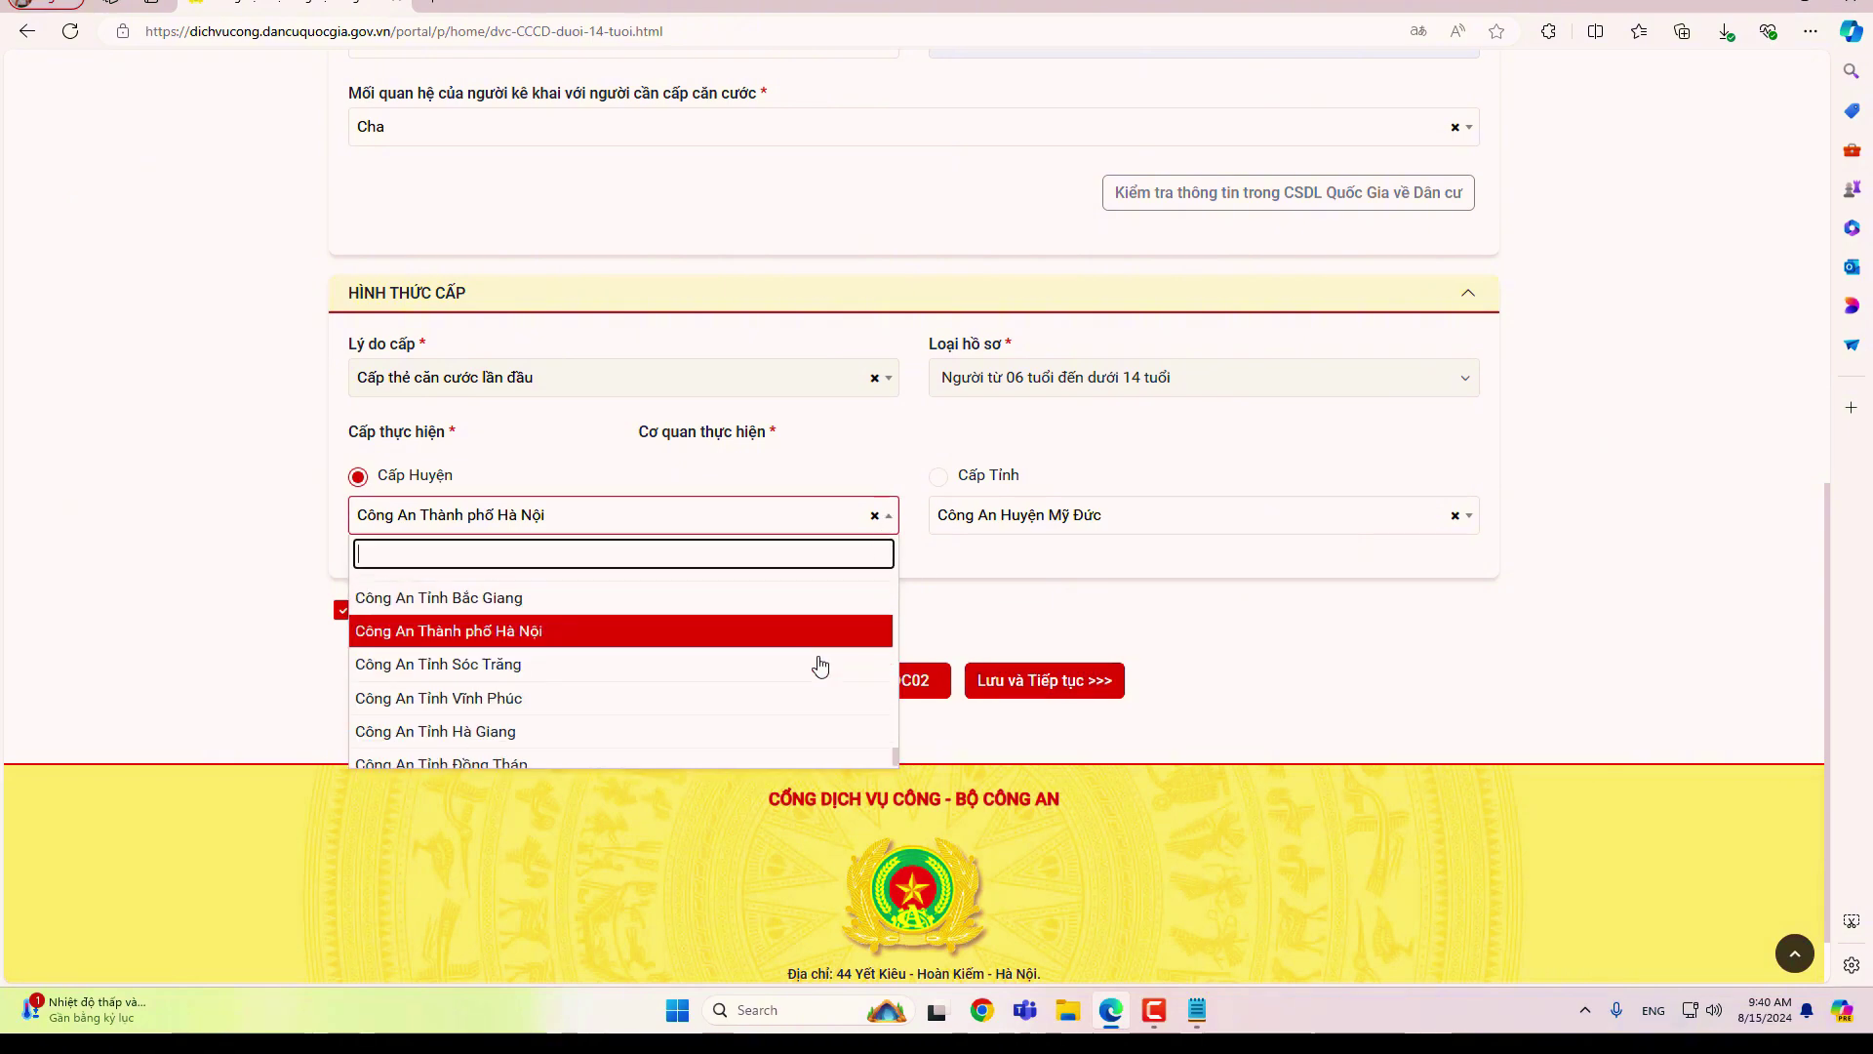
{"action": "left_click", "coordinate": [1067, 625]}
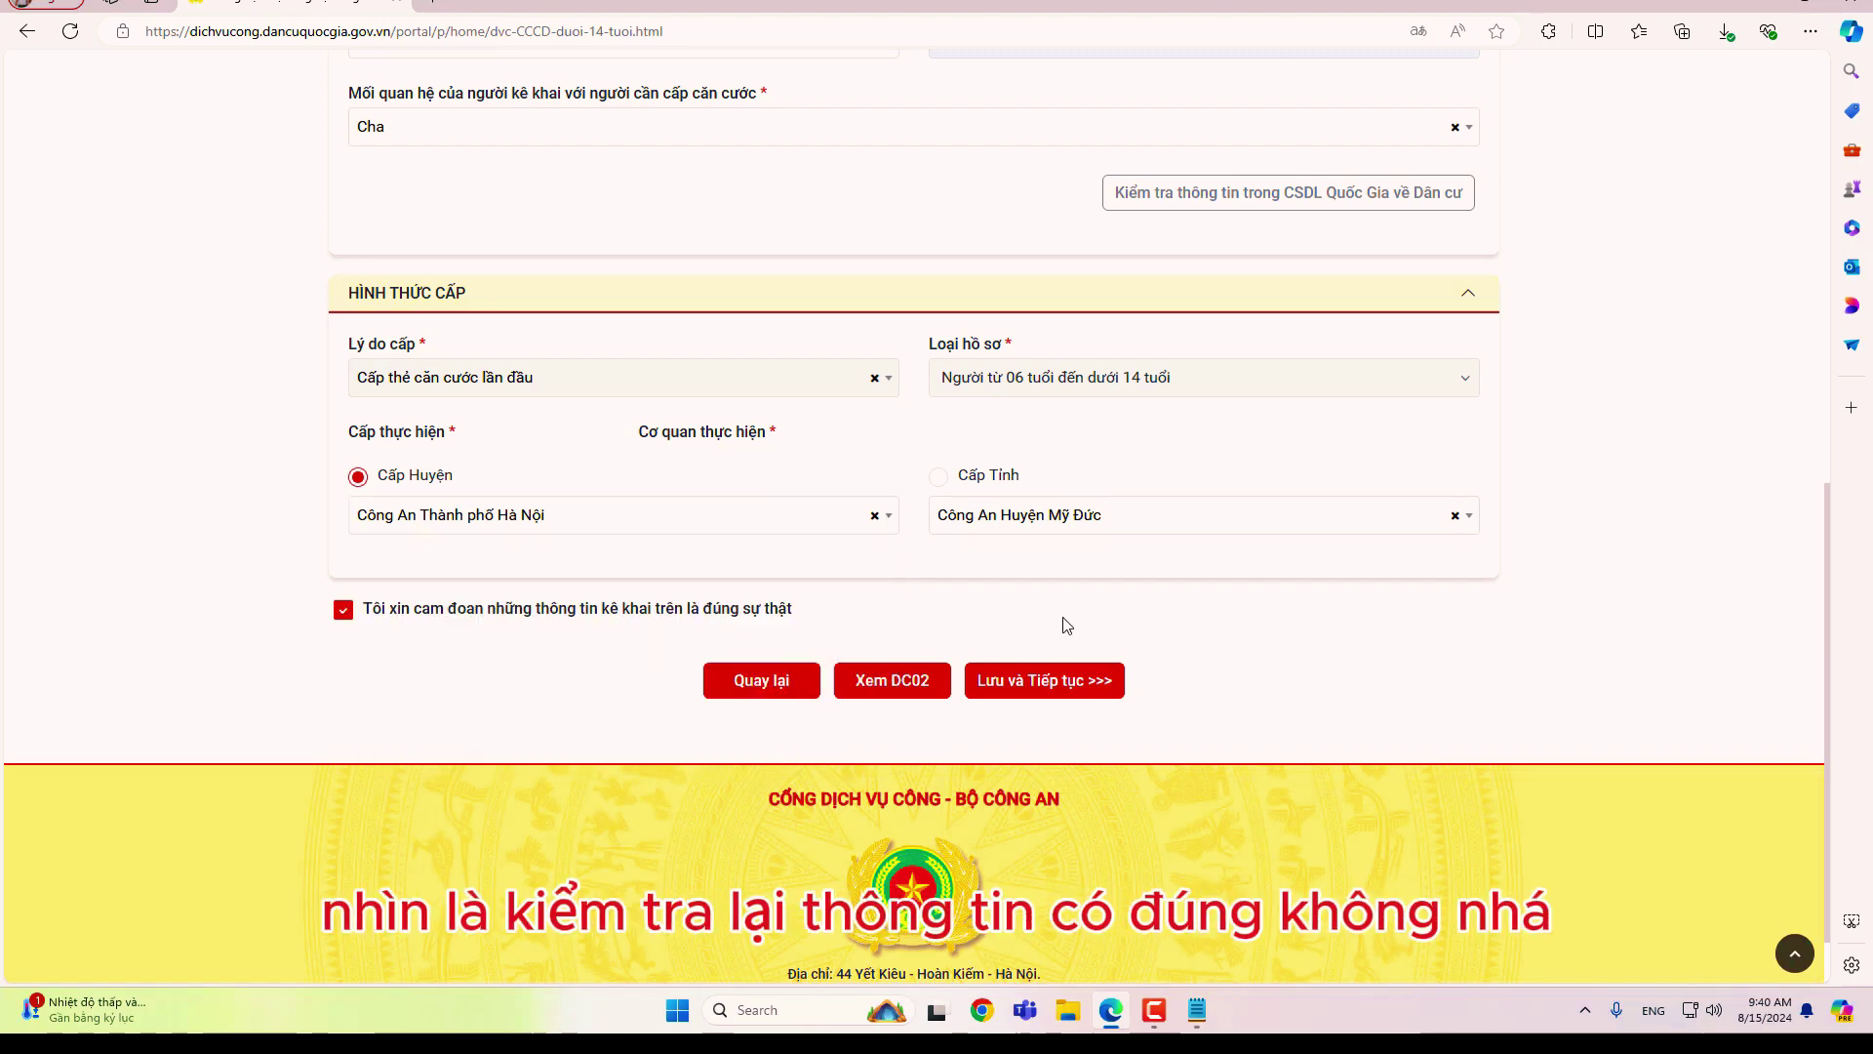
{"action": "left_click", "coordinate": [1431, 527]}
{"action": "scroll", "coordinate": [1307, 664], "scroll_direction": "down", "scroll_amount": 3}
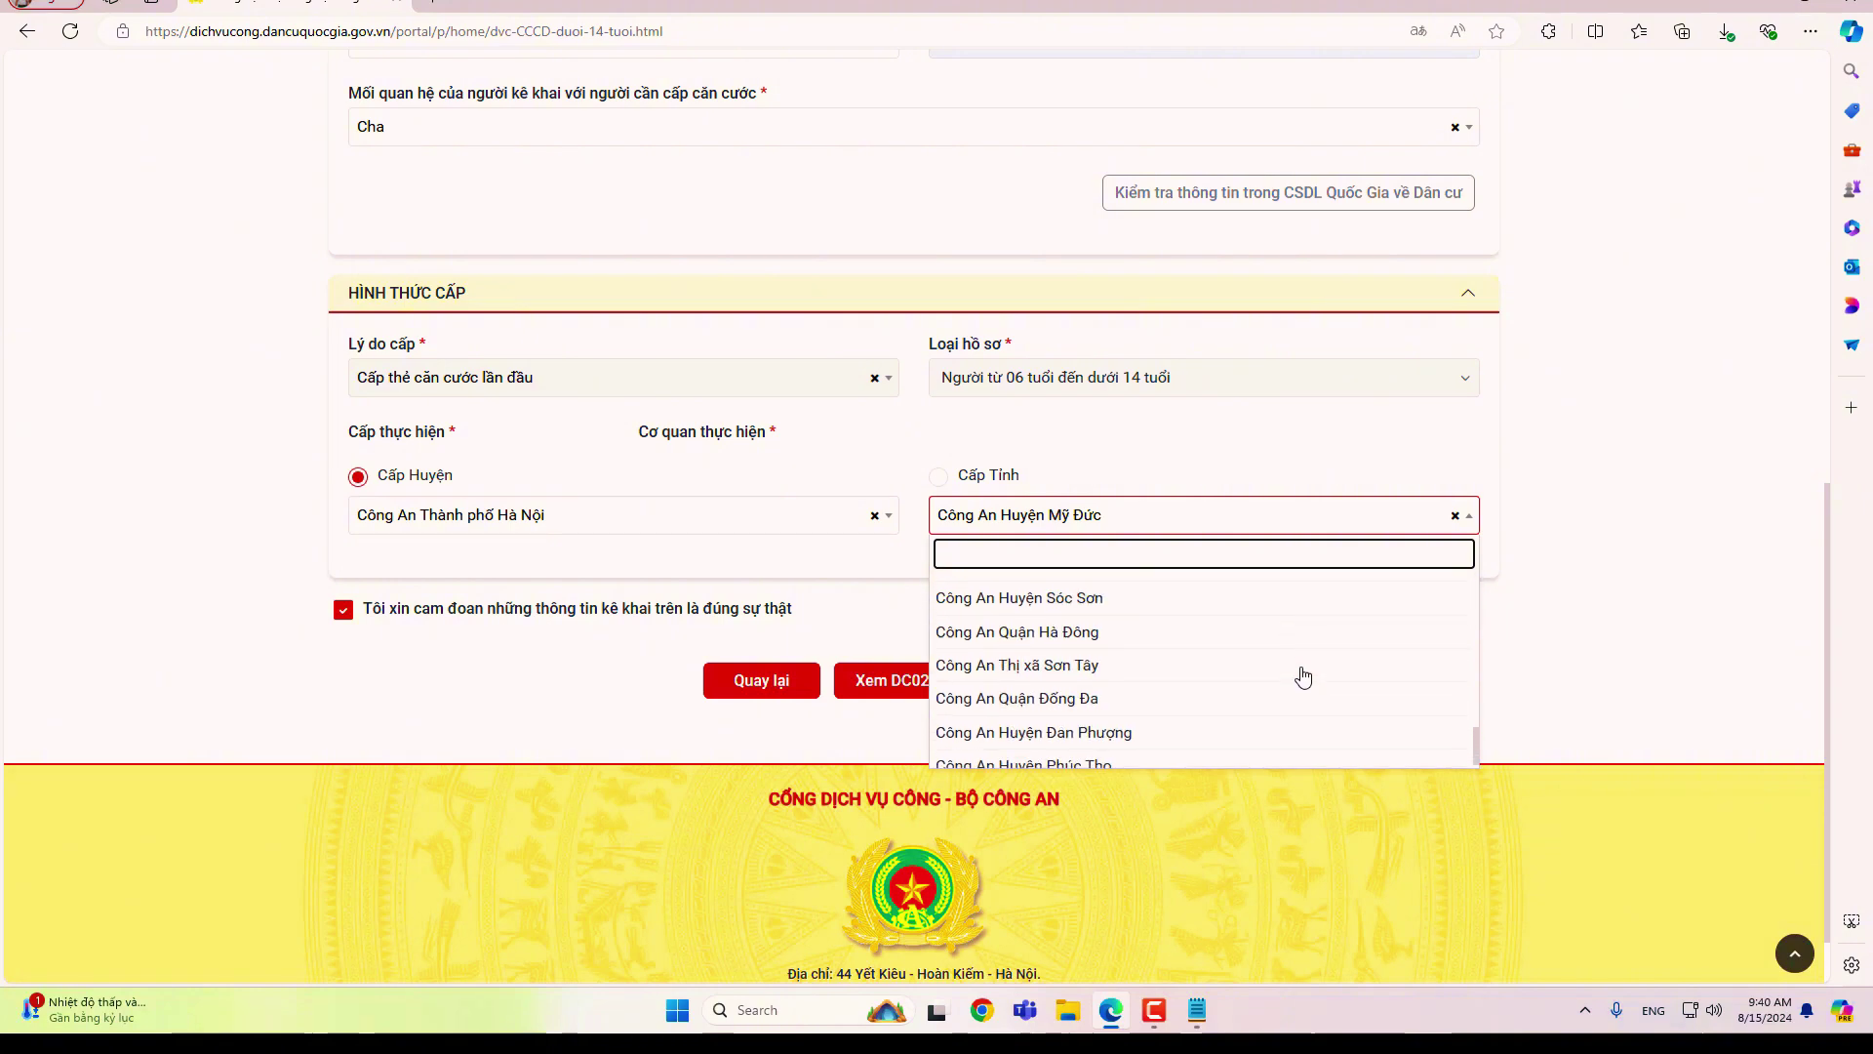
{"action": "left_click", "coordinate": [1590, 582]}
Step: Retry 'Lưu và Tiếp tục' four times despite the database-check errors
{"action": "left_click", "coordinate": [1053, 680]}
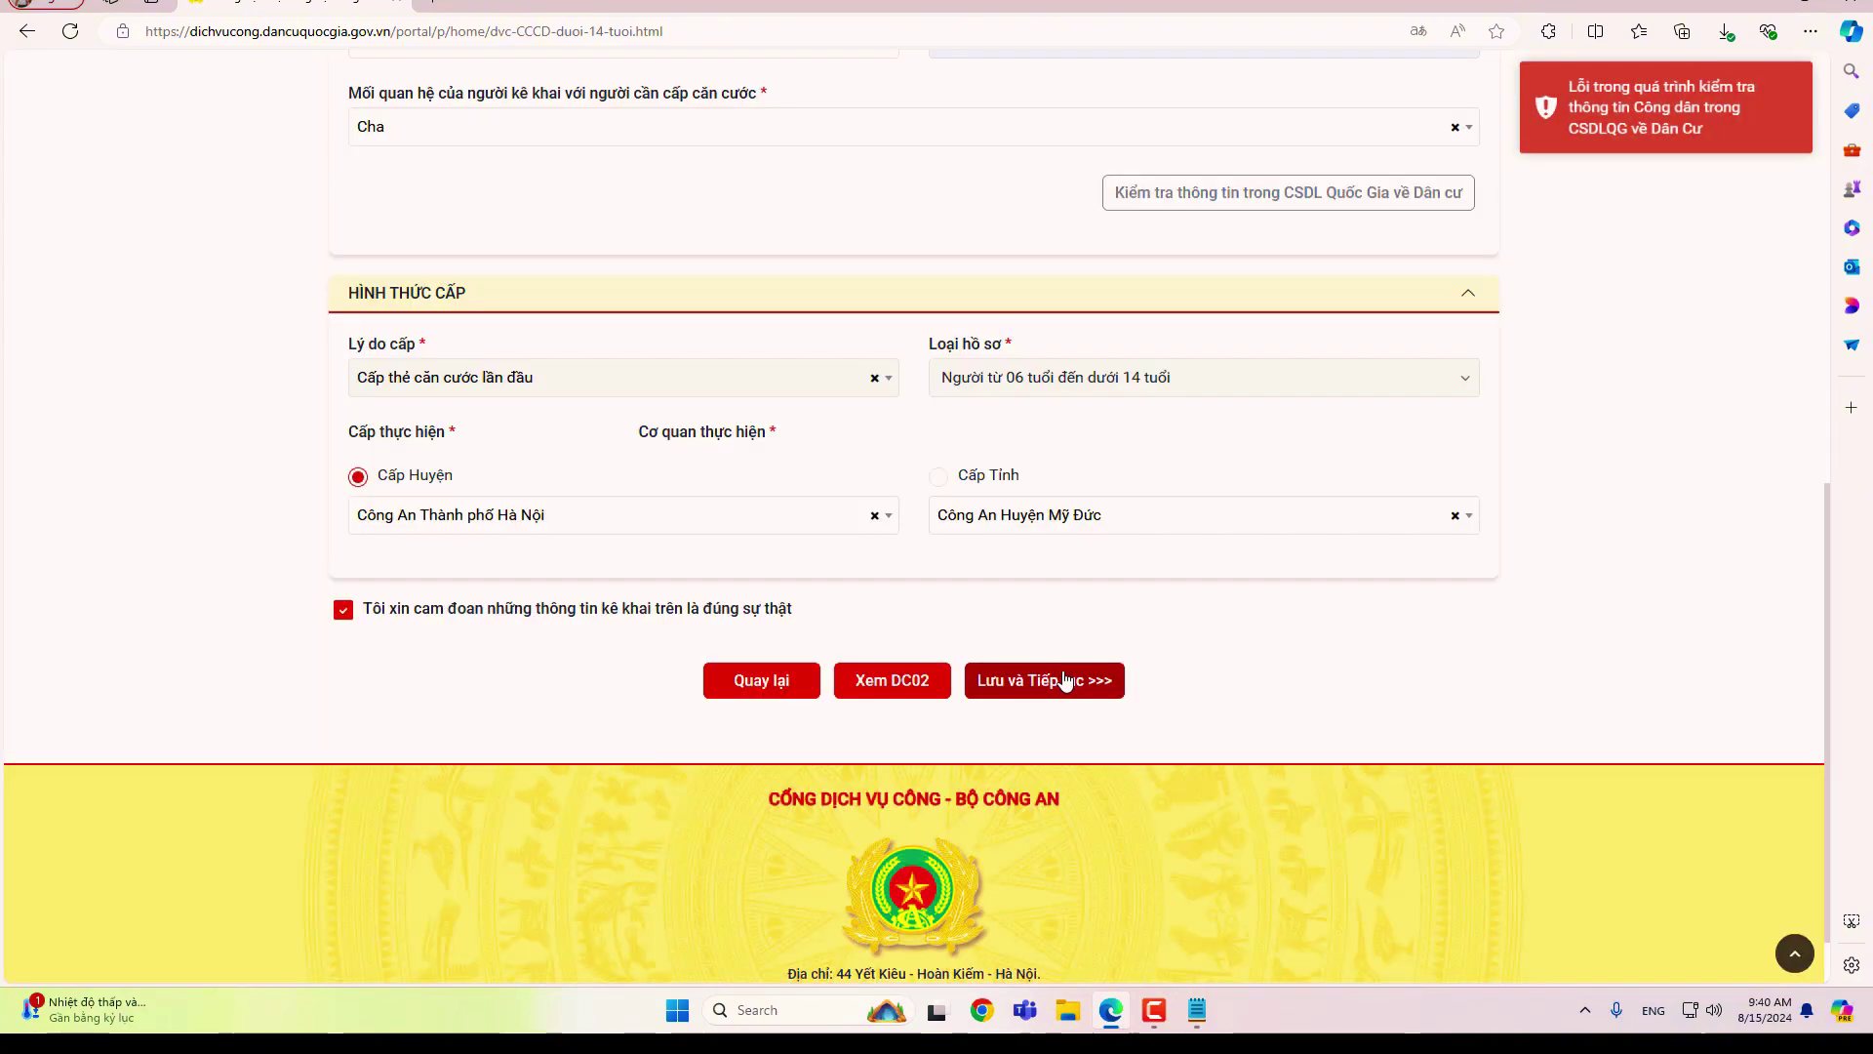
{"action": "left_click", "coordinate": [1065, 680]}
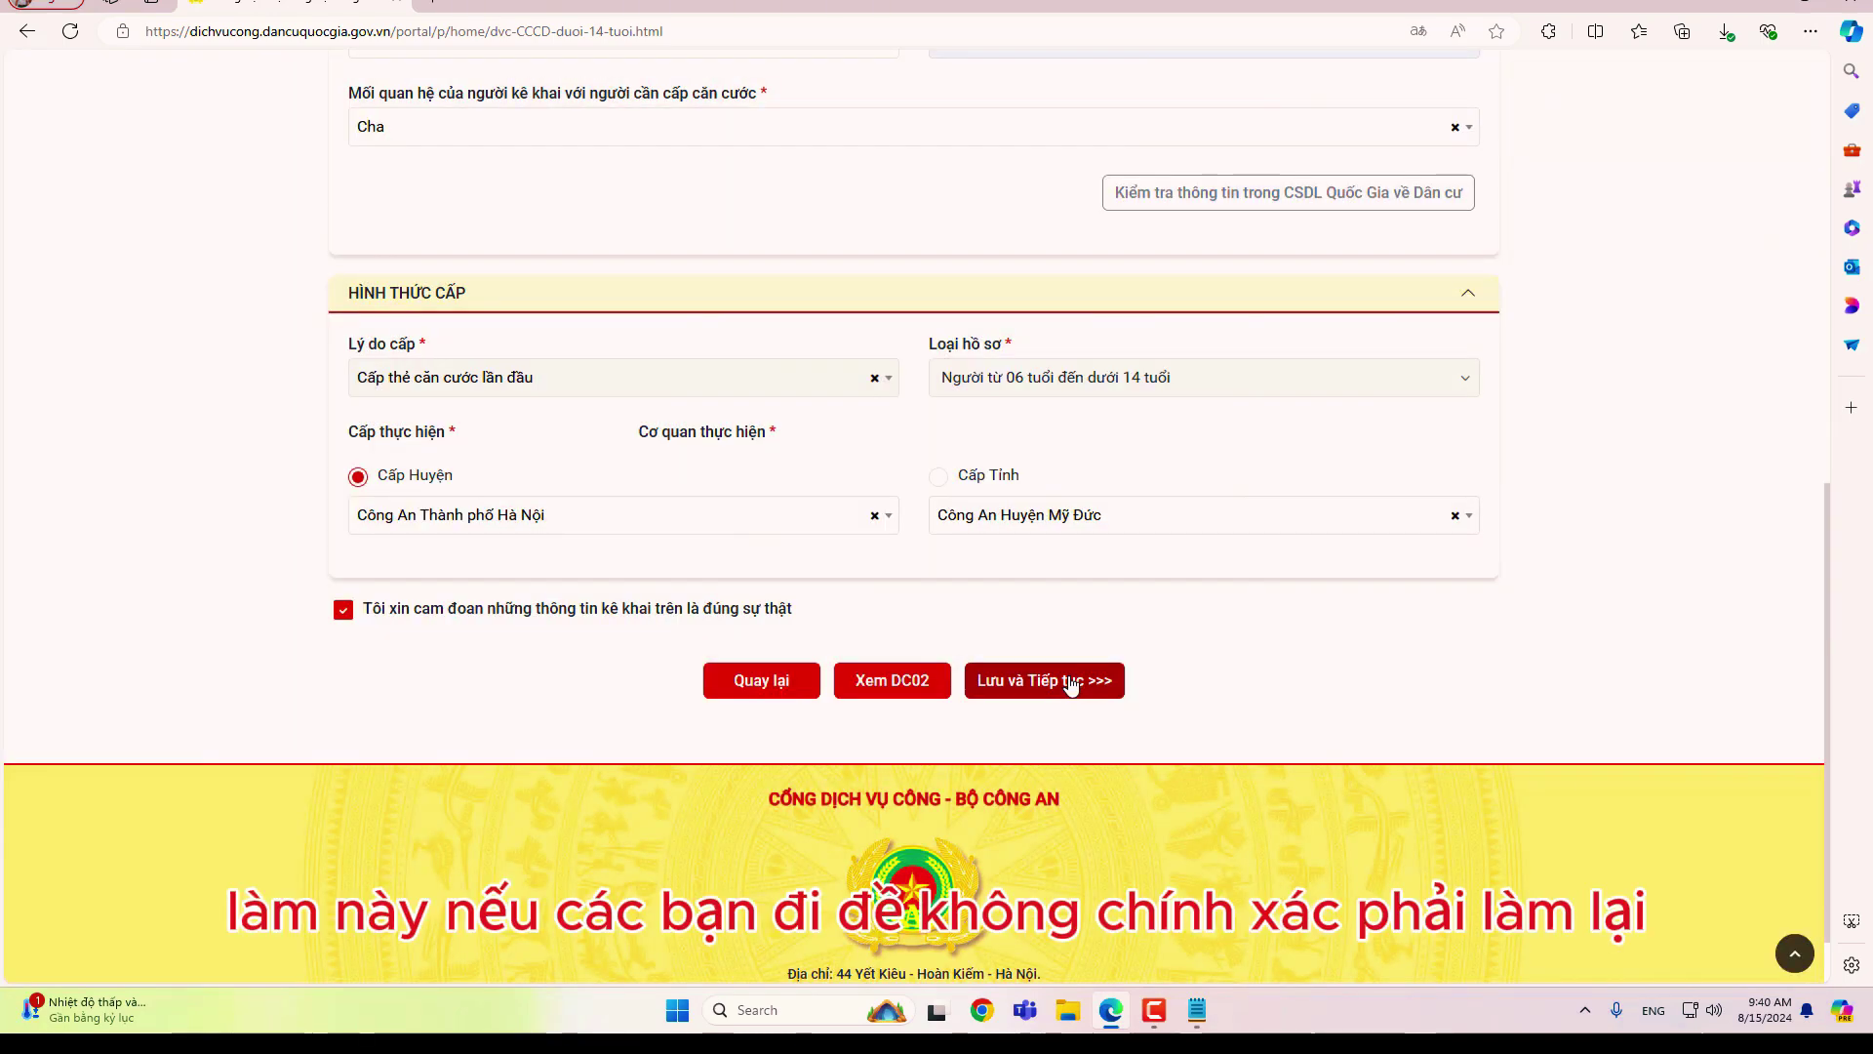
{"action": "left_click", "coordinate": [1071, 683]}
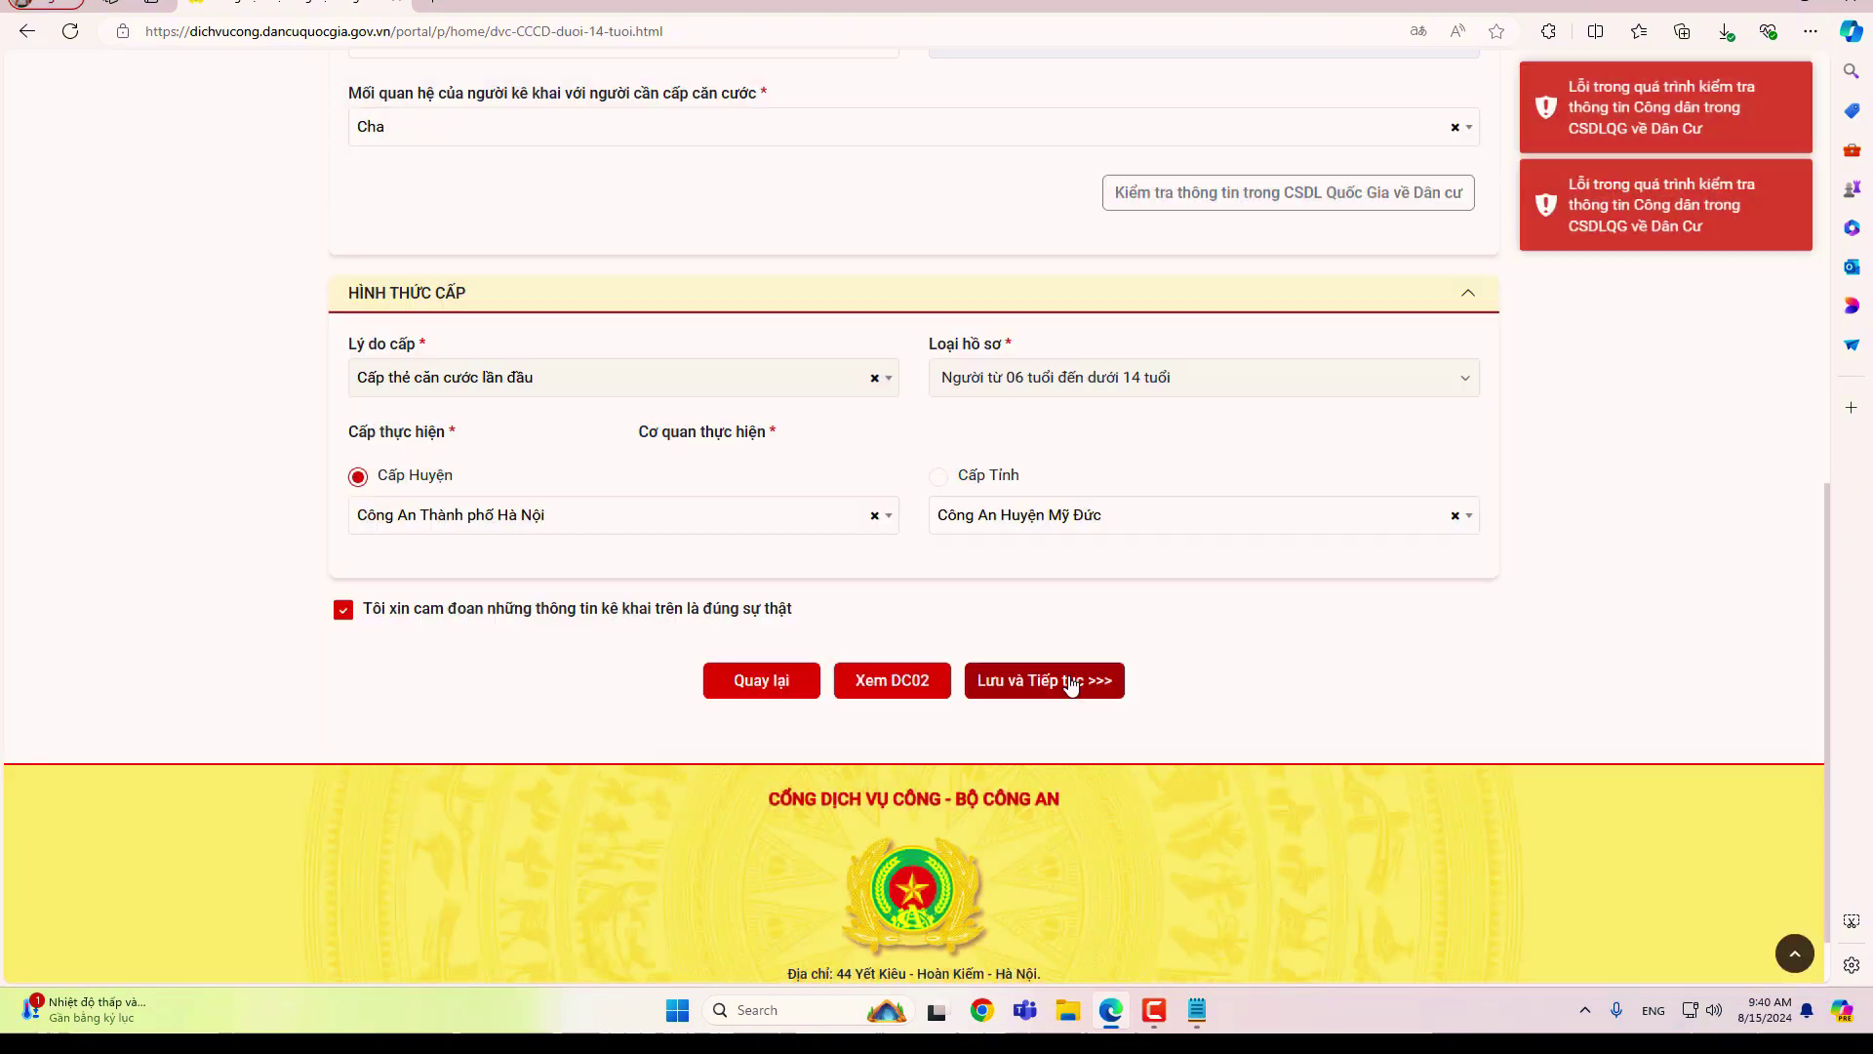
{"action": "left_click", "coordinate": [1071, 683]}
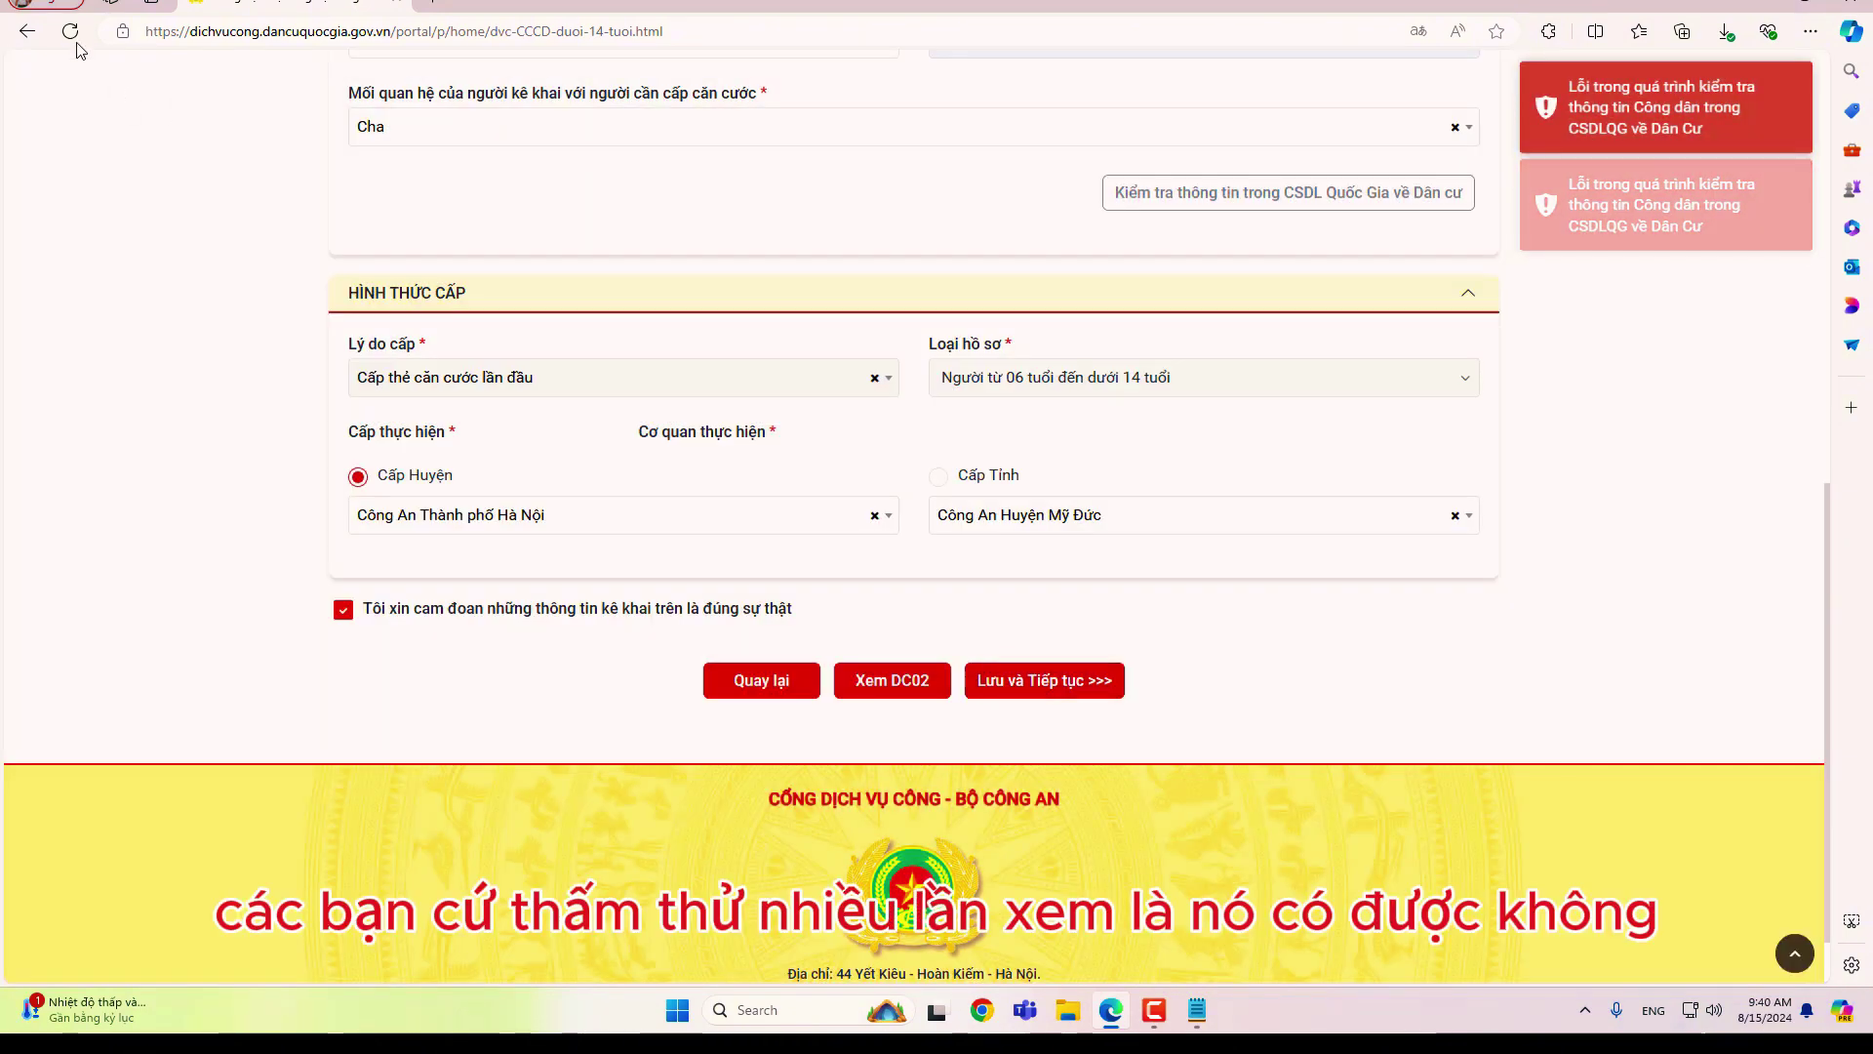
Step: Reload the application form page and try saving it twice more
{"action": "left_click", "coordinate": [78, 32]}
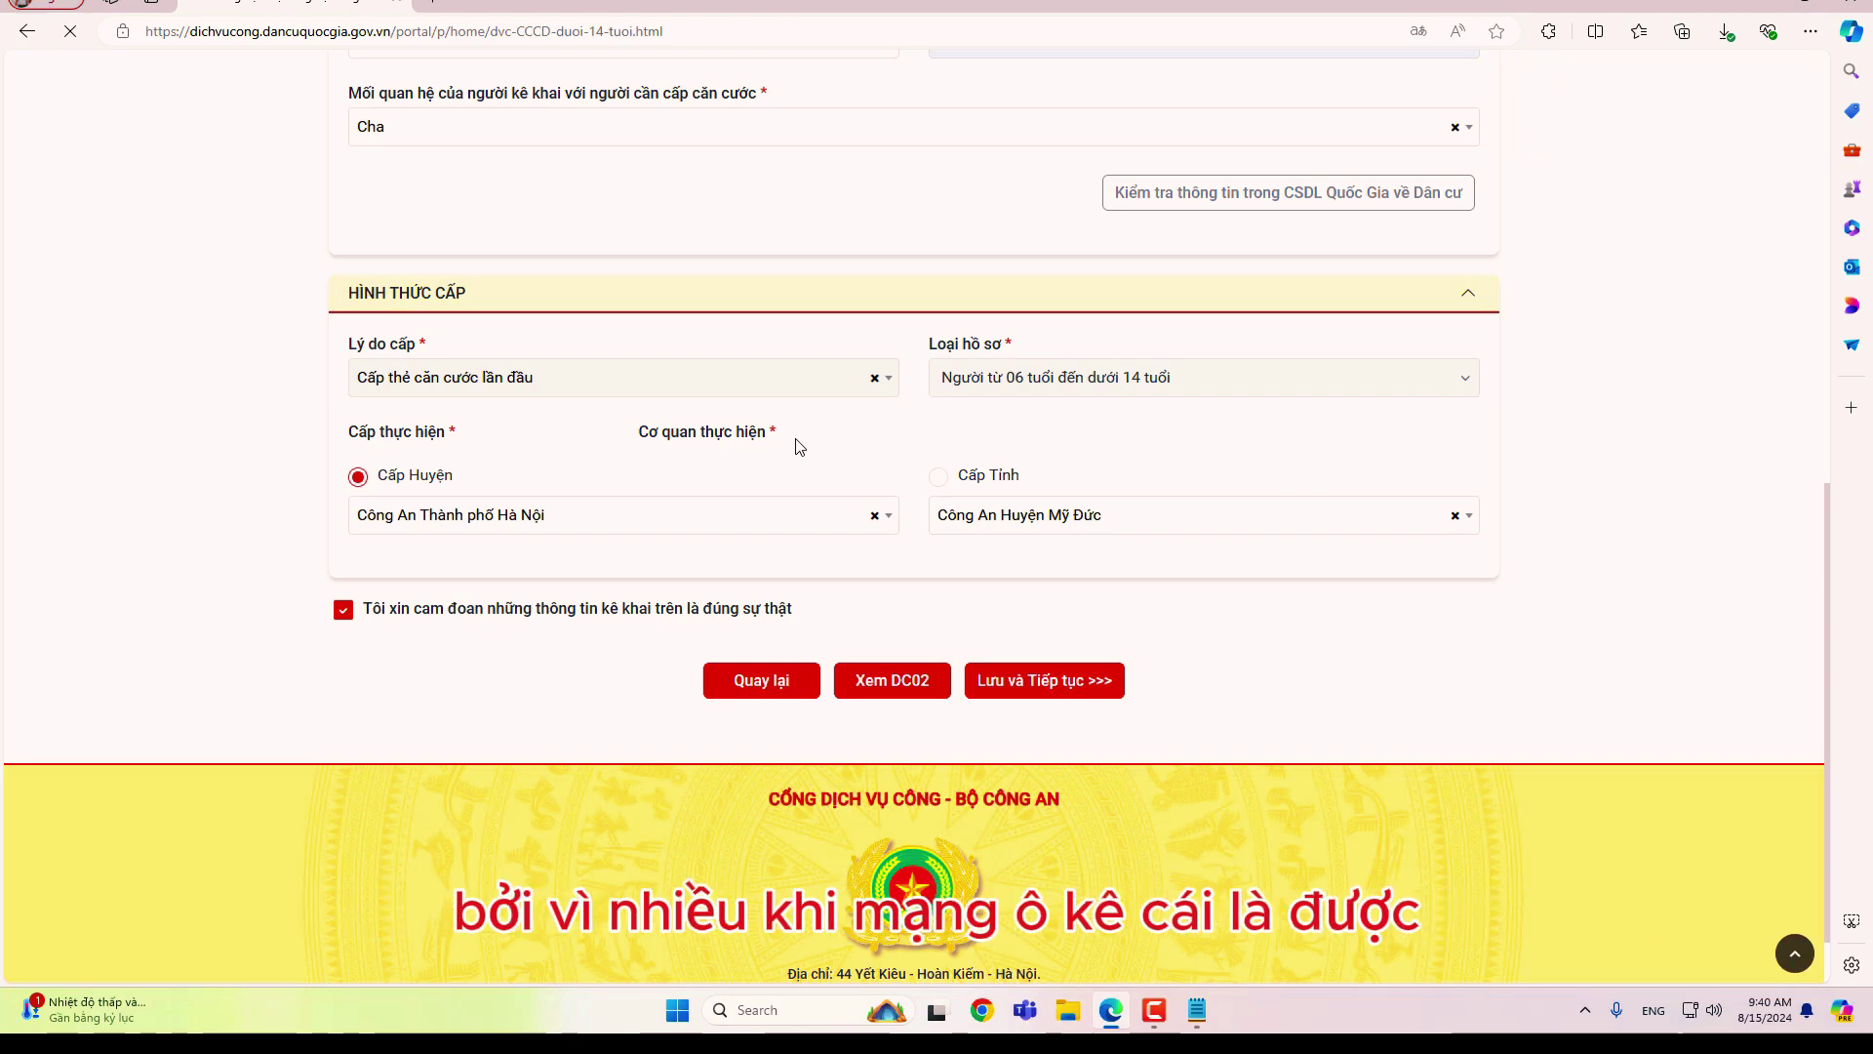
{"action": "scroll", "coordinate": [799, 446], "scroll_direction": "up", "scroll_amount": 3}
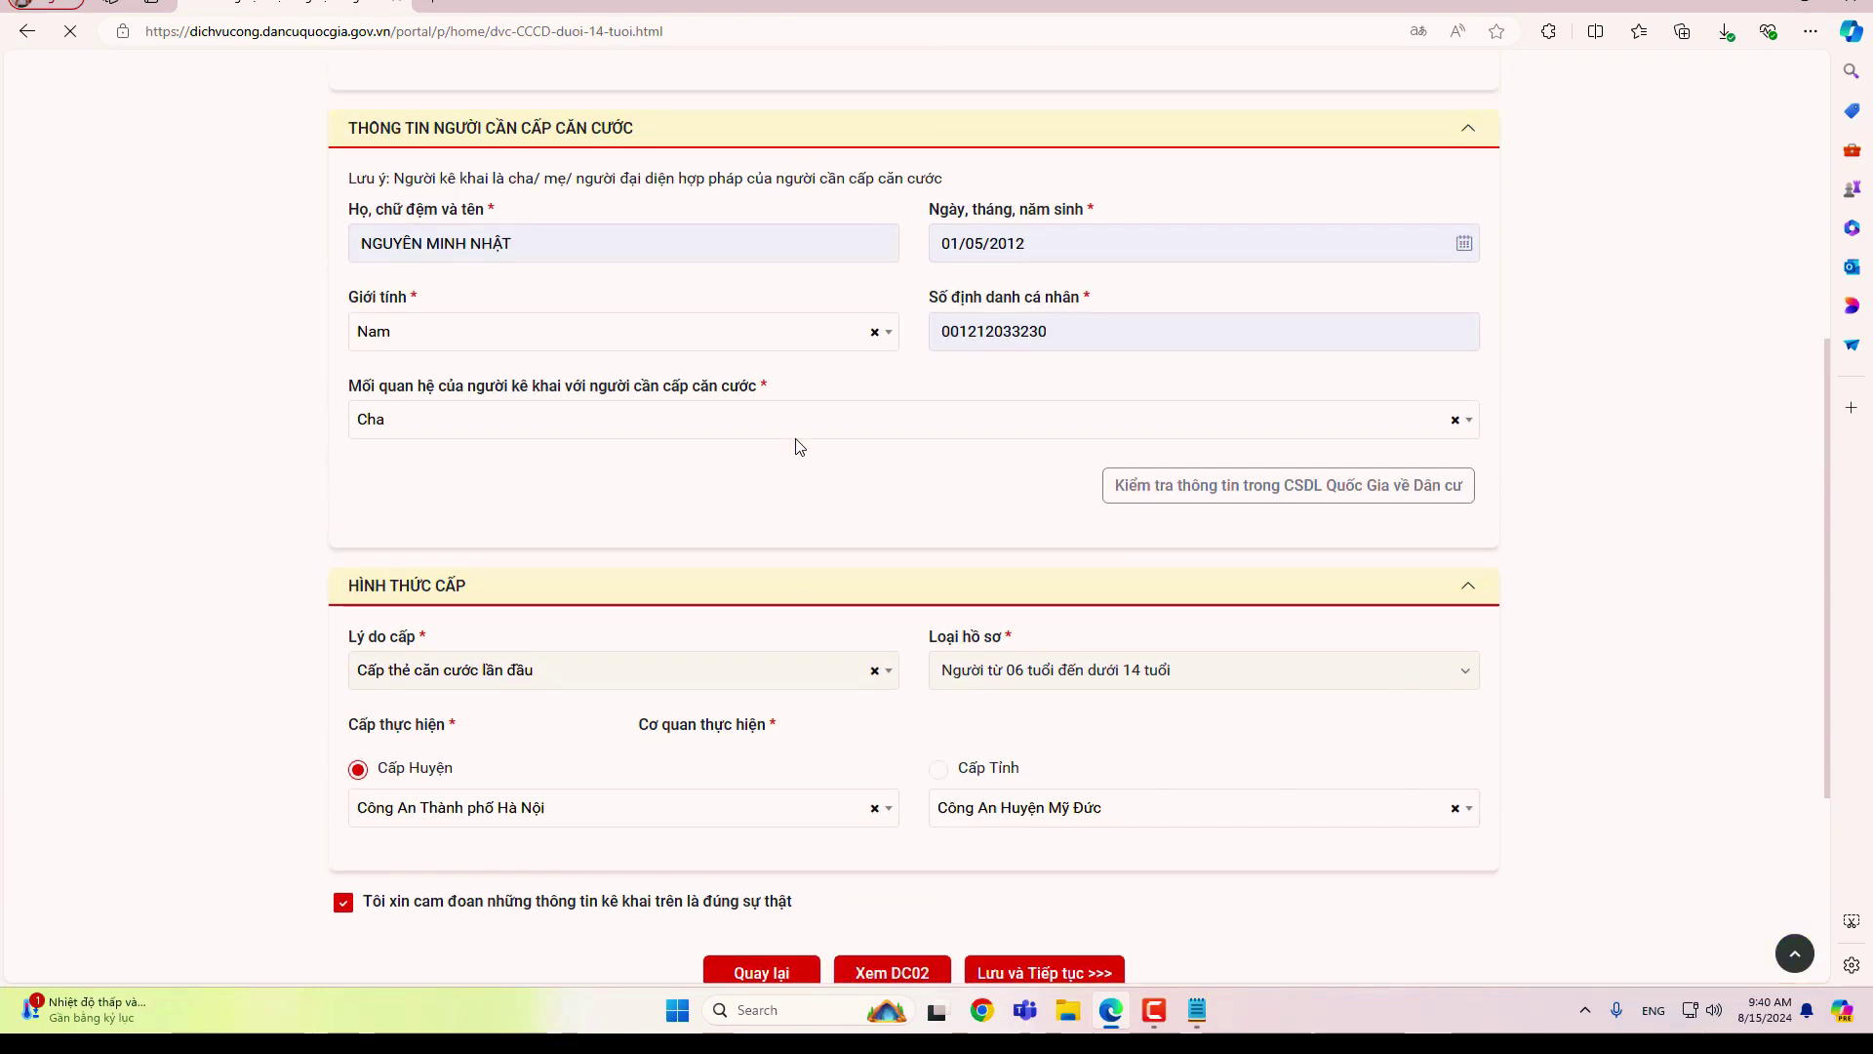
{"action": "scroll", "coordinate": [799, 445], "scroll_direction": "up", "scroll_amount": 2}
{"action": "scroll", "coordinate": [797, 448], "scroll_direction": "down", "scroll_amount": 7}
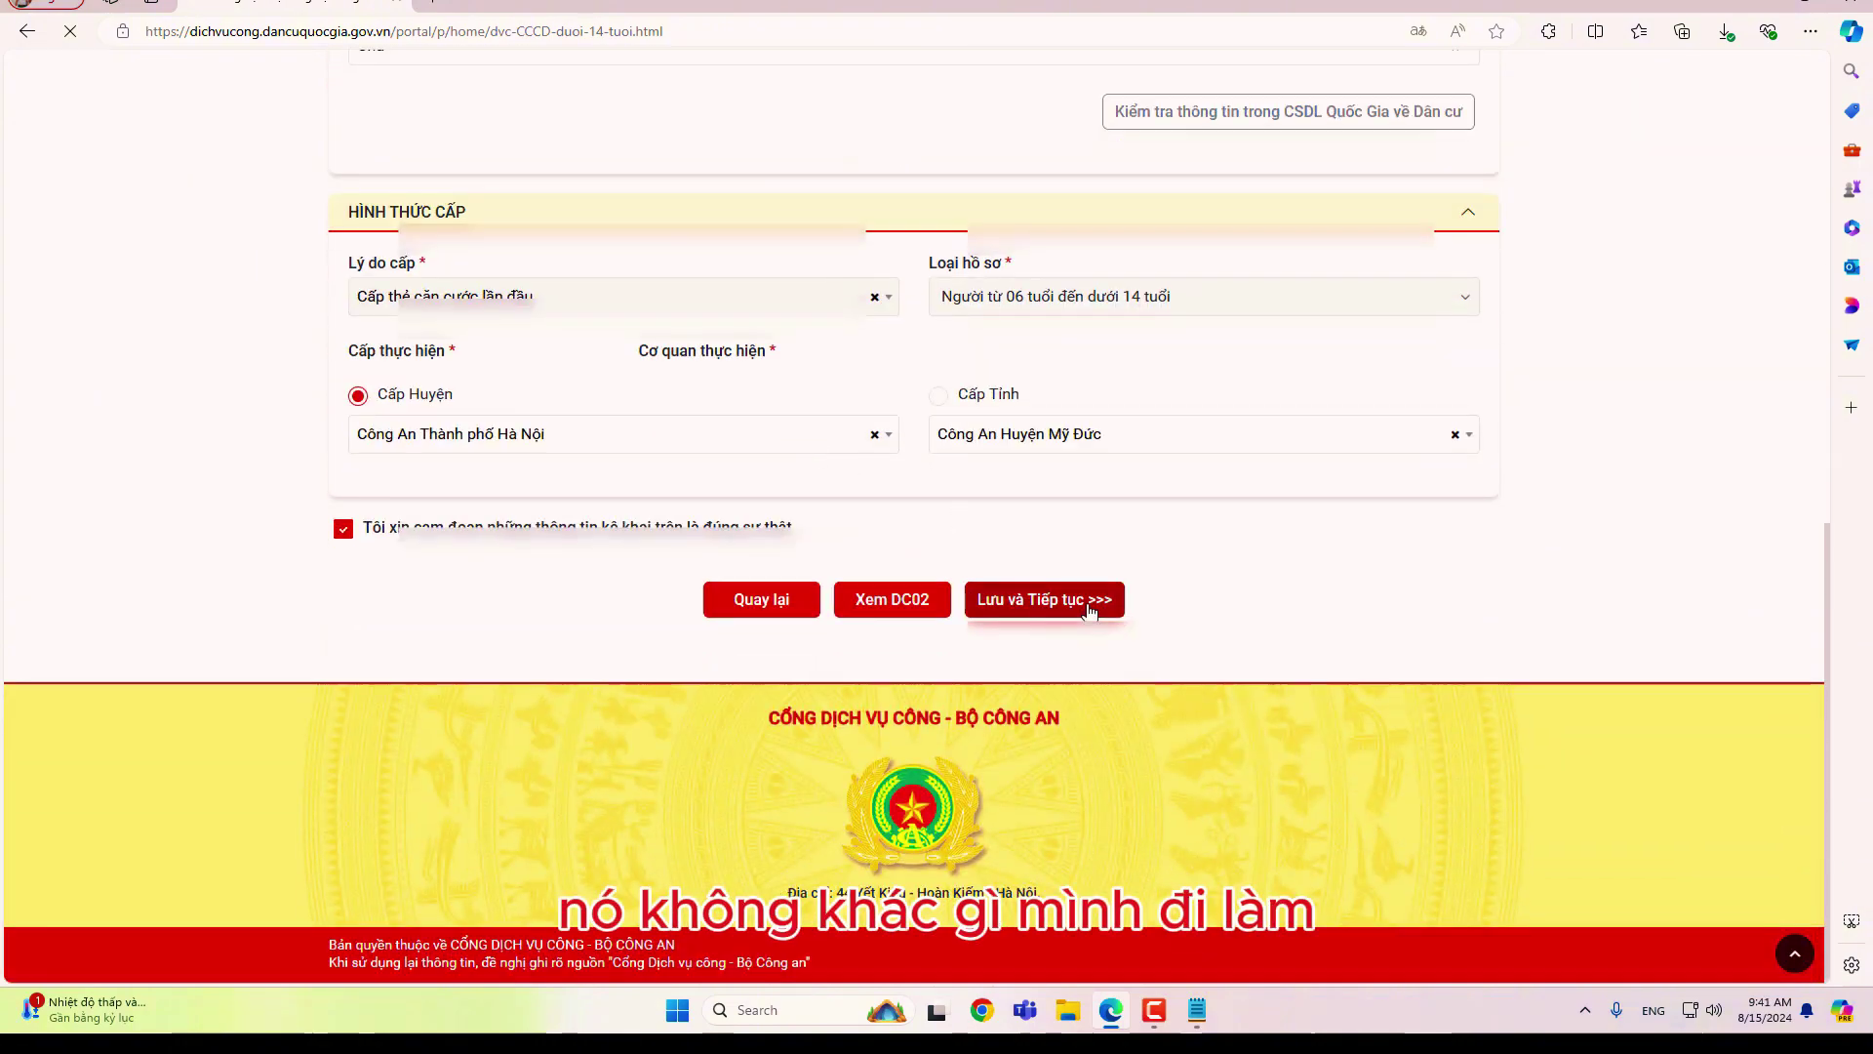
{"action": "left_click", "coordinate": [1089, 607]}
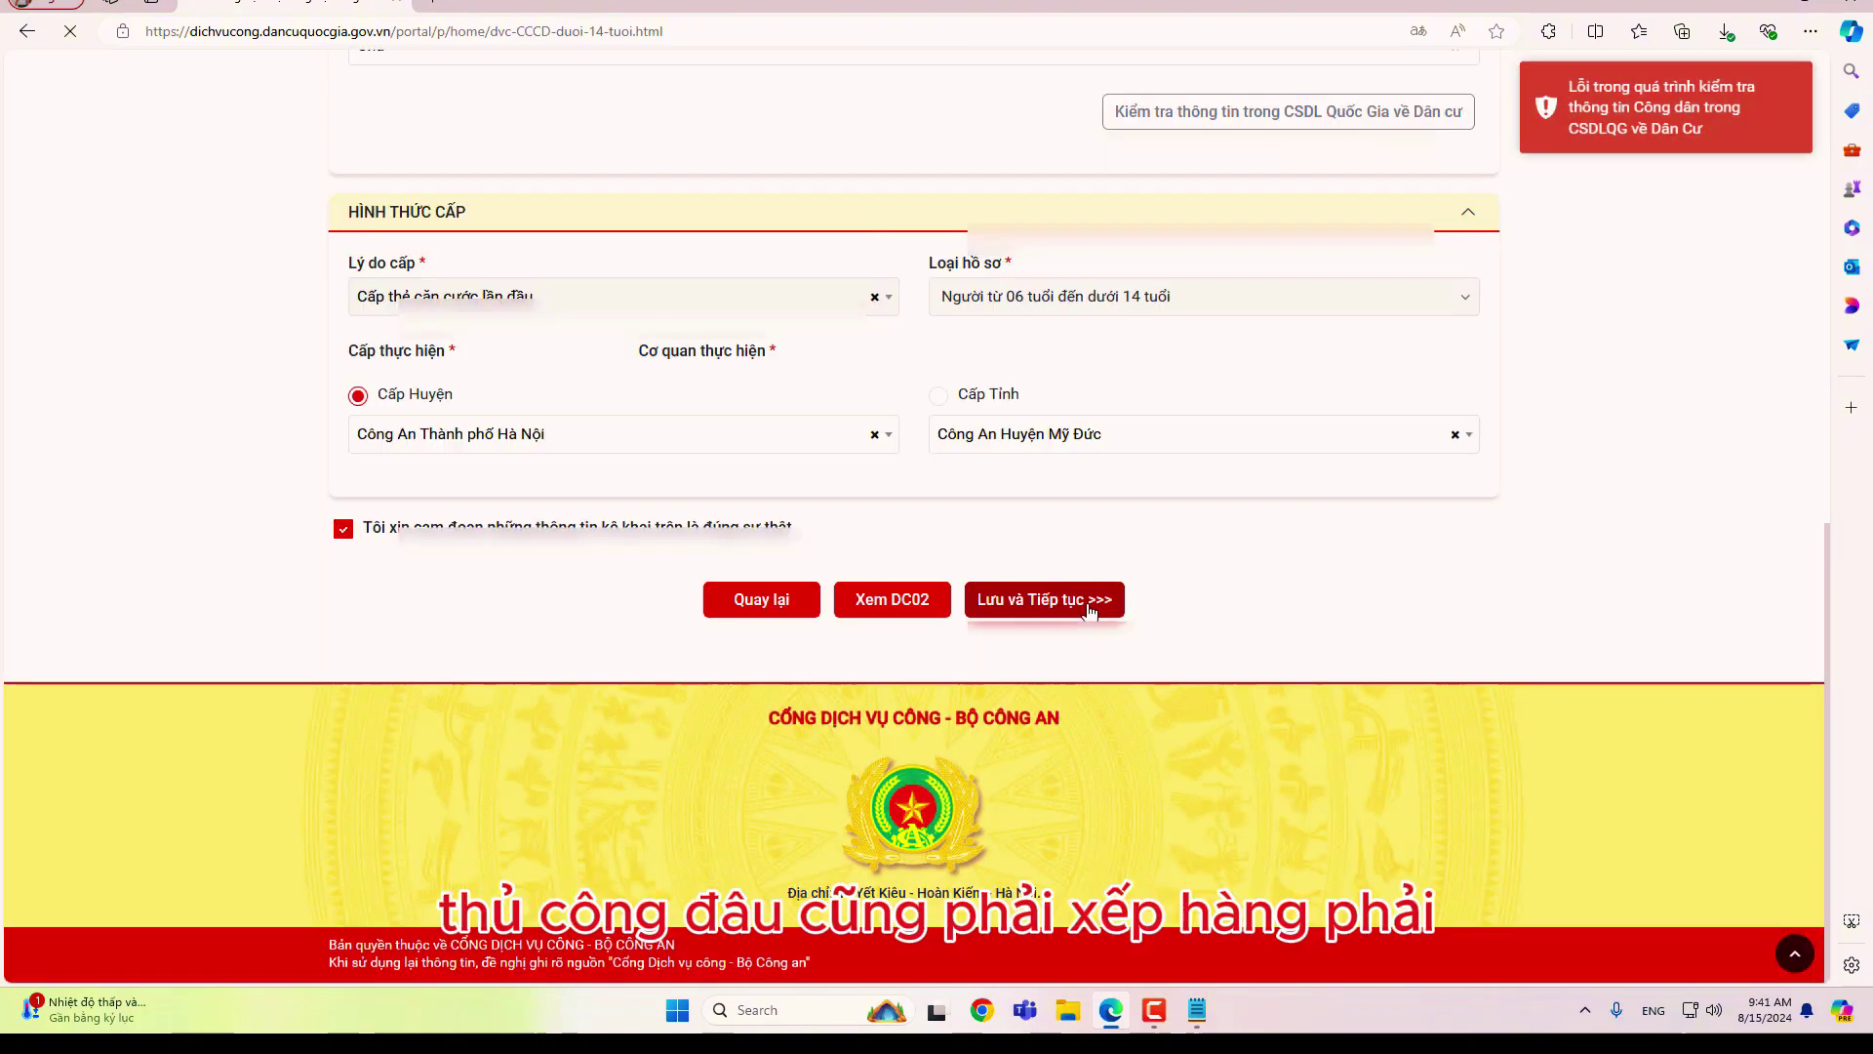
{"action": "left_click", "coordinate": [1090, 609]}
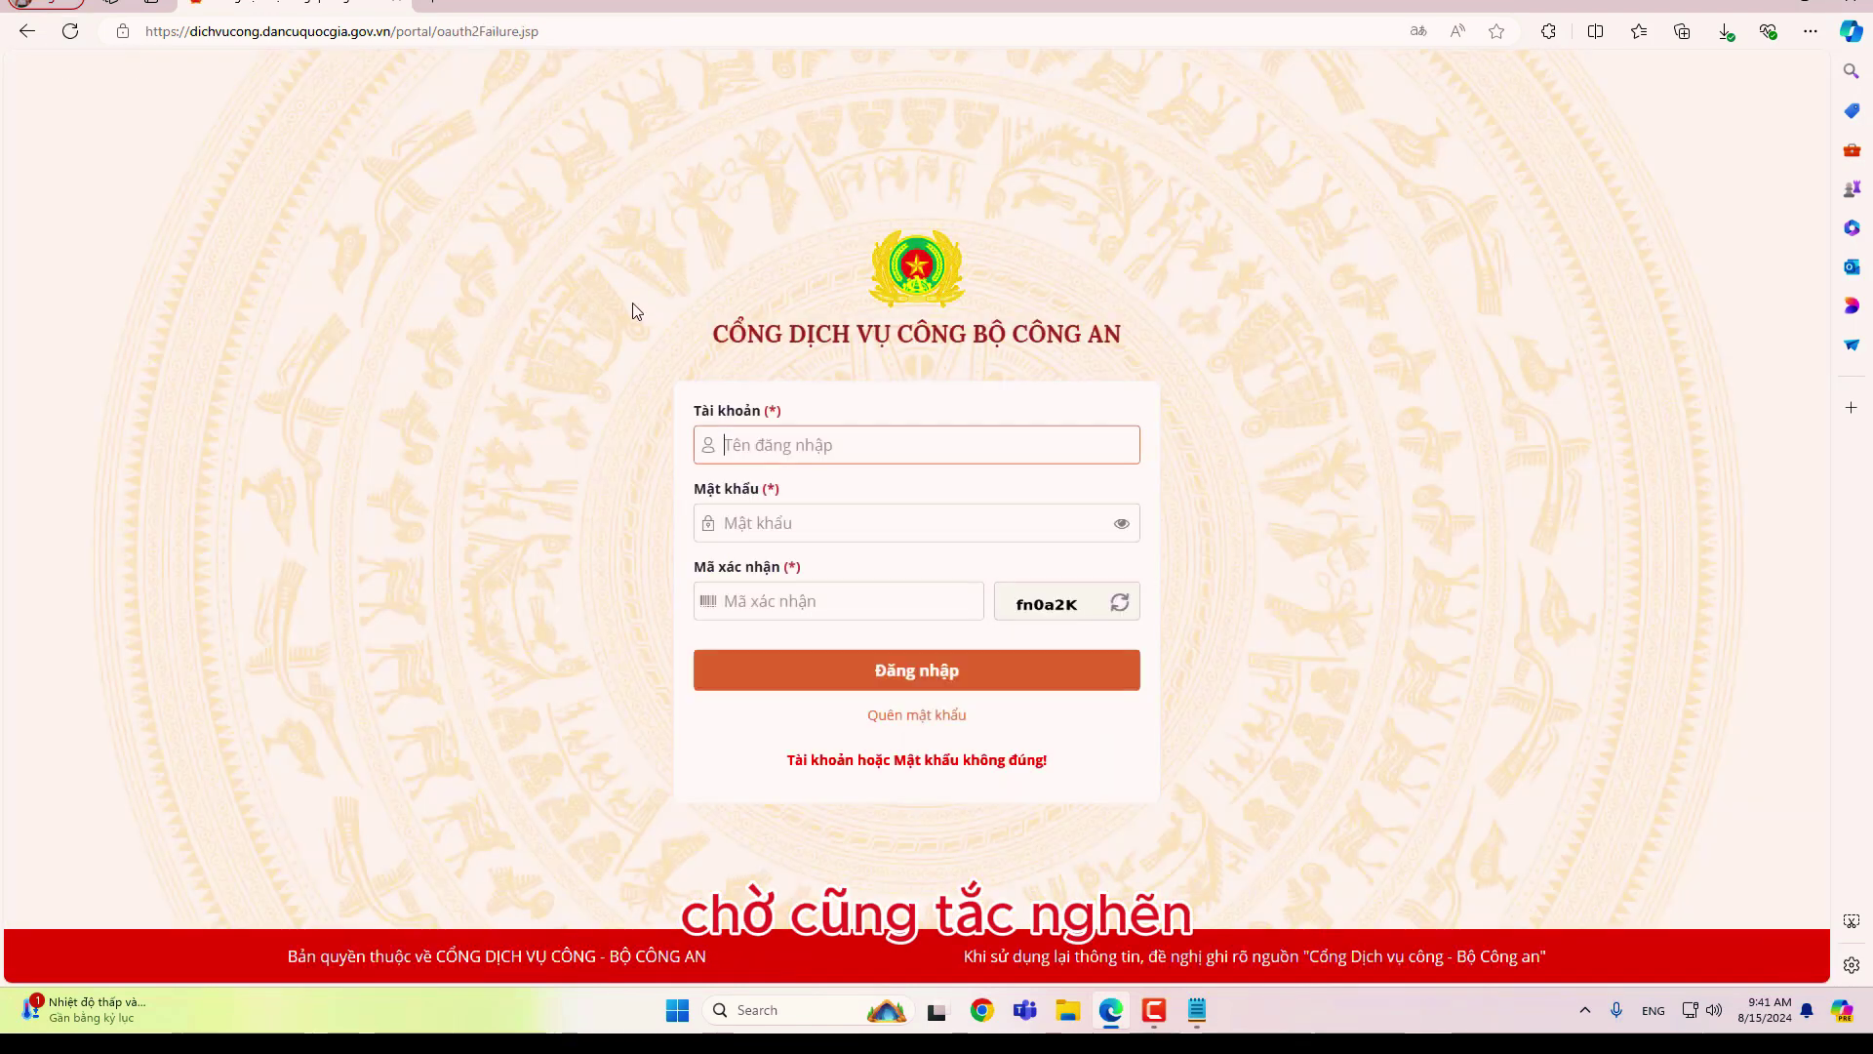
Step: Return to and reload the procedures list, then open 'Cấp thẻ Căn cước cho người dưới 14 tuổi'
{"action": "left_click", "coordinate": [25, 33]}
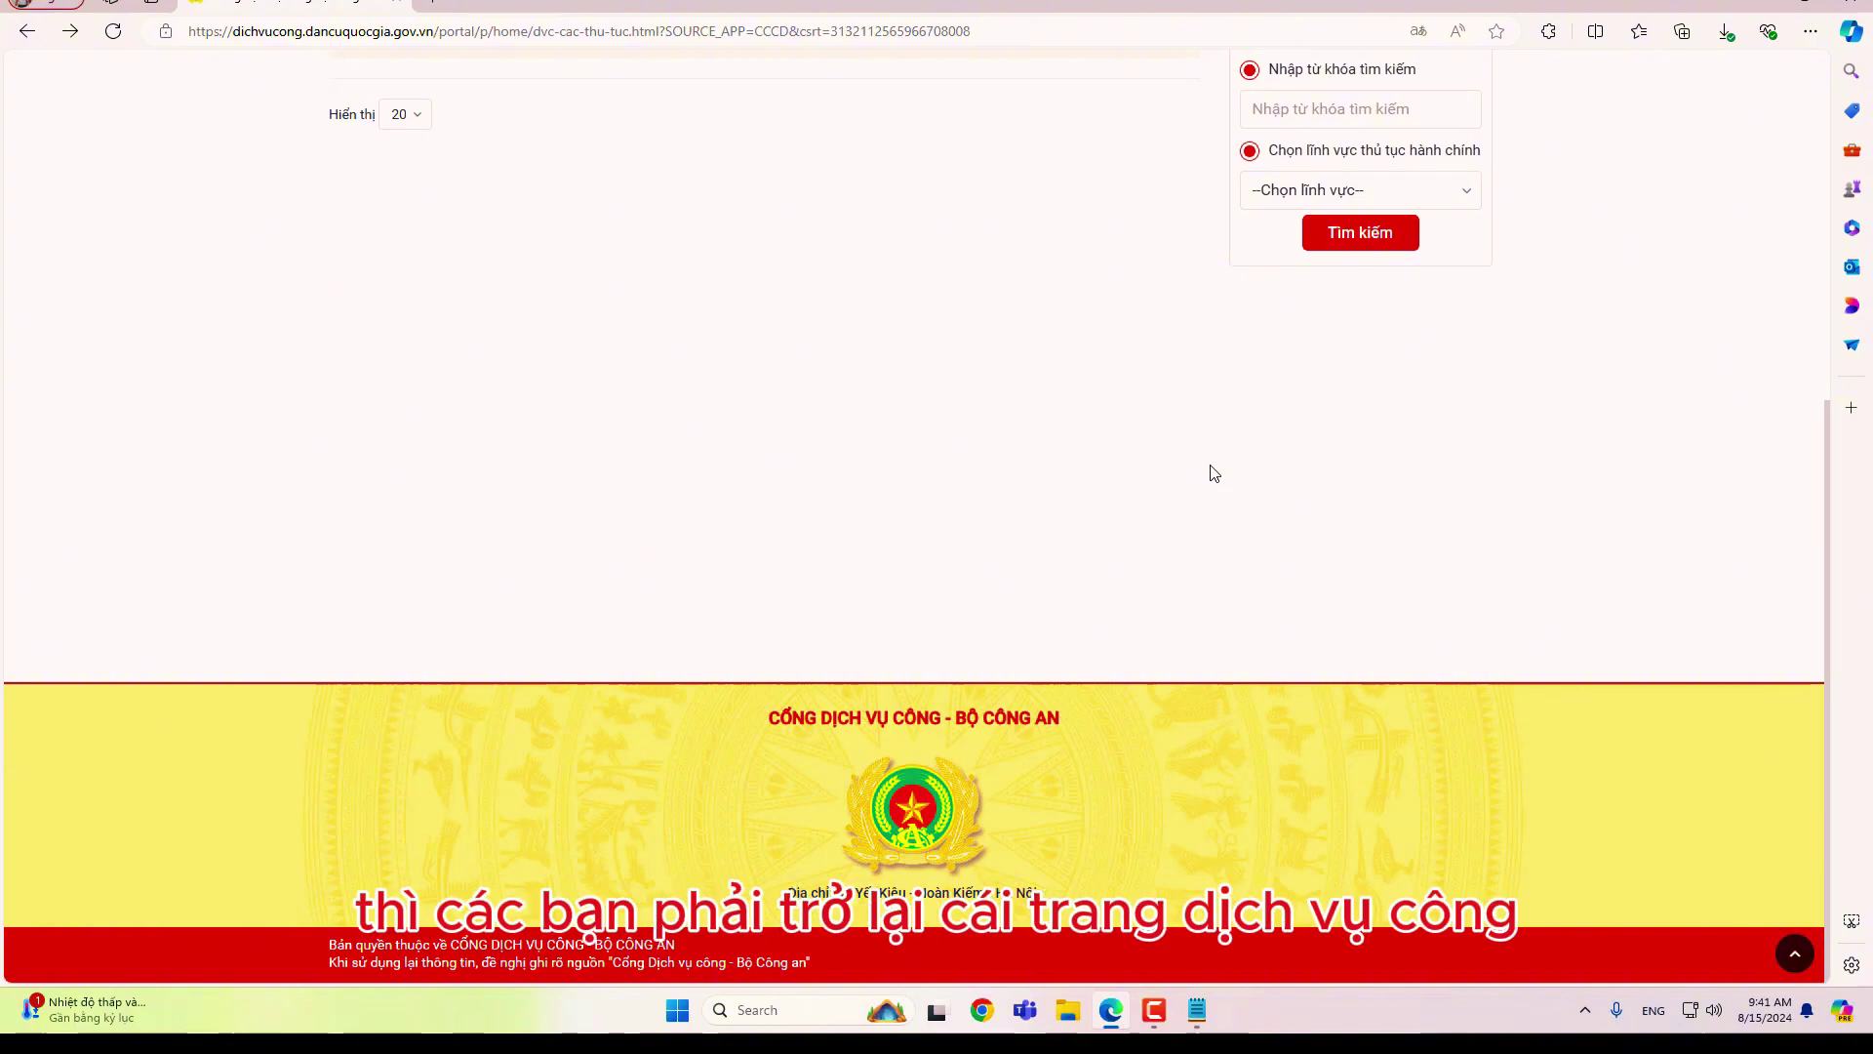
{"action": "scroll", "coordinate": [1213, 474], "scroll_direction": "up", "scroll_amount": 4}
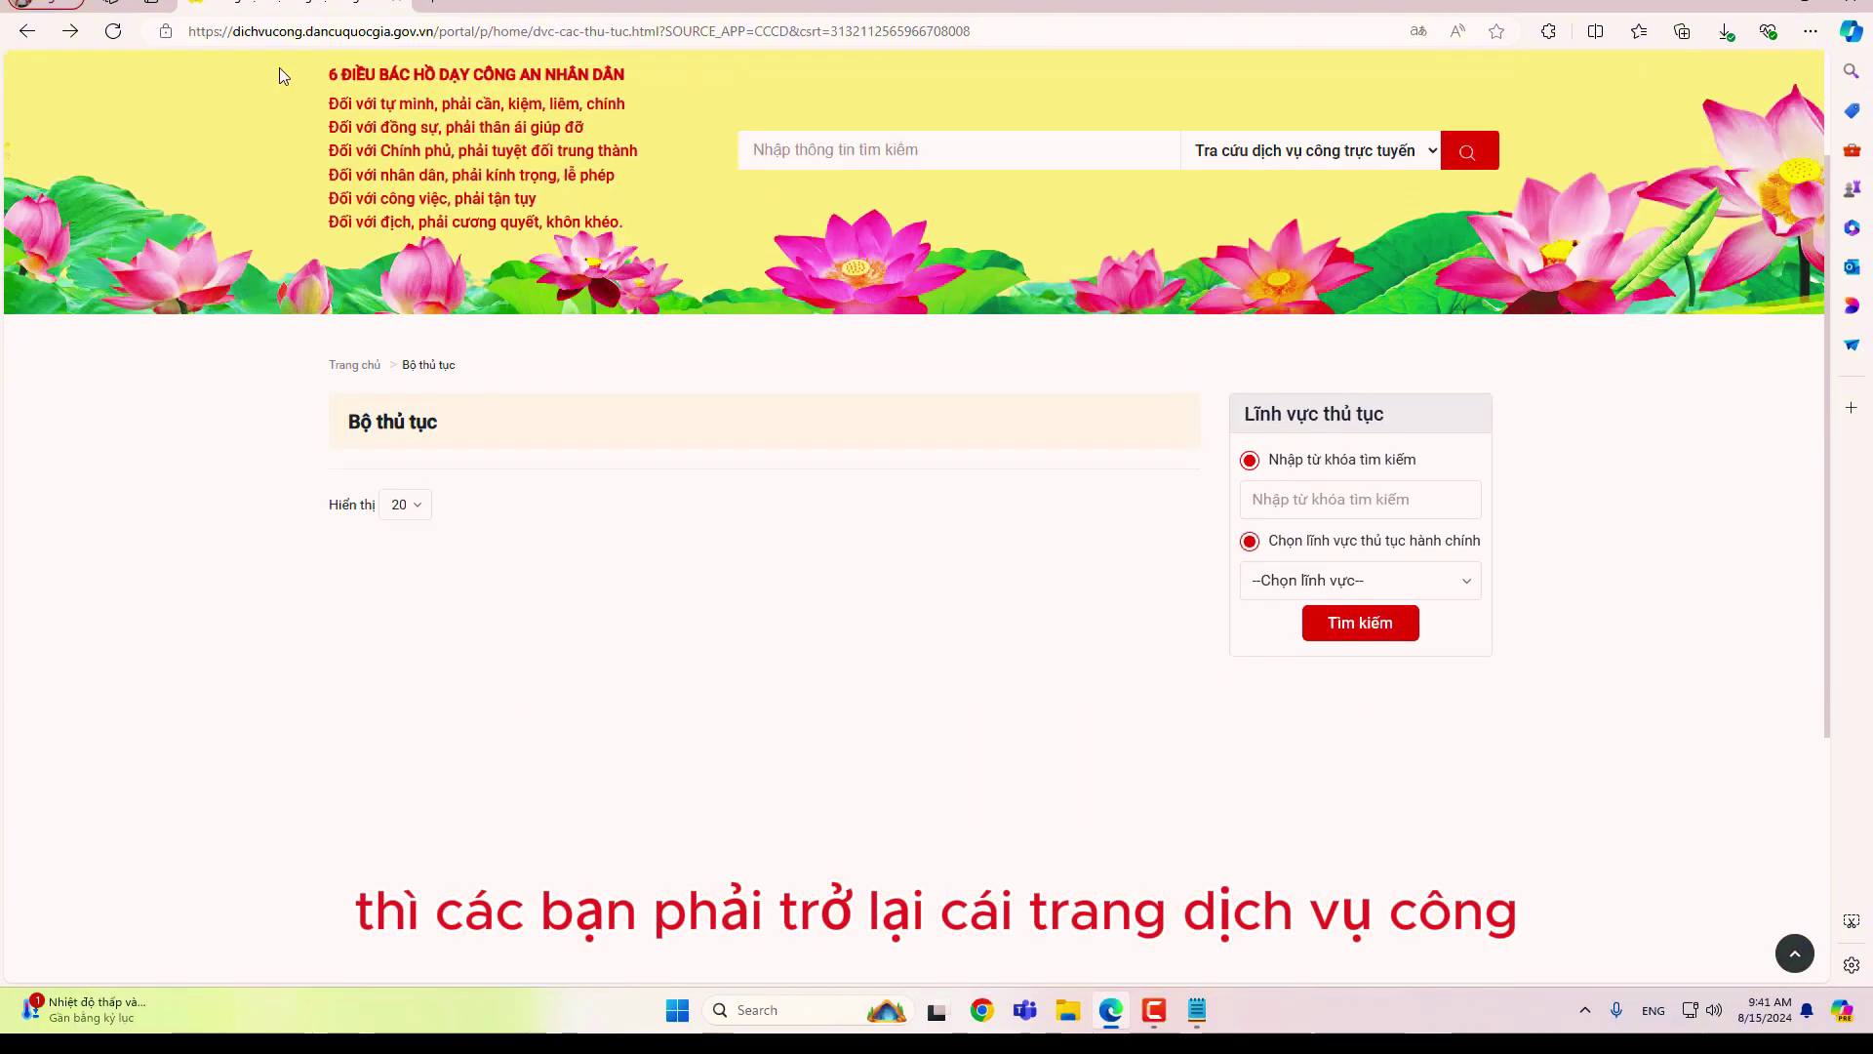
{"action": "left_click", "coordinate": [115, 32]}
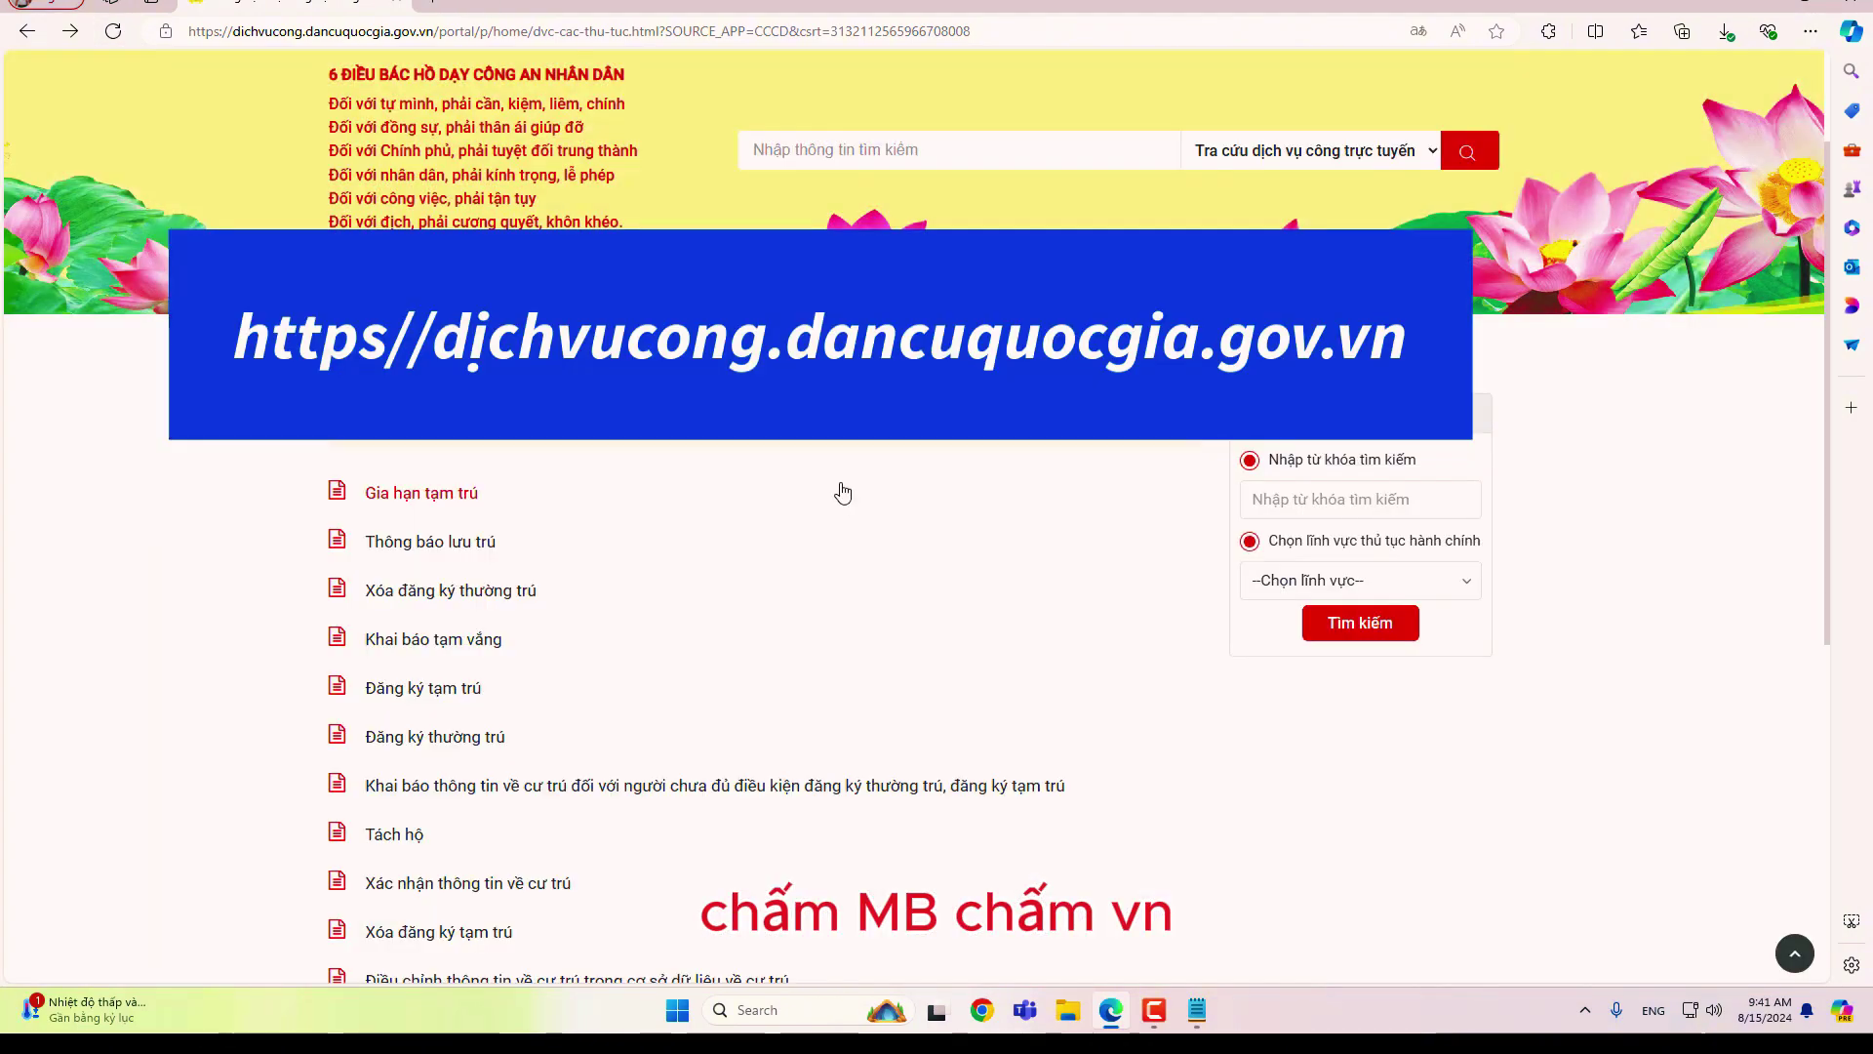
{"action": "scroll", "coordinate": [841, 491], "scroll_direction": "down", "scroll_amount": 3}
{"action": "scroll", "coordinate": [843, 490], "scroll_direction": "down", "scroll_amount": 3}
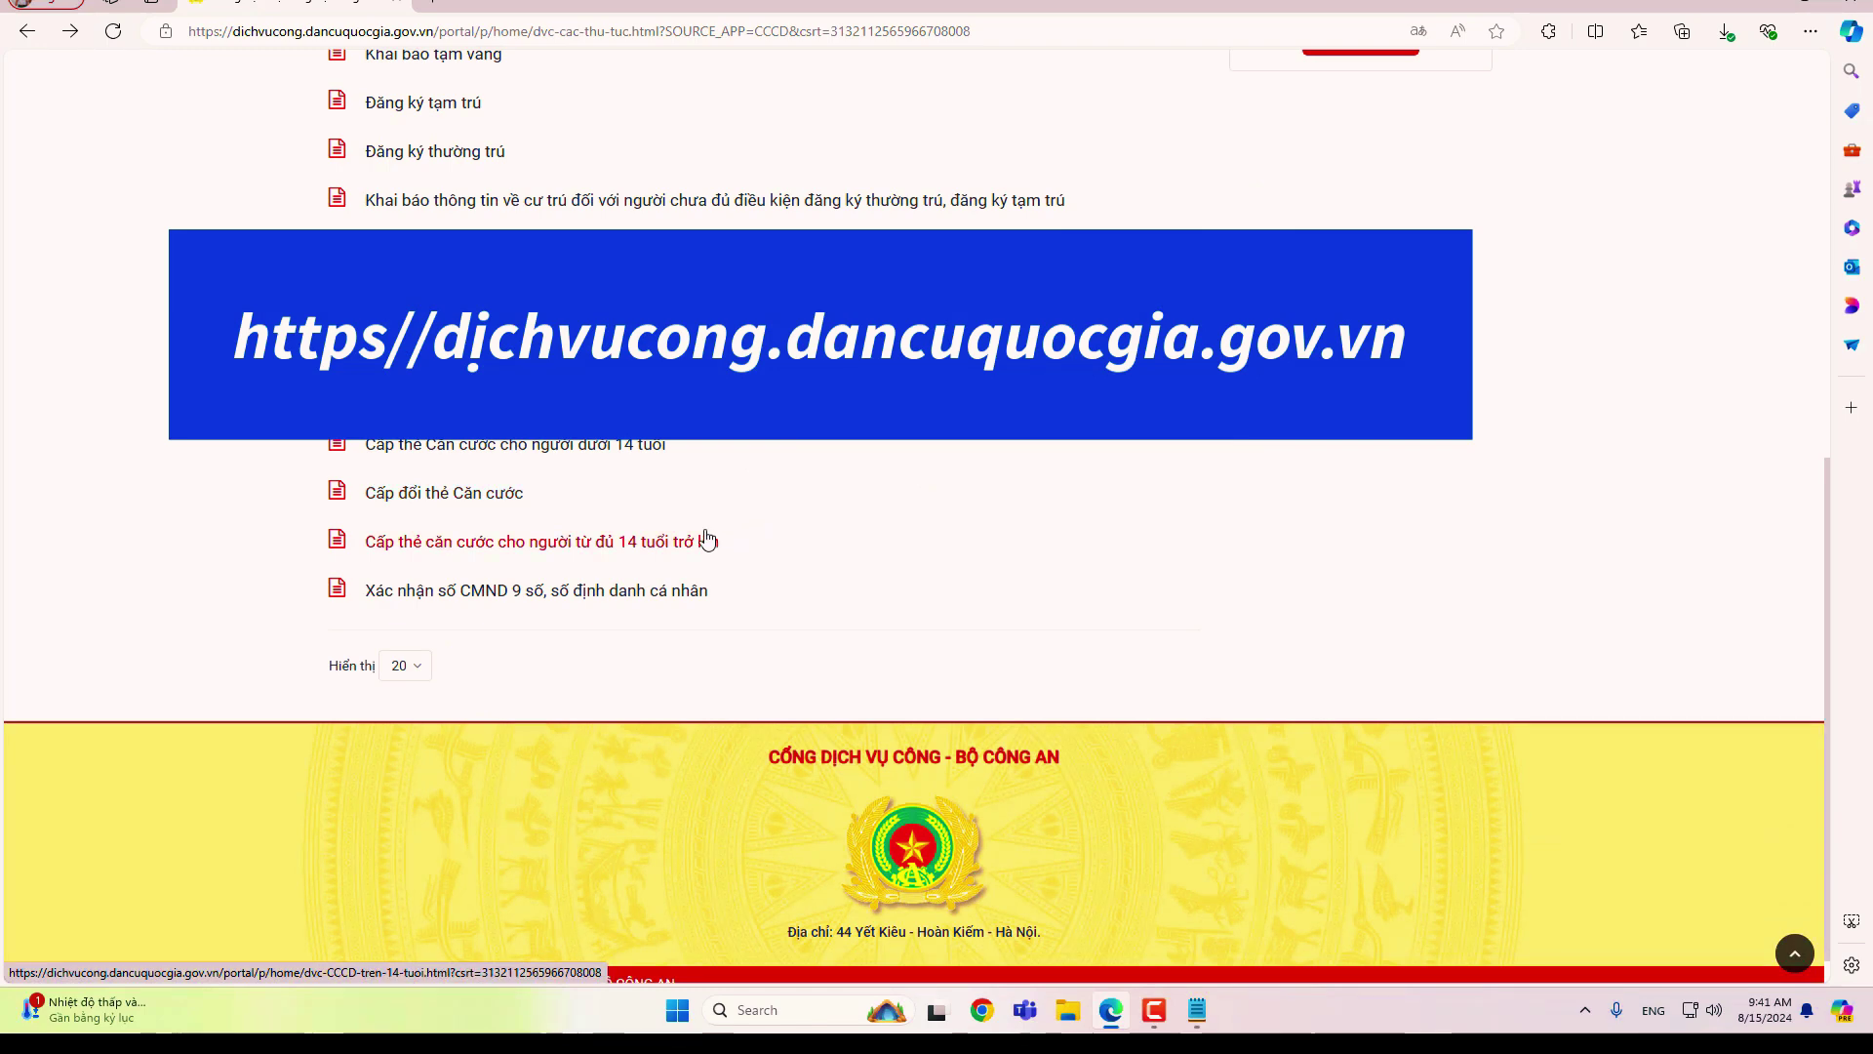
{"action": "left_click", "coordinate": [635, 456]}
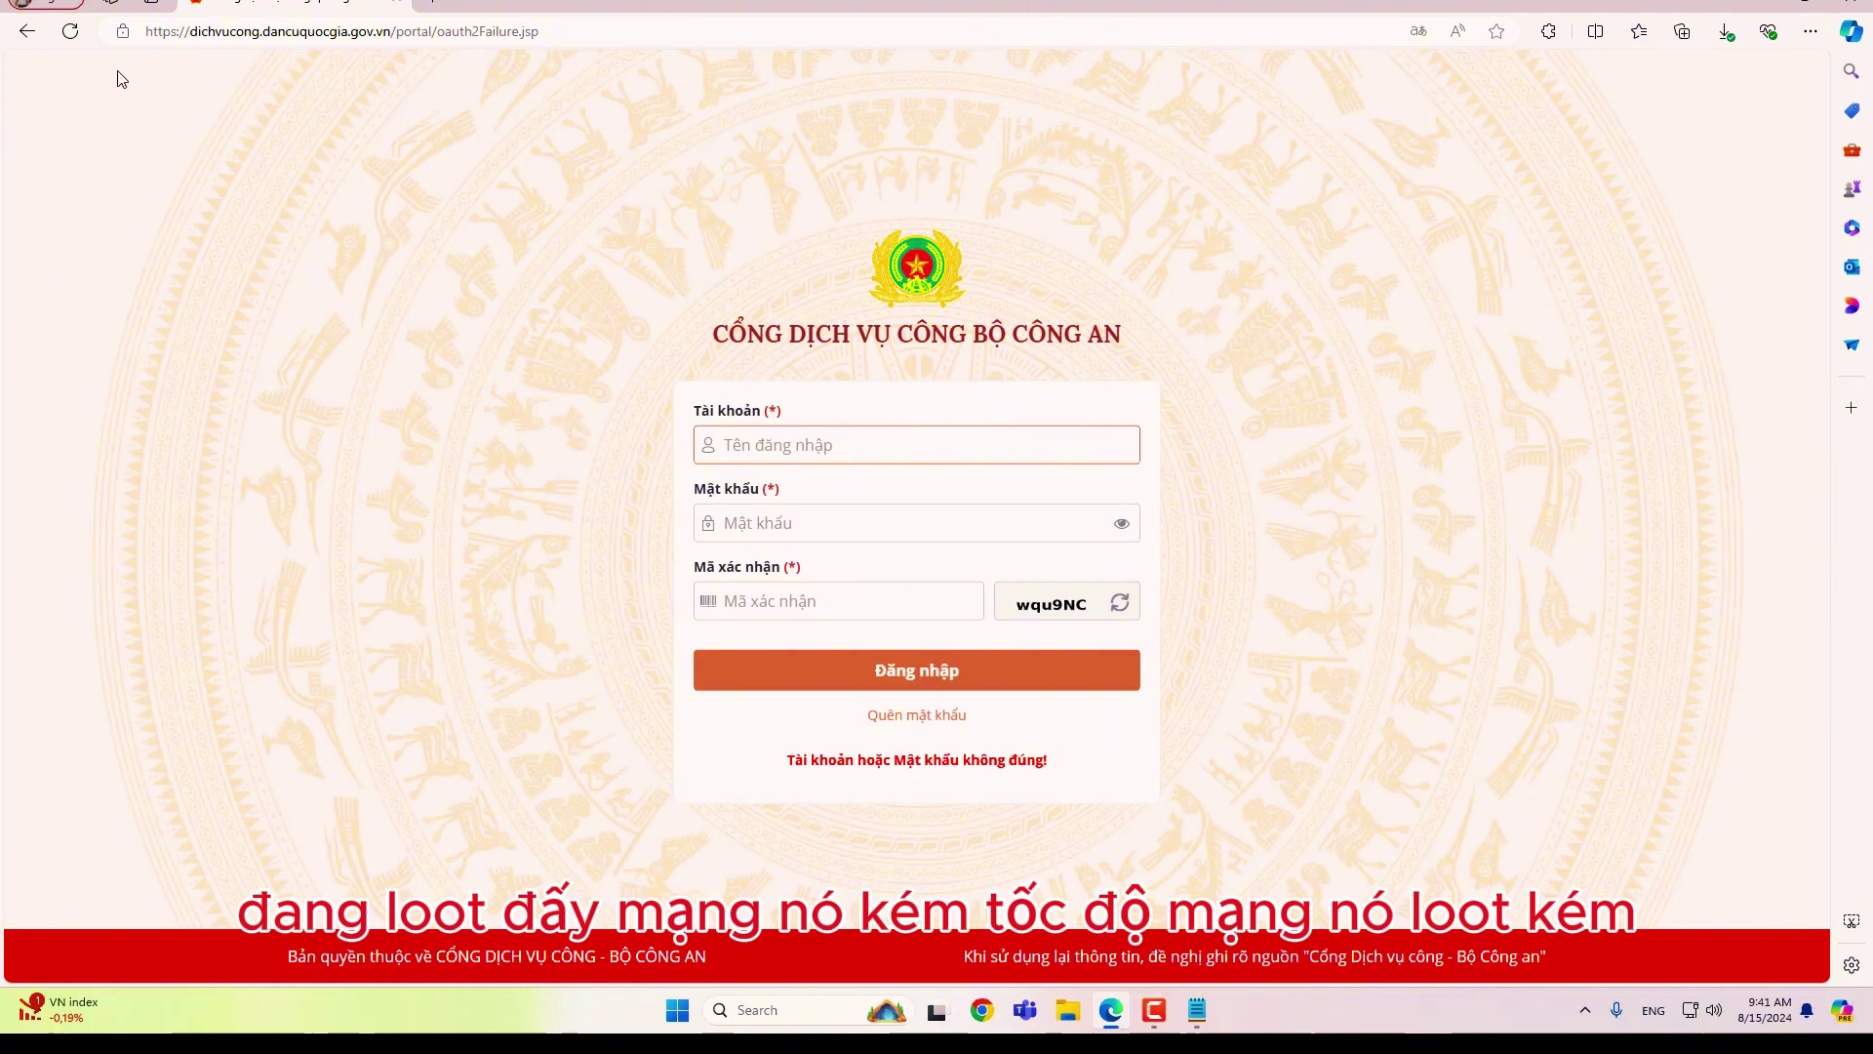
Step: Go back and reopen the under-14 ID card procedure two more times
{"action": "left_click", "coordinate": [27, 33]}
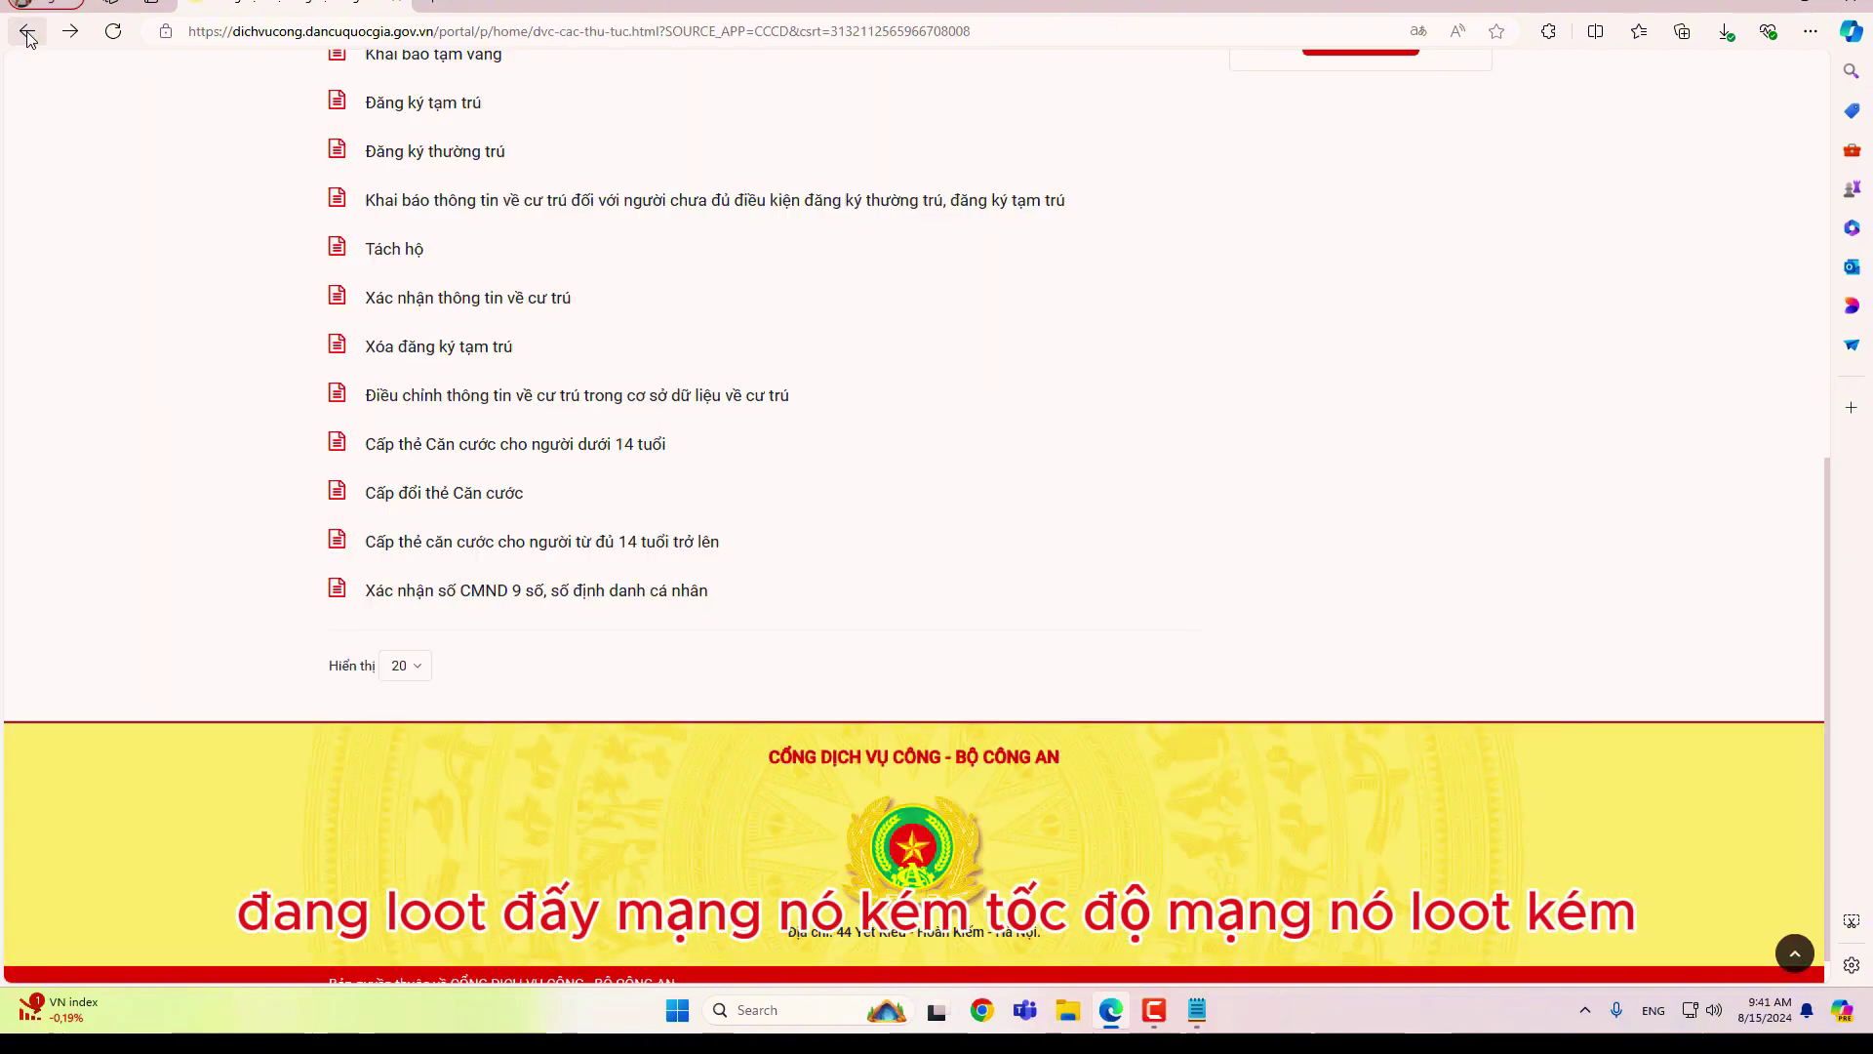
{"action": "left_click", "coordinate": [659, 449]}
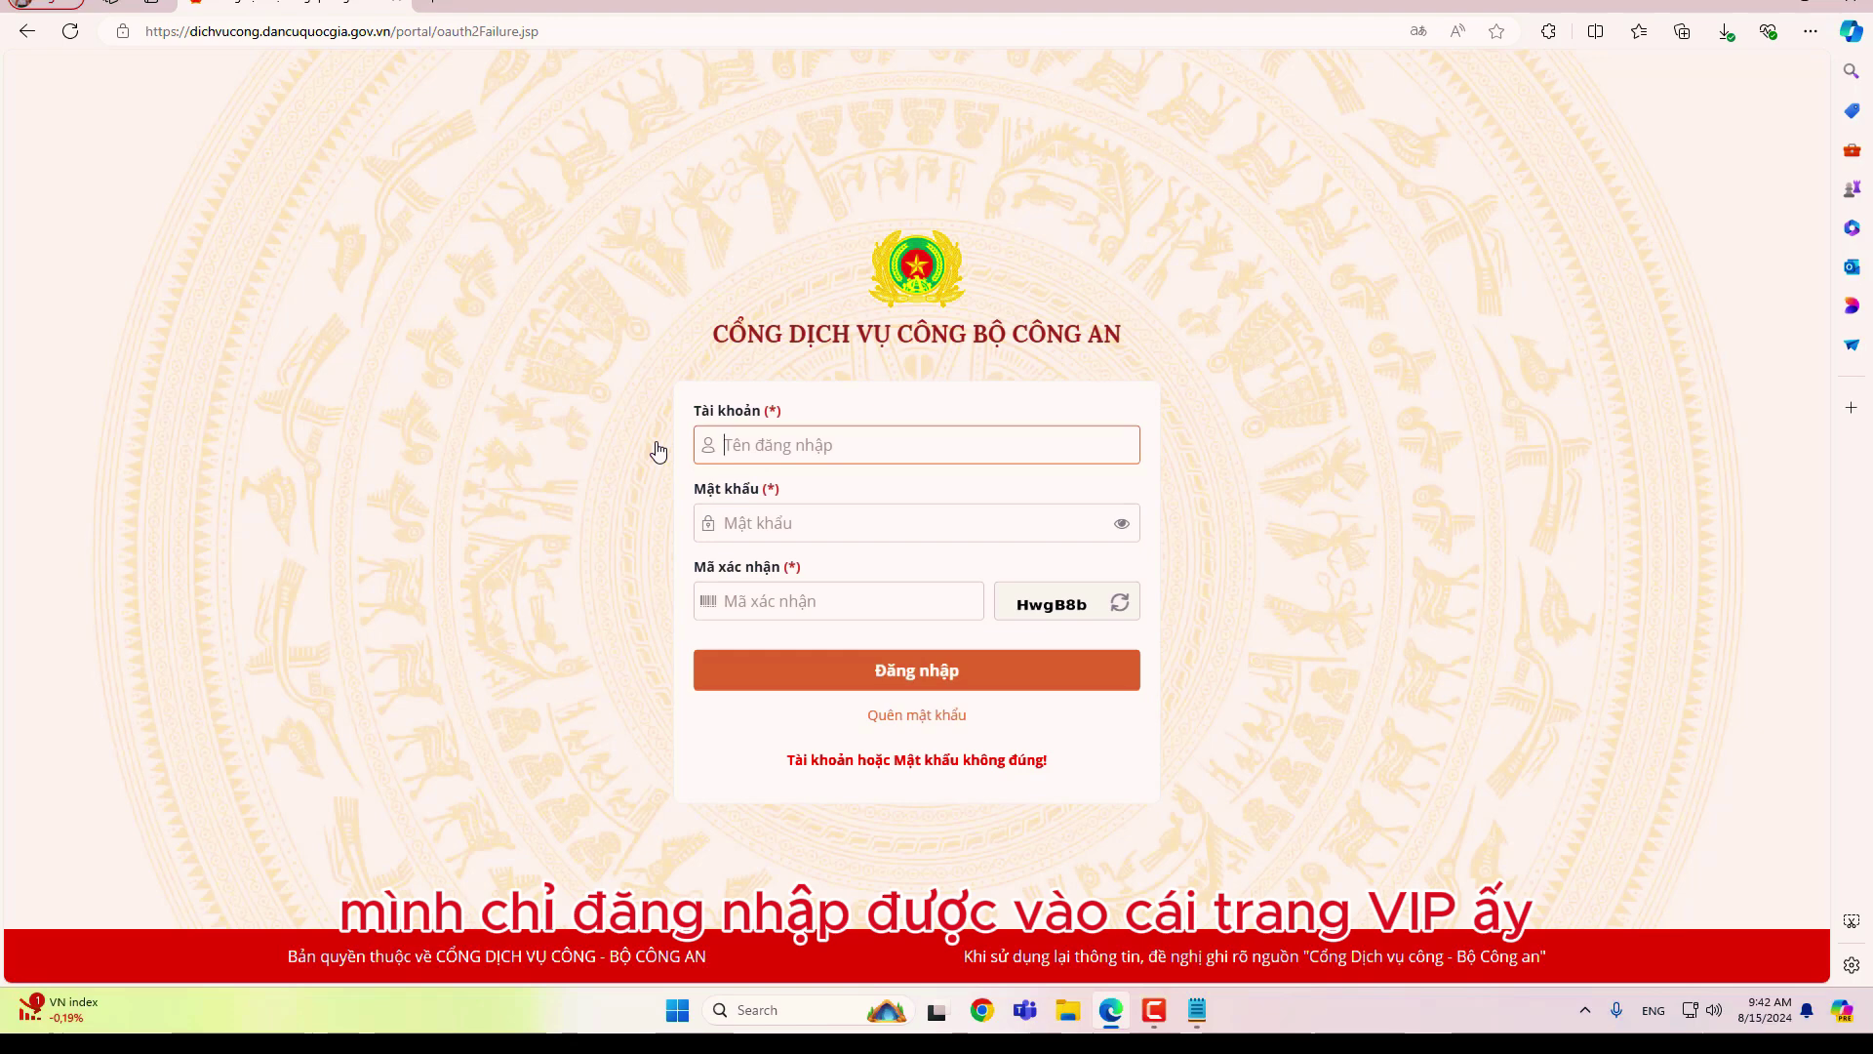
{"action": "left_click", "coordinate": [31, 42]}
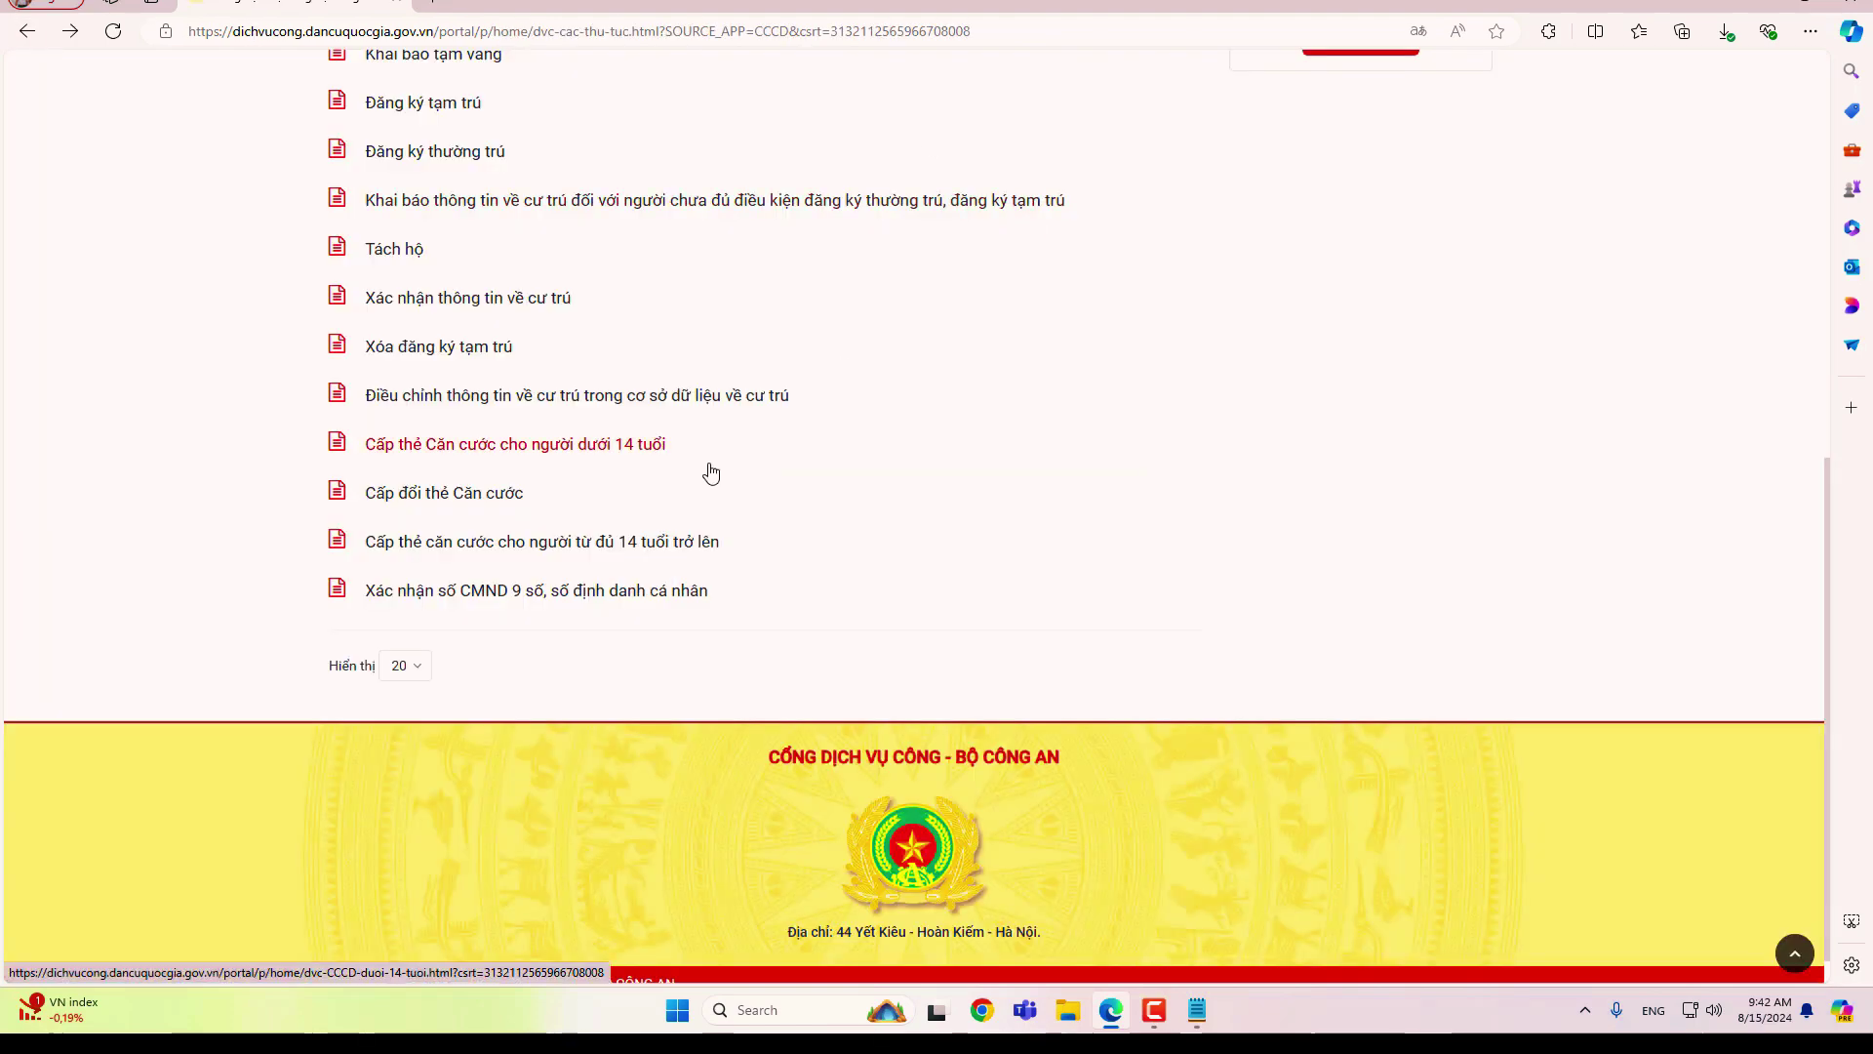
{"action": "left_click", "coordinate": [646, 455]}
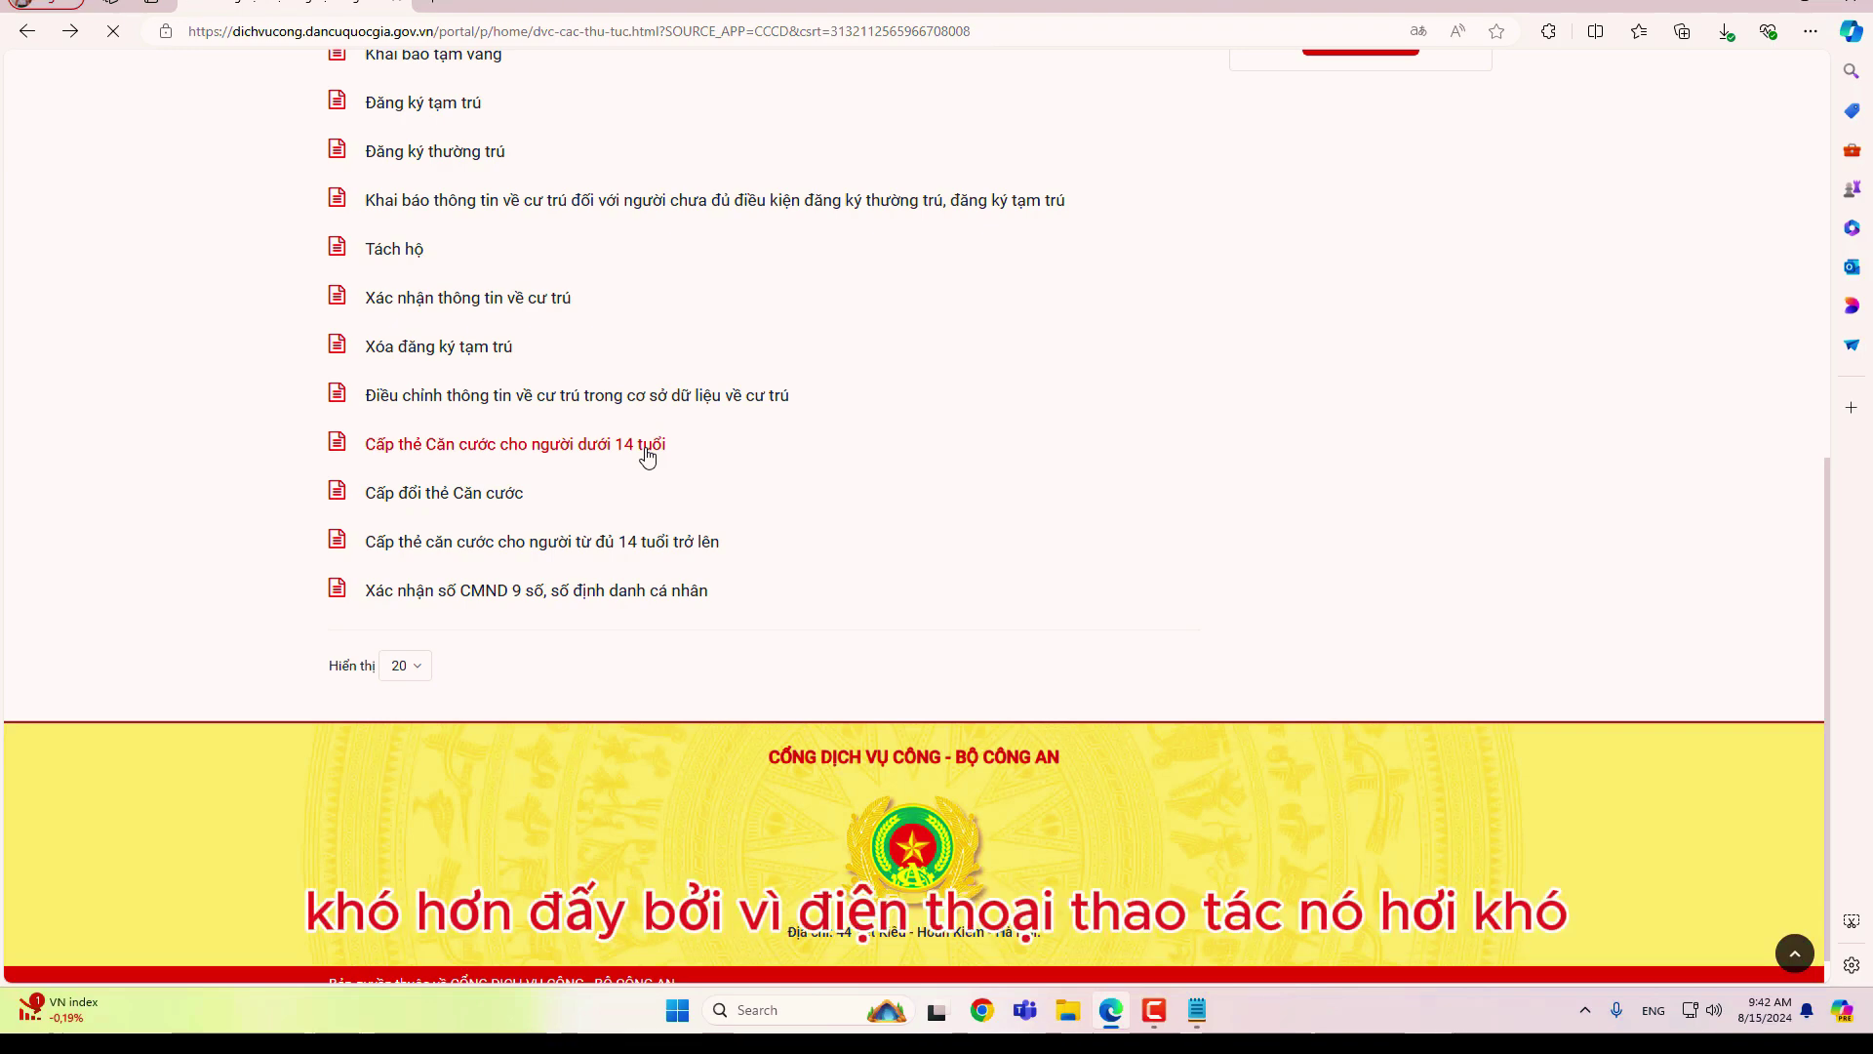
Step: Open Chrome and load dichvucong.dancuquocgia.gov.vn
{"action": "left_click", "coordinate": [1113, 1018]}
{"action": "left_click", "coordinate": [1114, 1017]}
{"action": "left_click", "coordinate": [982, 1010]}
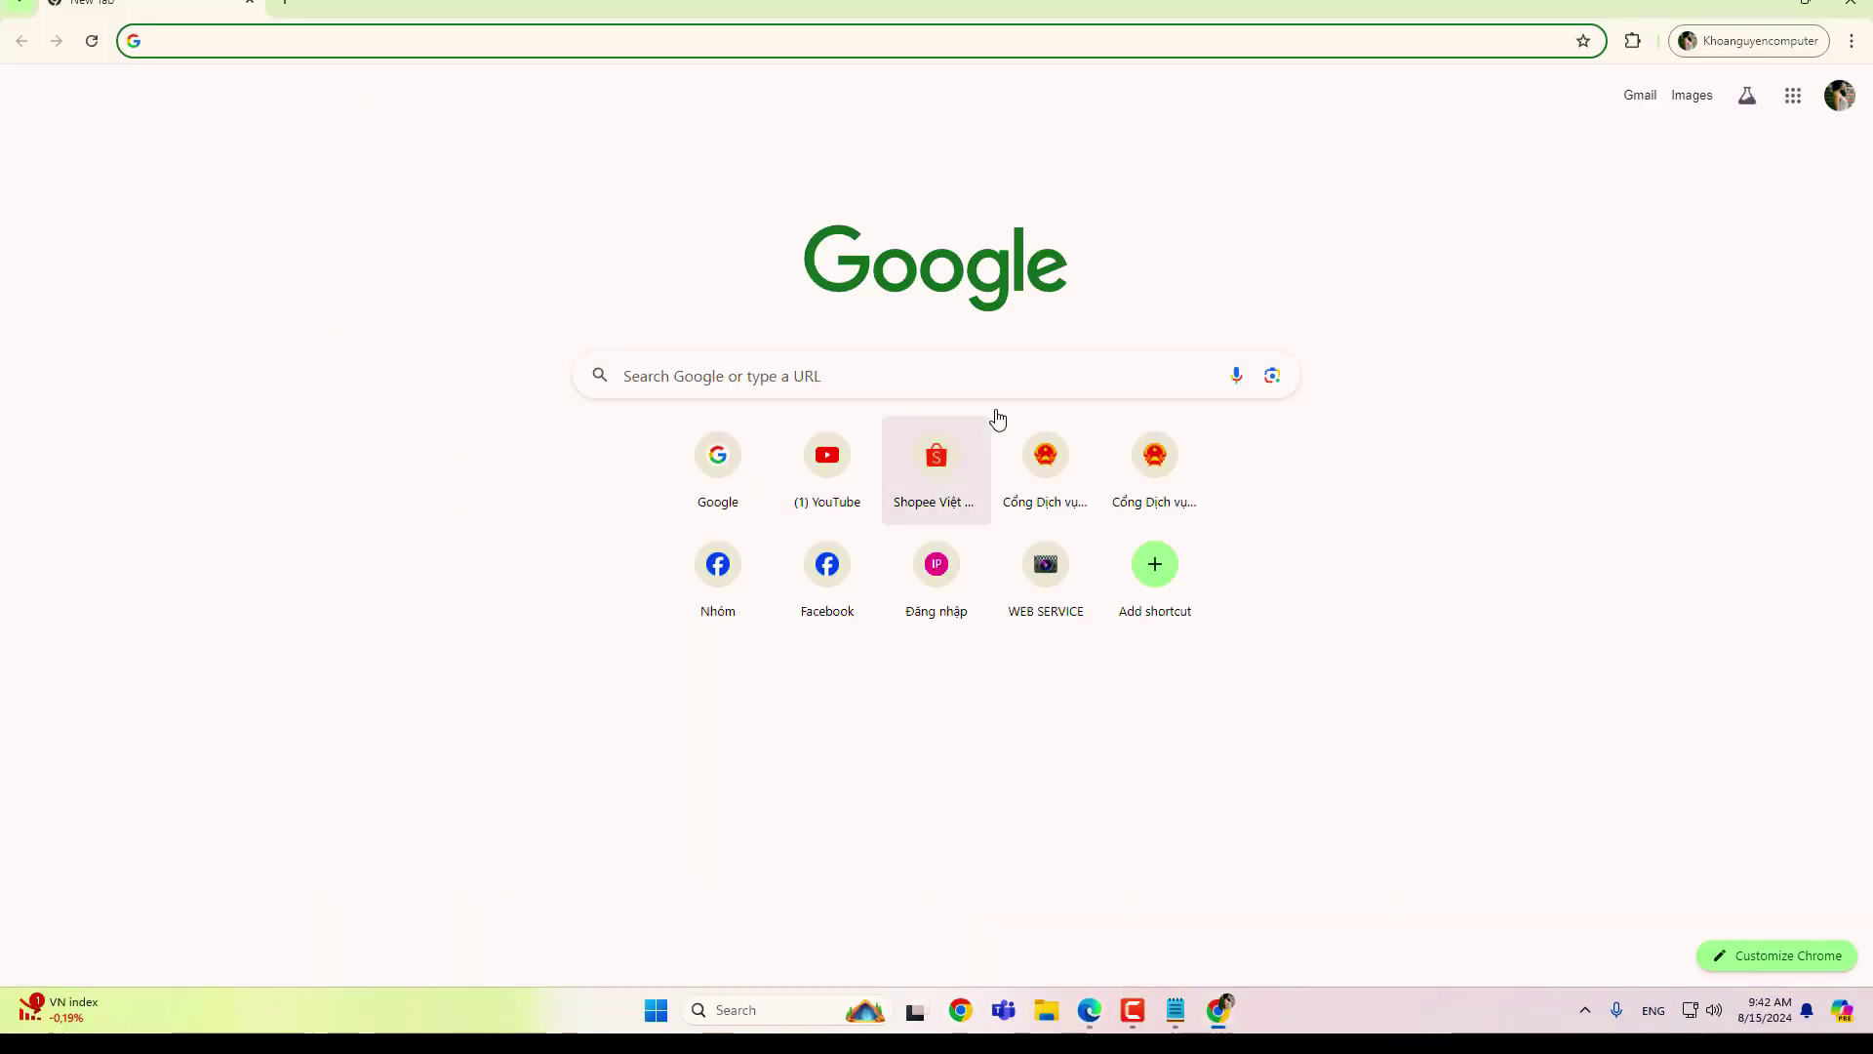
{"action": "left_click", "coordinate": [452, 37]}
{"action": "left_click", "coordinate": [421, 76]}
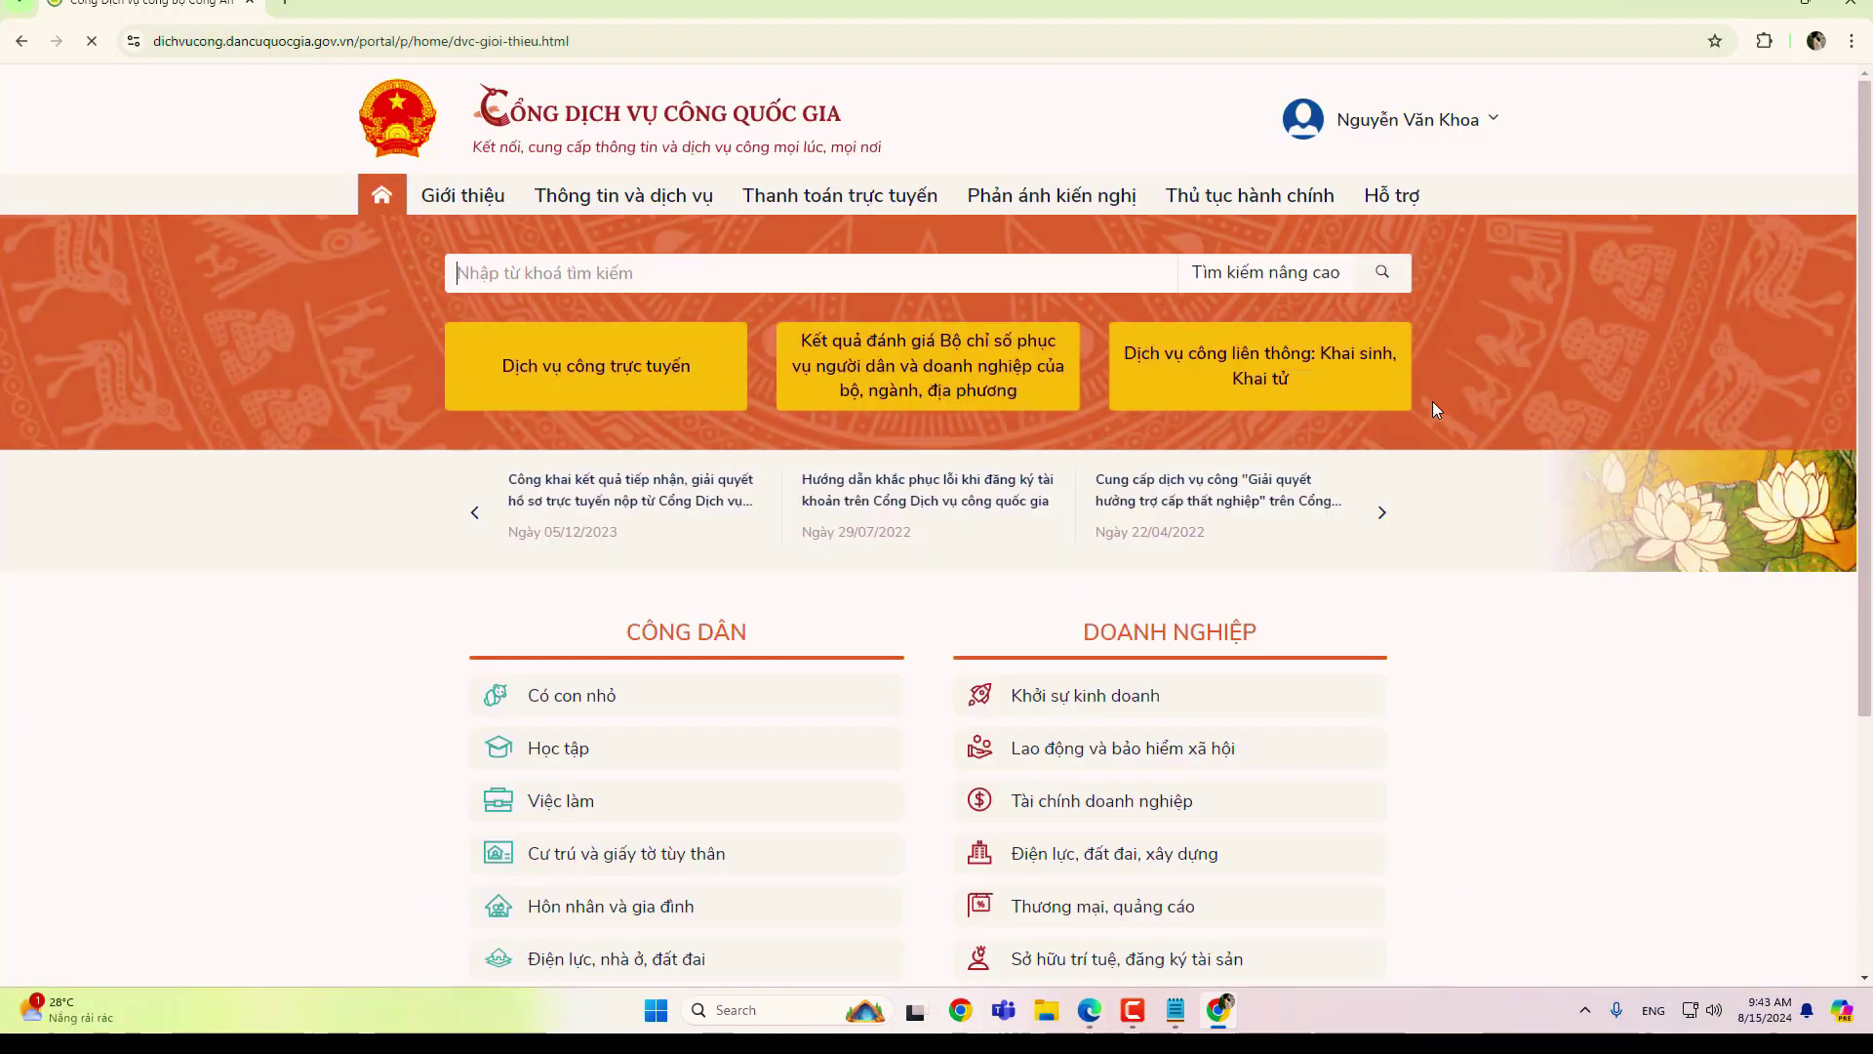